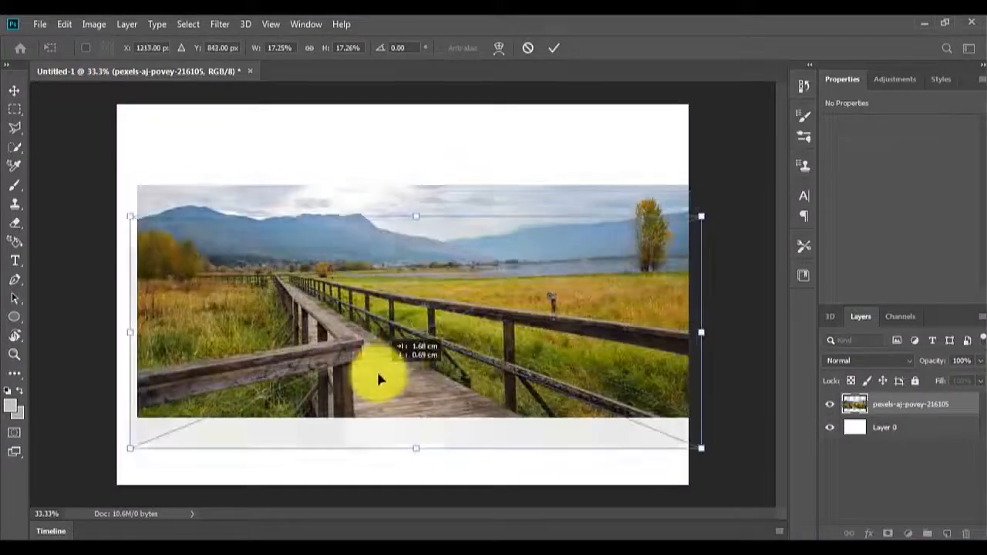
- Place the boardwalk photo along the bottom of the canvas and trace the outer edge of its far left railing with a pen path
{"action": "key", "text": "Return"}
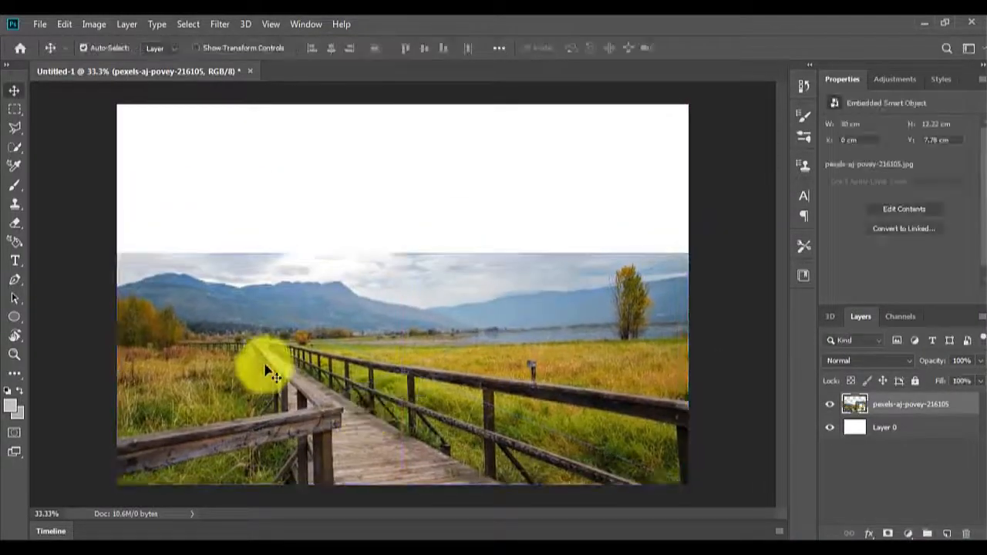
{"action": "scroll", "coordinate": [230, 353], "scroll_direction": "up", "scroll_amount": 15}
{"action": "left_click_drag", "start_coordinate": [343, 307], "coordinate": [424, 111]}
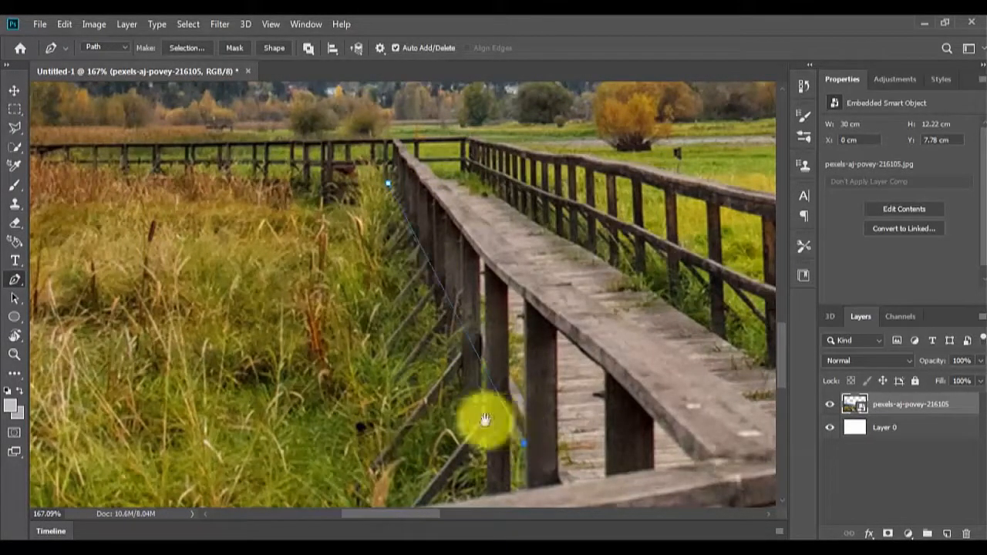
{"action": "left_click_drag", "start_coordinate": [485, 418], "coordinate": [567, 222]}
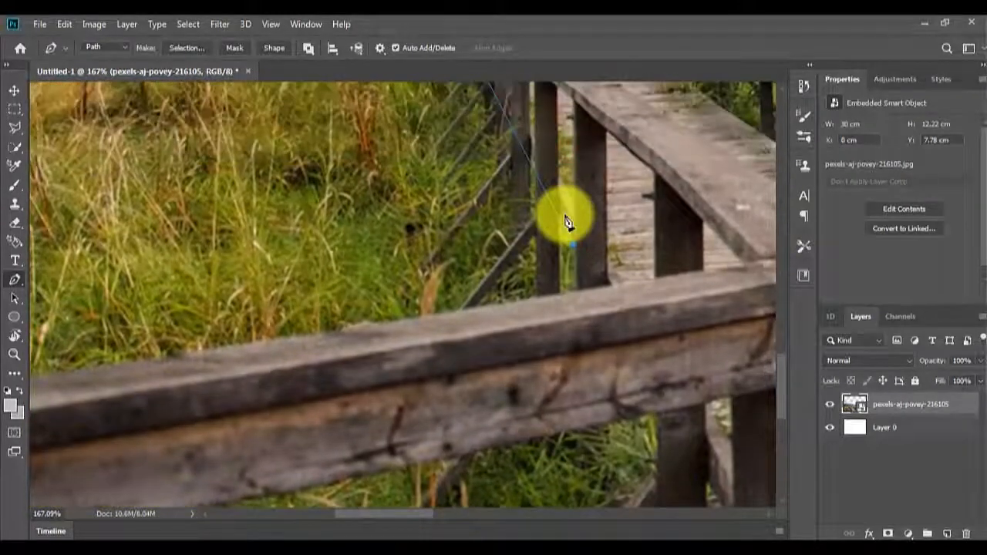
{"action": "left_click", "coordinate": [575, 288]}
{"action": "scroll", "coordinate": [575, 288], "scroll_direction": "down", "scroll_amount": 4}
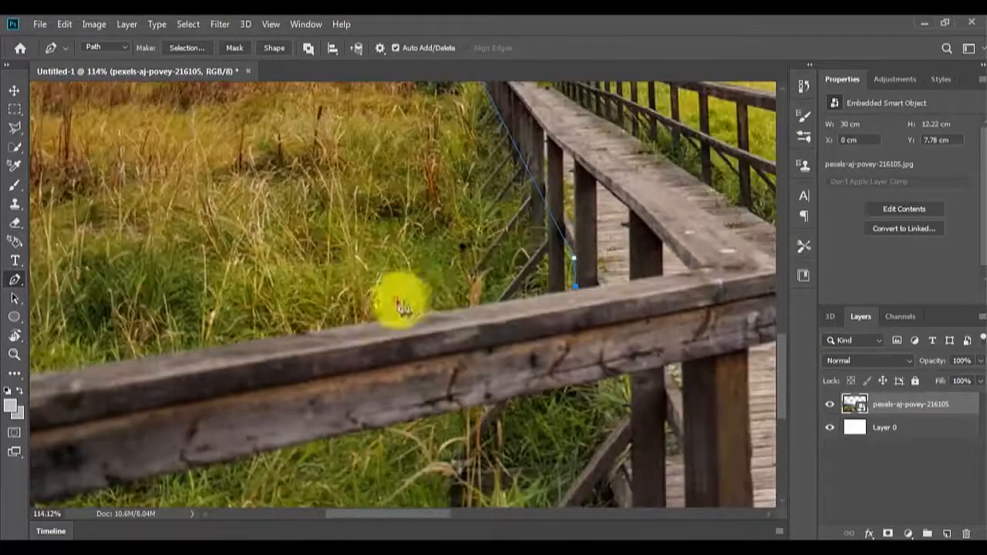
- Extend the pen path around the left end of the front railing beam and back along its lower edge
{"action": "left_click_drag", "start_coordinate": [402, 302], "coordinate": [573, 244]}
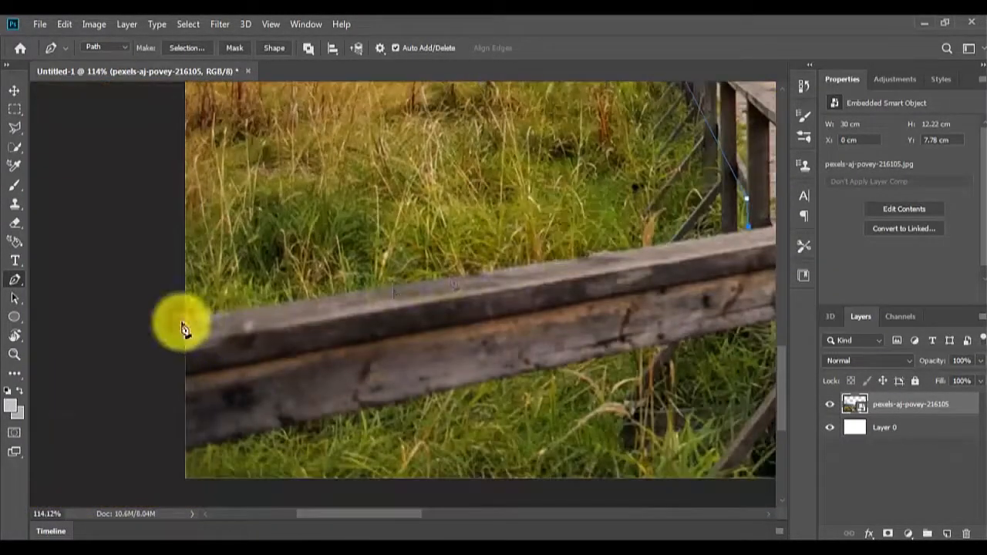
{"action": "left_click", "coordinate": [170, 453]}
{"action": "left_click", "coordinate": [510, 374]}
{"action": "left_click_drag", "start_coordinate": [624, 349], "coordinate": [379, 361]}
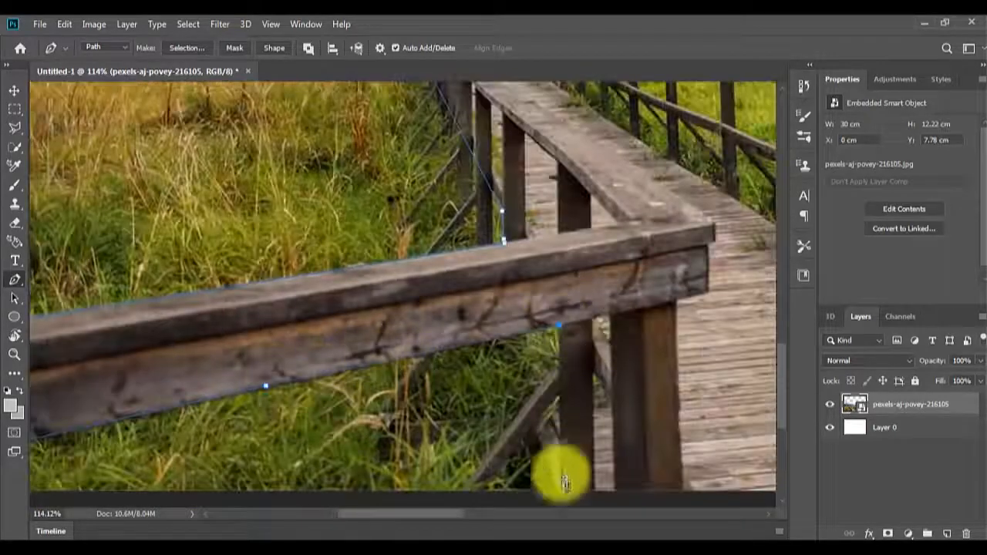
- Continue the path beneath the photo's bottom edge to its right side and up to the top of the right railing
{"action": "left_click_drag", "start_coordinate": [740, 440], "coordinate": [421, 377]}
{"action": "left_click_drag", "start_coordinate": [763, 389], "coordinate": [526, 376]}
{"action": "left_click", "coordinate": [625, 427]}
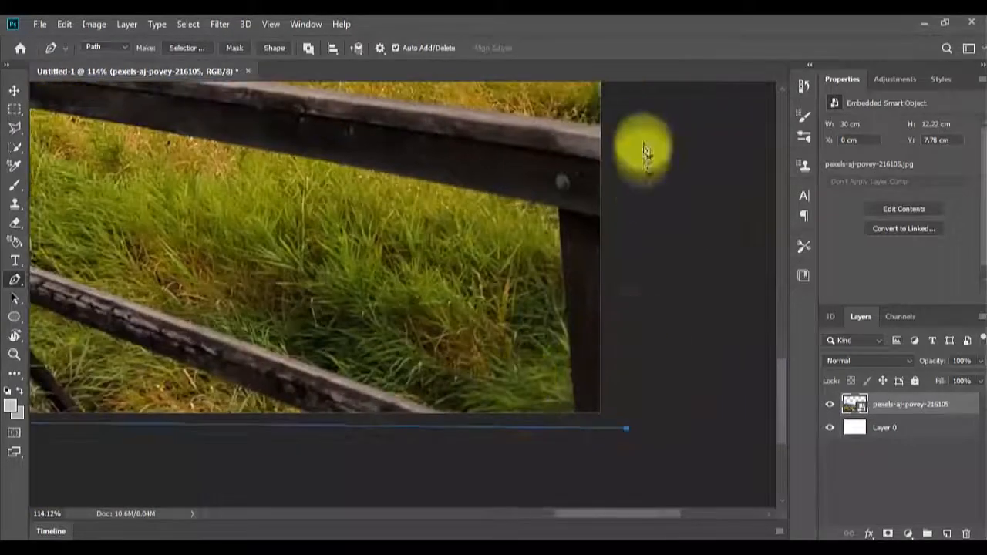
{"action": "left_click", "coordinate": [641, 136]}
- Trace the path along the top edge of the near part of the right railing
{"action": "left_click_drag", "start_coordinate": [339, 105], "coordinate": [605, 347]}
{"action": "left_click_drag", "start_coordinate": [143, 280], "coordinate": [560, 426]}
{"action": "left_click", "coordinate": [321, 394]}
{"action": "scroll", "coordinate": [554, 428], "scroll_direction": "up", "scroll_amount": 3}
{"action": "left_click", "coordinate": [439, 419]}
{"action": "left_click", "coordinate": [371, 403]}
- Continue the path along the distant railing top to the far end of the boardwalk
{"action": "left_click_drag", "start_coordinate": [370, 405], "coordinate": [551, 440]}
{"action": "scroll", "coordinate": [551, 440], "scroll_direction": "up", "scroll_amount": 4}
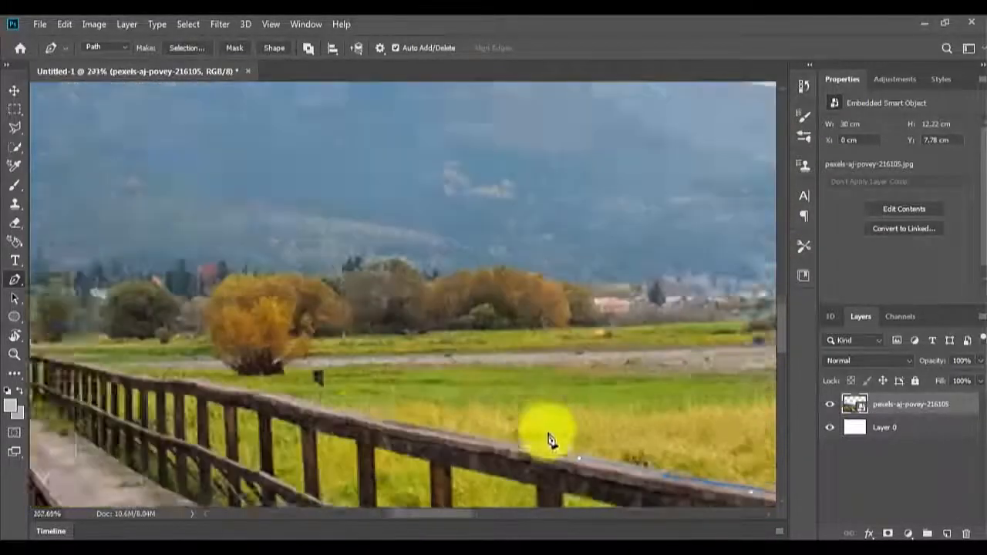
{"action": "left_click_drag", "start_coordinate": [390, 377], "coordinate": [495, 428]}
{"action": "scroll", "coordinate": [462, 419], "scroll_direction": "up", "scroll_amount": 2}
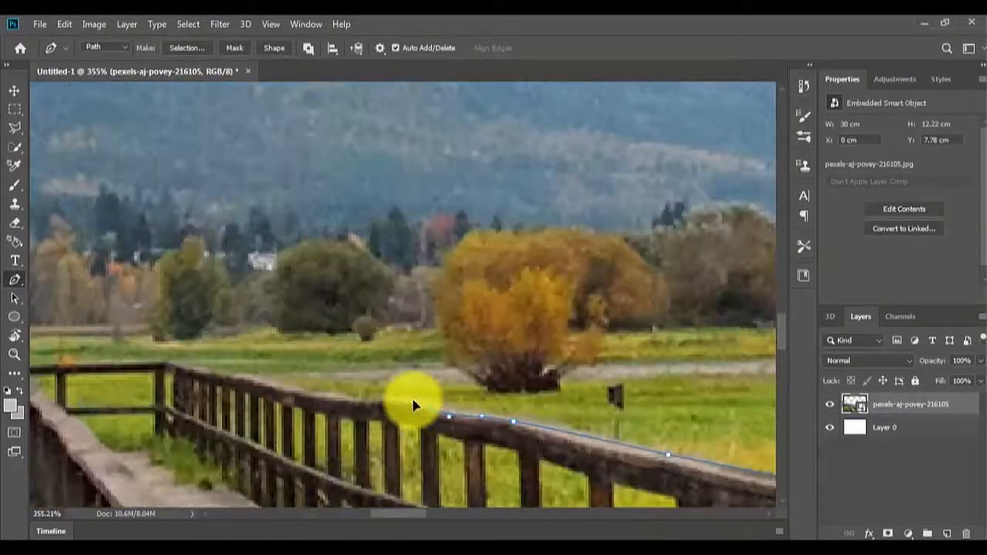
{"action": "left_click_drag", "start_coordinate": [356, 401], "coordinate": [500, 446]}
{"action": "left_click_drag", "start_coordinate": [438, 437], "coordinate": [411, 429]}
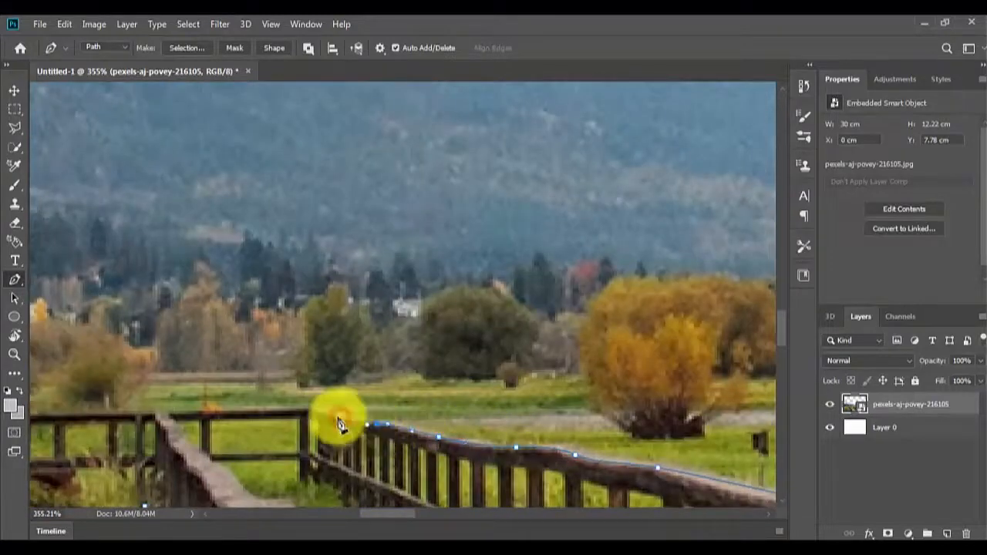
{"action": "left_click", "coordinate": [158, 412]}
- Turn the closed path into a selection, rasterize the boardwalk layer, and delete everything outside the boardwalk
{"action": "left_click_drag", "start_coordinate": [178, 454], "coordinate": [236, 320]}
{"action": "right_click", "coordinate": [271, 350]}
{"action": "left_click", "coordinate": [309, 91]}
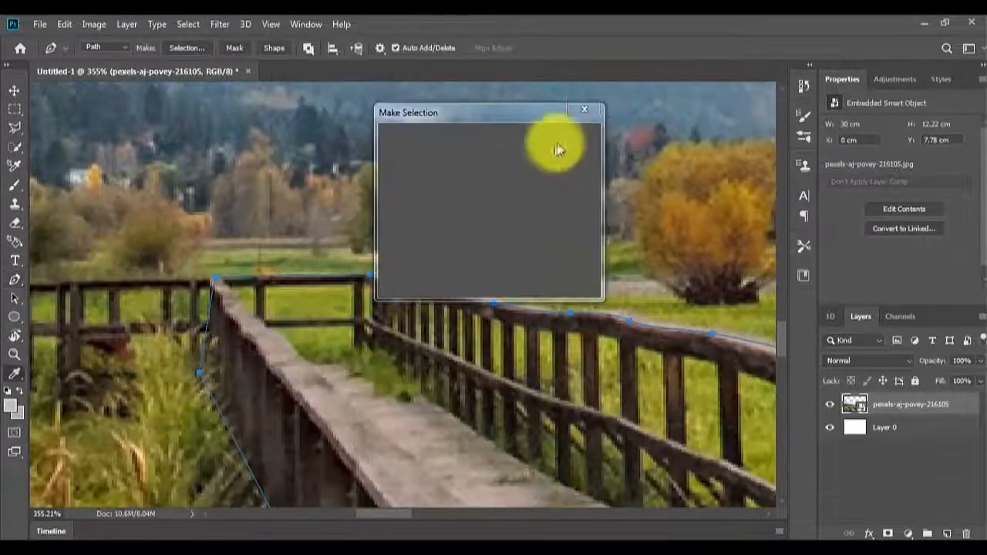
{"action": "left_click", "coordinate": [557, 145]}
{"action": "key", "text": "ctrl+shift+i"}
{"action": "key", "text": "Delete"}
{"action": "key", "text": "Return"}
{"action": "key", "text": "e"}
{"action": "left_click", "coordinate": [463, 296]}
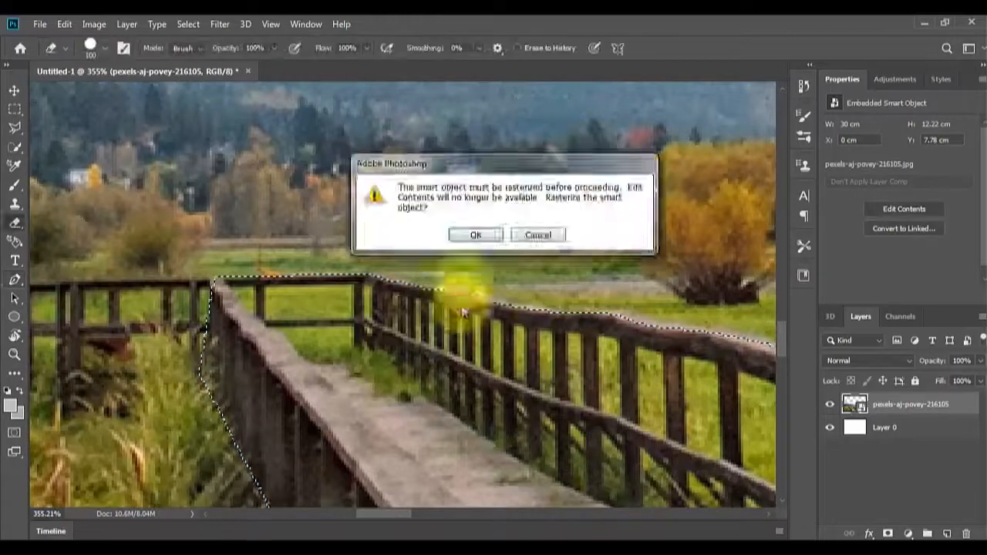
{"action": "left_click", "coordinate": [472, 233]}
{"action": "key", "text": "Delete"}
{"action": "key", "text": "ctrl+d"}
- Outline the grassy gaps between the right railing's posts and rails with the Pen tool and delete the grass inside them
{"action": "key", "text": "v"}
{"action": "scroll", "coordinate": [468, 228], "scroll_direction": "down", "scroll_amount": 10}
{"action": "left_click_drag", "start_coordinate": [399, 269], "coordinate": [90, 247]}
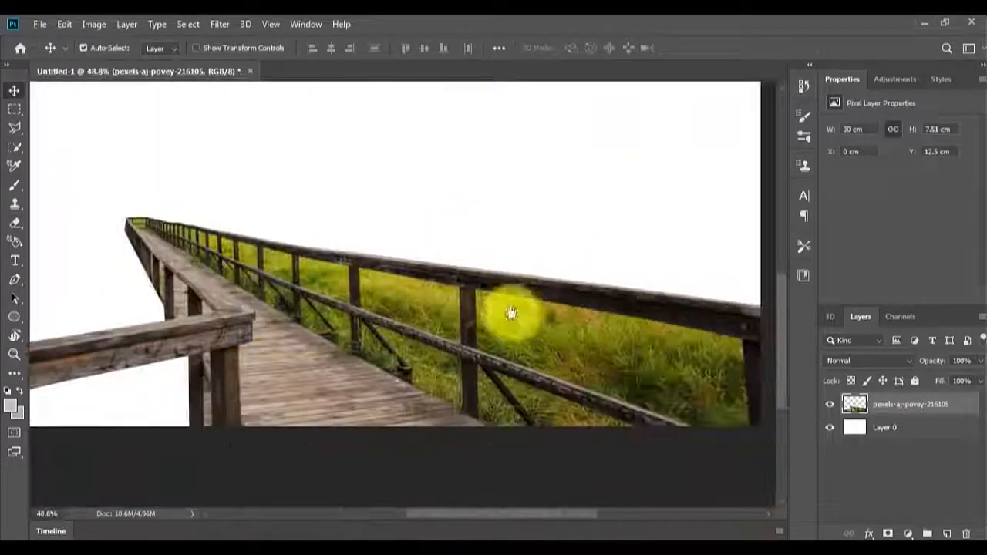
{"action": "scroll", "coordinate": [517, 324], "scroll_direction": "up", "scroll_amount": 5}
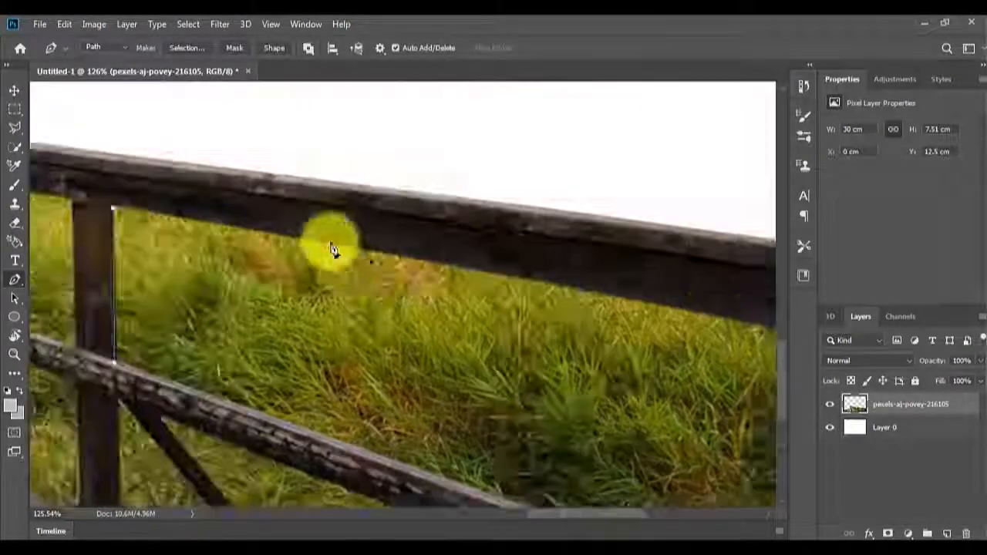
{"action": "right_click", "coordinate": [330, 249]}
{"action": "left_click", "coordinate": [152, 262]}
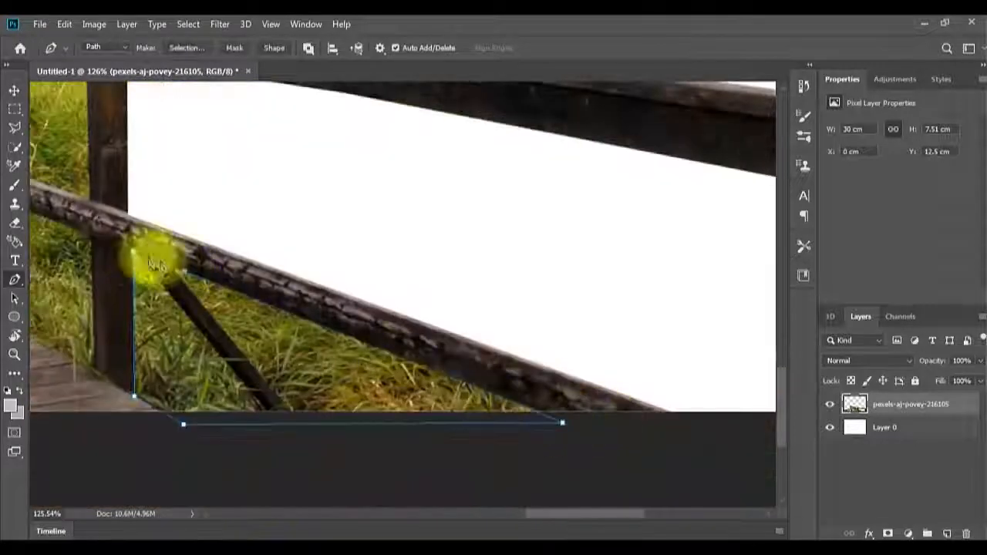
{"action": "key", "text": "ctrl+Return"}
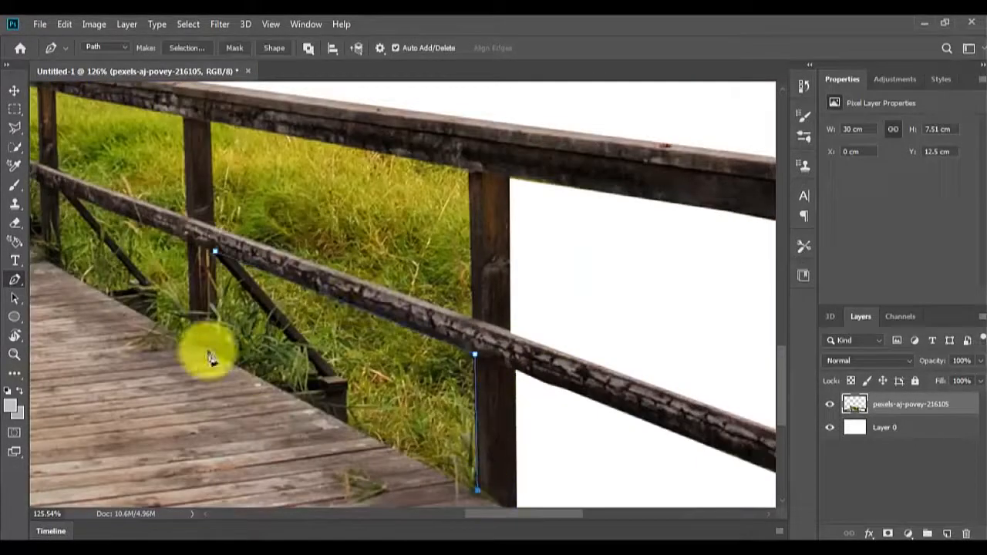
{"action": "left_click", "coordinate": [380, 420]}
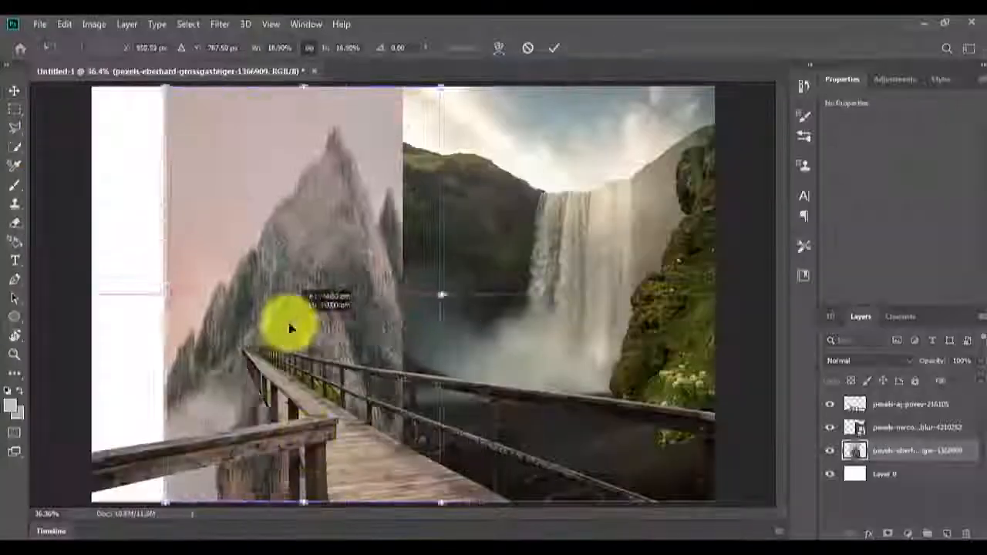
- Position the mountain photo on the canvas's left side, flip it horizontally, and enlarge it to meet the waterfall photo
{"action": "left_click_drag", "start_coordinate": [286, 326], "coordinate": [160, 327]}
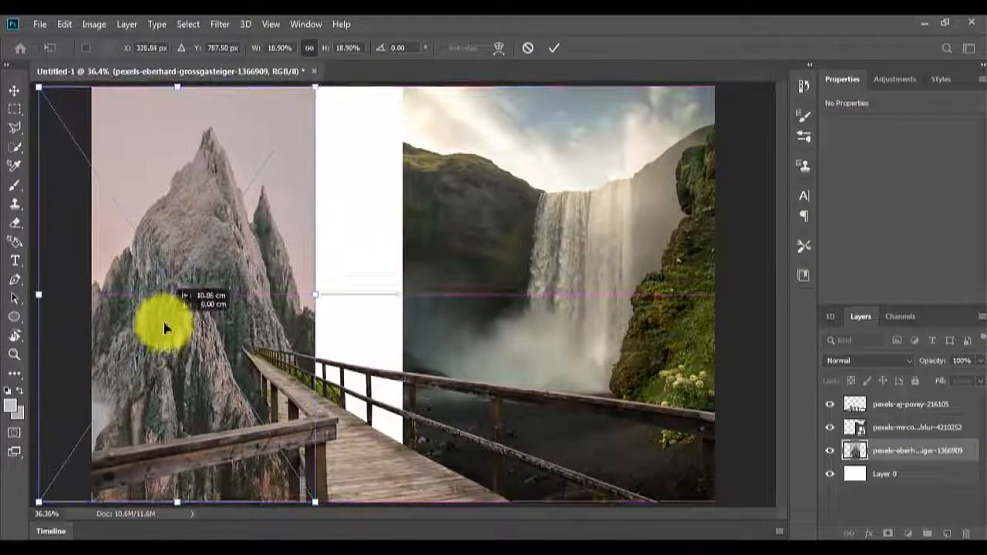
{"action": "left_click_drag", "start_coordinate": [311, 86], "coordinate": [308, 53]}
{"action": "right_click", "coordinate": [229, 203]}
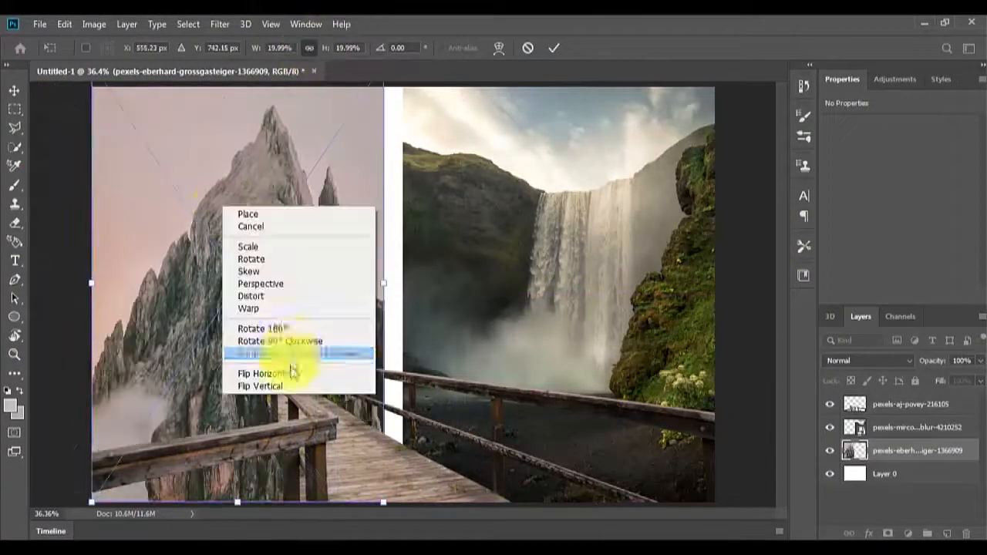
{"action": "left_click", "coordinate": [289, 374]}
{"action": "left_click_drag", "start_coordinate": [262, 347], "coordinate": [306, 325]}
{"action": "left_click_drag", "start_coordinate": [381, 283], "coordinate": [397, 284]}
{"action": "key", "text": "Return"}
- Place the foggy white-background photo from the Photoshop image folder over the lower left of the mountain
{"action": "key", "text": "alt+Tab"}
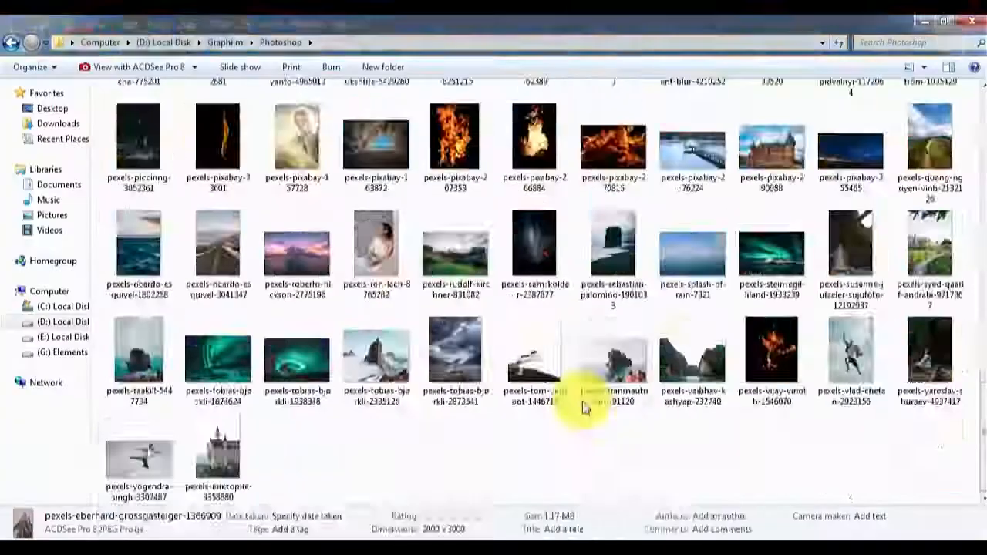
{"action": "mouse_move", "coordinate": [540, 378]}
{"action": "left_mouse_down"}
{"action": "mouse_move", "coordinate": [461, 405]}
{"action": "mouse_move", "coordinate": [139, 342]}
{"action": "mouse_move", "coordinate": [194, 358]}
{"action": "mouse_move", "coordinate": [215, 336]}
{"action": "mouse_move", "coordinate": [288, 329]}
{"action": "mouse_move", "coordinate": [222, 310]}
{"action": "mouse_move", "coordinate": [154, 343]}
{"action": "mouse_move", "coordinate": [132, 313]}
{"action": "mouse_move", "coordinate": [190, 294]}
{"action": "left_mouse_up"}
{"action": "key", "text": "Return"}
{"action": "key", "text": "w"}
{"action": "key", "text": "bracketright"}
{"action": "key", "text": "bracketright"}
{"action": "key", "text": "bracketright"}
{"action": "key", "text": "ctrl+z"}
{"action": "key", "text": "ctrl+z"}
- Soften the 300 px eraser and erase the white background of the foggy photo, leaving the fog at the mountain's foot
{"action": "right_click", "coordinate": [172, 286]}
{"action": "left_click", "coordinate": [285, 290]}
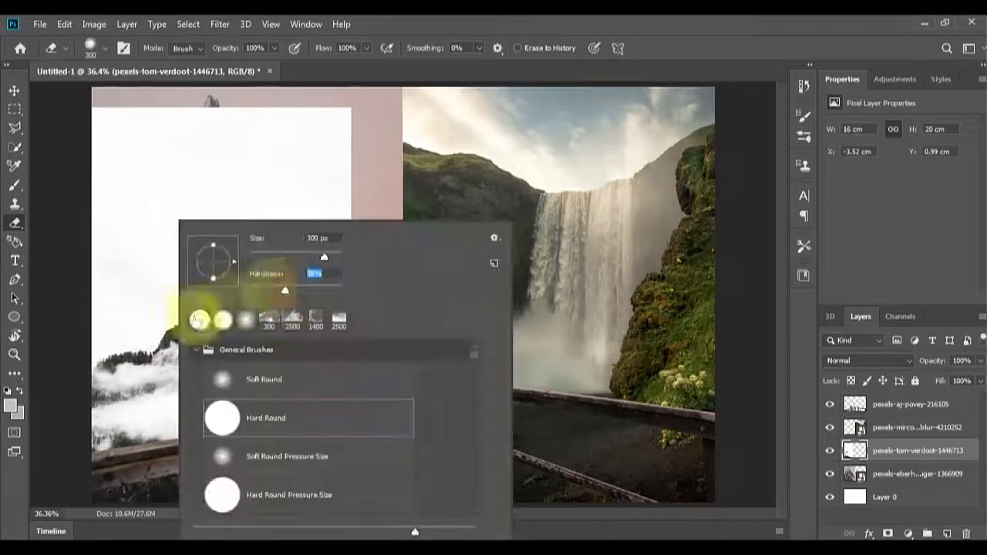
{"action": "mouse_move", "coordinate": [114, 322]}
{"action": "left_mouse_down"}
{"action": "mouse_move", "coordinate": [165, 287]}
{"action": "mouse_move", "coordinate": [316, 280]}
{"action": "mouse_move", "coordinate": [326, 159]}
{"action": "left_mouse_up"}
{"action": "key", "text": "v"}
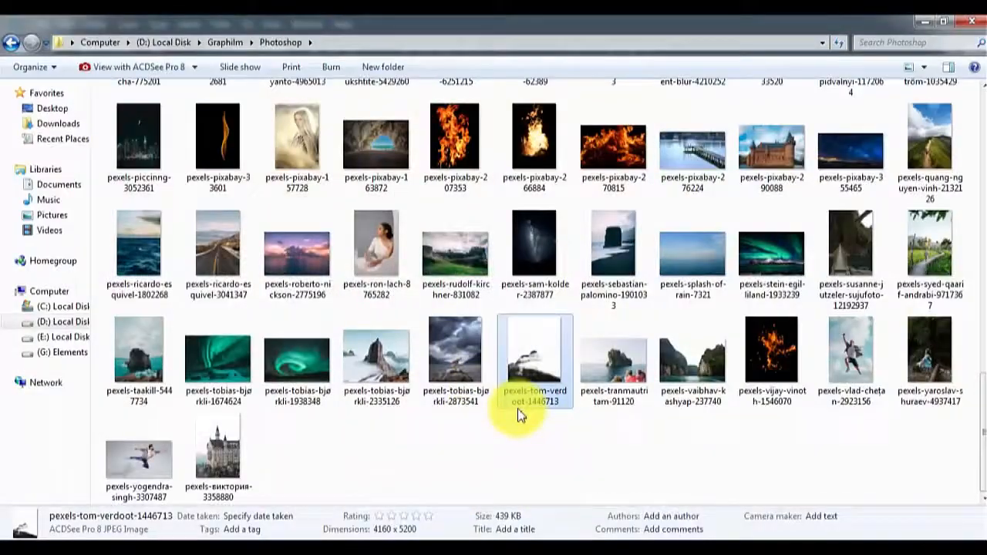
- Place the cave photo pexels-pixabay-163872 at the far end of the boardwalk, scaled down to about 4.11%
{"action": "left_click_drag", "start_coordinate": [373, 141], "coordinate": [166, 326]}
{"action": "left_click_drag", "start_coordinate": [534, 96], "coordinate": [232, 316]}
{"action": "left_click_drag", "start_coordinate": [158, 371], "coordinate": [275, 299]}
{"action": "scroll", "coordinate": [237, 315], "scroll_direction": "up", "scroll_amount": 6}
{"action": "left_click_drag", "start_coordinate": [502, 143], "coordinate": [397, 273]}
{"action": "left_click_drag", "start_coordinate": [440, 342], "coordinate": [431, 314]}
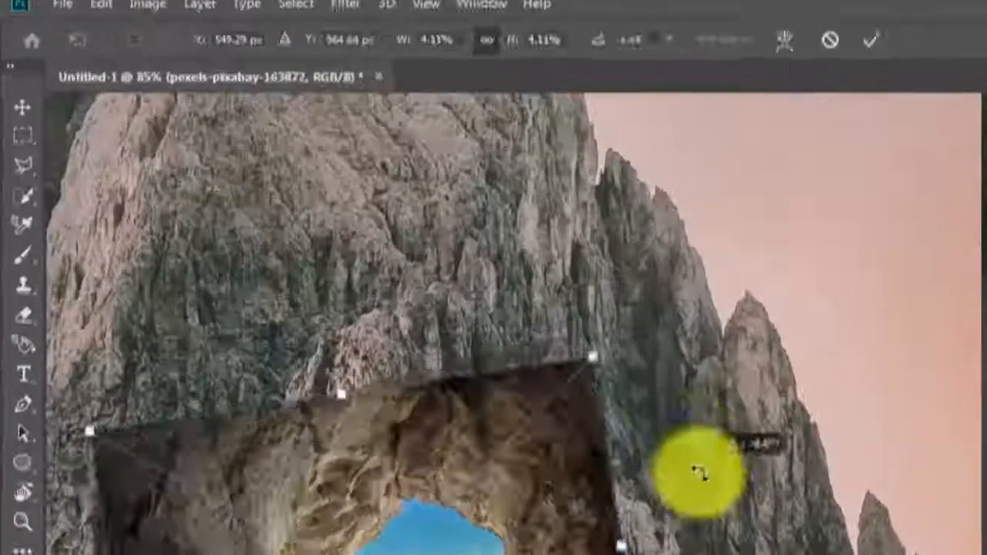
{"action": "left_click_drag", "start_coordinate": [308, 331], "coordinate": [310, 309]}
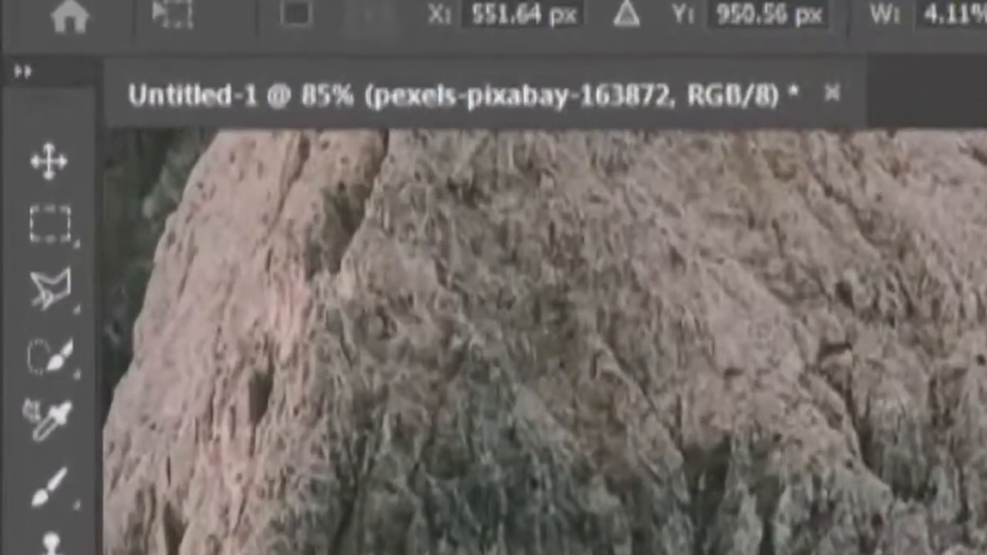
{"action": "key", "text": "Return"}
- Quick-select the blue opening of the cave, rasterize the cave layer, and delete the selected area
{"action": "key", "text": "w"}
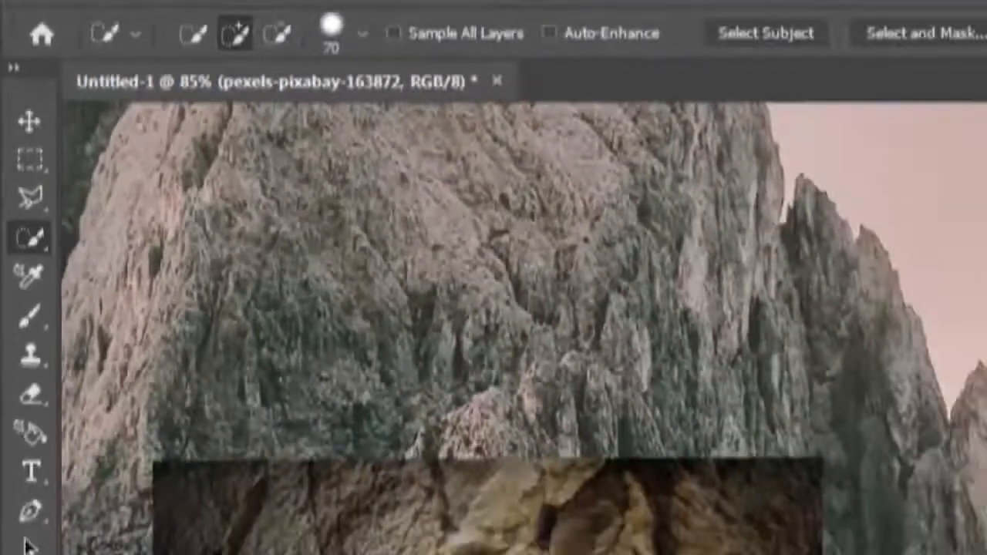
{"action": "left_click_drag", "start_coordinate": [239, 374], "coordinate": [305, 370]}
{"action": "key", "text": "Delete"}
{"action": "key", "text": "Return"}
{"action": "key", "text": "e"}
{"action": "left_click", "coordinate": [294, 360]}
{"action": "left_click", "coordinate": [476, 236]}
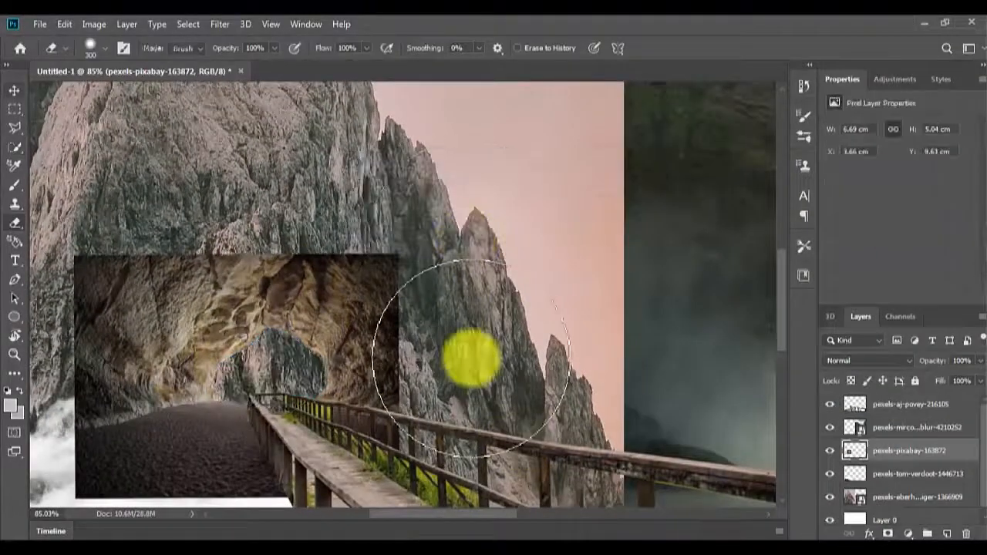
{"action": "key", "text": "ctrl+d"}
- Reduce the eraser to 70 px and erase the cave photo's floor and outer edges to blend its arch into the mountain
{"action": "key", "text": "["}
{"action": "key", "text": "["}
{"action": "key", "text": "["}
{"action": "key", "text": "["}
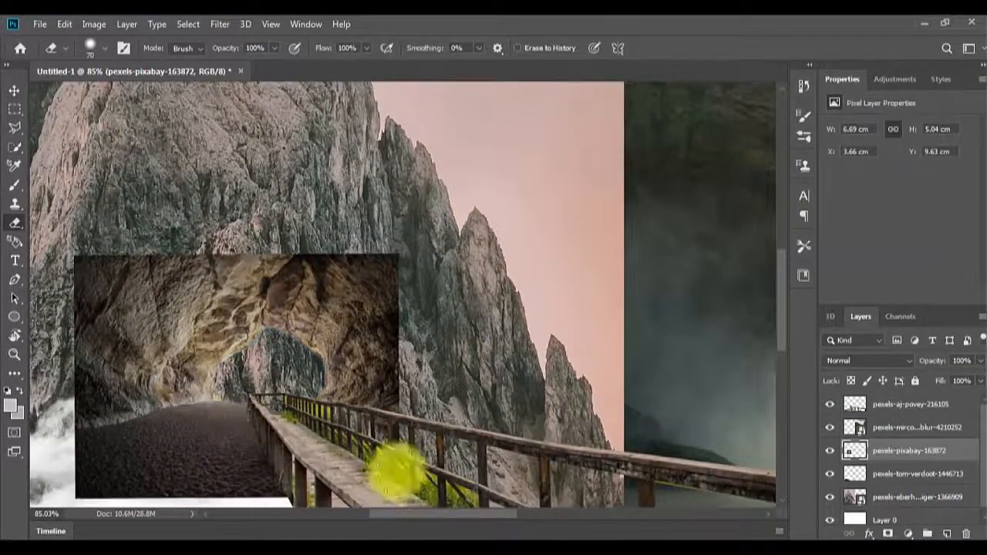
{"action": "mouse_move", "coordinate": [395, 471]}
{"action": "left_mouse_down"}
{"action": "mouse_move", "coordinate": [289, 498]}
{"action": "mouse_move", "coordinate": [246, 428]}
{"action": "left_mouse_up"}
{"action": "mouse_move", "coordinate": [416, 378]}
{"action": "left_mouse_down"}
{"action": "mouse_move", "coordinate": [308, 234]}
{"action": "mouse_move", "coordinate": [85, 324]}
{"action": "left_mouse_up"}
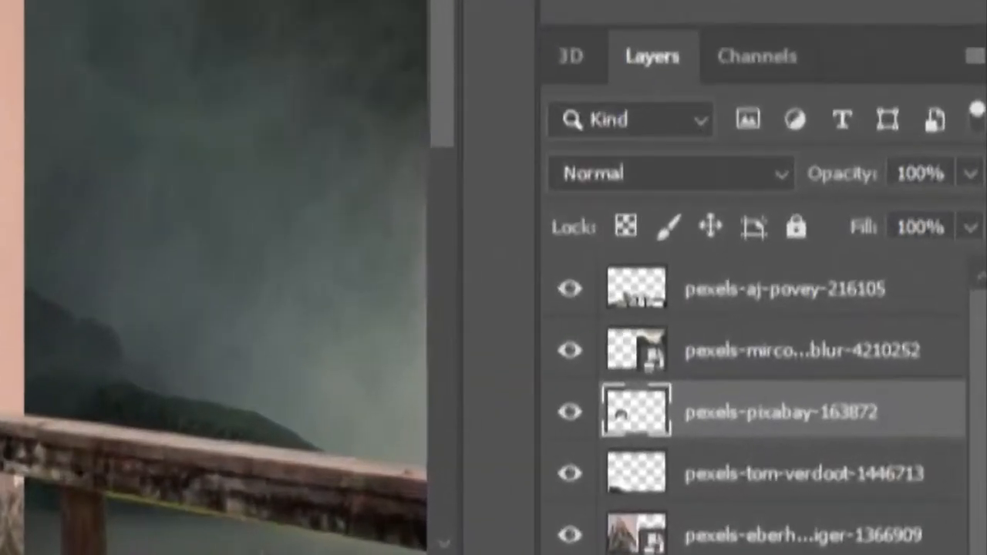
- Move the cave layer directly above the mountain layer, clip it to that layer, and set its saturation to -31
{"action": "left_click_drag", "start_coordinate": [696, 424], "coordinate": [709, 499]}
{"action": "left_click", "coordinate": [771, 503], "text": "alt"}
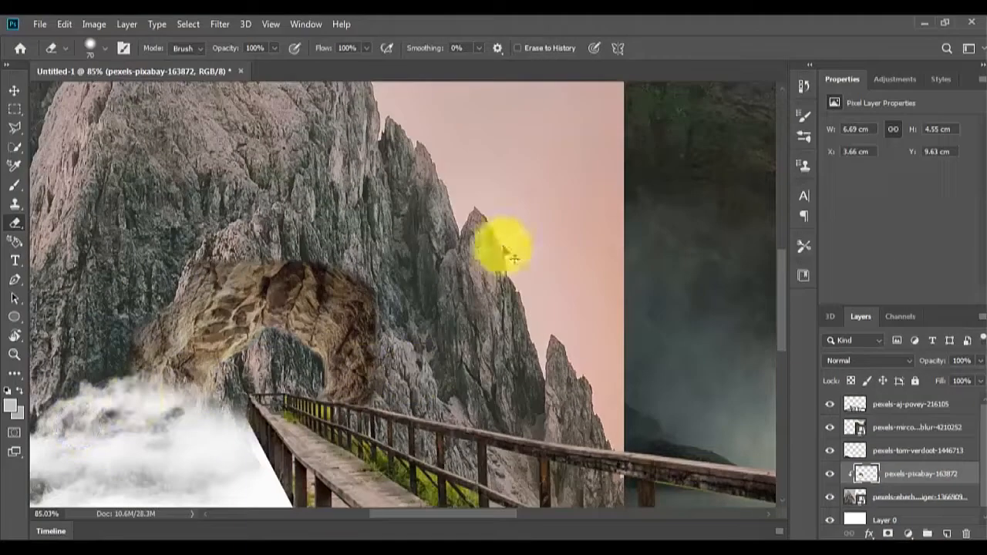
{"action": "key", "text": "ctrl+u"}
{"action": "left_click_drag", "start_coordinate": [630, 296], "coordinate": [609, 297]}
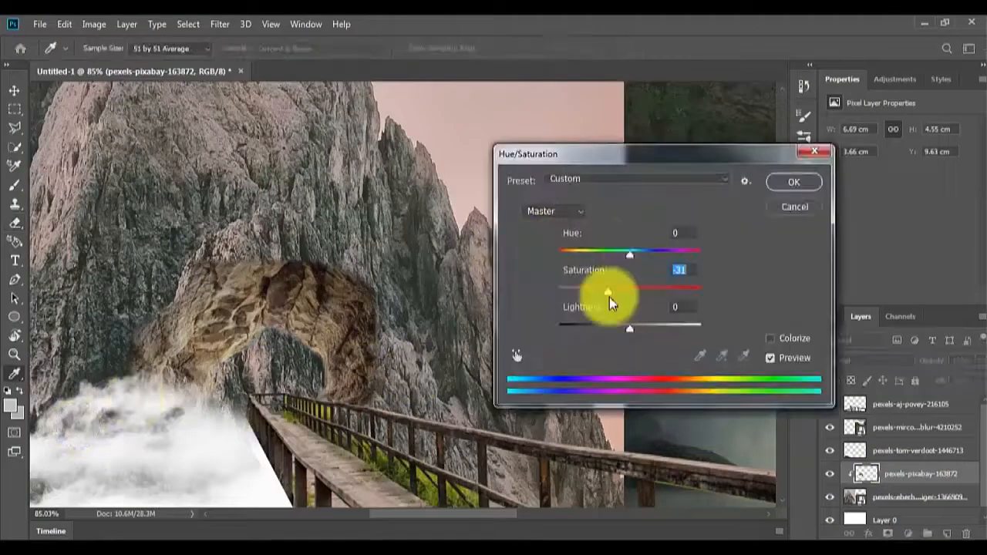
{"action": "key", "text": "Return"}
- Shift the cave layer's color balance toward green to match the mountain rock
{"action": "key", "text": "ctrl+b"}
{"action": "left_click_drag", "start_coordinate": [663, 189], "coordinate": [672, 177]}
{"action": "key", "text": "Return"}
- Adjust the exposure of the cave layer slightly
{"action": "left_click", "coordinate": [93, 24]}
{"action": "mouse_move", "coordinate": [116, 60]}
{"action": "left_click", "coordinate": [295, 103]}
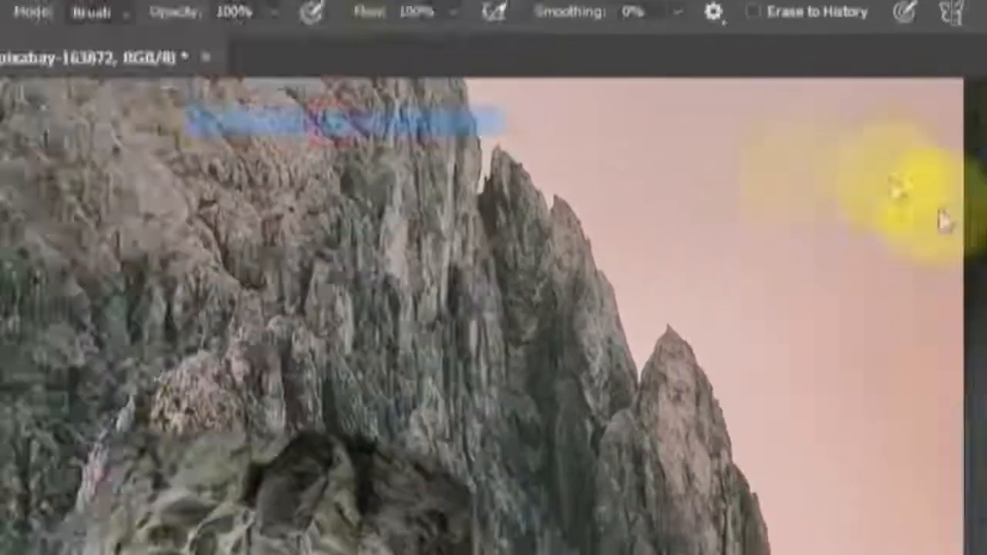
{"action": "mouse_move", "coordinate": [687, 289]}
{"action": "left_mouse_down"}
{"action": "mouse_move", "coordinate": [706, 288]}
{"action": "mouse_move", "coordinate": [686, 289]}
{"action": "left_mouse_up"}
{"action": "key", "text": "Return"}
- Fine-tune the cave layer's brightness and contrast, and erase the remaining hard edges around the arch
{"action": "left_click", "coordinate": [12, 4]}
{"action": "mouse_move", "coordinate": [62, 37]}
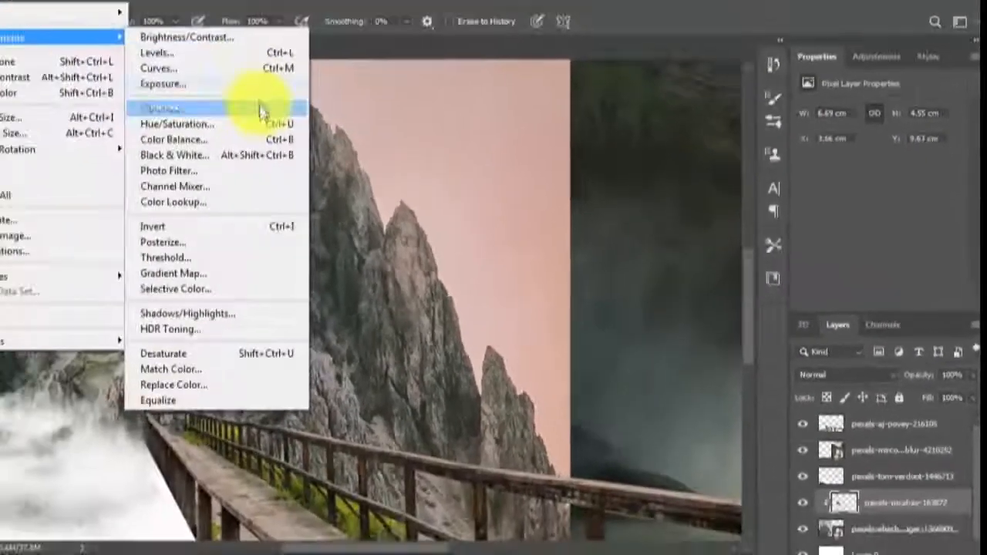
{"action": "left_click", "coordinate": [216, 37]}
{"action": "left_click_drag", "start_coordinate": [834, 224], "coordinate": [830, 225]}
{"action": "left_click", "coordinate": [947, 202]}
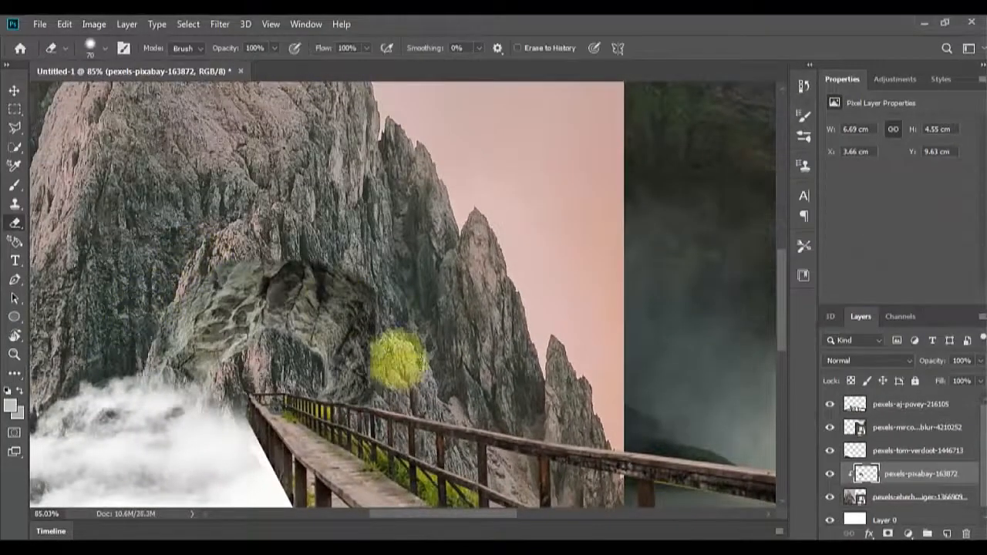
{"action": "mouse_move", "coordinate": [399, 360]}
{"action": "left_mouse_down"}
{"action": "mouse_move", "coordinate": [334, 263]}
{"action": "mouse_move", "coordinate": [246, 241]}
{"action": "mouse_move", "coordinate": [167, 287]}
{"action": "left_mouse_up"}
- Rasterize the mountain layer, release the cave layer's clipping mask, and erase the mountain inside the cave opening
{"action": "left_click", "coordinate": [919, 496]}
{"action": "left_click", "coordinate": [398, 419]}
{"action": "left_click", "coordinate": [453, 240]}
{"action": "left_click", "coordinate": [259, 339]}
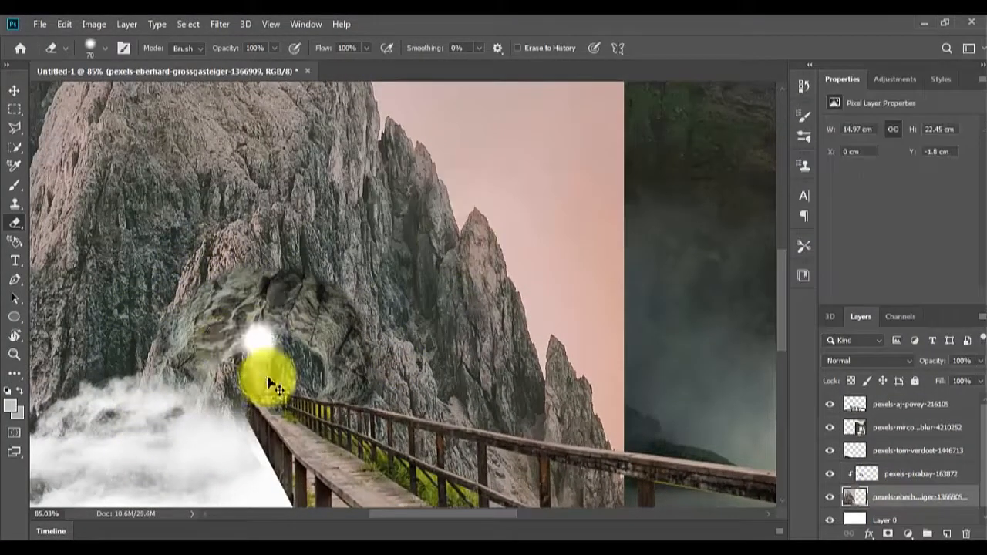
{"action": "left_click", "coordinate": [899, 484], "text": "alt"}
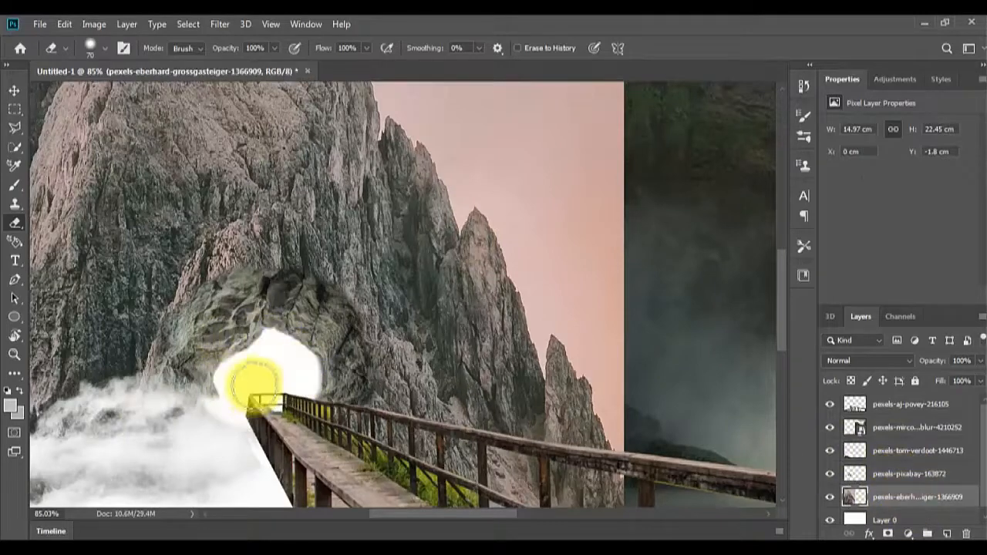
- Clean up the edge of the cave opening on the cave and mountain layers, and hide the pexels-mirco...blur-4210252 layer
{"action": "left_click", "coordinate": [885, 477]}
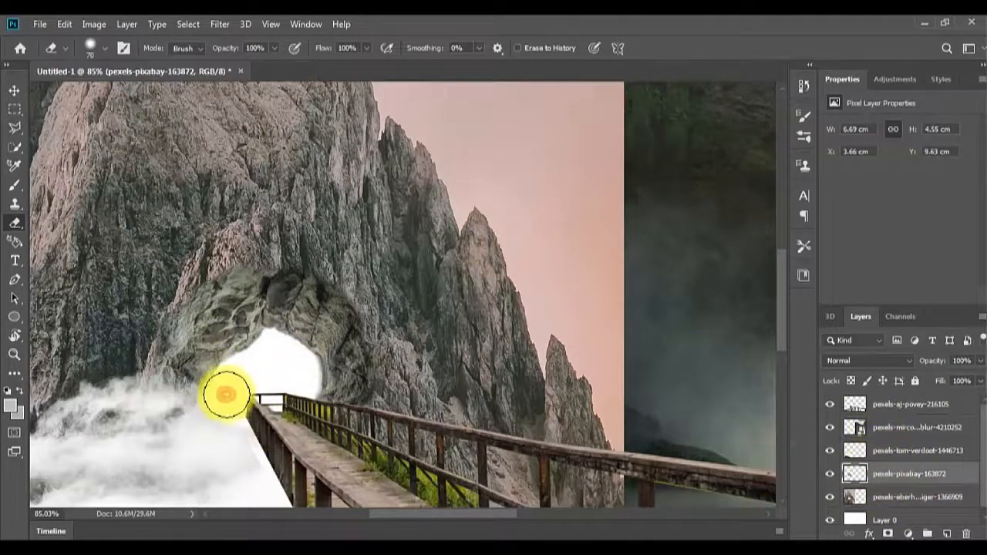
{"action": "left_click", "coordinate": [887, 502]}
{"action": "left_click", "coordinate": [312, 366]}
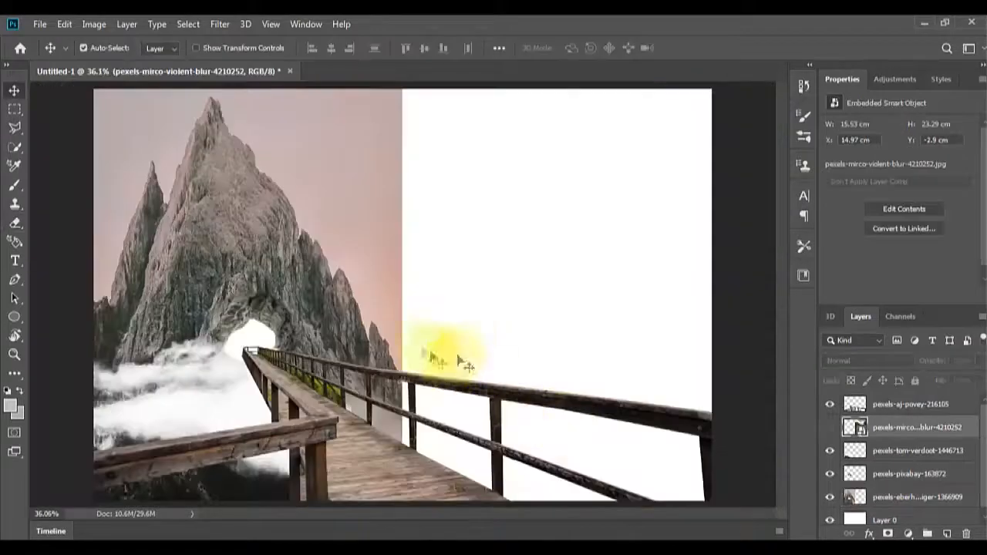
- Select the pink sky around the peaks on the mountain layer with the Quick Selection tool
{"action": "key", "text": "w"}
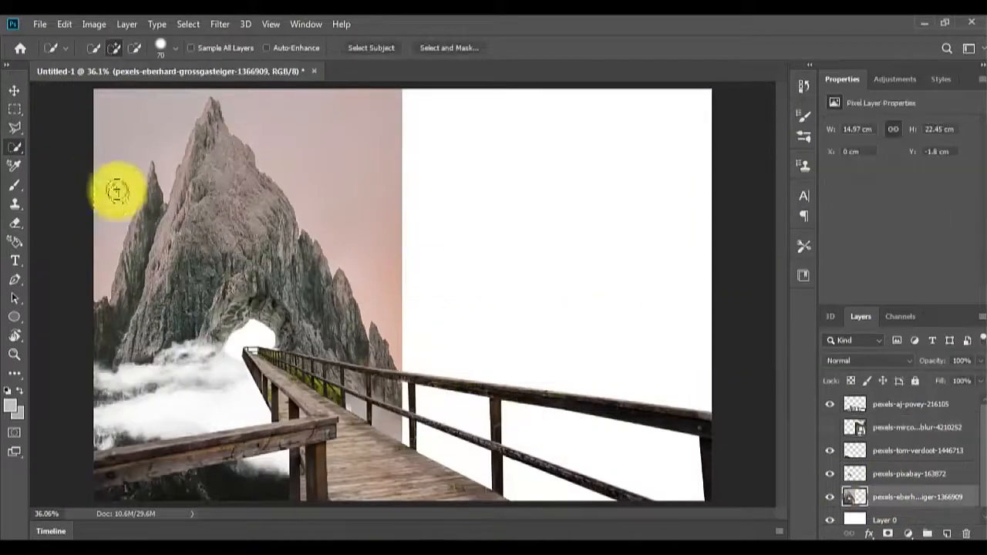
{"action": "mouse_move", "coordinate": [133, 243]}
{"action": "left_mouse_down"}
{"action": "mouse_move", "coordinate": [199, 238]}
{"action": "mouse_move", "coordinate": [251, 141]}
{"action": "mouse_move", "coordinate": [363, 275]}
{"action": "left_mouse_up"}
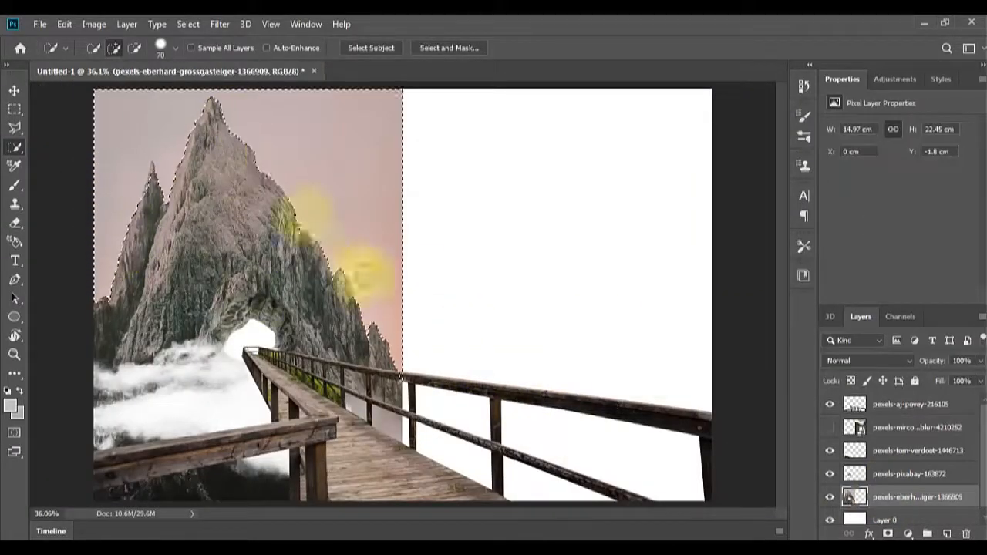
{"action": "scroll", "coordinate": [146, 194], "scroll_direction": "up", "scroll_amount": 12}
{"action": "left_click_drag", "start_coordinate": [176, 196], "coordinate": [208, 308]}
- Refine the sky selection with the Lasso tool so it follows the small peak and the mountain ridge
{"action": "key", "text": "l"}
{"action": "key", "text": "shift+l"}
{"action": "right_click", "coordinate": [14, 128]}
{"action": "left_click", "coordinate": [62, 129]}
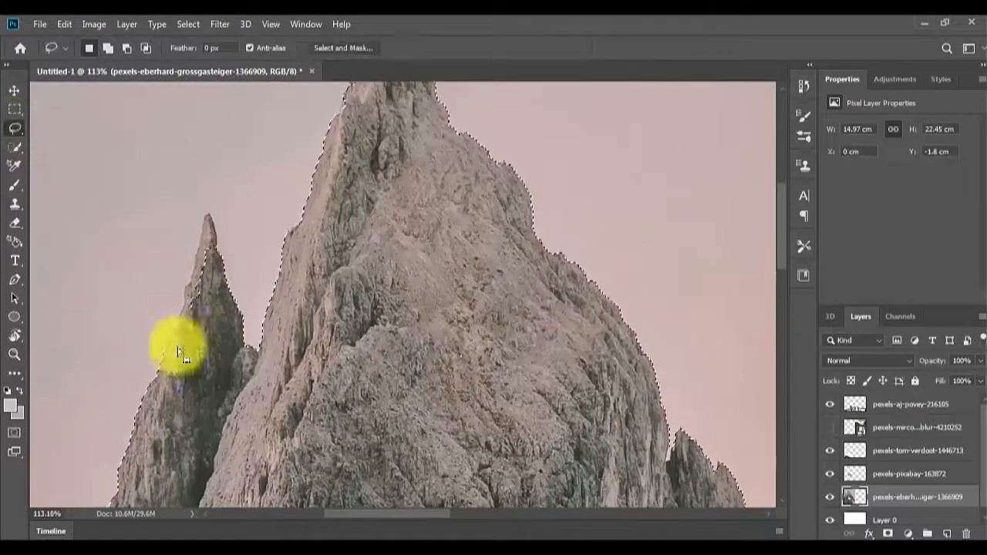
{"action": "mouse_move", "coordinate": [173, 343]}
{"action": "left_mouse_down"}
{"action": "mouse_move", "coordinate": [203, 226]}
{"action": "mouse_move", "coordinate": [234, 342]}
{"action": "mouse_move", "coordinate": [214, 390]}
{"action": "left_mouse_up"}
{"action": "key", "text": "ctrl+alt+z"}
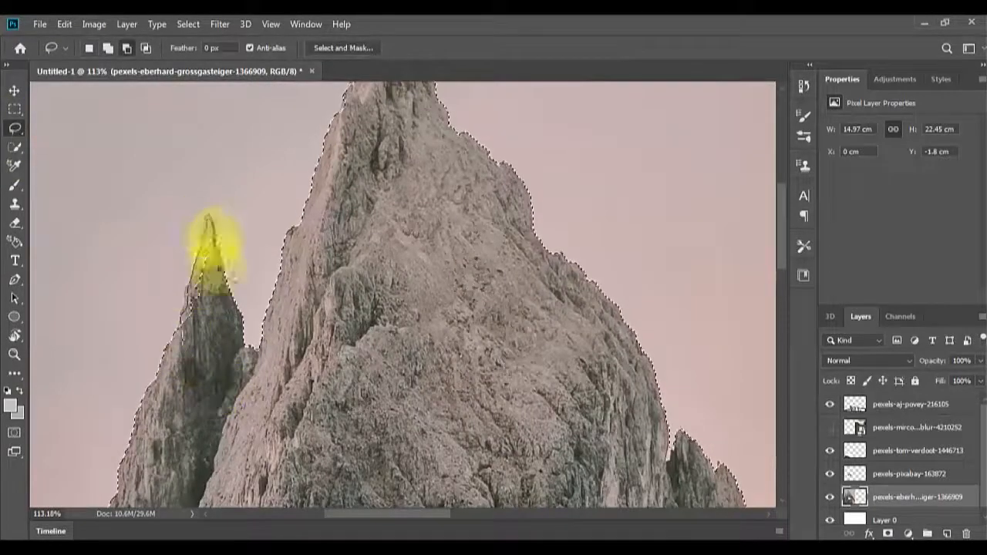
{"action": "left_click_drag", "start_coordinate": [728, 481], "coordinate": [618, 297]}
- Delete the selected sky from the mountain layer and clear the selection
{"action": "scroll", "coordinate": [566, 244], "scroll_direction": "down", "scroll_amount": 5}
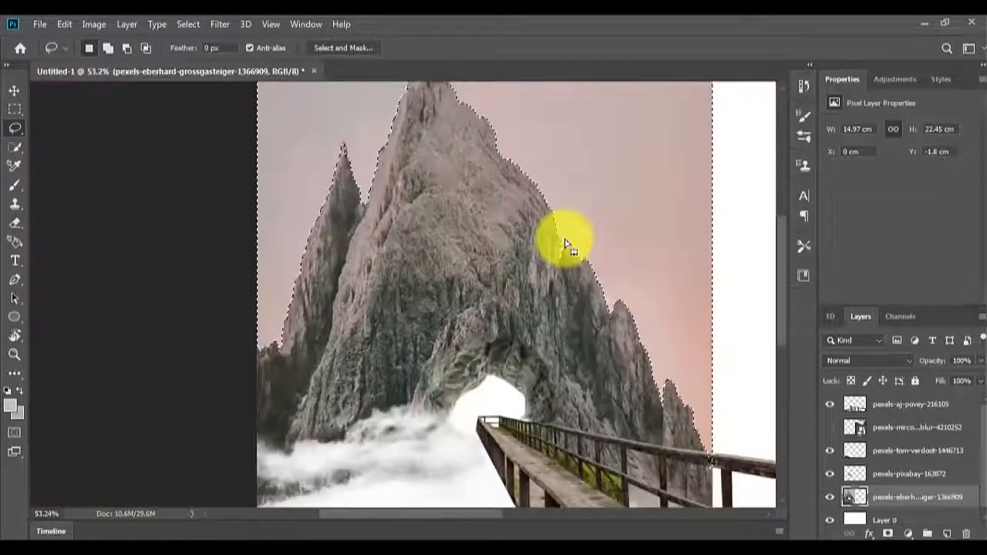
{"action": "key", "text": "Delete"}
{"action": "key", "text": "ctrl+d"}
- Add a new layer above the mountain layer and choose the Foreground to Transparent gradient preset
{"action": "scroll", "coordinate": [571, 303], "scroll_direction": "down", "scroll_amount": 4}
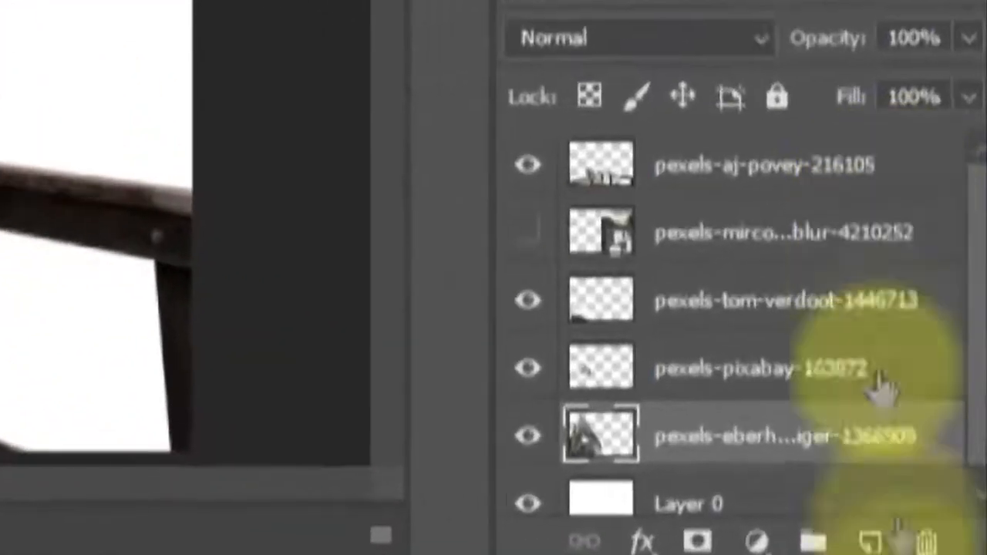
{"action": "left_click", "coordinate": [870, 542]}
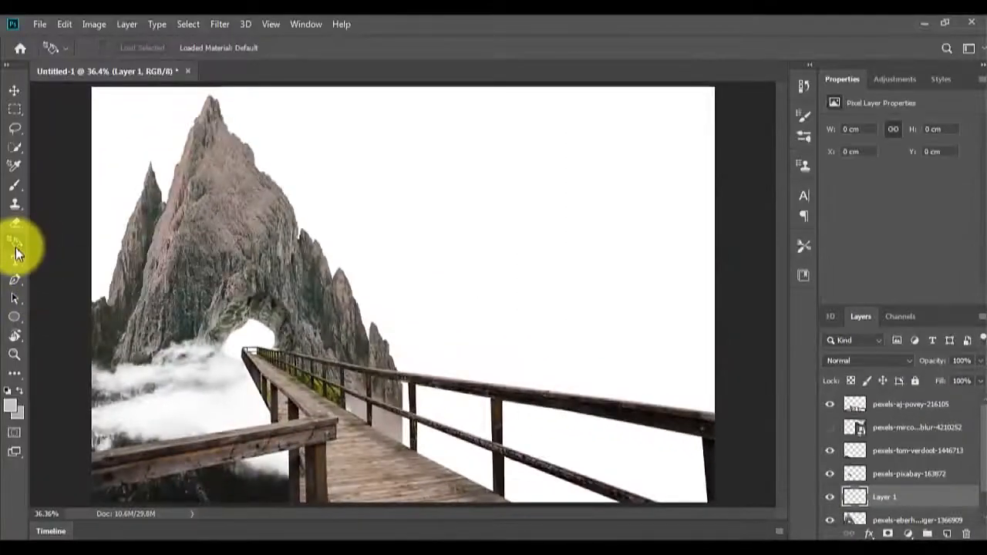
{"action": "key", "text": "g"}
{"action": "left_click", "coordinate": [106, 48]}
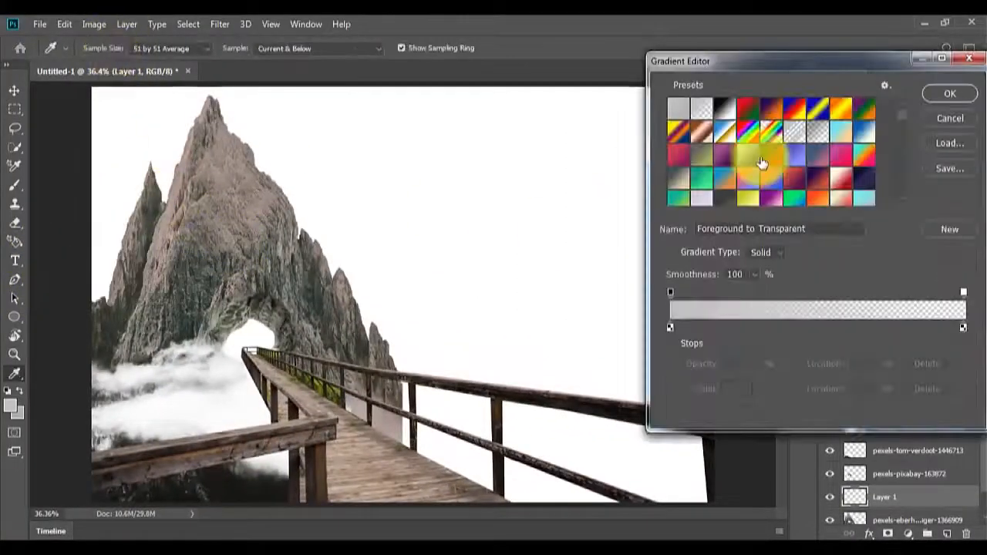
{"action": "double_click", "coordinate": [706, 116]}
- Draw a linear gradient from the top of the new layer downward to haze the sky and upper mountain
{"action": "left_click_drag", "start_coordinate": [391, 222], "coordinate": [392, 223]}
{"action": "key", "text": "ctrl+z"}
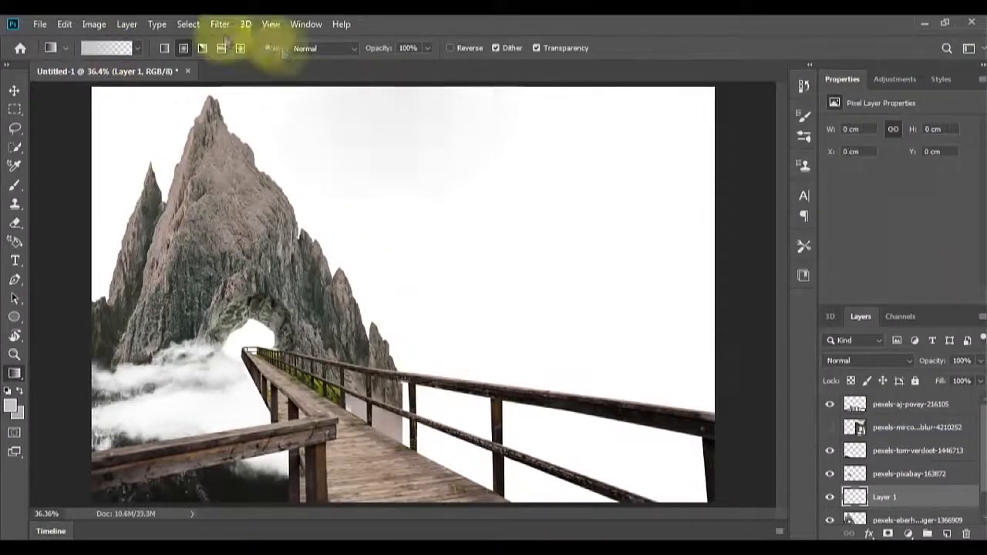
{"action": "left_click", "coordinate": [165, 48]}
{"action": "left_click_drag", "start_coordinate": [417, 88], "coordinate": [419, 220]}
{"action": "key", "text": "ctrl+z"}
{"action": "scroll", "coordinate": [444, 168], "scroll_direction": "down", "scroll_amount": 5}
{"action": "left_click_drag", "start_coordinate": [440, 160], "coordinate": [437, 381]}
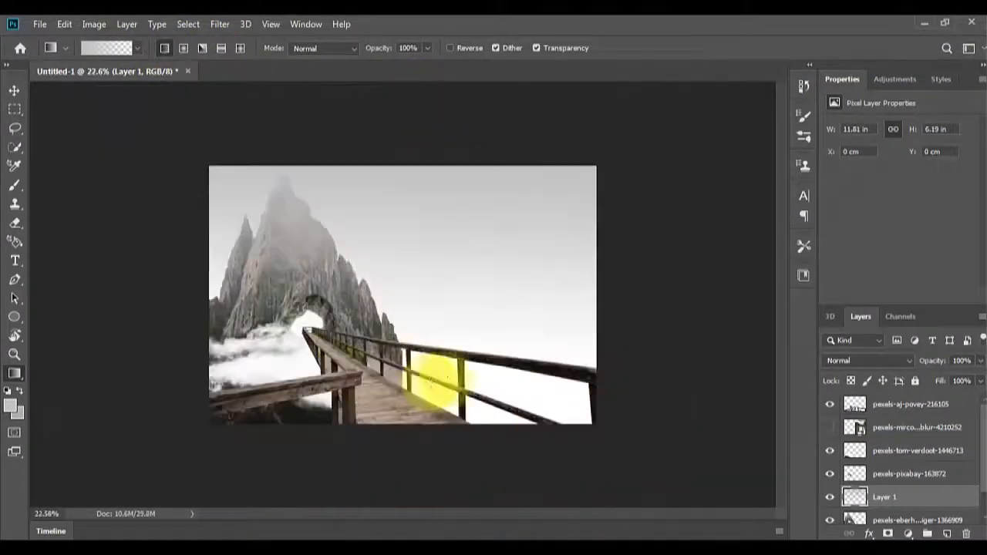
{"action": "key", "text": "ctrl+z"}
{"action": "left_click_drag", "start_coordinate": [408, 185], "coordinate": [393, 374]}
- Move the cave layer beneath the gradient layer in the stacking order
{"action": "scroll", "coordinate": [398, 368], "scroll_direction": "up", "scroll_amount": 3}
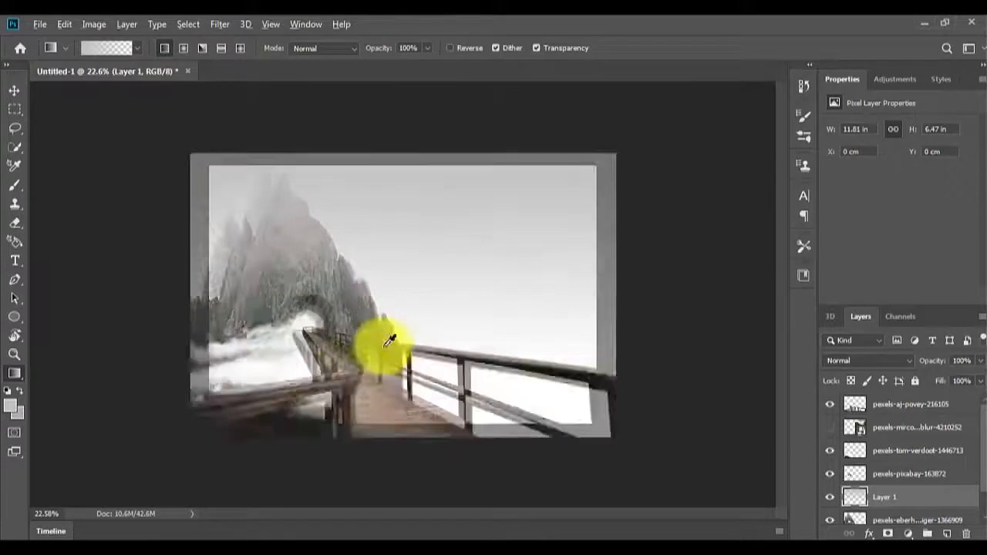
{"action": "left_click_drag", "start_coordinate": [895, 490], "coordinate": [895, 506]}
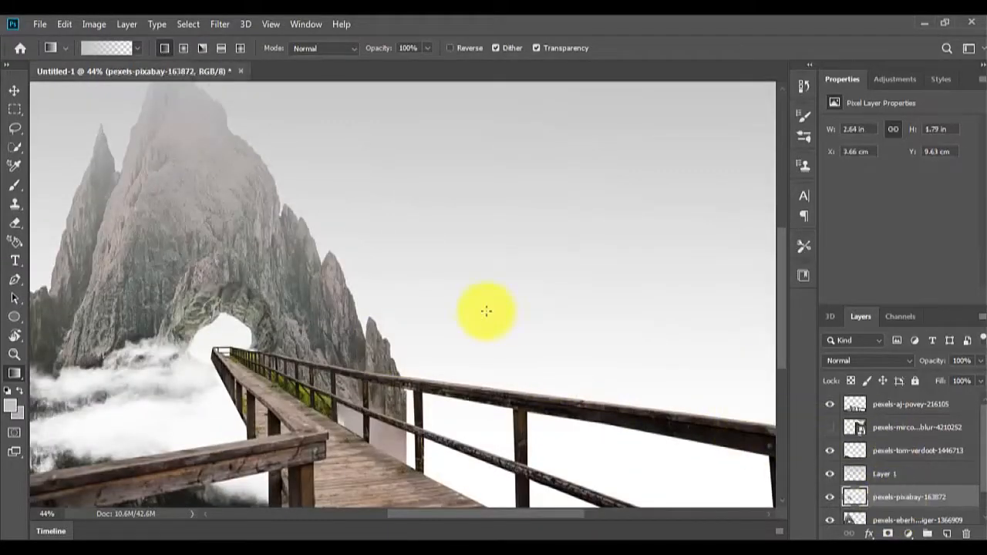
{"action": "key", "text": "v"}
- Erase the outer edges of the cave layer around the arch with a smaller eraser to blend it into the mountain
{"action": "scroll", "coordinate": [298, 335], "scroll_direction": "up", "scroll_amount": 4}
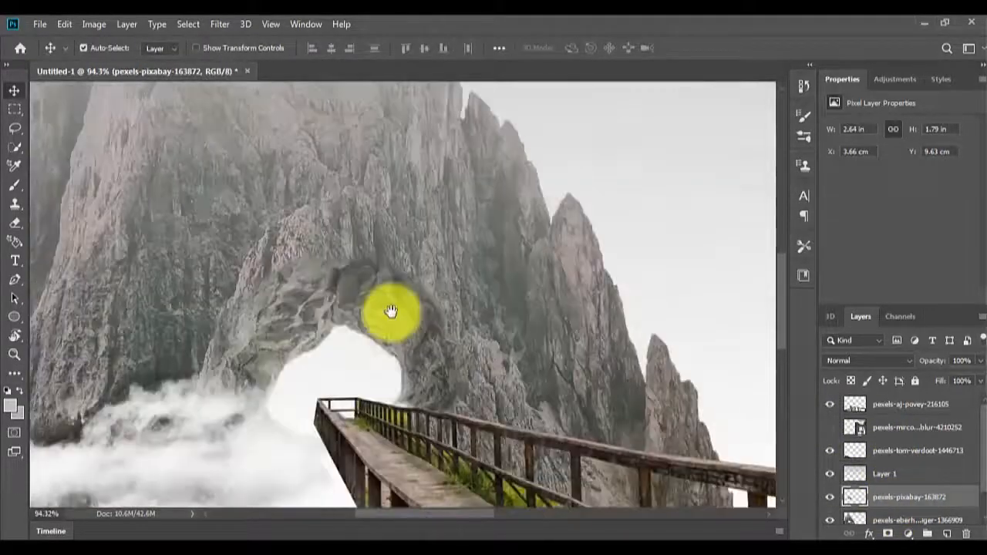
{"action": "key", "text": "e"}
{"action": "right_click", "coordinate": [287, 277]}
{"action": "scroll", "coordinate": [283, 276], "scroll_direction": "up", "scroll_amount": 4}
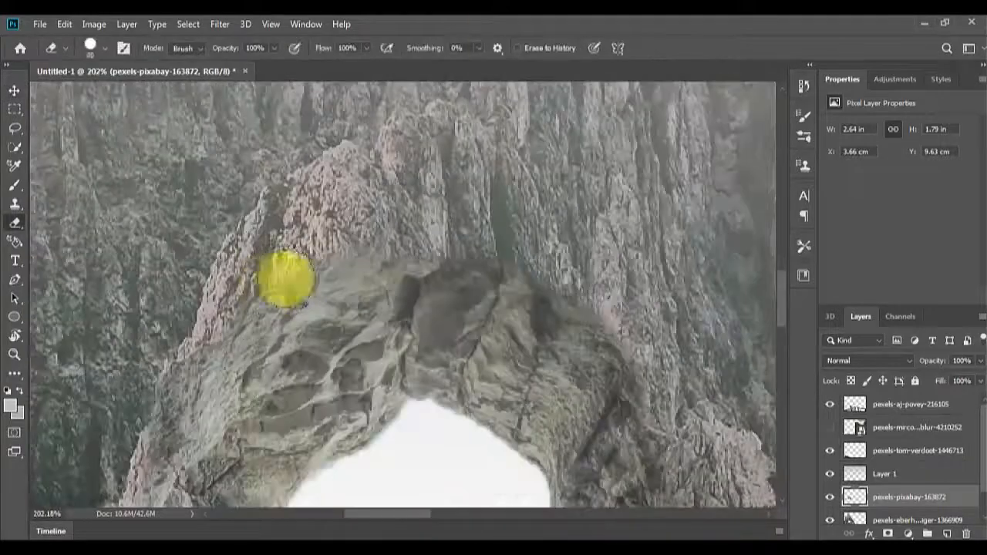
{"action": "left_click_drag", "start_coordinate": [129, 471], "coordinate": [240, 421]}
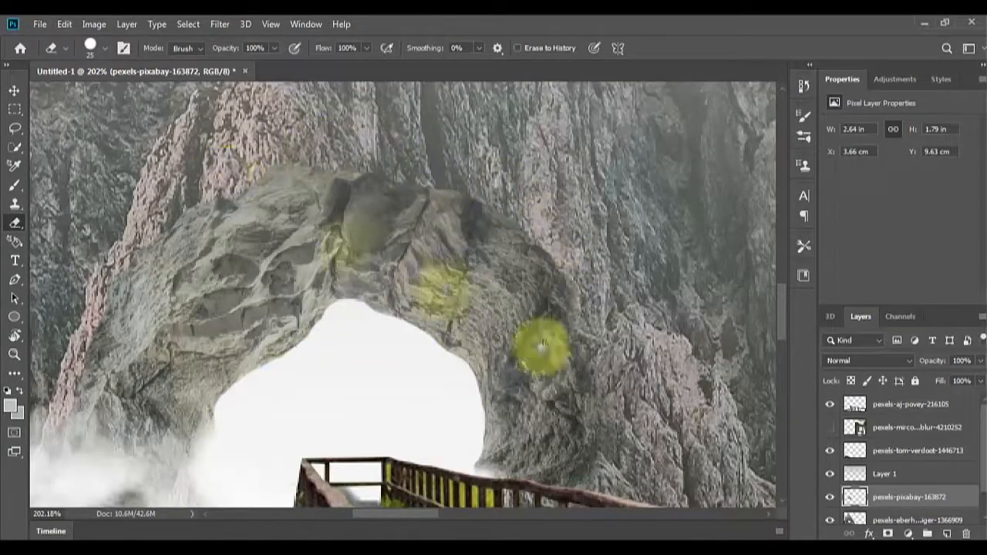
{"action": "left_click_drag", "start_coordinate": [599, 330], "coordinate": [501, 268]}
{"action": "scroll", "coordinate": [474, 344], "scroll_direction": "down", "scroll_amount": 3}
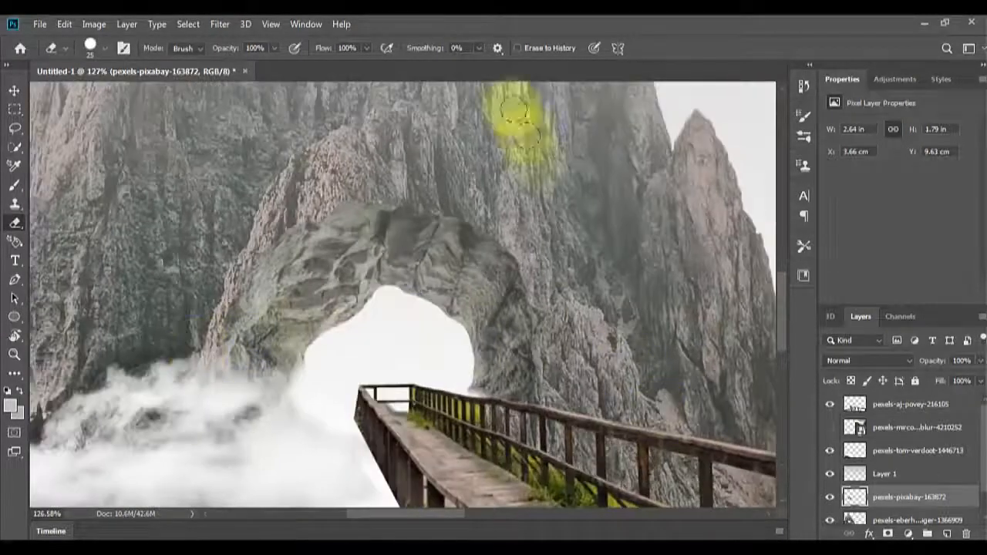
- Open the Camera Raw filter on the cave layer and set Blacks to +33, Shadows to +22 and Whites to about +36
{"action": "left_click", "coordinate": [305, 24]}
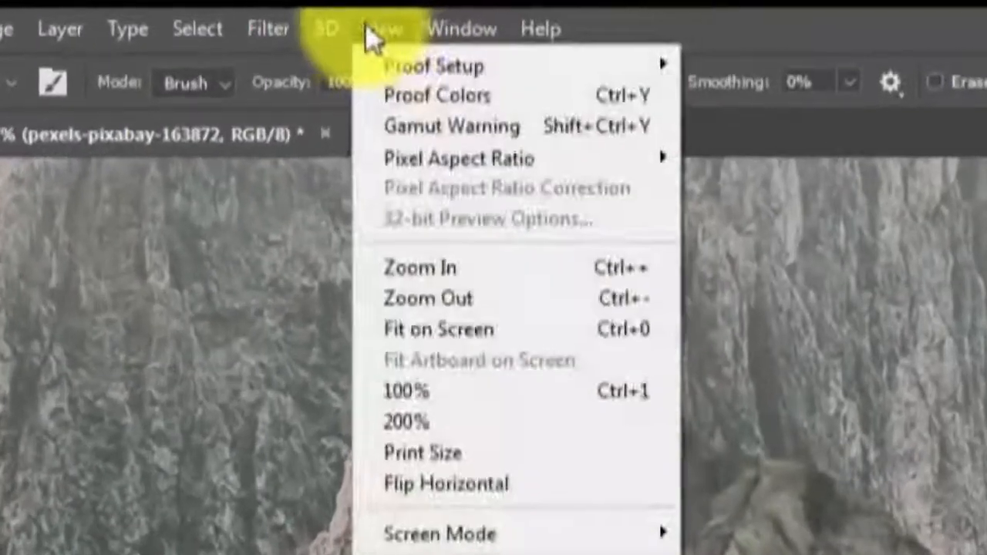
{"action": "mouse_move", "coordinate": [253, 28]}
{"action": "left_click", "coordinate": [394, 227]}
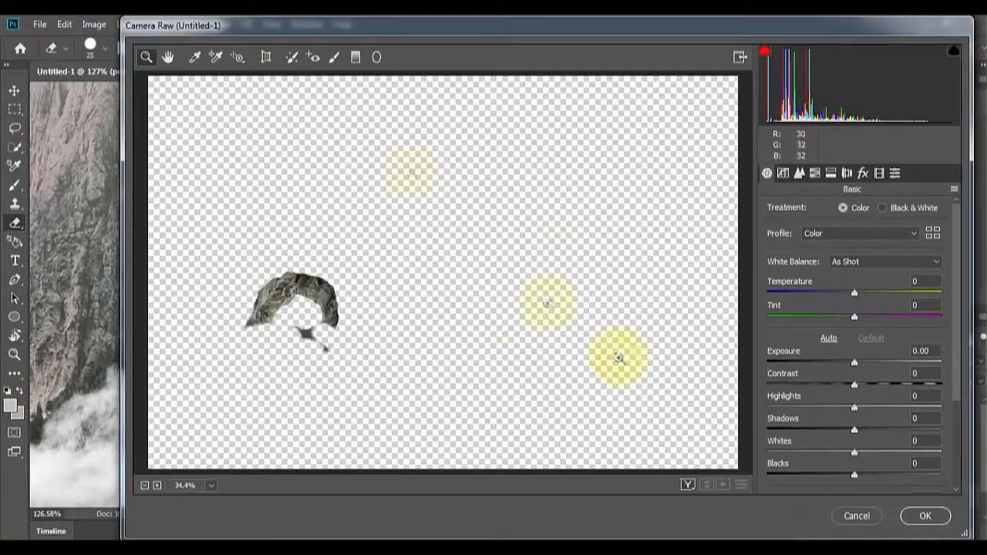
{"action": "left_click_drag", "start_coordinate": [260, 29], "coordinate": [390, 45]}
{"action": "left_click", "coordinate": [427, 304]}
{"action": "left_click", "coordinate": [501, 297]}
{"action": "left_click", "coordinate": [573, 289]}
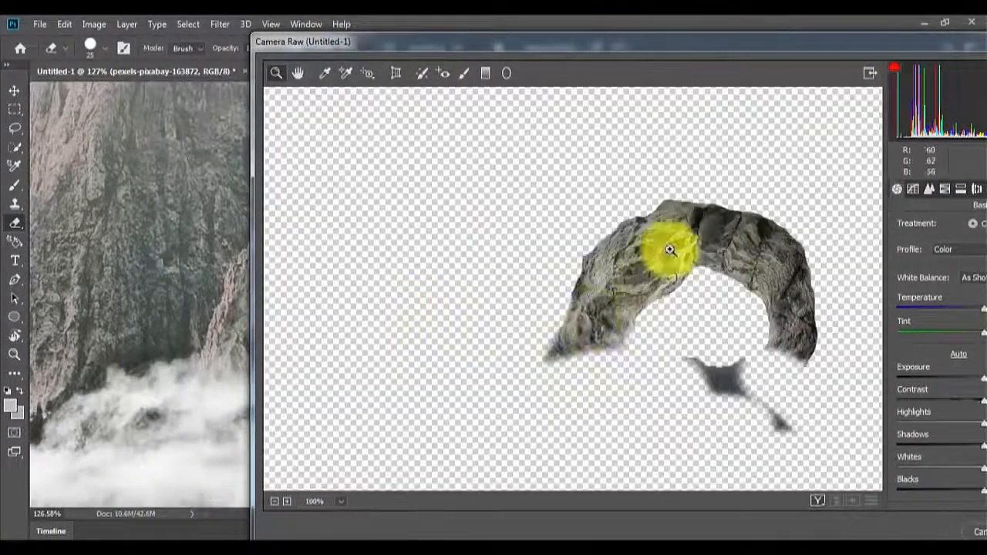
{"action": "left_click", "coordinate": [668, 251]}
{"action": "left_click_drag", "start_coordinate": [771, 48], "coordinate": [691, 34]}
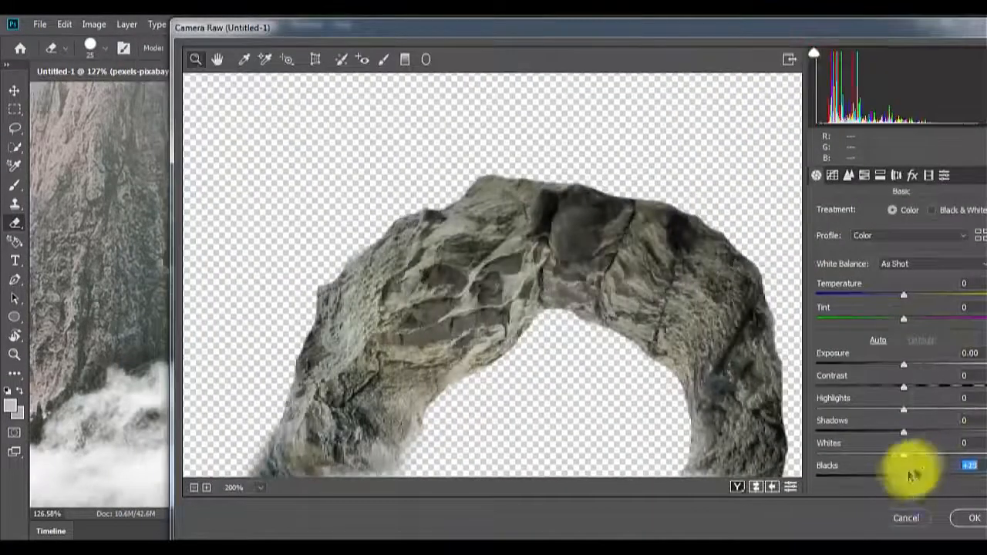
{"action": "left_click_drag", "start_coordinate": [910, 476], "coordinate": [932, 476]}
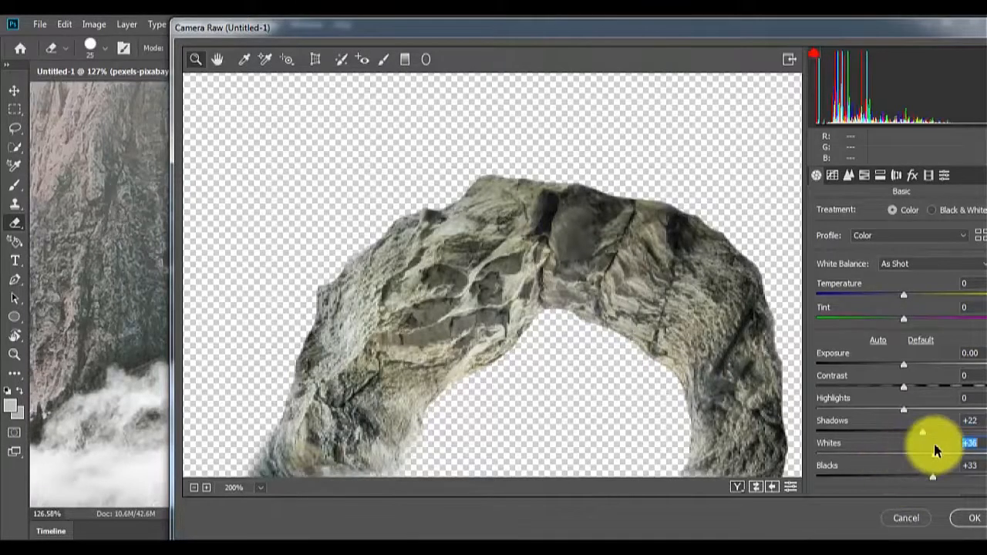
- Set the tone curve Highlights to +3, shift the Blues hue slightly, set the split-toning Balance to -12, and apply the filter
{"action": "left_click", "coordinate": [833, 176]}
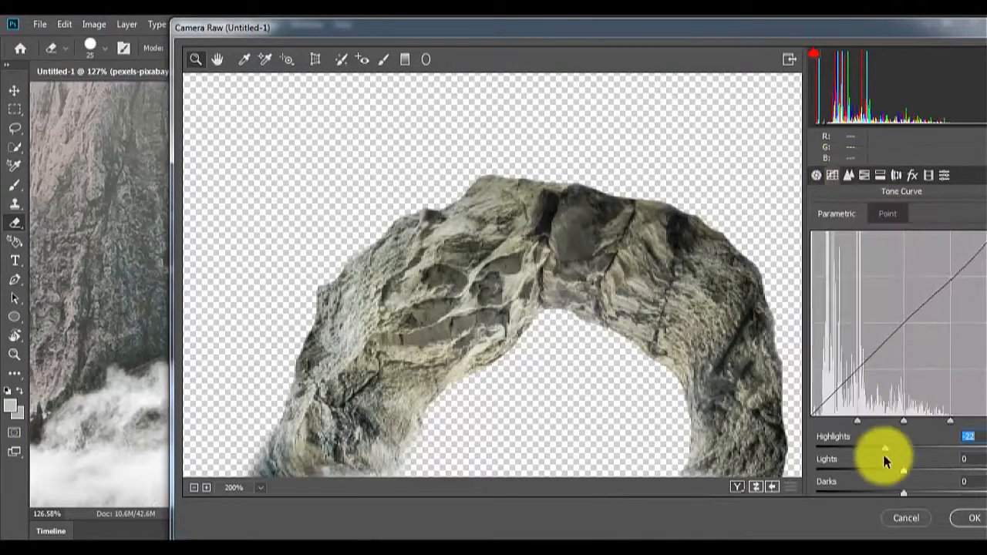
{"action": "left_click_drag", "start_coordinate": [884, 456], "coordinate": [905, 481]}
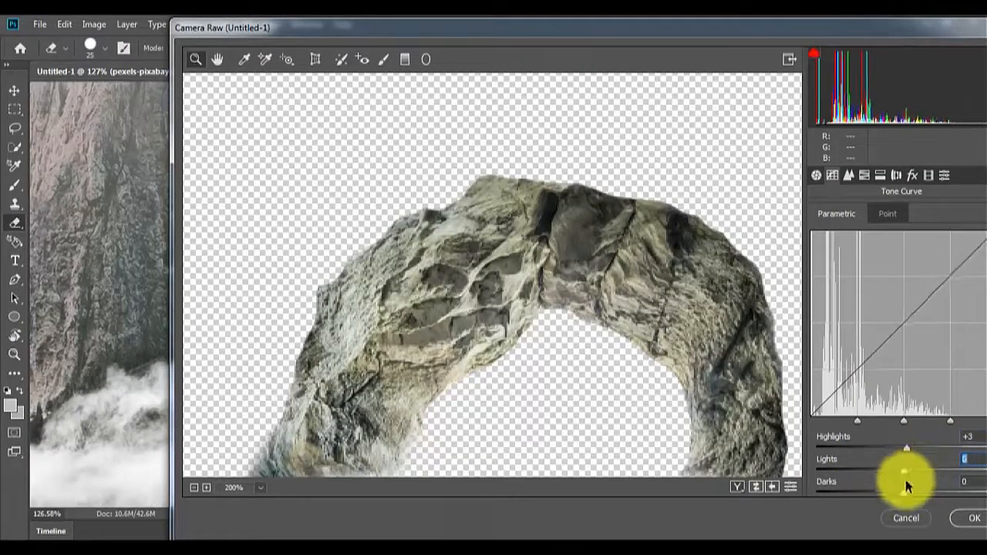
{"action": "left_click", "coordinate": [864, 175]}
{"action": "left_click_drag", "start_coordinate": [910, 386], "coordinate": [916, 393]}
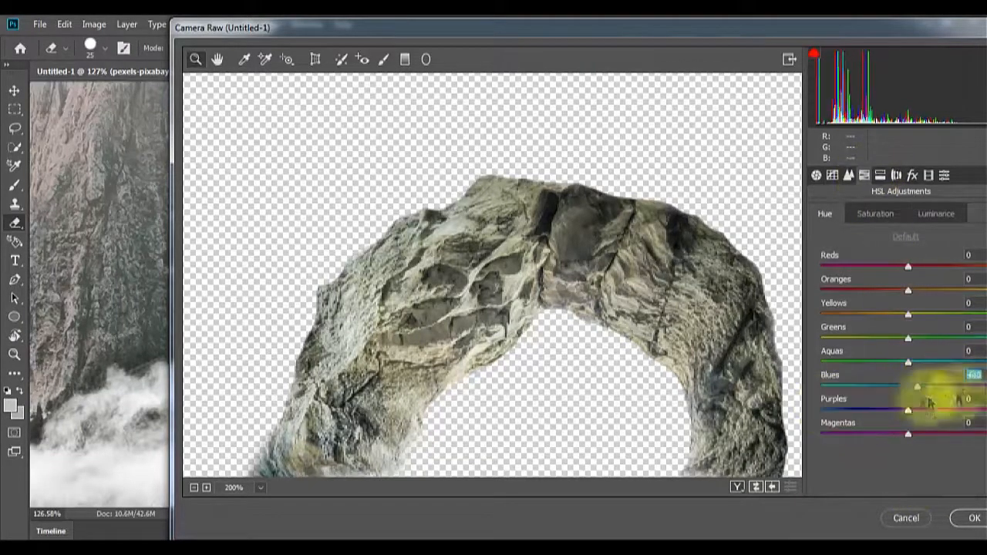
{"action": "left_click", "coordinate": [881, 176]}
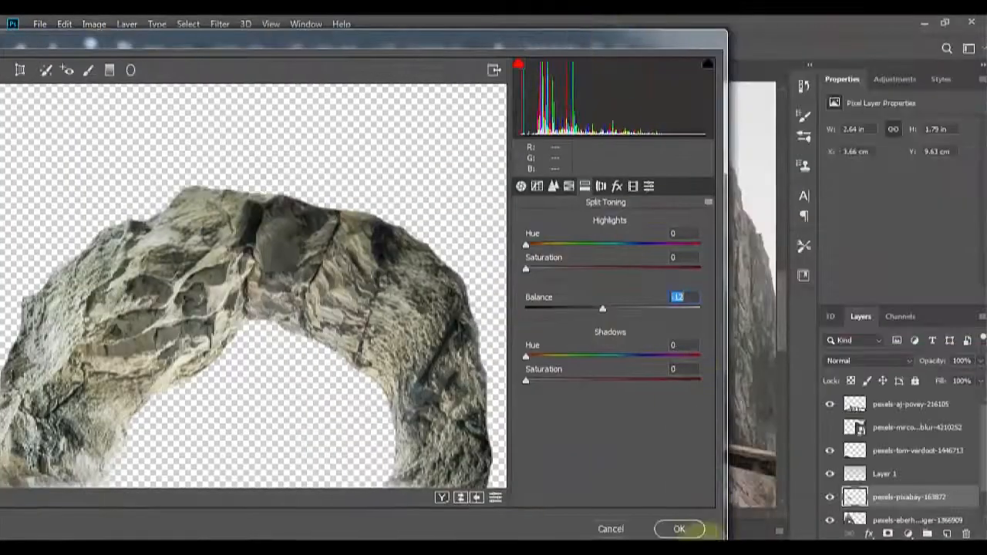
{"action": "key", "text": "Return"}
- Merge the cave and mountain layers, and clone mountain rock over the outer edges of the arch with the Clone Stamp tool
{"action": "key", "text": "s"}
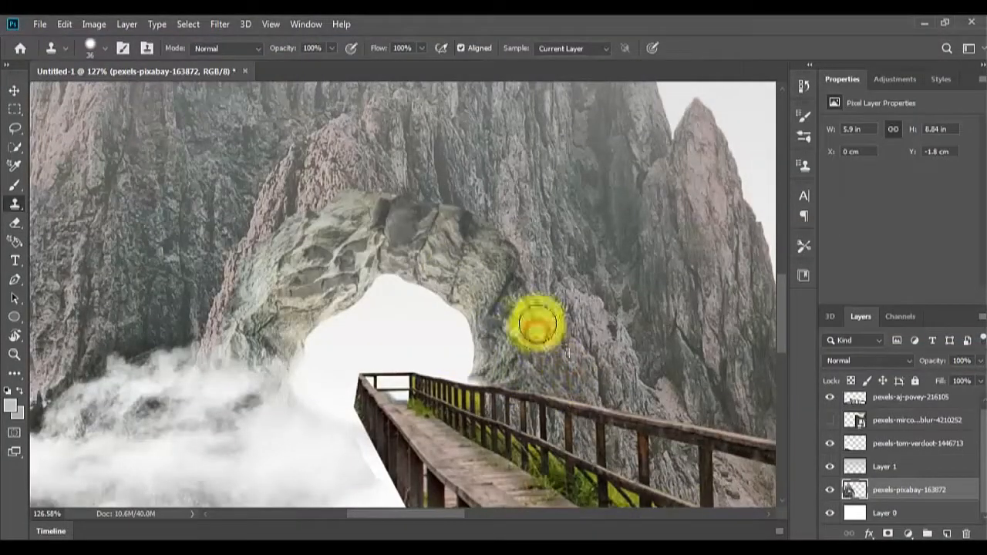
{"action": "scroll", "coordinate": [249, 245], "scroll_direction": "up", "scroll_amount": 2}
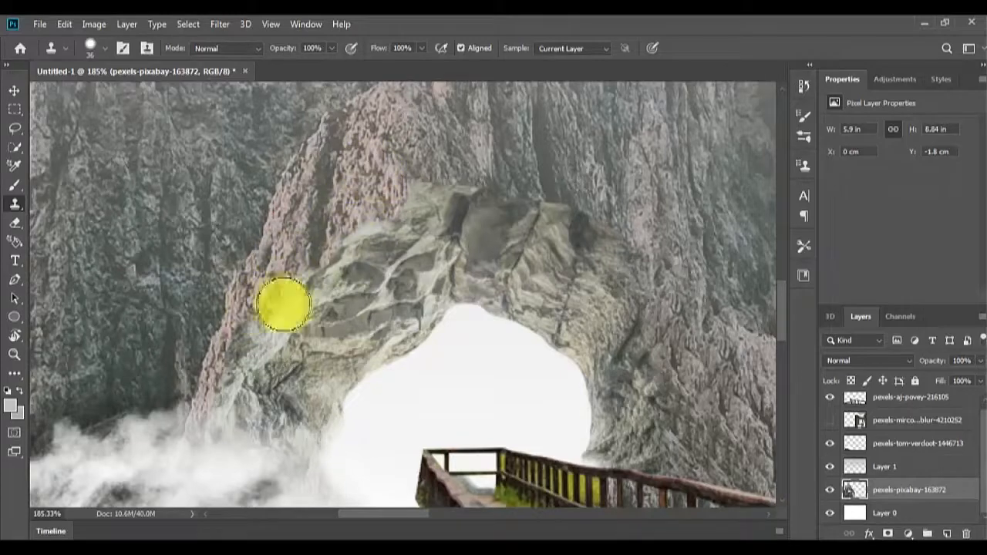
{"action": "left_click_drag", "start_coordinate": [284, 304], "coordinate": [309, 299]}
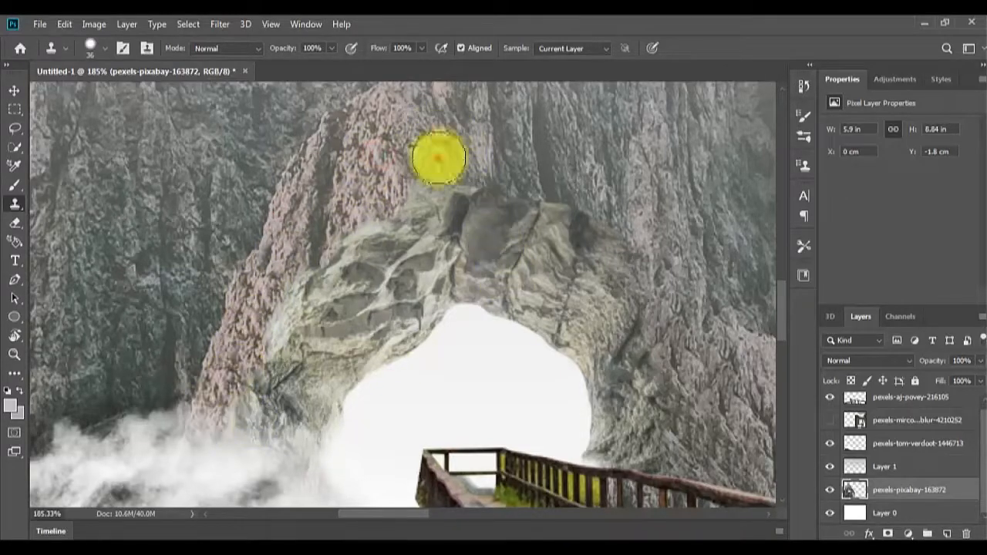
{"action": "left_click_drag", "start_coordinate": [538, 185], "coordinate": [516, 280]}
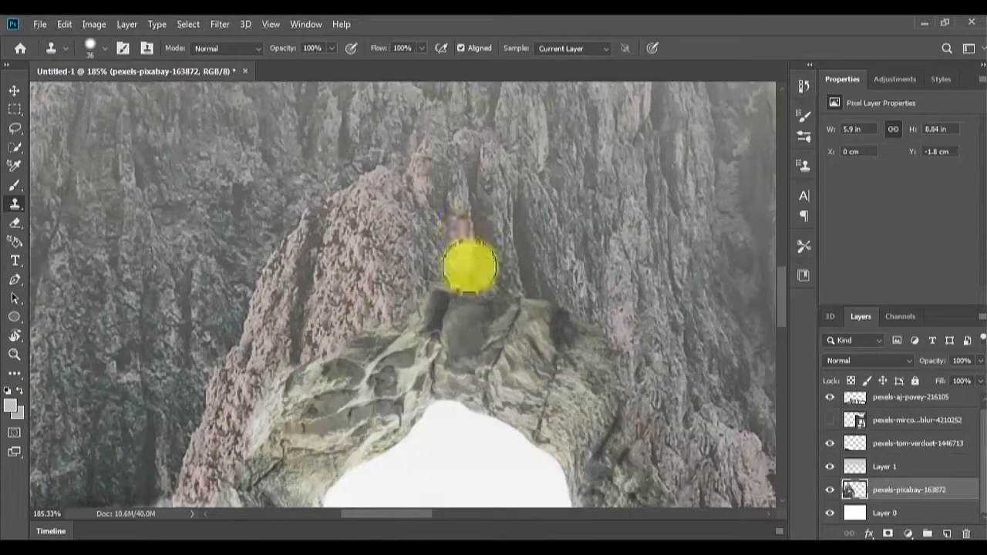
{"action": "left_click_drag", "start_coordinate": [572, 330], "coordinate": [622, 384]}
{"action": "scroll", "coordinate": [593, 283], "scroll_direction": "down", "scroll_amount": 5}
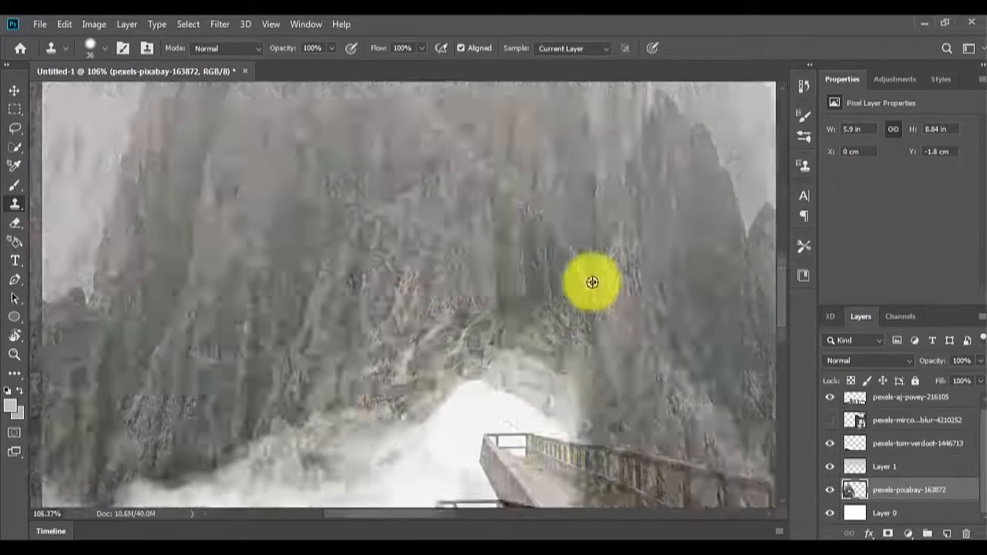
{"action": "scroll", "coordinate": [593, 283], "scroll_direction": "up", "scroll_amount": 1}
{"action": "left_click", "coordinate": [449, 310]}
{"action": "left_click", "coordinate": [389, 352], "text": "alt"}
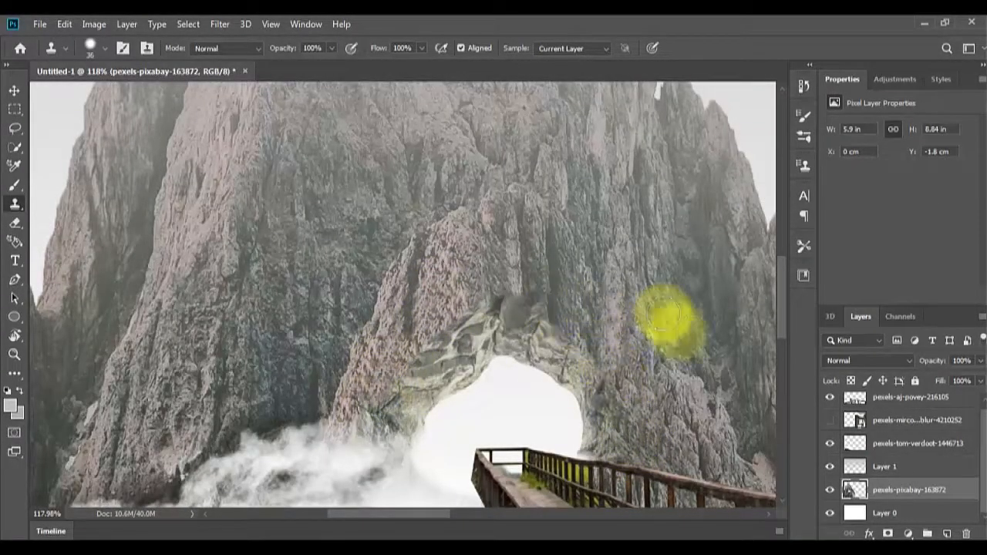
- Adjust the levels of the merged mountain and cave layer slightly
{"action": "key", "text": "ctrl+l"}
{"action": "mouse_move", "coordinate": [719, 293]}
{"action": "left_mouse_down"}
{"action": "mouse_move", "coordinate": [701, 291]}
{"action": "mouse_move", "coordinate": [743, 286]}
{"action": "mouse_move", "coordinate": [713, 301]}
{"action": "left_mouse_up"}
{"action": "key", "text": "Return"}
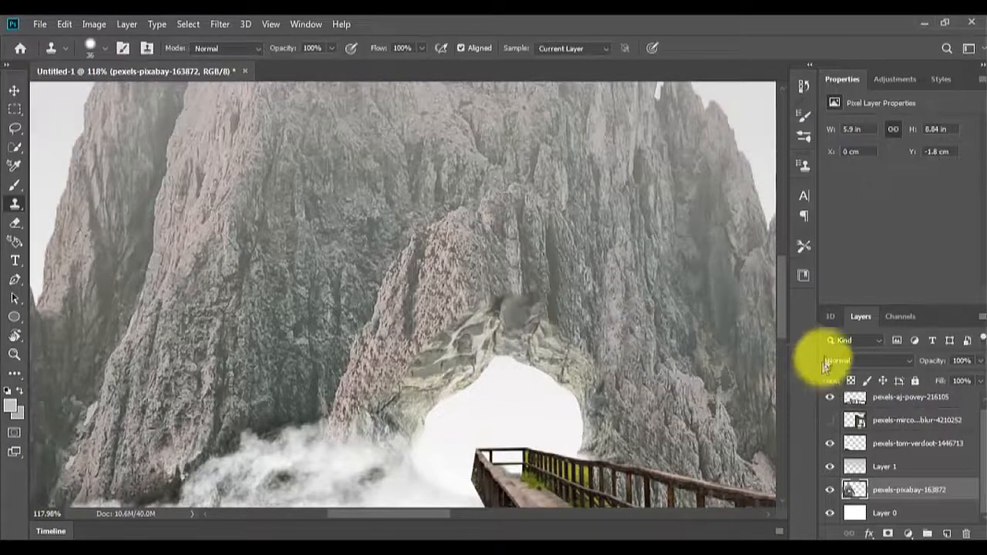
{"action": "scroll", "coordinate": [570, 297], "scroll_direction": "down", "scroll_amount": 3}
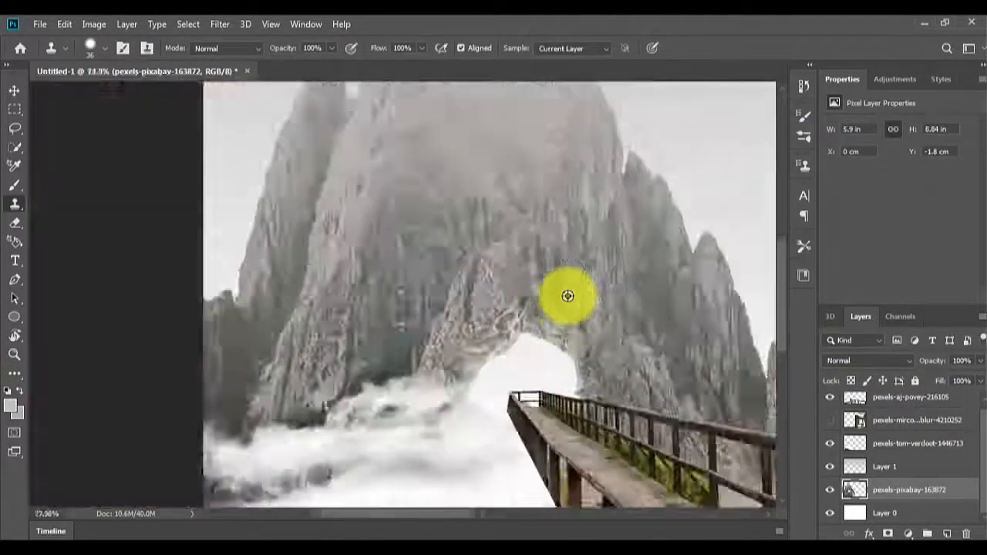
- Add an Exposure adjustment clipped to the mountain layer, lower its exposure to about -5, and invert its mask to black
{"action": "scroll", "coordinate": [567, 296], "scroll_direction": "down", "scroll_amount": 4}
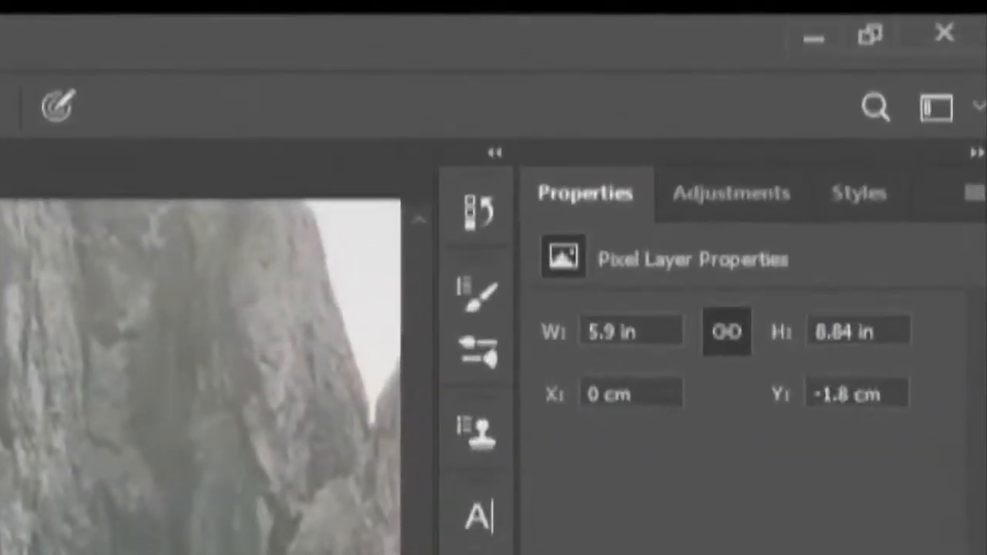
{"action": "left_click", "coordinate": [903, 79]}
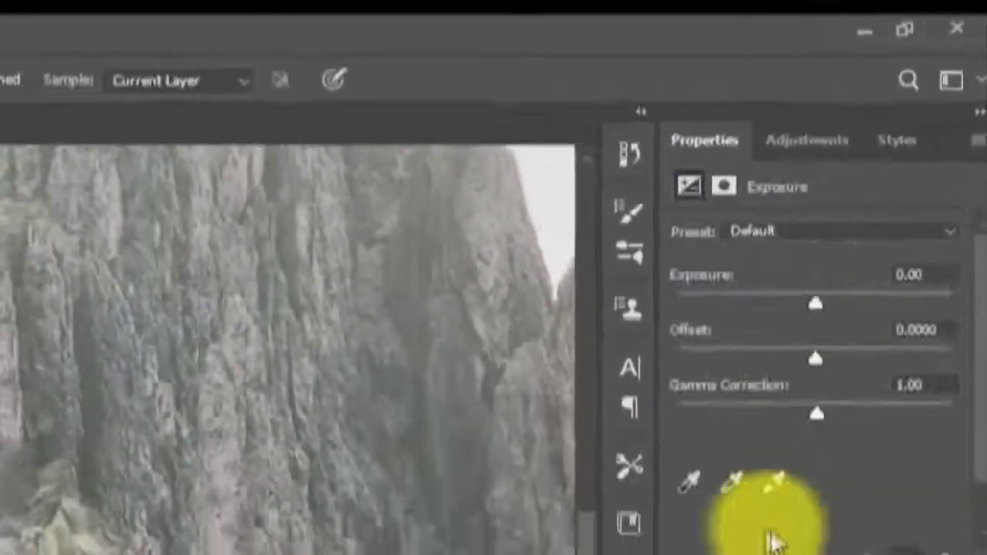
{"action": "left_click_drag", "start_coordinate": [744, 424], "coordinate": [620, 424]}
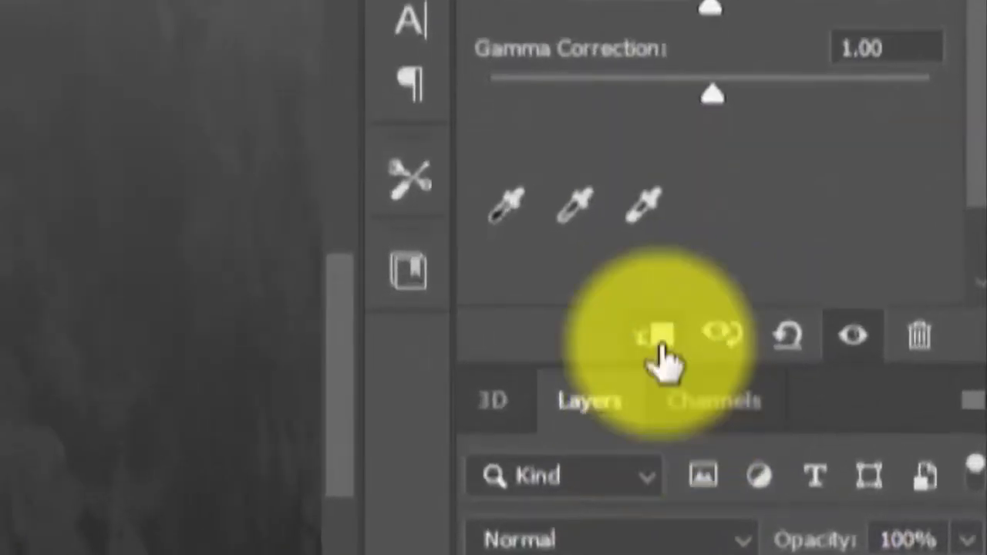
{"action": "left_click", "coordinate": [660, 344]}
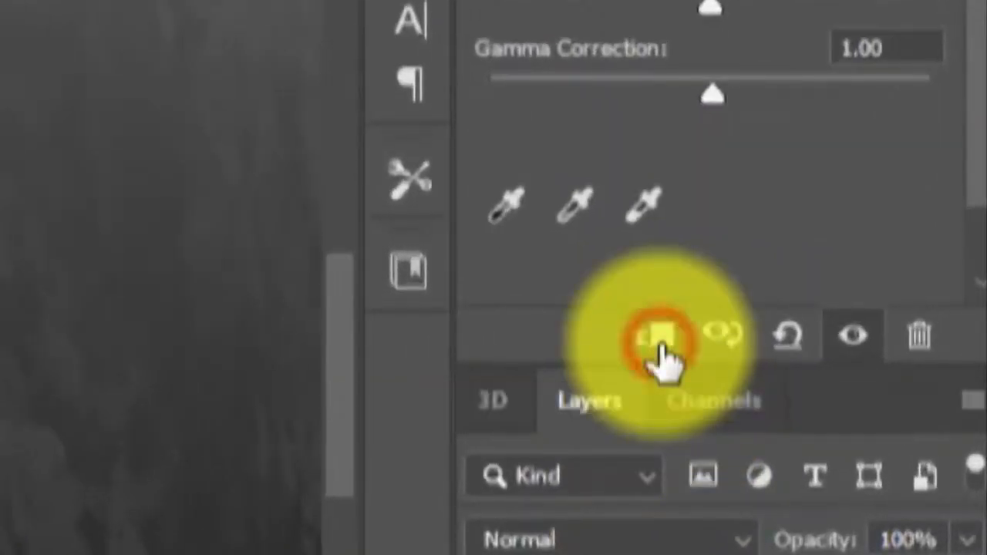
{"action": "left_click_drag", "start_coordinate": [686, 93], "coordinate": [688, 93]}
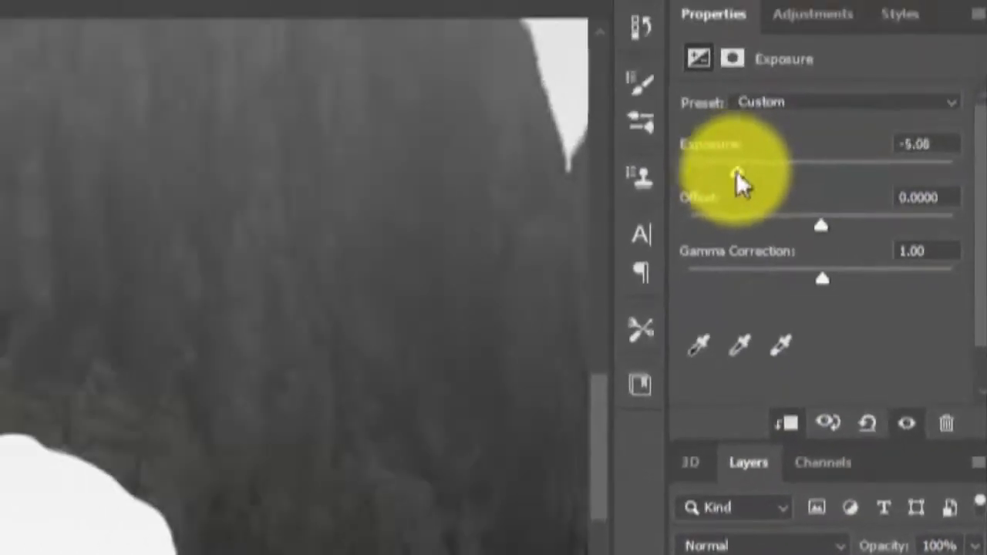
{"action": "left_click_drag", "start_coordinate": [736, 172], "coordinate": [732, 173]}
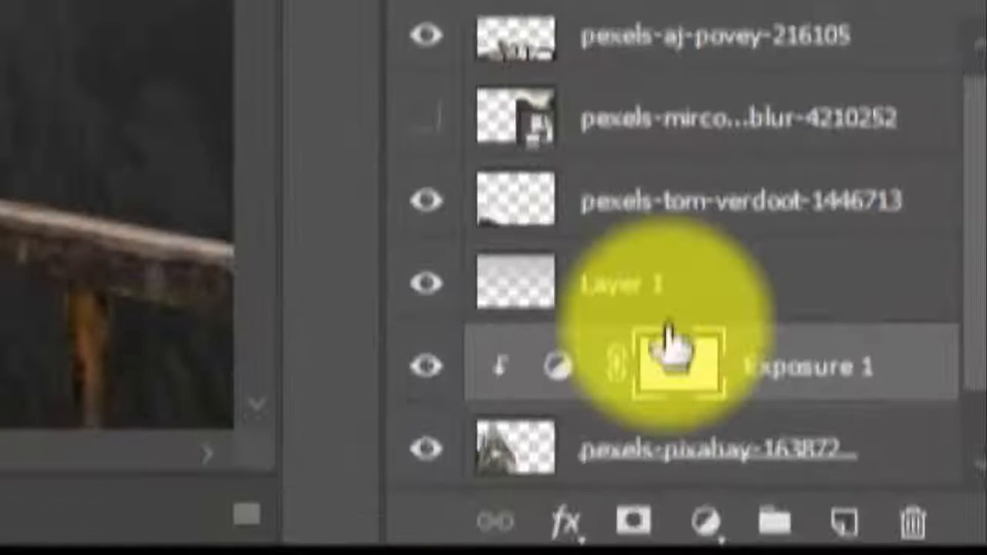
{"action": "left_click", "coordinate": [668, 333]}
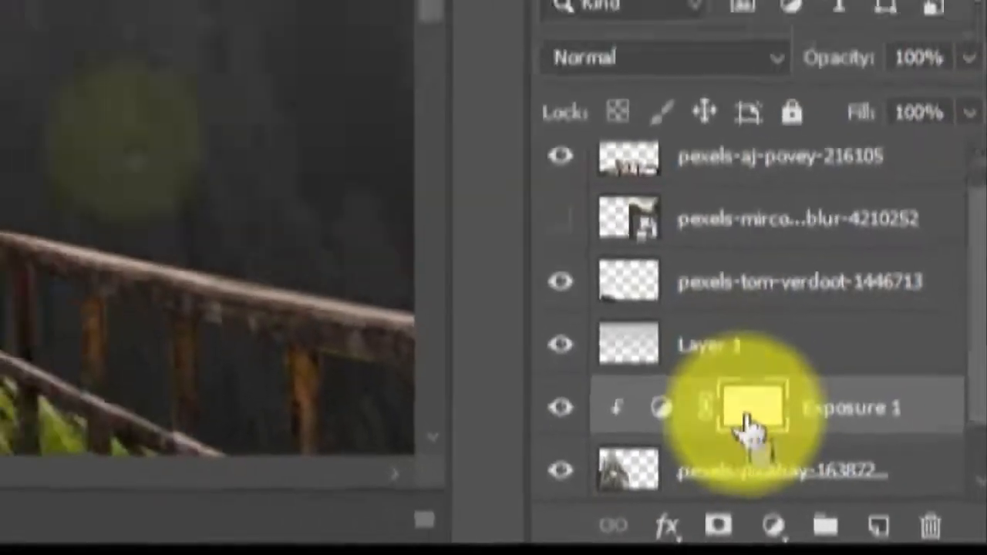
{"action": "key", "text": "ctrl+i"}
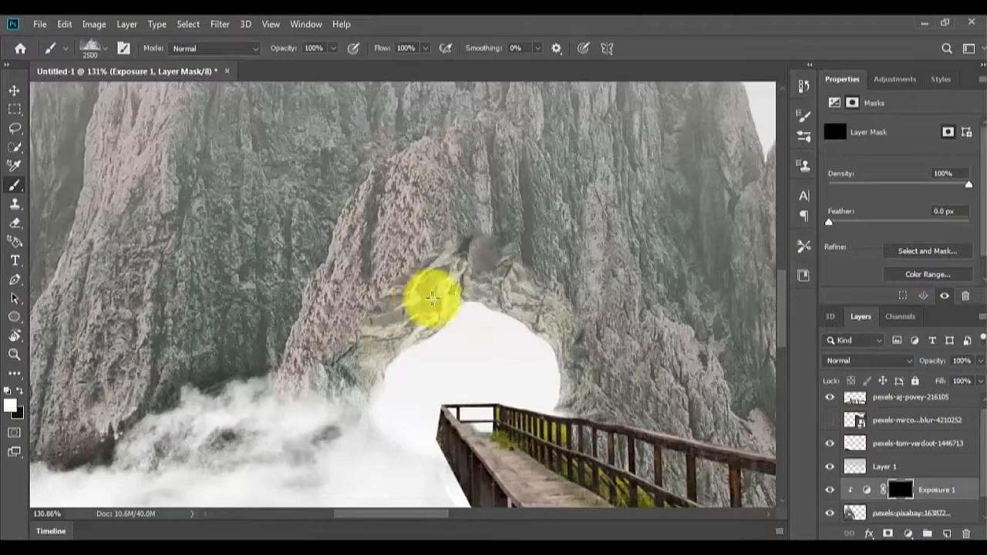
- Paint white on the exposure mask around the arch opening with a small soft round brush at 41% opacity and 25% flow
{"action": "right_click", "coordinate": [431, 298]}
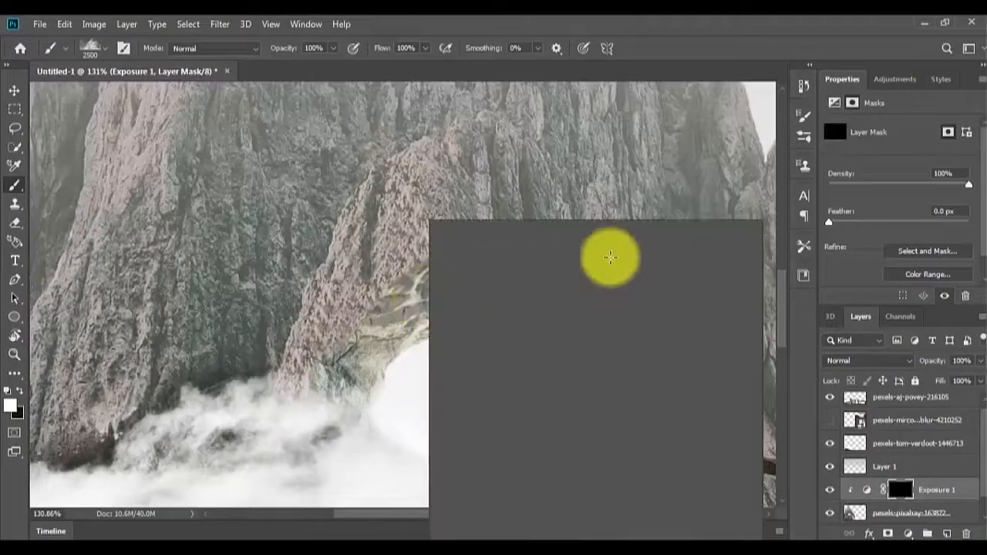
{"action": "left_click", "coordinate": [518, 321]}
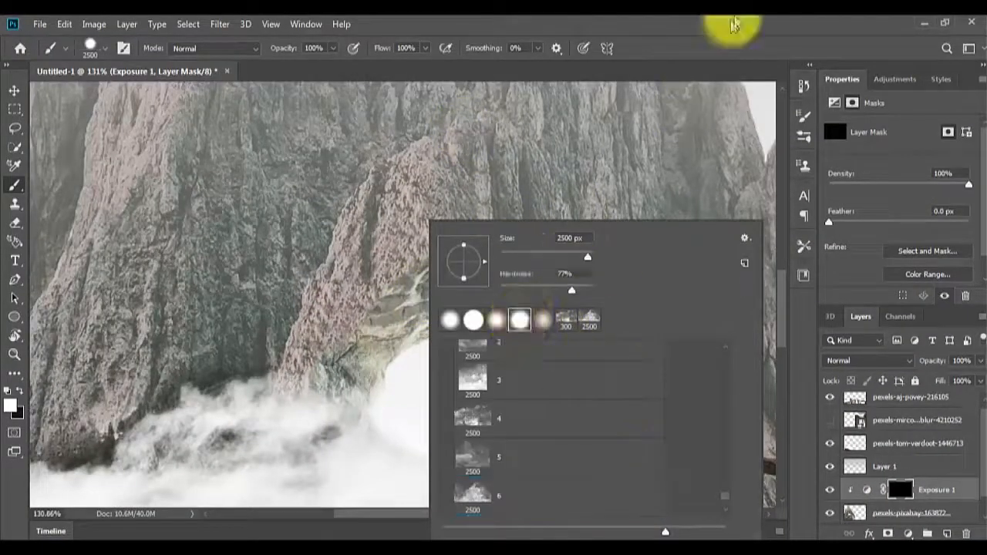
{"action": "left_click", "coordinate": [734, 24]}
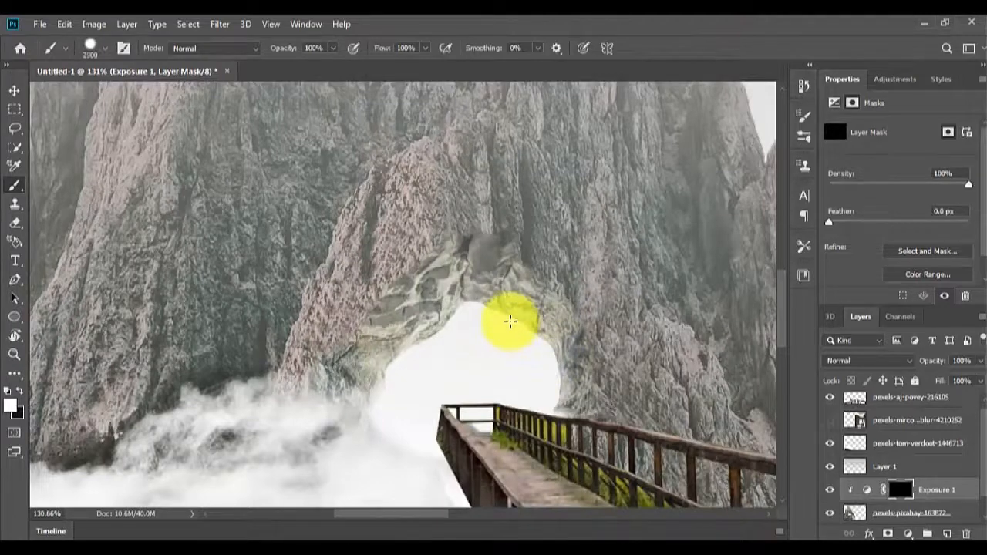
{"action": "key", "text": "bracketleft"}
{"action": "key", "text": "bracketleft"}
{"action": "key", "text": "bracketleft"}
{"action": "key", "text": "bracketleft"}
{"action": "key", "text": "bracketleft"}
{"action": "key", "text": "bracketleft"}
{"action": "right_click", "coordinate": [341, 163]}
{"action": "left_click", "coordinate": [467, 201]}
{"action": "left_click", "coordinate": [679, 28]}
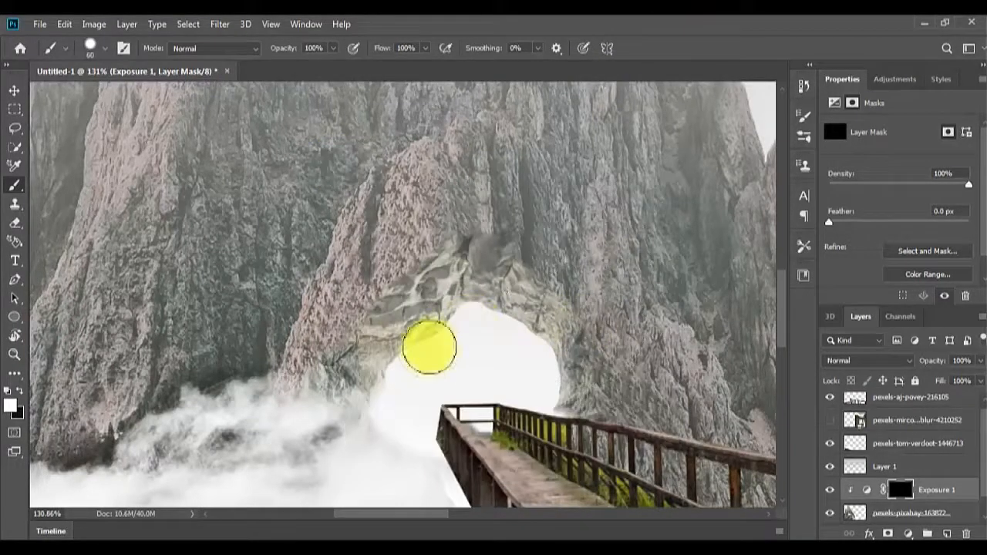
{"action": "key", "text": "bracketleft"}
{"action": "key", "text": "bracketleft"}
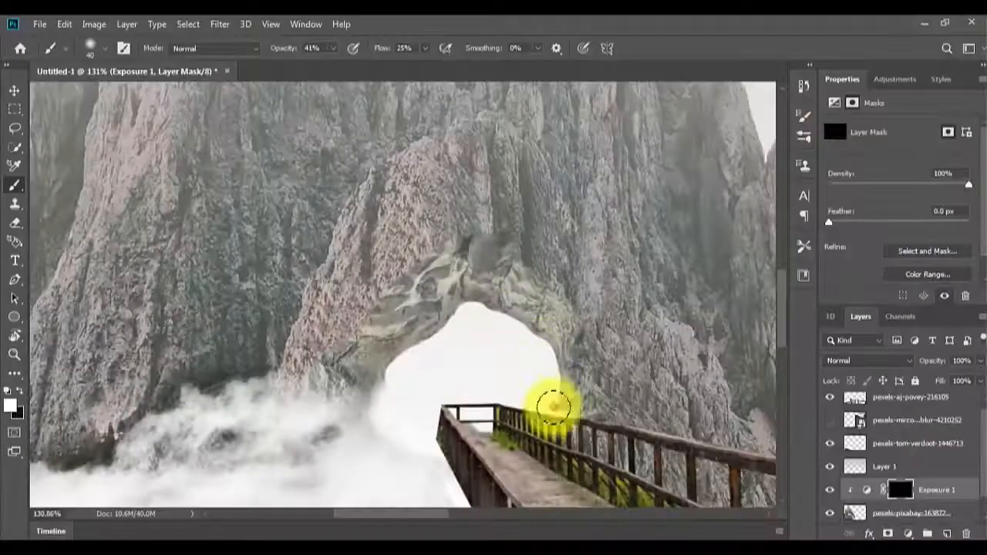
{"action": "key", "text": "bracketright"}
{"action": "key", "text": "bracketright"}
{"action": "key", "text": "bracketright"}
{"action": "mouse_move", "coordinate": [545, 383]}
{"action": "left_mouse_down"}
{"action": "mouse_move", "coordinate": [439, 239]}
{"action": "mouse_move", "coordinate": [494, 180]}
{"action": "mouse_move", "coordinate": [652, 398]}
{"action": "mouse_move", "coordinate": [592, 400]}
{"action": "mouse_move", "coordinate": [461, 219]}
{"action": "mouse_move", "coordinate": [345, 344]}
{"action": "mouse_move", "coordinate": [566, 304]}
{"action": "mouse_move", "coordinate": [522, 250]}
{"action": "mouse_move", "coordinate": [436, 371]}
{"action": "mouse_move", "coordinate": [479, 309]}
{"action": "mouse_move", "coordinate": [544, 375]}
{"action": "left_mouse_up"}
- Paint the exposure shadow across the rock surrounding the arch with a soft brush of about 150 px
{"action": "scroll", "coordinate": [558, 348], "scroll_direction": "down", "scroll_amount": 9}
{"action": "key", "text": "bracketright"}
{"action": "key", "text": "bracketright"}
{"action": "key", "text": "bracketright"}
{"action": "key", "text": "bracketright"}
{"action": "key", "text": "bracketright"}
{"action": "mouse_move", "coordinate": [373, 326]}
{"action": "left_mouse_down"}
{"action": "mouse_move", "coordinate": [560, 342]}
{"action": "mouse_move", "coordinate": [602, 330]}
{"action": "mouse_move", "coordinate": [675, 366]}
{"action": "mouse_move", "coordinate": [662, 325]}
{"action": "mouse_move", "coordinate": [469, 185]}
{"action": "mouse_move", "coordinate": [286, 397]}
{"action": "mouse_move", "coordinate": [515, 291]}
{"action": "left_mouse_up"}
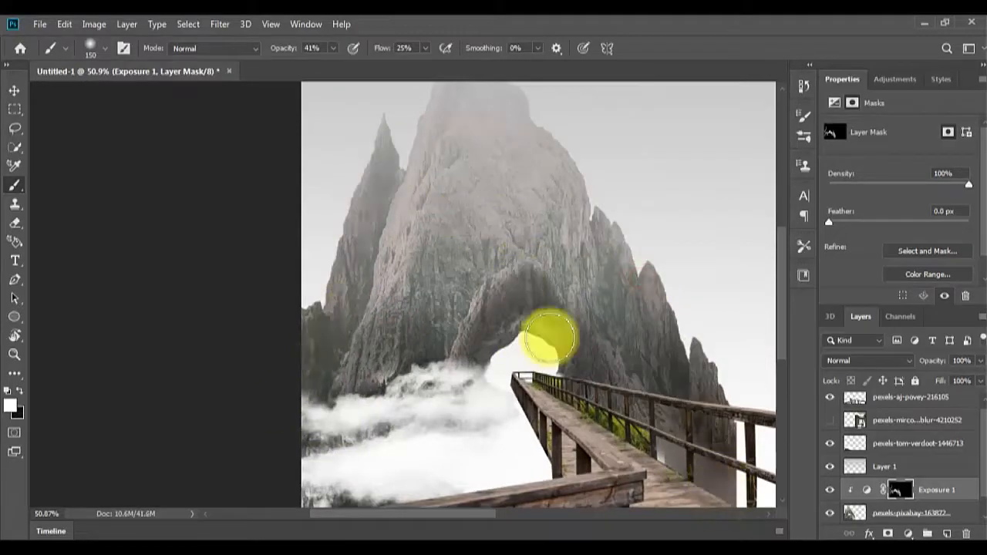
{"action": "scroll", "coordinate": [539, 347], "scroll_direction": "up", "scroll_amount": 5}
{"action": "mouse_move", "coordinate": [472, 345]}
{"action": "left_mouse_down"}
{"action": "mouse_move", "coordinate": [549, 212]}
{"action": "mouse_move", "coordinate": [507, 207]}
{"action": "mouse_move", "coordinate": [337, 400]}
{"action": "mouse_move", "coordinate": [357, 177]}
{"action": "mouse_move", "coordinate": [238, 176]}
{"action": "mouse_move", "coordinate": [486, 381]}
{"action": "mouse_move", "coordinate": [474, 417]}
{"action": "left_mouse_up"}
- Deepen the exposure shadow along the inner edge of the arch opening with a soft brush of about 45 px
{"action": "scroll", "coordinate": [433, 378], "scroll_direction": "up", "scroll_amount": 7}
{"action": "key", "text": "p"}
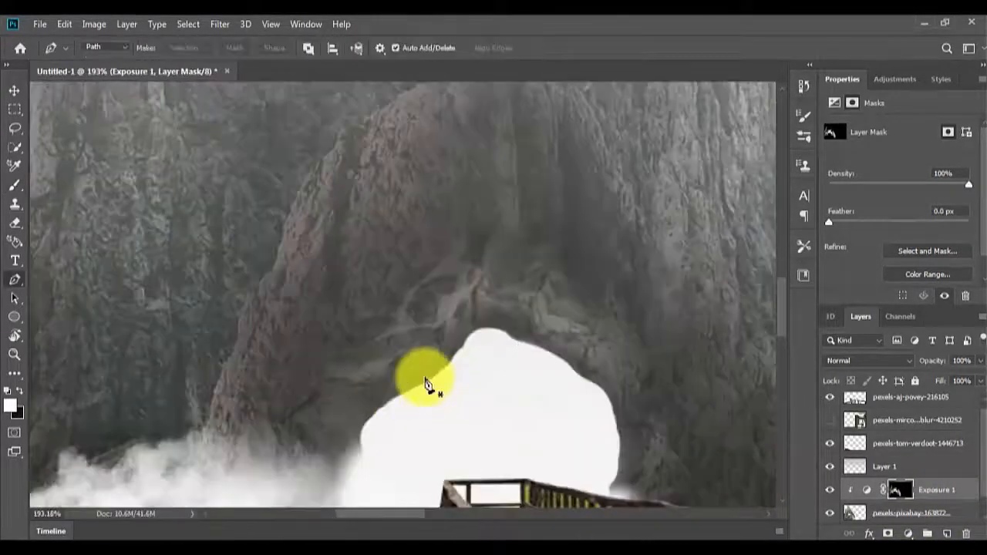
{"action": "key", "text": "b"}
{"action": "key", "text": "bracketleft"}
{"action": "key", "text": "bracketleft"}
{"action": "key", "text": "bracketleft"}
{"action": "key", "text": "bracketleft"}
{"action": "key", "text": "bracketleft"}
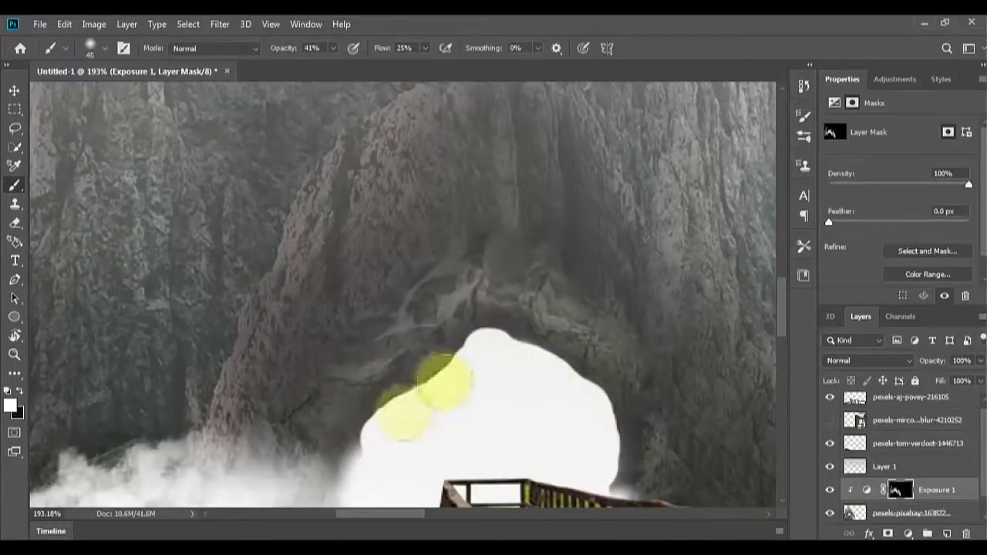
{"action": "key", "text": "v"}
{"action": "scroll", "coordinate": [580, 359], "scroll_direction": "down", "scroll_amount": 15}
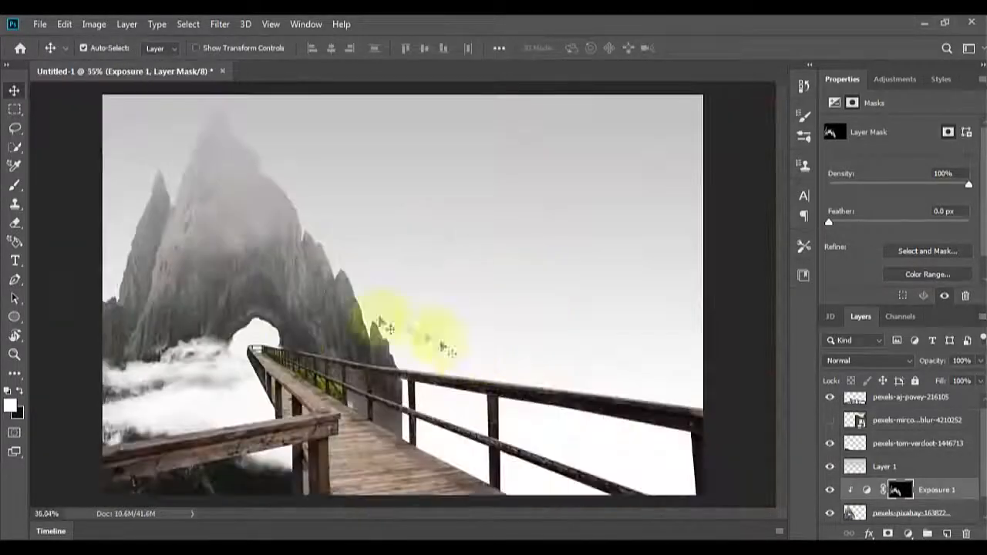
- Draw a vertical grey gradient on Layer 1 from the sky down to the boardwalk and lower the layer's opacity to 89%
{"action": "key", "text": "g"}
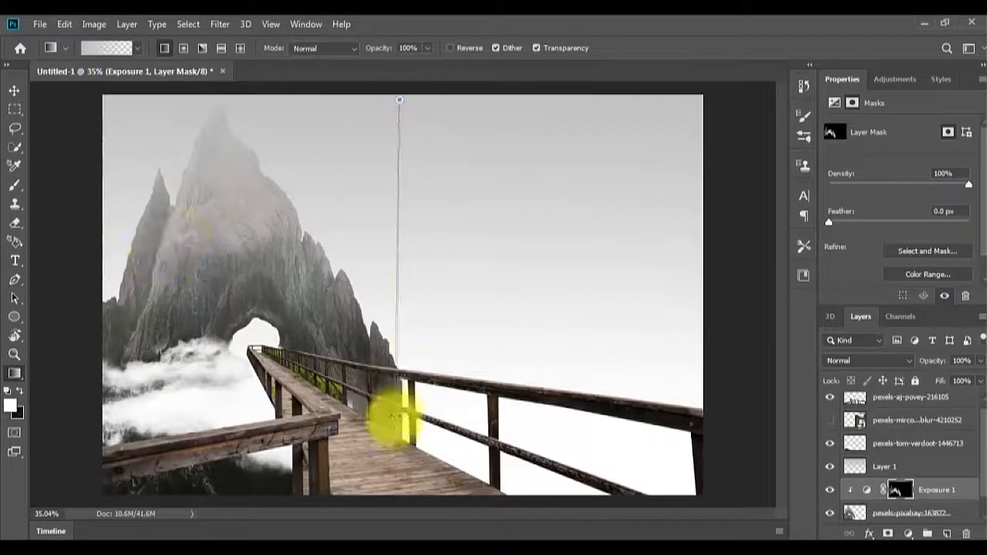
{"action": "left_click_drag", "start_coordinate": [394, 416], "coordinate": [396, 452]}
{"action": "key", "text": "ctrl+z"}
{"action": "left_click", "coordinate": [911, 465]}
{"action": "left_click_drag", "start_coordinate": [396, 100], "coordinate": [381, 436]}
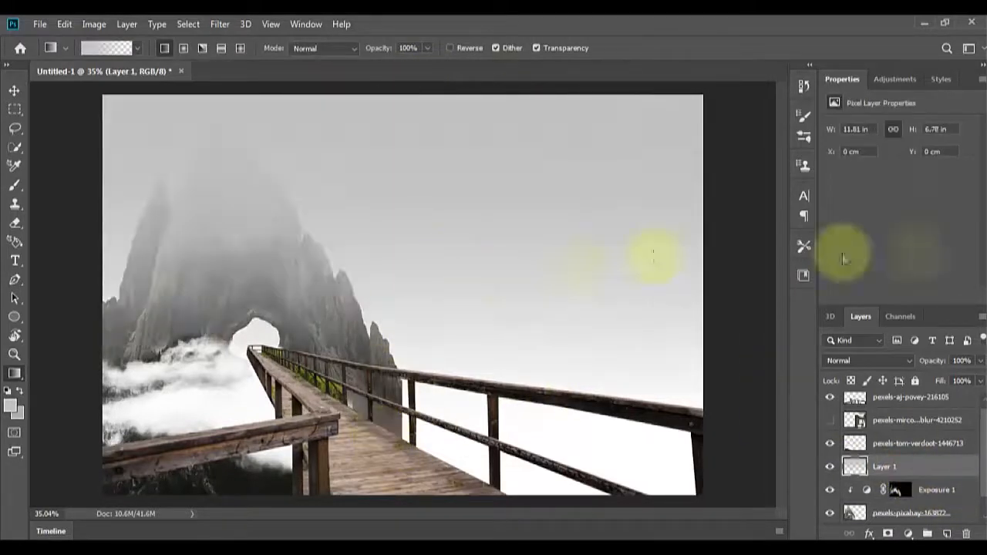
{"action": "key", "text": "v"}
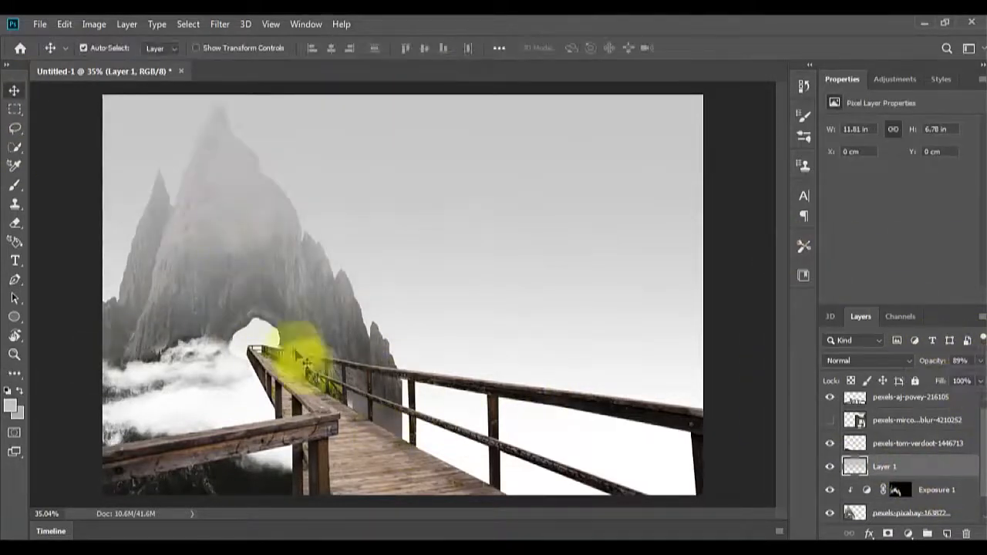
- Clone wooden planks over the grass at the boardwalk's far end with the Clone Stamp tool on the boardwalk layer
{"action": "scroll", "coordinate": [277, 385], "scroll_direction": "up", "scroll_amount": 8}
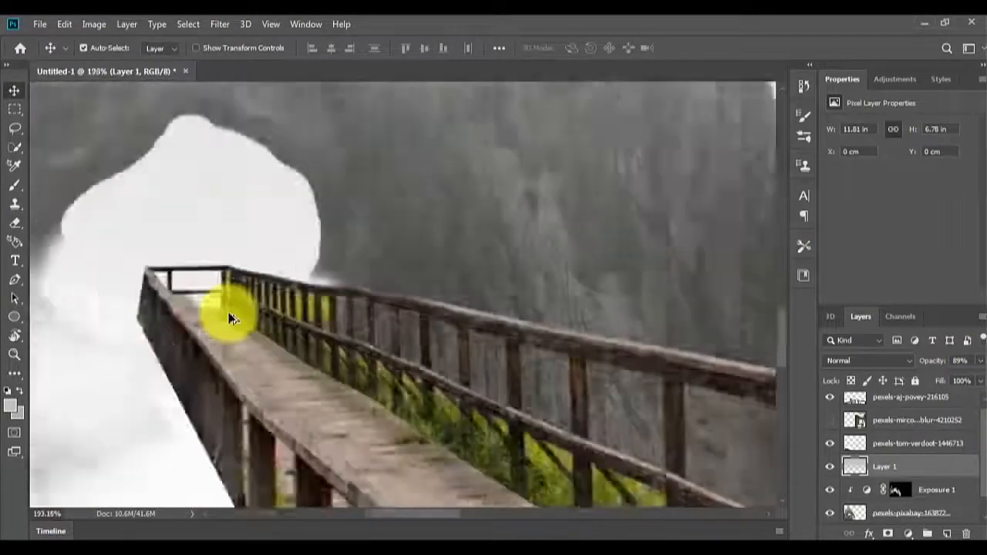
{"action": "scroll", "coordinate": [860, 471], "scroll_direction": "down", "scroll_amount": 1}
{"action": "left_click", "coordinate": [868, 489]}
{"action": "scroll", "coordinate": [870, 461], "scroll_direction": "up", "scroll_amount": 1}
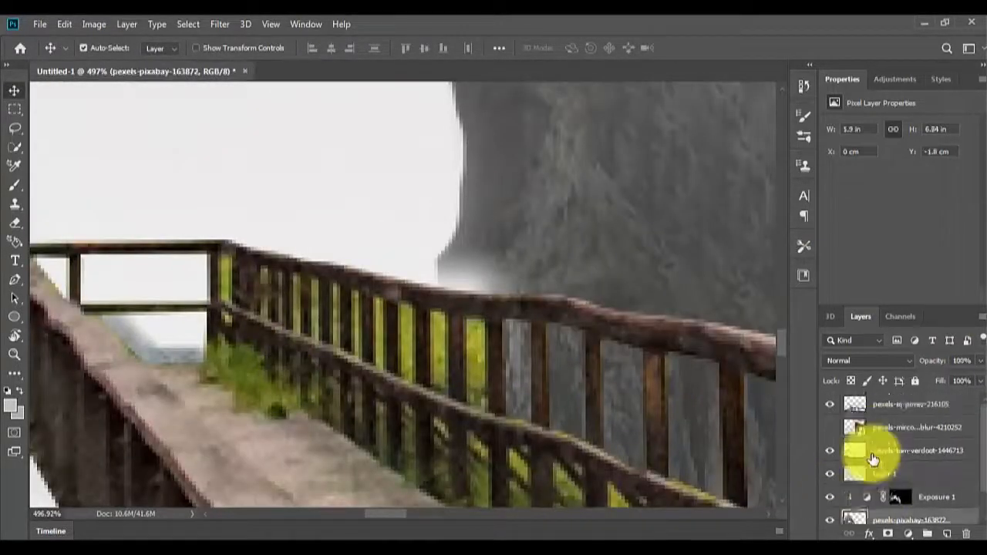
{"action": "left_click", "coordinate": [879, 404]}
{"action": "key", "text": "z"}
{"action": "key", "text": "s"}
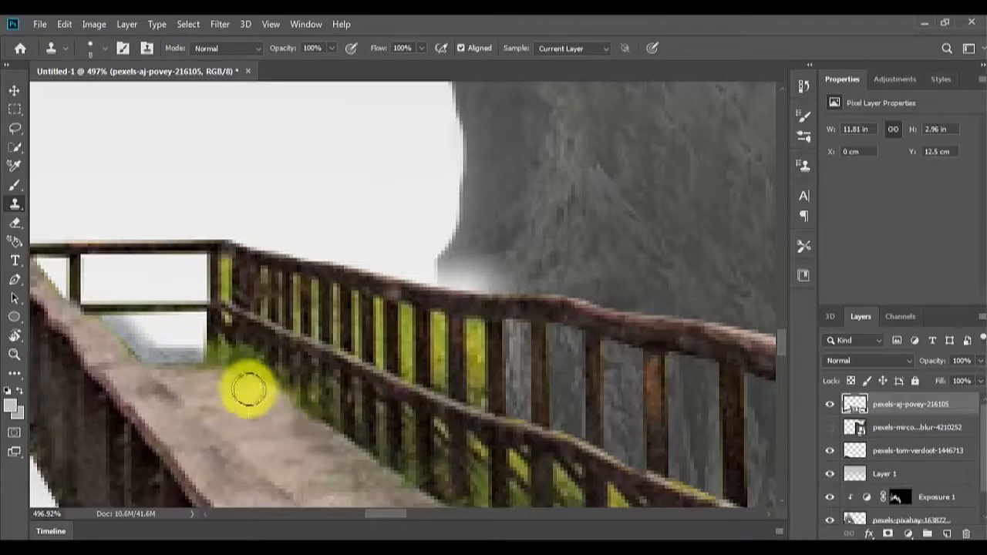
{"action": "scroll", "coordinate": [286, 386], "scroll_direction": "down", "scroll_amount": 4}
{"action": "scroll", "coordinate": [406, 345], "scroll_direction": "up", "scroll_amount": 2}
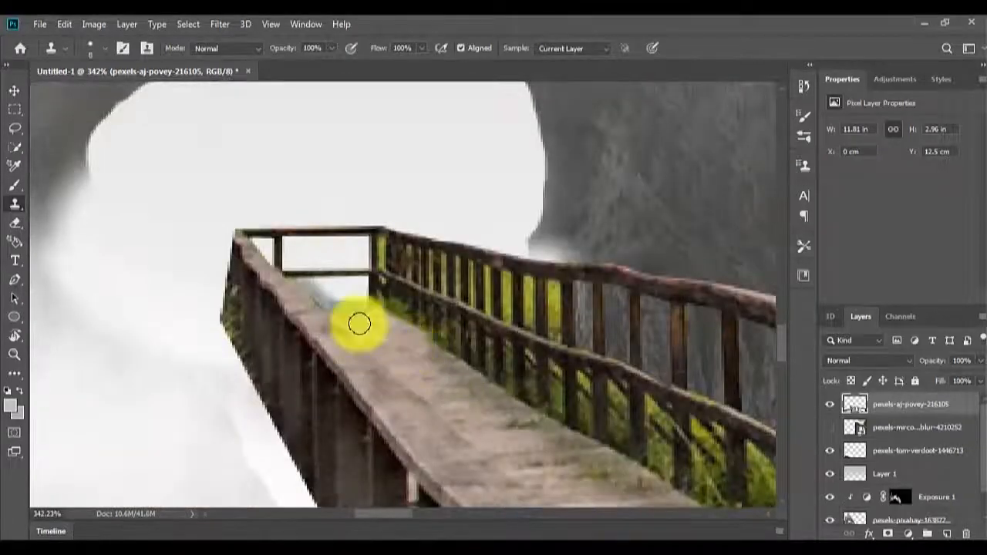
{"action": "right_click", "coordinate": [450, 386]}
{"action": "left_click", "coordinate": [533, 290]}
{"action": "left_click", "coordinate": [668, 115]}
{"action": "left_click", "coordinate": [465, 402]}
- Select the green gaps between the boardwalk's far railing posts with the Polygonal Lasso and remove them
{"action": "key", "text": "l"}
{"action": "scroll", "coordinate": [574, 298], "scroll_direction": "up", "scroll_amount": 4}
{"action": "key", "text": "shift+l"}
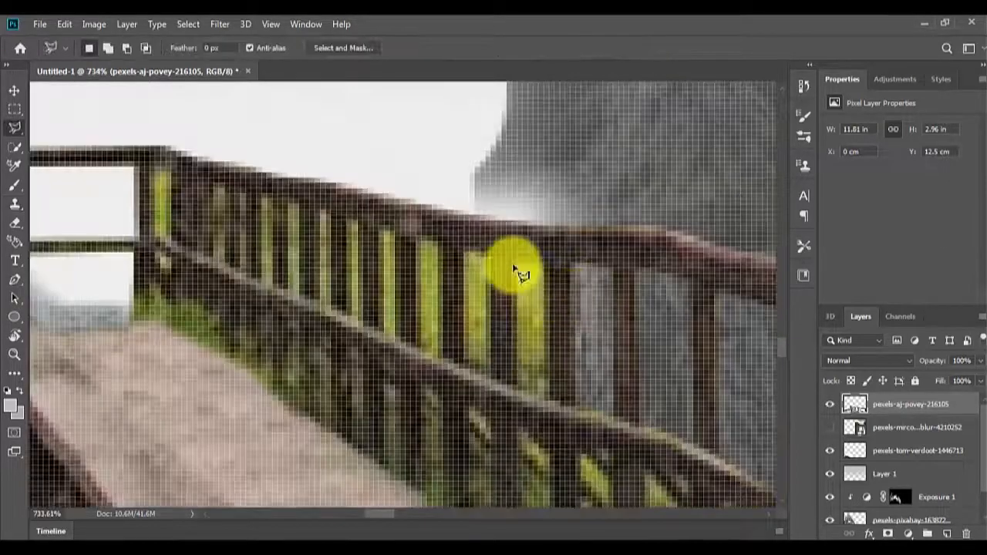
{"action": "left_click", "coordinate": [463, 249], "text": "shift"}
{"action": "left_click", "coordinate": [461, 366]}
{"action": "left_click", "coordinate": [495, 380]}
{"action": "left_click", "coordinate": [491, 253]}
{"action": "left_click", "coordinate": [463, 248]}
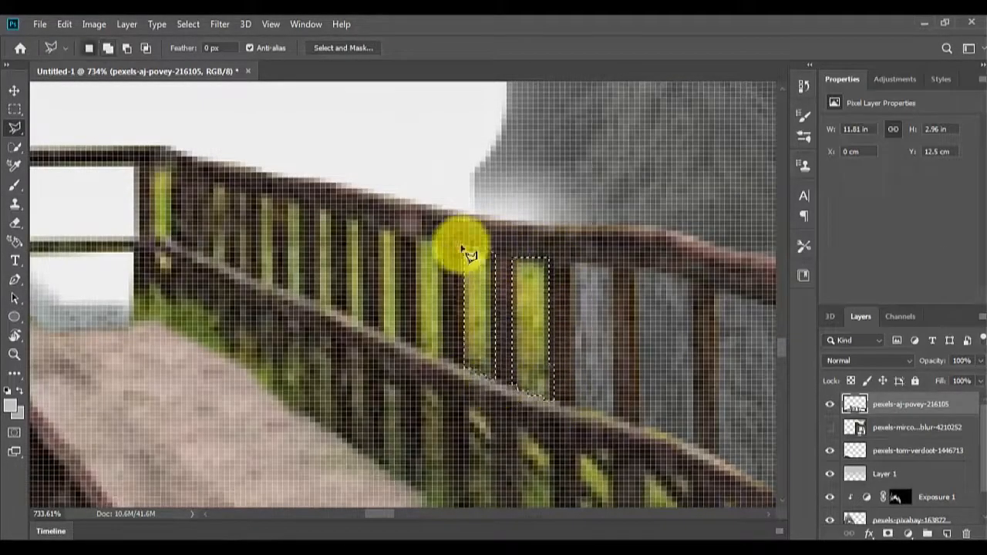
{"action": "left_click", "coordinate": [415, 234], "text": "shift"}
{"action": "left_click_drag", "start_coordinate": [415, 229], "coordinate": [555, 267]}
{"action": "left_click", "coordinate": [515, 267], "text": "shift"}
{"action": "left_click", "coordinate": [513, 363]}
{"action": "left_click", "coordinate": [540, 379]}
{"action": "left_click", "coordinate": [537, 267]}
{"action": "left_click", "coordinate": [515, 267]}
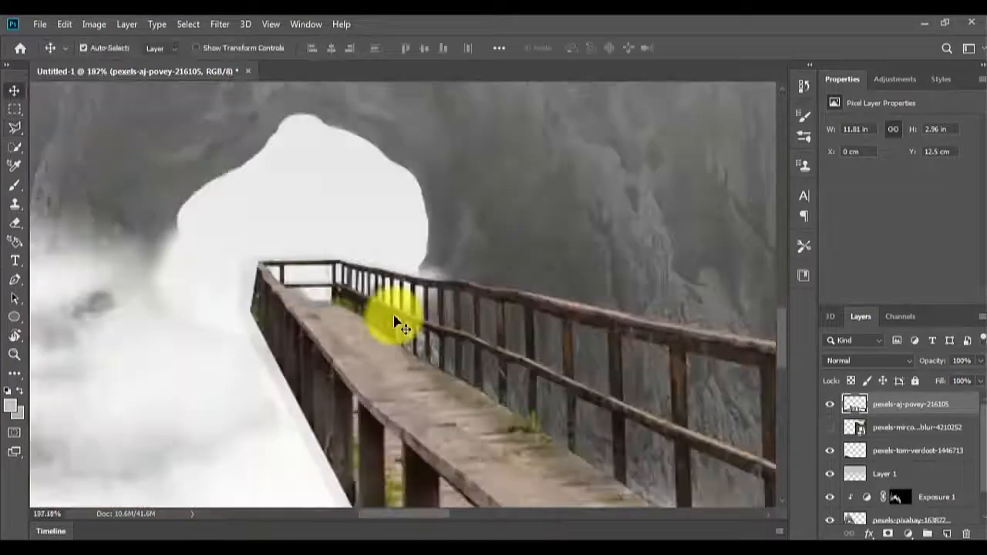
- Adjust the boardwalk's saturation, and set its Levels black input to 10 and midtone input to 0.89
{"action": "scroll", "coordinate": [316, 389], "scroll_direction": "down", "scroll_amount": 5}
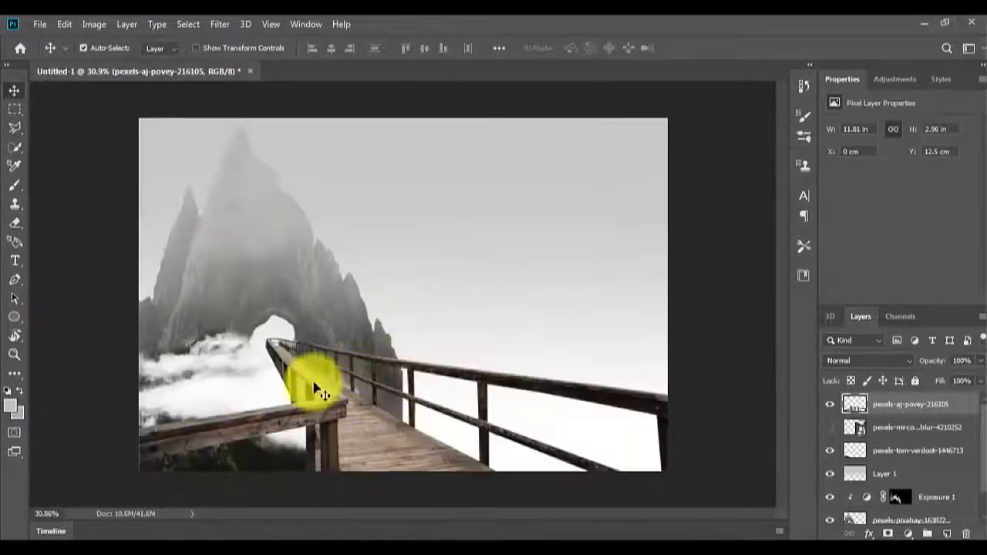
{"action": "key", "text": "ctrl+u"}
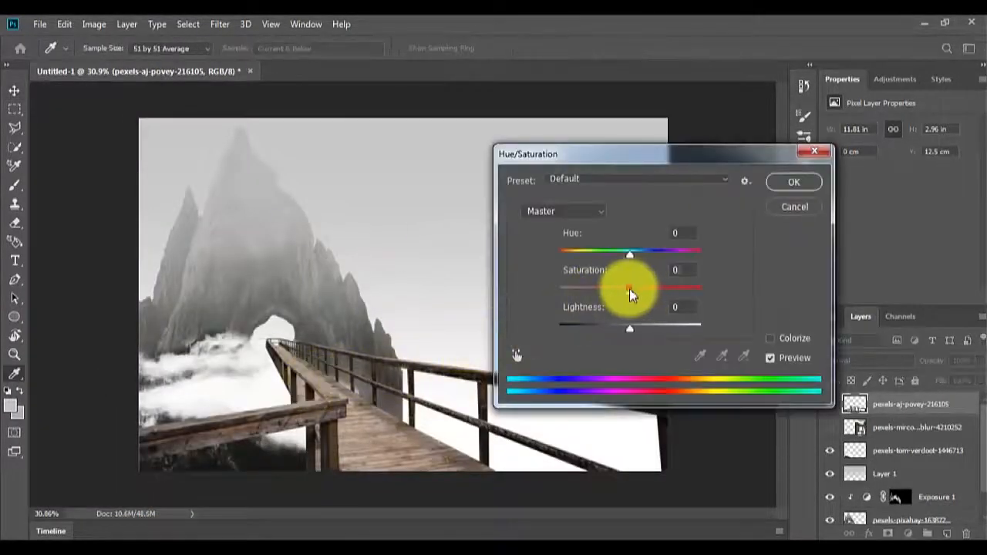
{"action": "key", "text": "Return"}
{"action": "key", "text": "ctrl+l"}
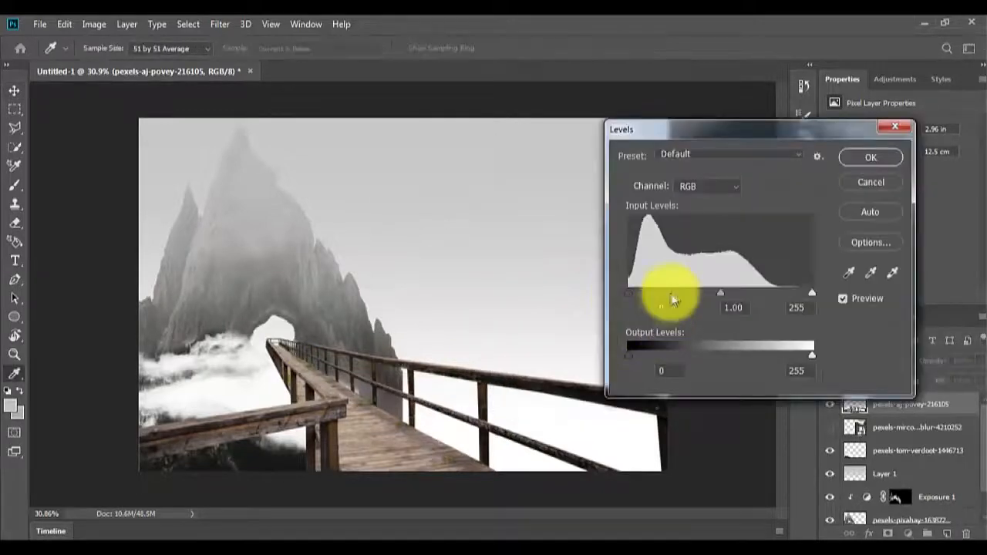
{"action": "mouse_move", "coordinate": [719, 294]}
{"action": "left_mouse_down"}
{"action": "mouse_move", "coordinate": [711, 298]}
{"action": "mouse_move", "coordinate": [727, 293]}
{"action": "left_mouse_up"}
{"action": "left_click_drag", "start_coordinate": [628, 295], "coordinate": [636, 299]}
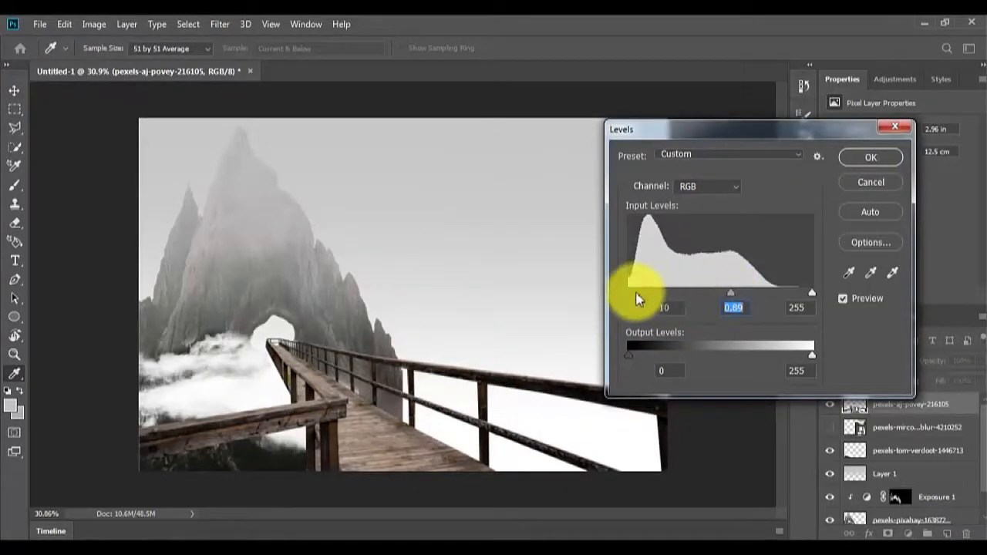
{"action": "left_click", "coordinate": [866, 161]}
- Add a new layer above the boardwalk and choose a large cloud-shaped brush for it
{"action": "key", "text": "ctrl+shift+n"}
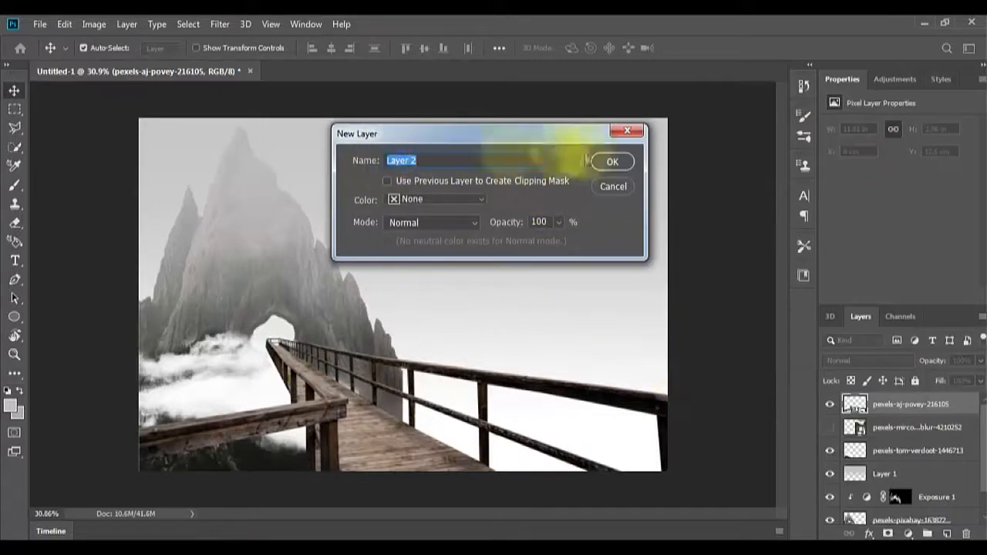
{"action": "left_click", "coordinate": [614, 161]}
{"action": "key", "text": "b"}
{"action": "right_click", "coordinate": [332, 272]}
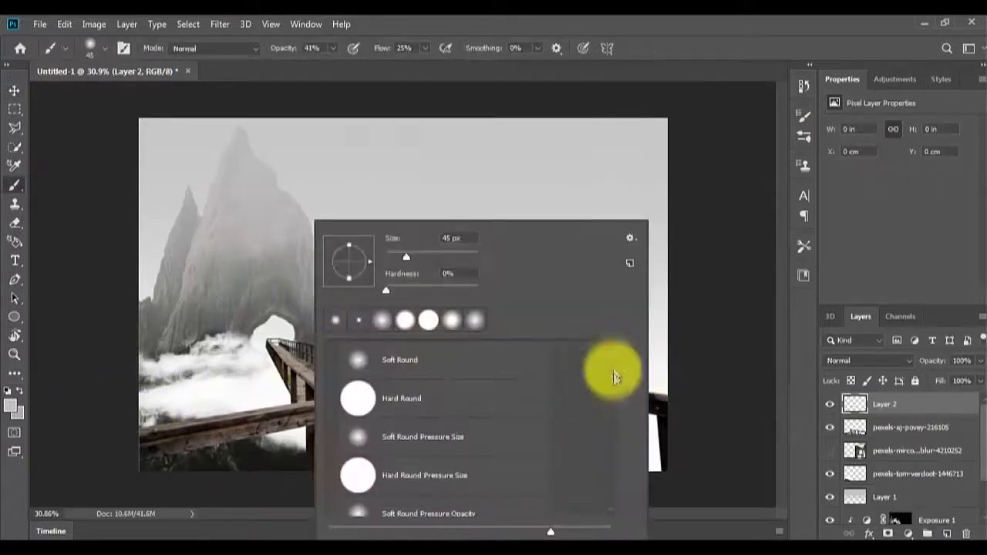
{"action": "left_click_drag", "start_coordinate": [608, 507], "coordinate": [611, 471]}
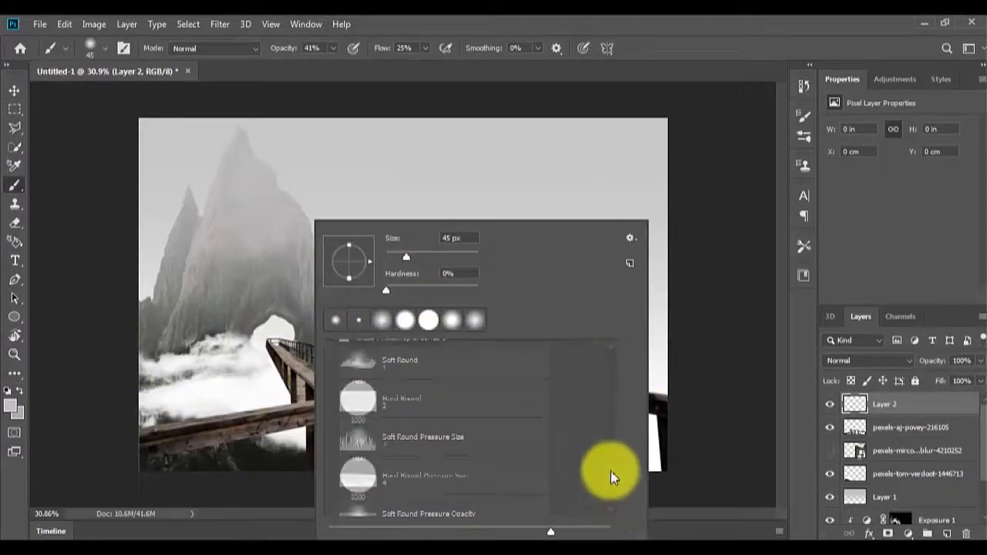
{"action": "left_click", "coordinate": [610, 512]}
{"action": "left_click", "coordinate": [610, 512]}
{"action": "left_click", "coordinate": [388, 399]}
{"action": "left_click", "coordinate": [423, 30]}
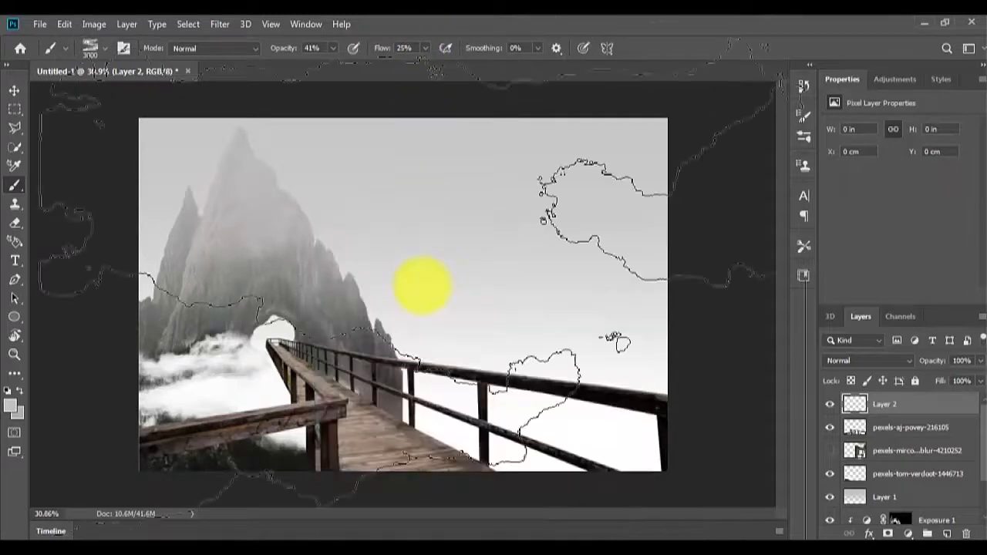
- Stamp fog over the mountain and boardwalk on Layer 2 with the fog brush at 1800 px, 100% opacity and 100% flow
{"action": "key", "text": "bracketleft"}
{"action": "key", "text": "bracketleft"}
{"action": "key", "text": "bracketleft"}
{"action": "key", "text": "bracketleft"}
{"action": "key", "text": "bracketleft"}
{"action": "key", "text": "bracketleft"}
{"action": "key", "text": "bracketleft"}
{"action": "key", "text": "bracketleft"}
{"action": "key", "text": "bracketleft"}
{"action": "key", "text": "bracketleft"}
{"action": "key", "text": "bracketleft"}
{"action": "left_click", "coordinate": [333, 379]}
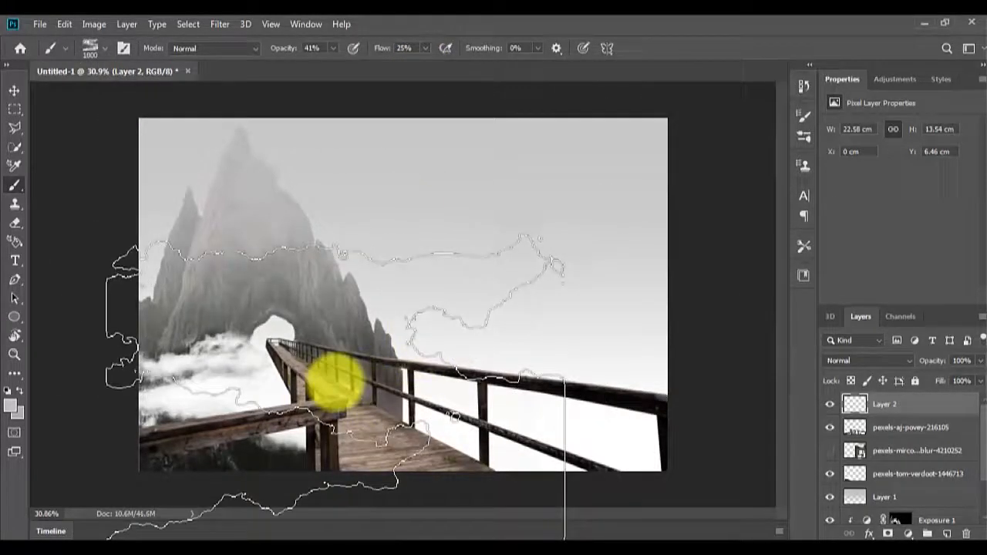
{"action": "key", "text": "ctrl+z"}
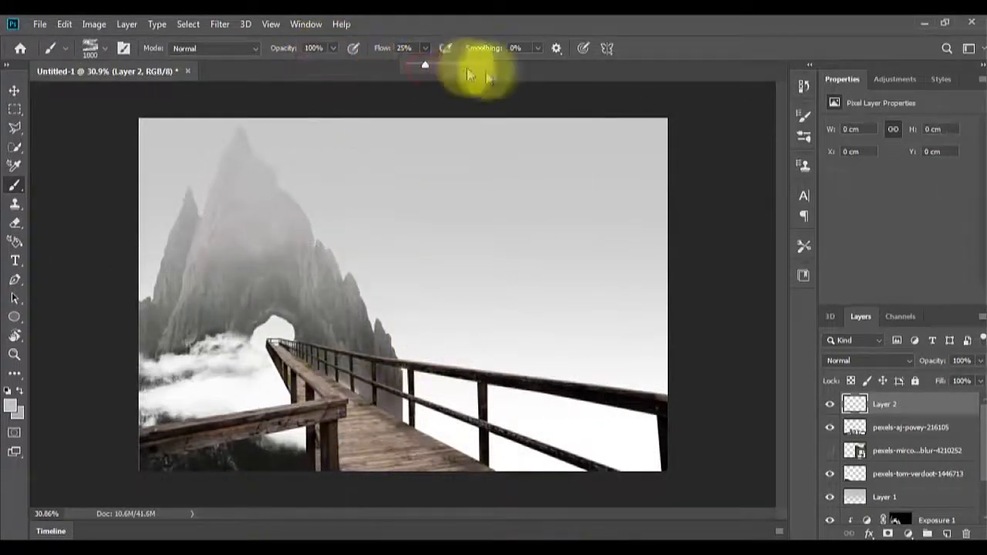
{"action": "left_click_drag", "start_coordinate": [468, 75], "coordinate": [584, 72]}
{"action": "left_click", "coordinate": [331, 374]}
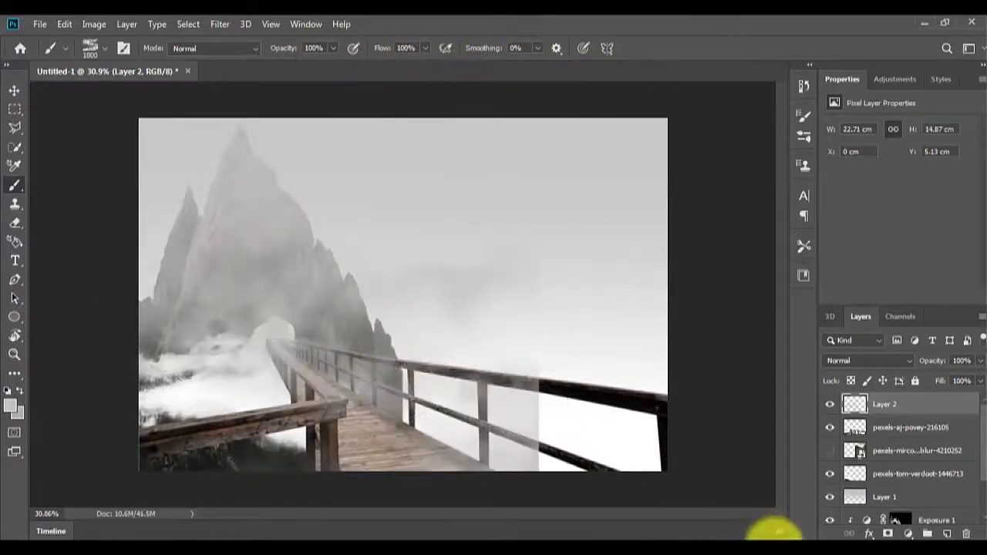
- Choose a different 2500 px fog brush and set the foreground colour to white
{"action": "right_click", "coordinate": [401, 315]}
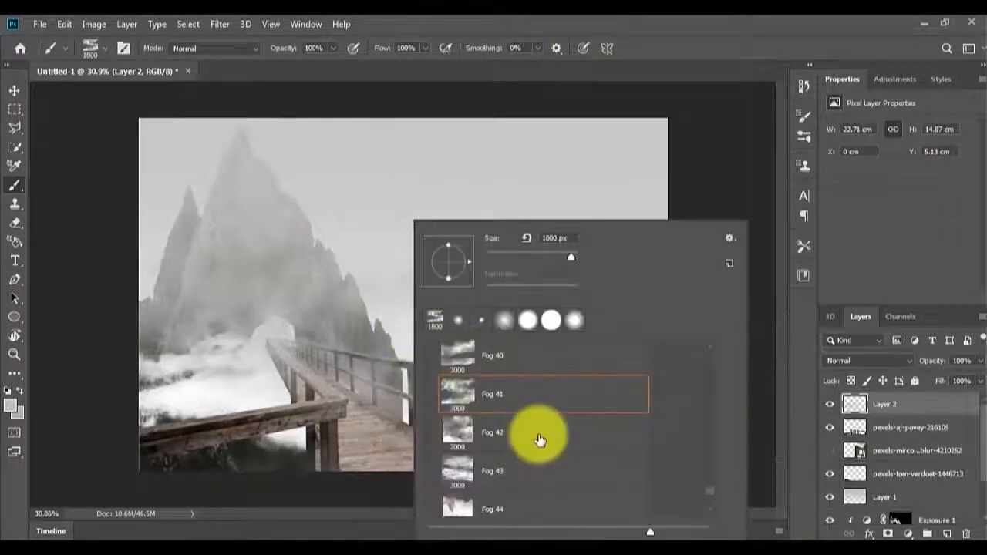
{"action": "scroll", "coordinate": [540, 434], "scroll_direction": "up", "scroll_amount": 3}
{"action": "left_click", "coordinate": [459, 438]}
{"action": "left_click", "coordinate": [382, 25]}
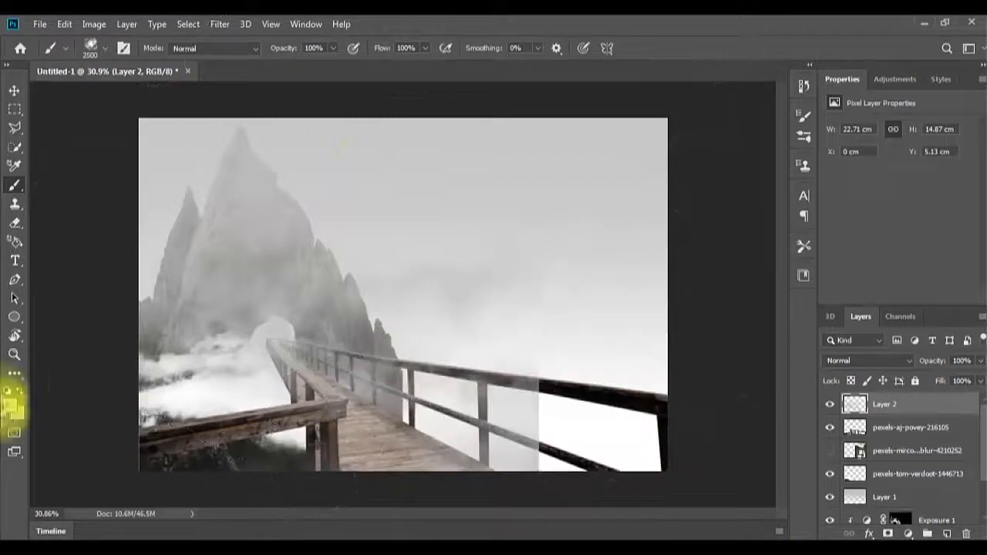
{"action": "left_click", "coordinate": [19, 409]}
{"action": "left_click", "coordinate": [598, 154]}
{"action": "left_click", "coordinate": [956, 154]}
- Stamp white fog around the cave arch and the boardwalk's far end with the brush at 800 px and 54% opacity
{"action": "mouse_move", "coordinate": [378, 352]}
{"action": "left_mouse_down"}
{"action": "mouse_move", "coordinate": [281, 345]}
{"action": "mouse_move", "coordinate": [258, 355]}
{"action": "left_mouse_up"}
{"action": "left_click", "coordinate": [262, 340]}
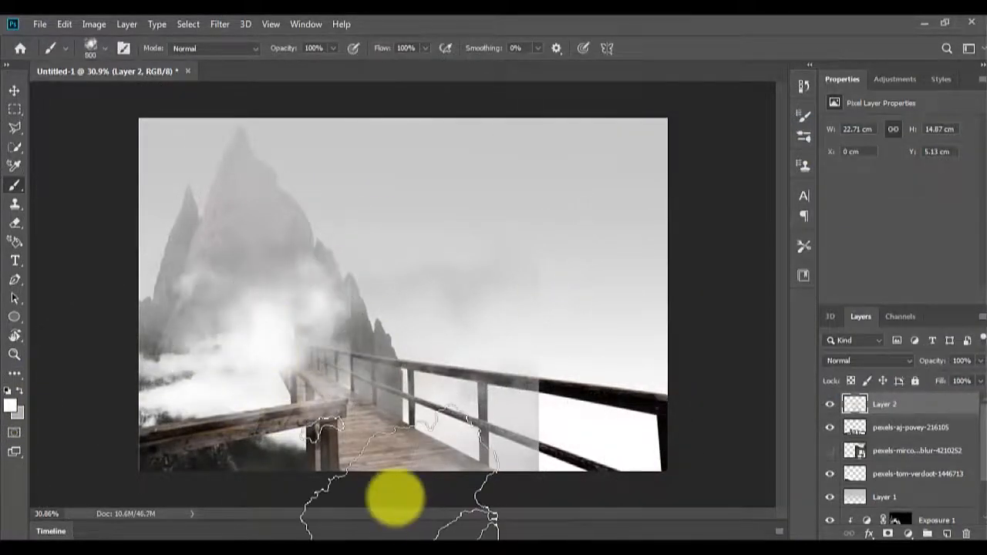
{"action": "key", "text": "ctrl+z"}
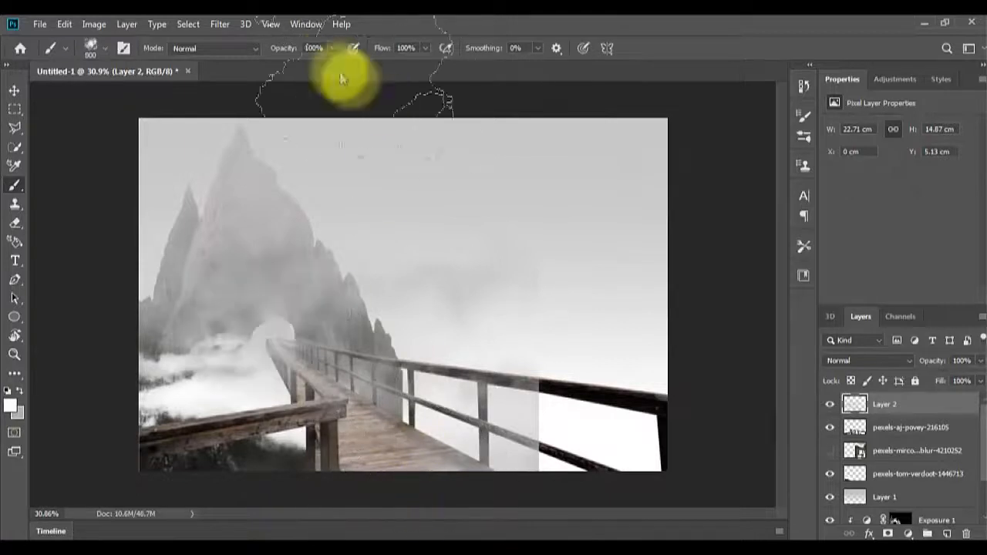
{"action": "left_click", "coordinate": [306, 67]}
{"action": "left_click", "coordinate": [286, 331]}
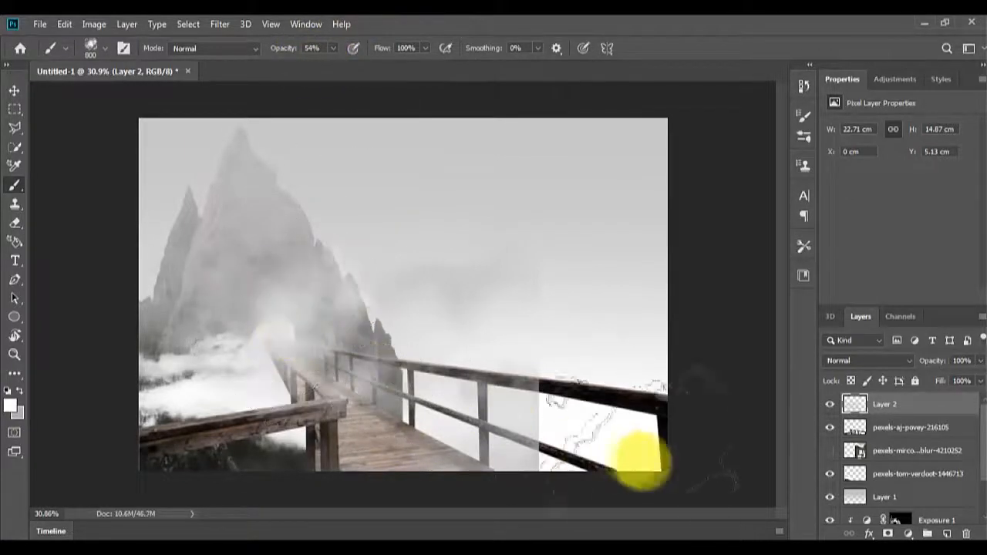
- Erase the hard-edged fog patch over the boardwalk's near railing on Layer 2 with a soft 600 px eraser
{"action": "key", "text": "e"}
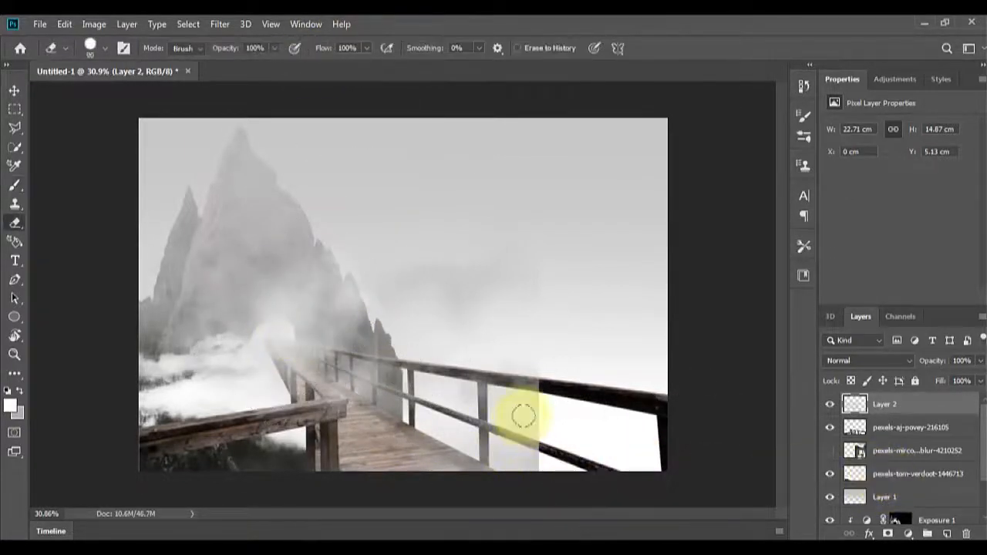
{"action": "right_click", "coordinate": [500, 331]}
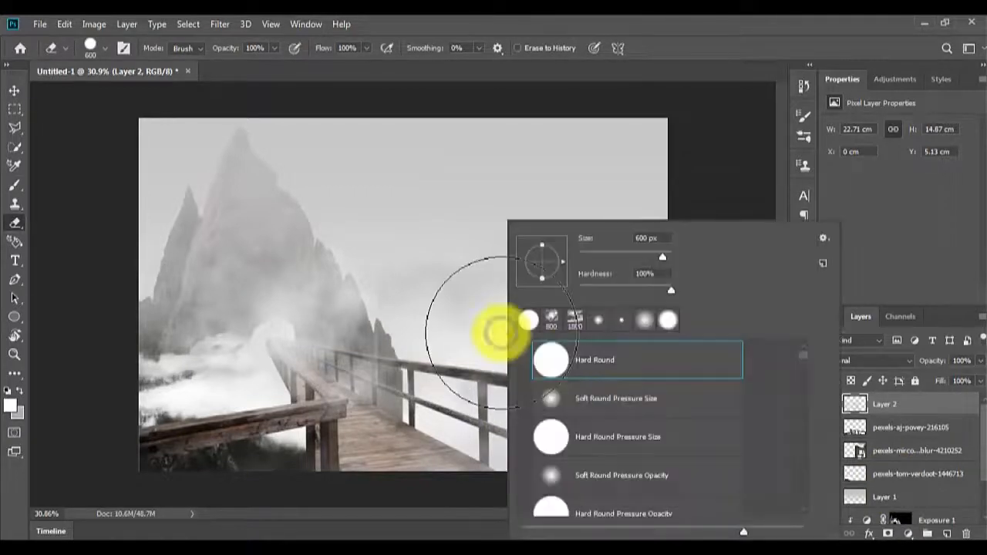
{"action": "mouse_move", "coordinate": [462, 315]}
{"action": "left_mouse_down"}
{"action": "mouse_move", "coordinate": [539, 392]}
{"action": "mouse_move", "coordinate": [493, 230]}
{"action": "mouse_move", "coordinate": [498, 478]}
{"action": "left_mouse_up"}
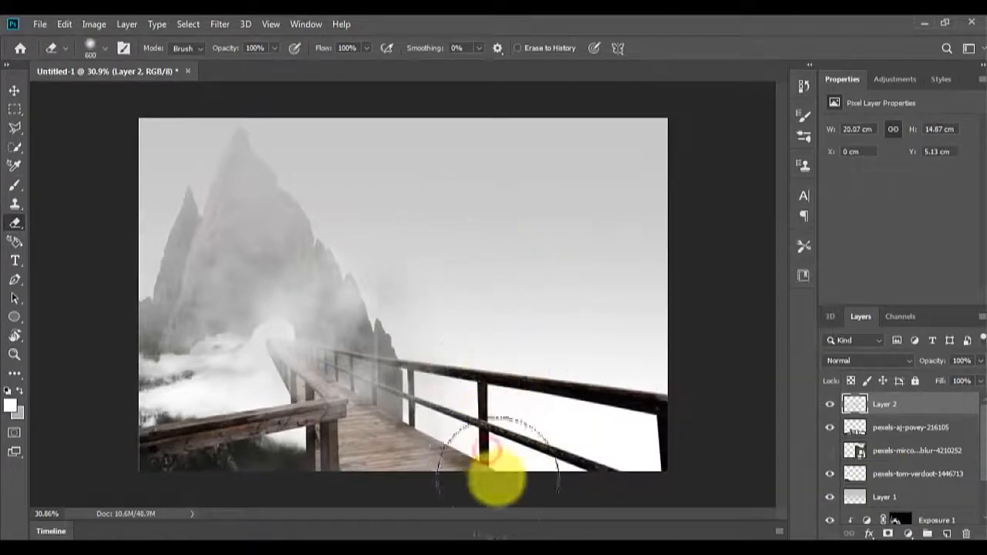
{"action": "left_click", "coordinate": [286, 324]}
{"action": "mouse_move", "coordinate": [559, 549]}
{"action": "key", "text": "ctrl+z"}
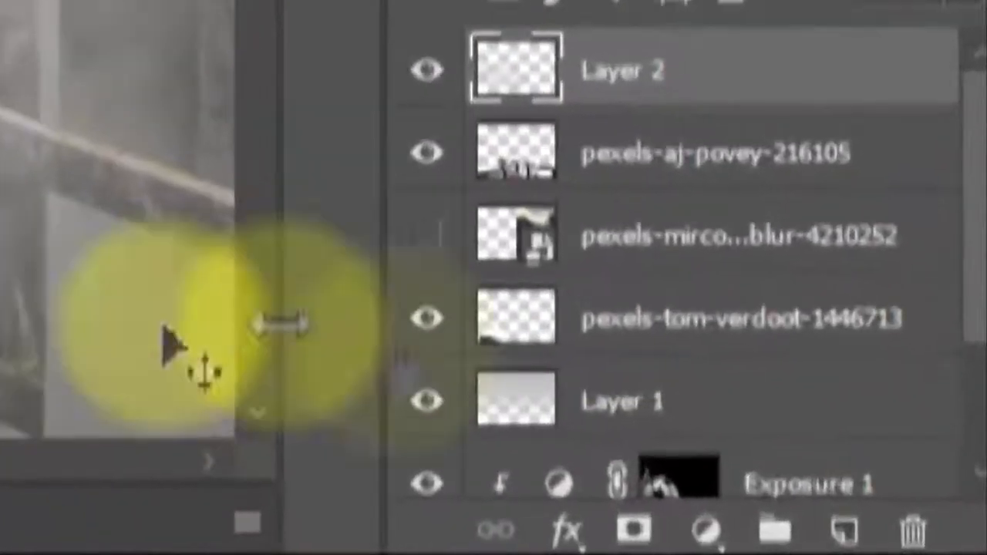
- Add a new layer above Layer 2 and stamp a cloud beside the boardwalk's far end with the Cloud485 brush at 300 px
{"action": "left_click", "coordinate": [846, 529]}
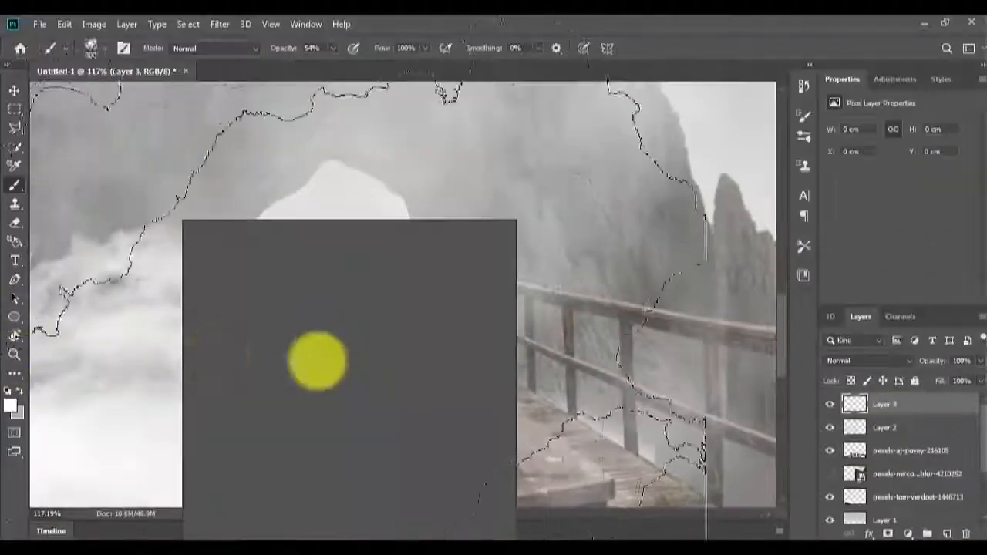
{"action": "scroll", "coordinate": [300, 429], "scroll_direction": "up", "scroll_amount": 5}
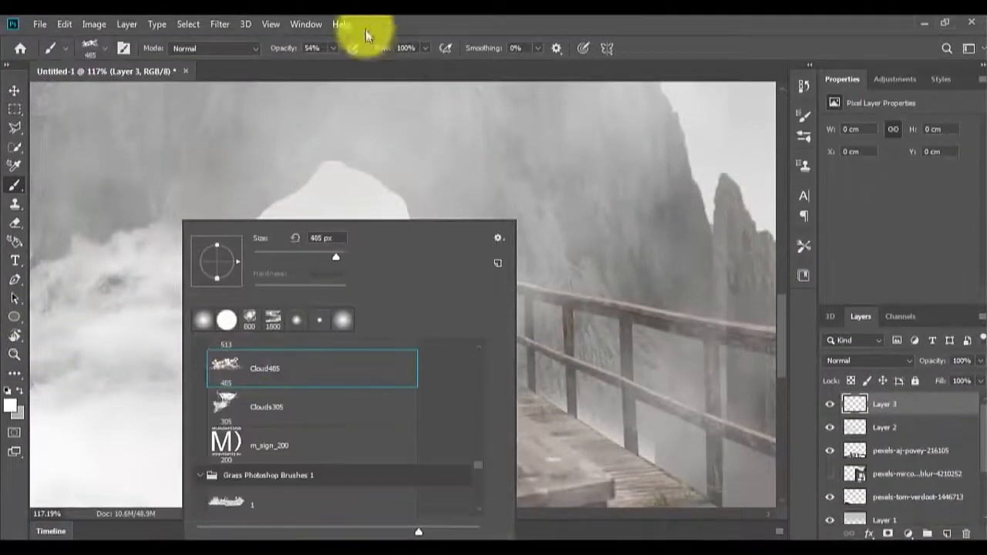
{"action": "left_click", "coordinate": [365, 36]}
{"action": "key", "text": "bracketleft"}
{"action": "key", "text": "bracketleft"}
{"action": "key", "text": "bracketleft"}
{"action": "key", "text": "bracketleft"}
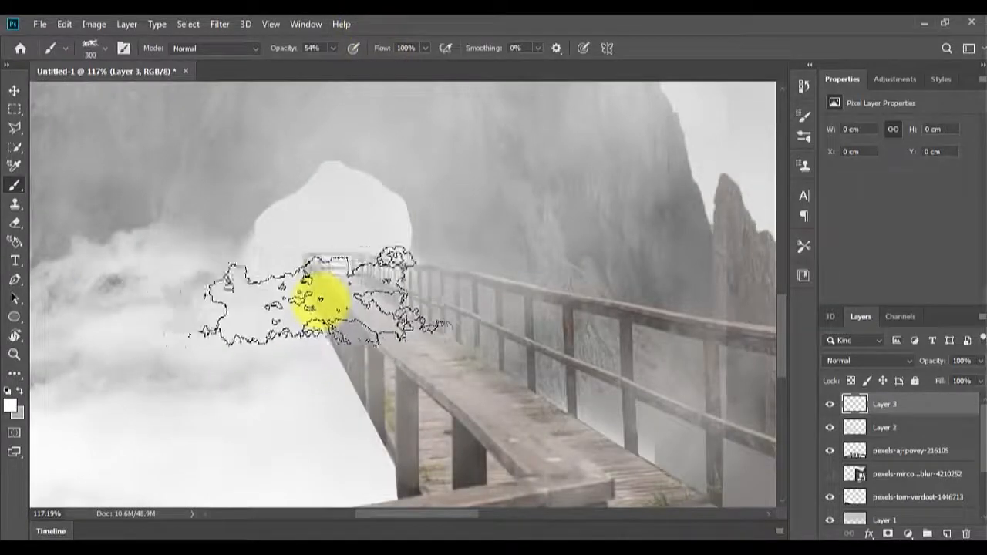
{"action": "left_click", "coordinate": [300, 303]}
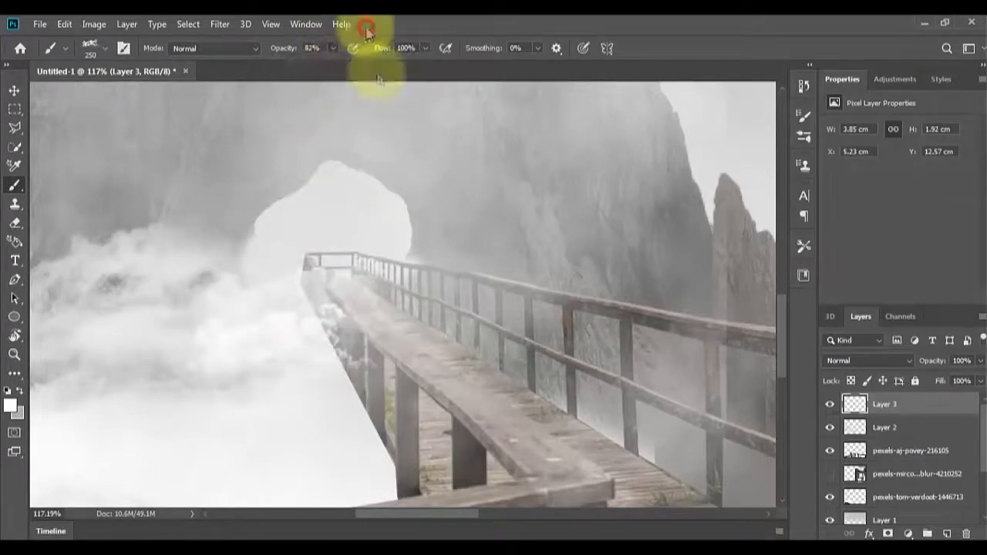
- Switch to the 513 px cloud brush, resize it to 500 px, and stamp clouds beside the cave arch at 82% opacity
{"action": "right_click", "coordinate": [297, 222]}
{"action": "scroll", "coordinate": [434, 355], "scroll_direction": "up", "scroll_amount": 1}
{"action": "left_click", "coordinate": [409, 403]}
{"action": "left_click", "coordinate": [427, 29]}
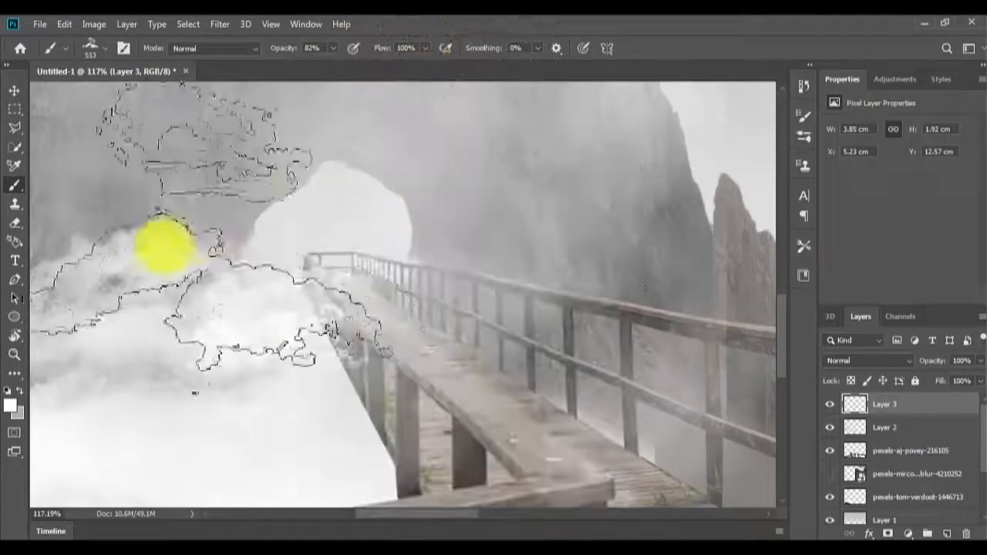
{"action": "key", "text": "bracketleft"}
{"action": "key", "text": "bracketleft"}
{"action": "key", "text": "bracketleft"}
{"action": "key", "text": "bracketleft"}
{"action": "key", "text": "bracketleft"}
{"action": "key", "text": "bracketright"}
{"action": "key", "text": "bracketright"}
{"action": "key", "text": "bracketright"}
{"action": "key", "text": "bracketright"}
{"action": "left_click", "coordinate": [165, 250]}
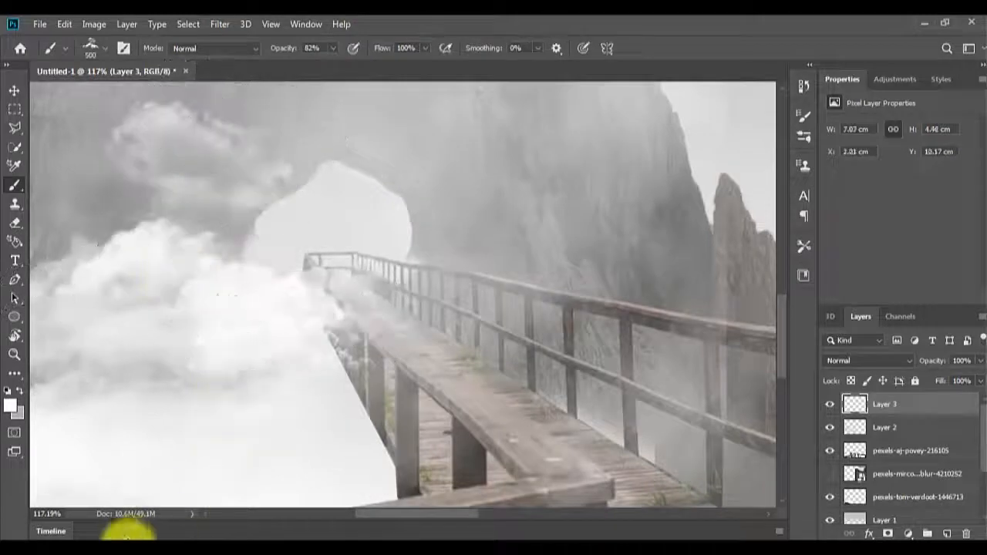
- Build up more clouds across the fog bank and along the boardwalk's edge with the cloud brush at 400 px
{"action": "left_click", "coordinate": [300, 428]}
{"action": "left_click", "coordinate": [309, 507]}
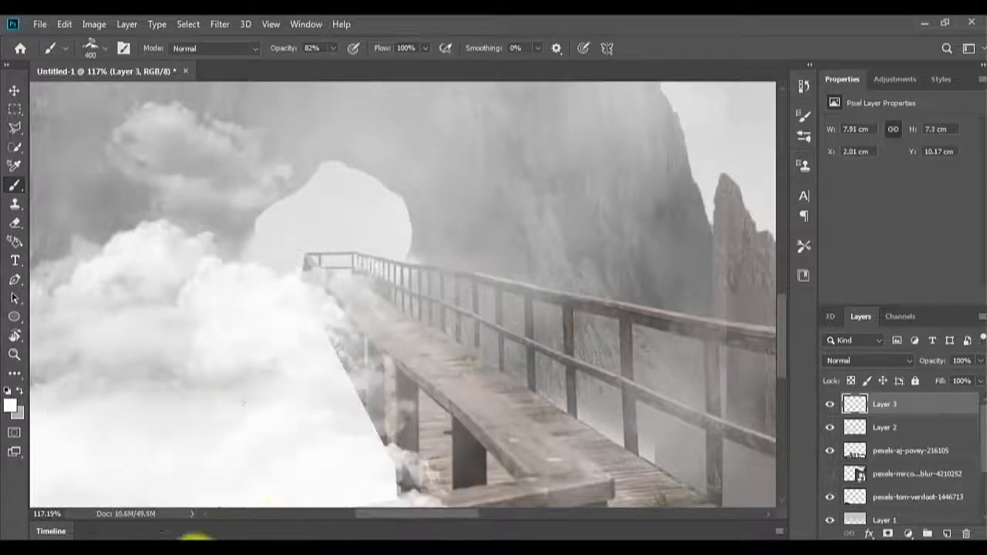
{"action": "left_click", "coordinate": [227, 304]}
{"action": "left_click", "coordinate": [256, 362]}
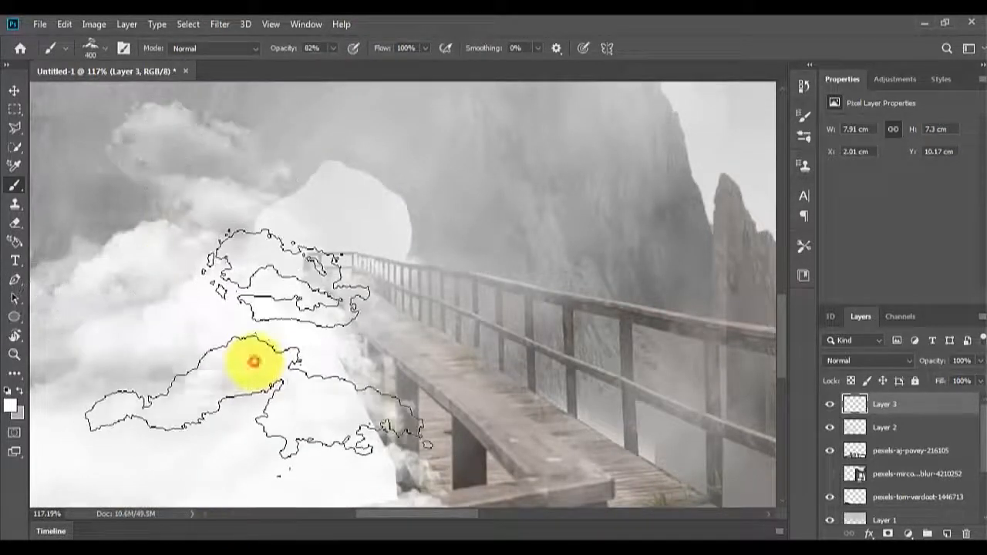
- Erase the clouds overlapping the front railing and the mountain with a soft 600 px eraser, and set Layer 3's opacity to 67%
{"action": "scroll", "coordinate": [104, 339], "scroll_direction": "down", "scroll_amount": 5}
{"action": "key", "text": "e"}
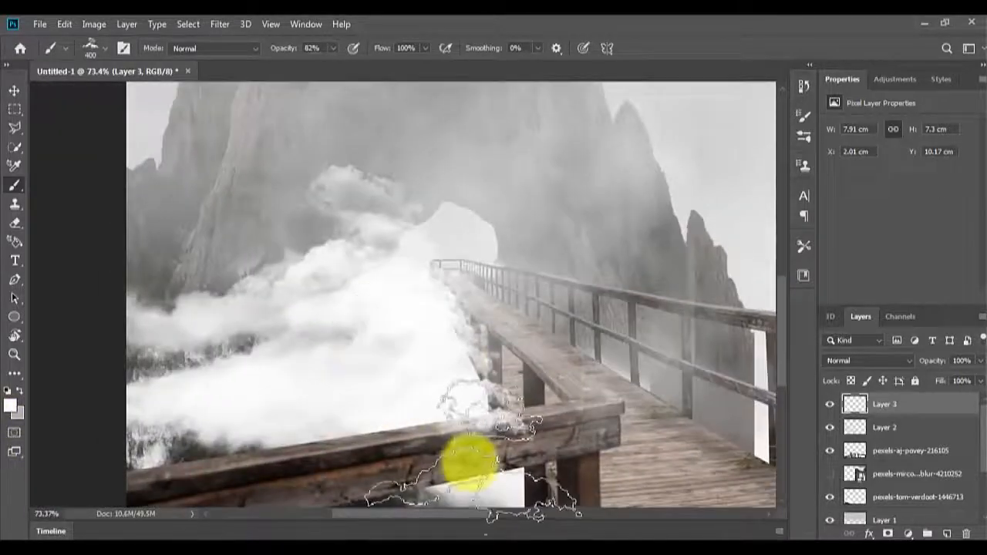
{"action": "left_click", "coordinate": [584, 455]}
{"action": "left_click_drag", "start_coordinate": [507, 436], "coordinate": [493, 333]}
{"action": "left_click", "coordinate": [484, 310]}
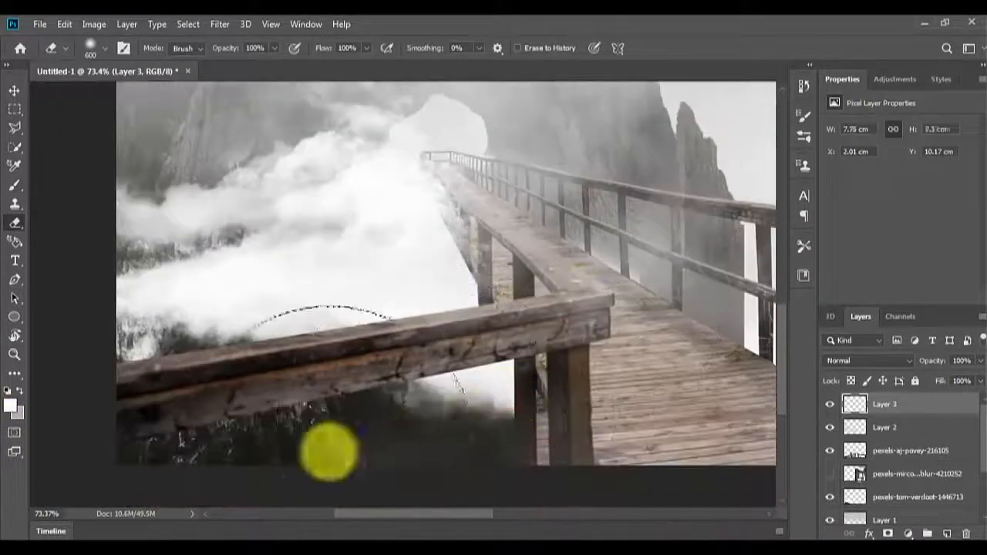
{"action": "left_click", "coordinate": [331, 452]}
{"action": "mouse_move", "coordinate": [339, 93]}
{"action": "left_mouse_down"}
{"action": "mouse_move", "coordinate": [370, 226]}
{"action": "mouse_move", "coordinate": [447, 141]}
{"action": "left_mouse_up"}
- Stamp fog over the boardwalk's far end on Layer 3 with fog brush 8 at 100% opacity
{"action": "scroll", "coordinate": [452, 377], "scroll_direction": "up", "scroll_amount": 4}
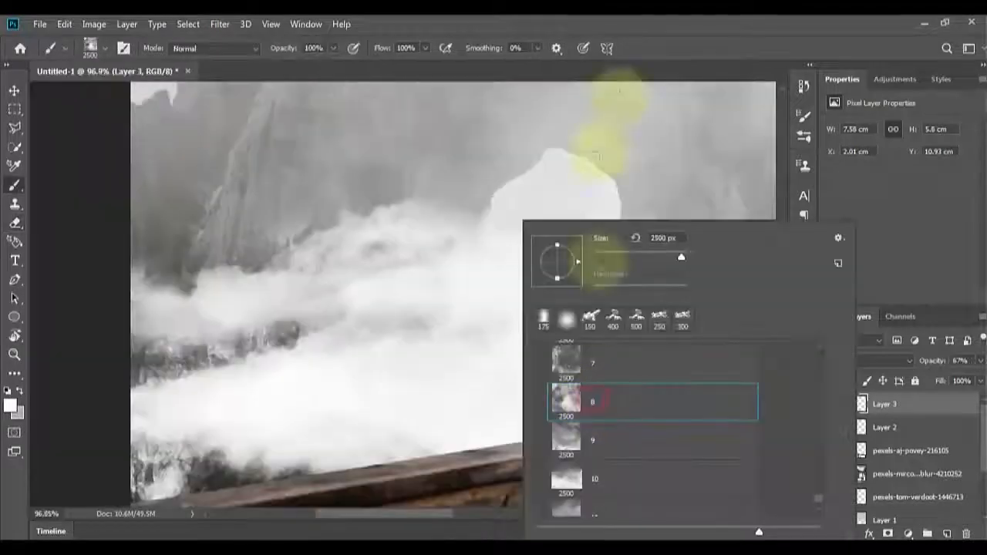
{"action": "left_click", "coordinate": [683, 29]}
{"action": "left_click_drag", "start_coordinate": [569, 349], "coordinate": [517, 310]}
- Erase the new fog's hard edges around the arch and railing at 70 px, and over the fog bank at 175 px
{"action": "key", "text": "e"}
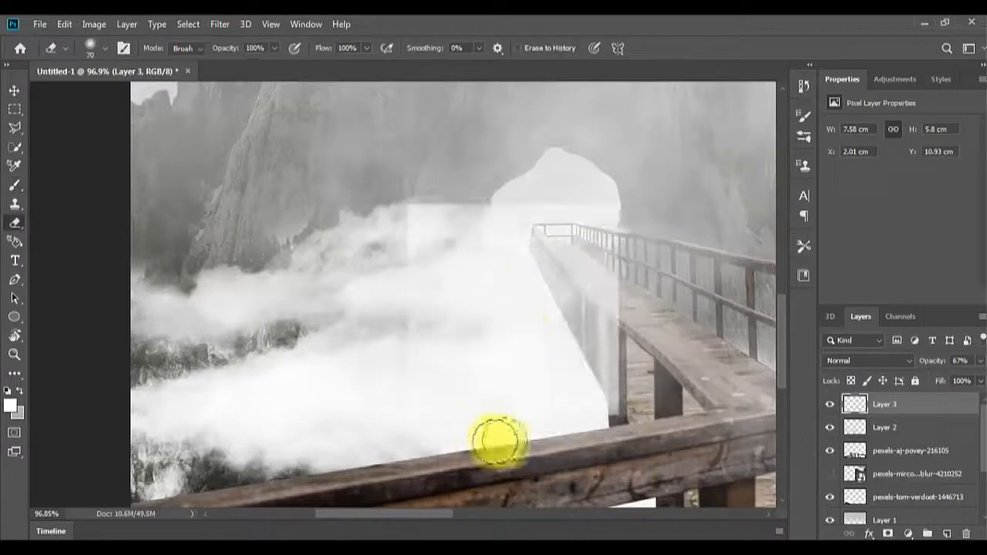
{"action": "left_click_drag", "start_coordinate": [628, 413], "coordinate": [623, 215]}
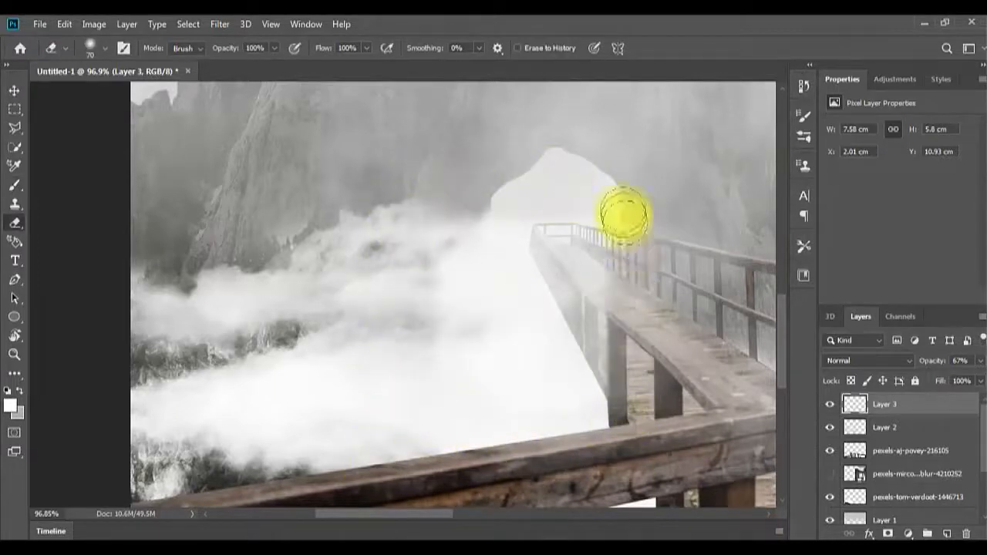
{"action": "left_click_drag", "start_coordinate": [625, 305], "coordinate": [604, 396]}
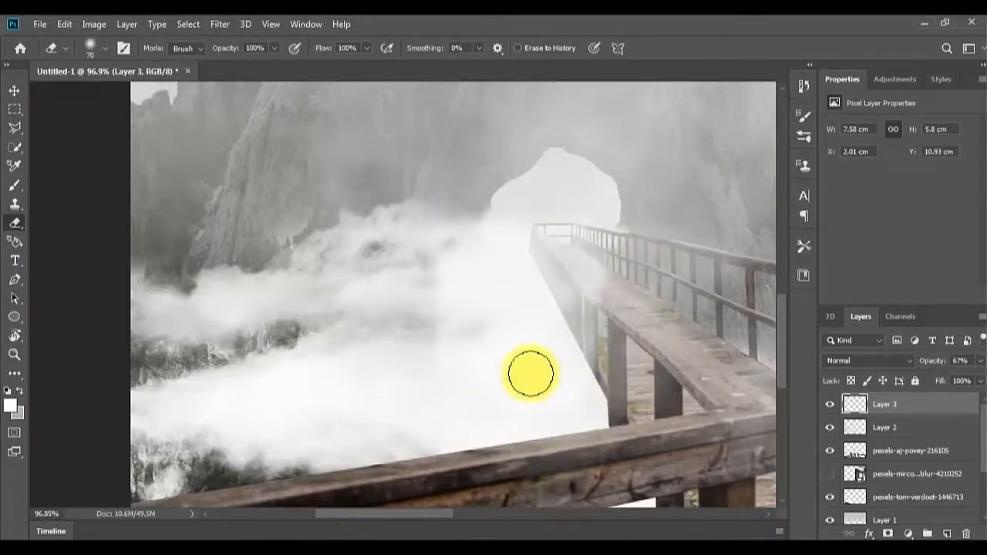
{"action": "key", "text": "bracketright"}
{"action": "key", "text": "bracketright"}
{"action": "left_click_drag", "start_coordinate": [482, 293], "coordinate": [518, 422]}
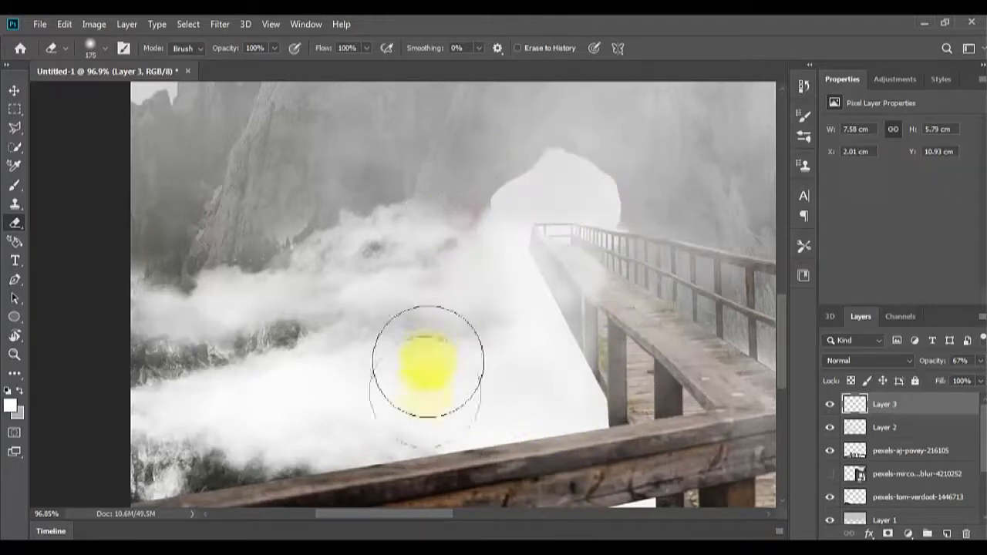
- Select Layer 2, set its opacity to 75%, and activate the Brush tool for the boardwalk's far end
{"action": "left_click", "coordinate": [884, 427]}
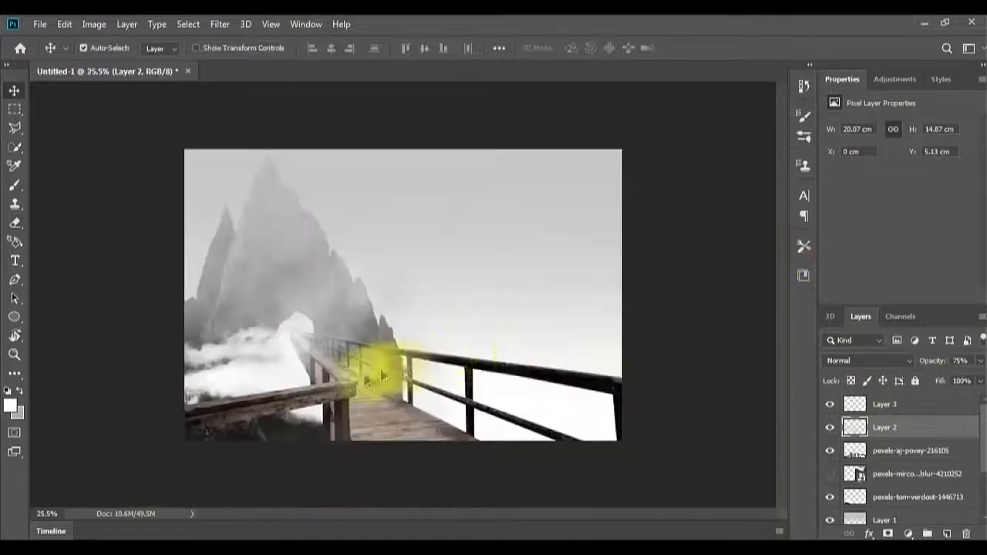
{"action": "scroll", "coordinate": [371, 368], "scroll_direction": "up", "scroll_amount": 6}
{"action": "key", "text": "b"}
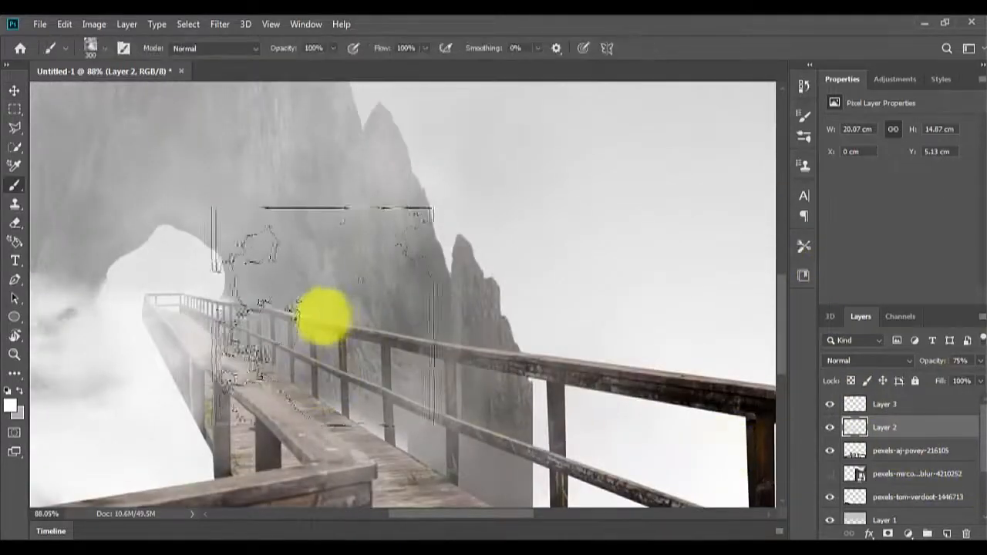
- Try a different fog brush along the boardwalk's railing on Layer 2, erase over it, and undo both changes
{"action": "right_click", "coordinate": [373, 308]}
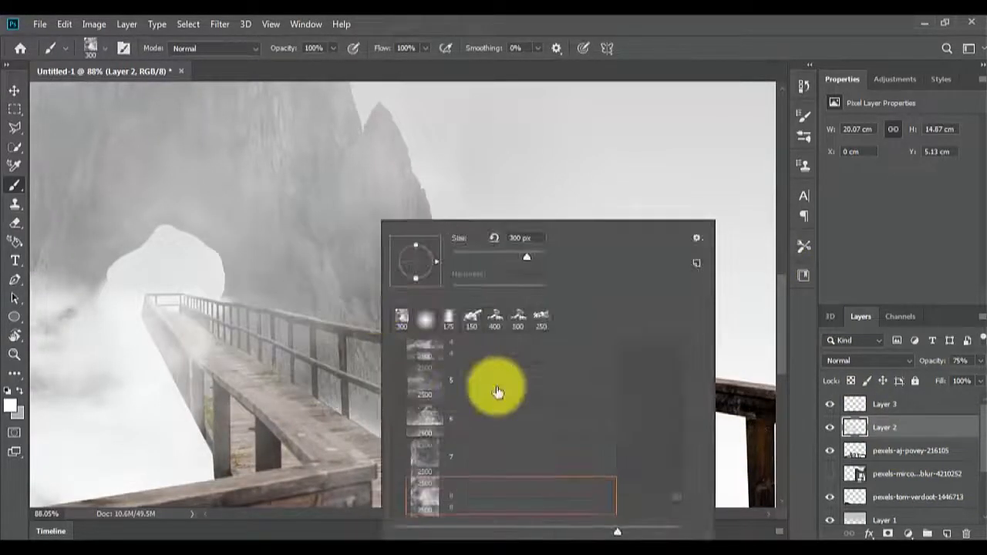
{"action": "left_click", "coordinate": [498, 390]}
{"action": "left_click", "coordinate": [504, 253]}
{"action": "left_click", "coordinate": [253, 331]}
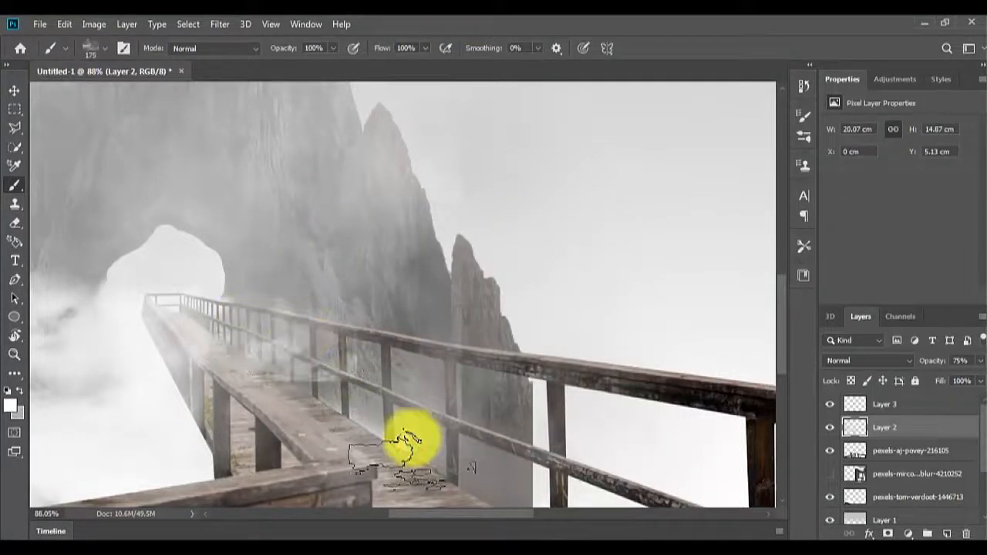
{"action": "key", "text": "e"}
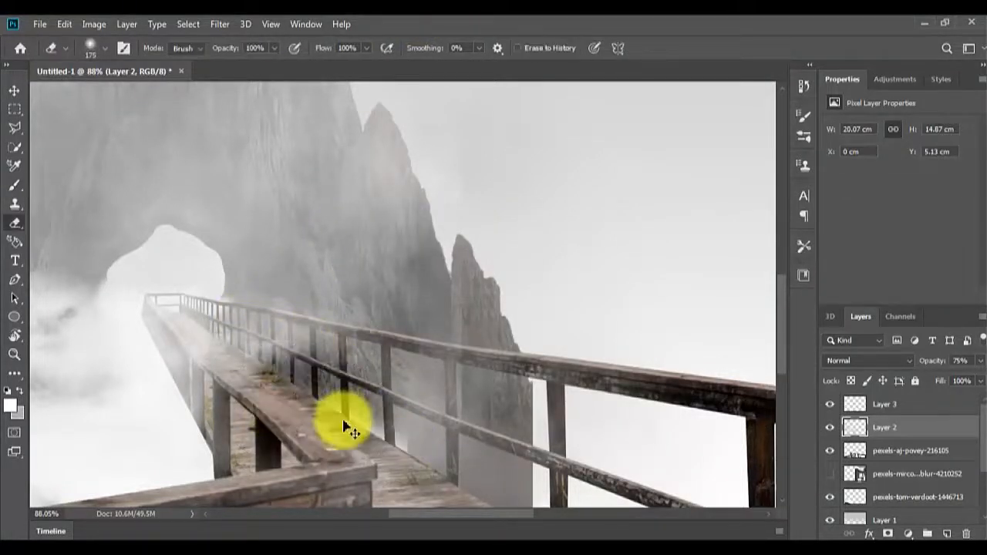
{"action": "key", "text": "ctrl+z"}
{"action": "key", "text": "ctrl+z"}
- Stamp a cloud behind the boardwalk's far railing on Layer 2 with the Cloud415 brush at 415 px
{"action": "key", "text": "b"}
{"action": "right_click", "coordinate": [385, 362]}
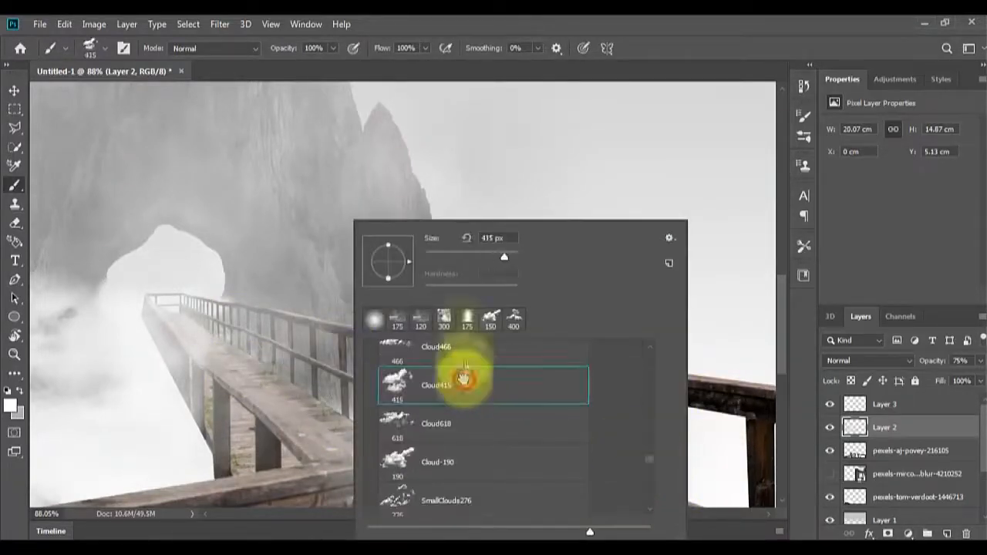
{"action": "double_click", "coordinate": [463, 377]}
{"action": "left_click", "coordinate": [313, 320]}
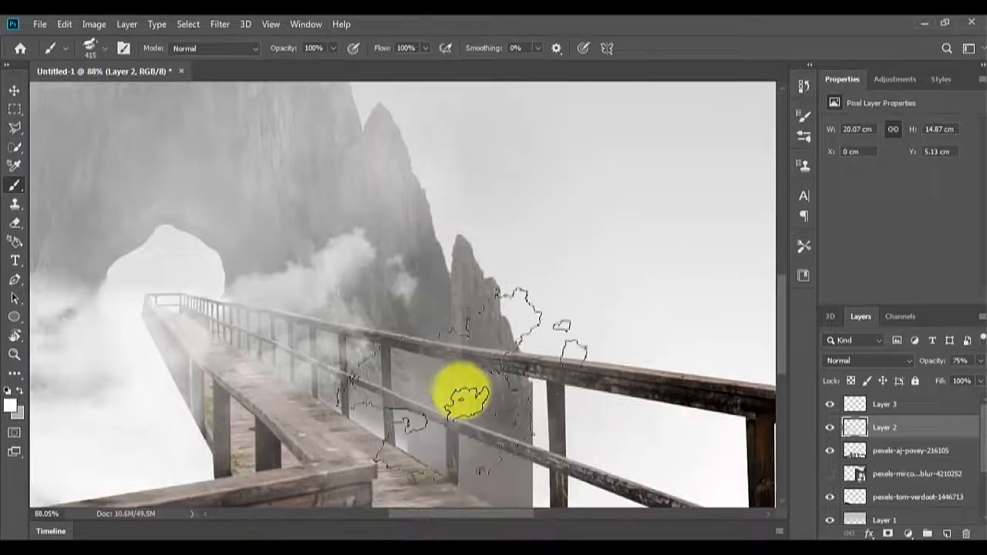
- Stamp another cloud over the middle of the boardwalk's railing on Layer 2 with the Cloud415 brush at 600 px
{"action": "key", "text": "]"}
{"action": "key", "text": "]"}
{"action": "key", "text": "]"}
{"action": "right_click", "coordinate": [410, 362]}
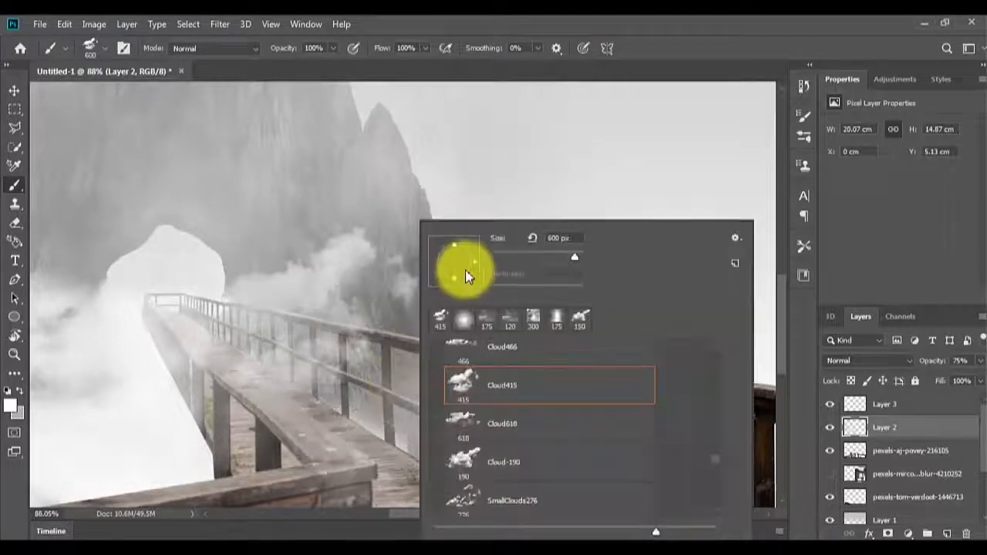
{"action": "left_click", "coordinate": [535, 21]}
{"action": "left_click", "coordinate": [424, 369]}
{"action": "key", "text": "["}
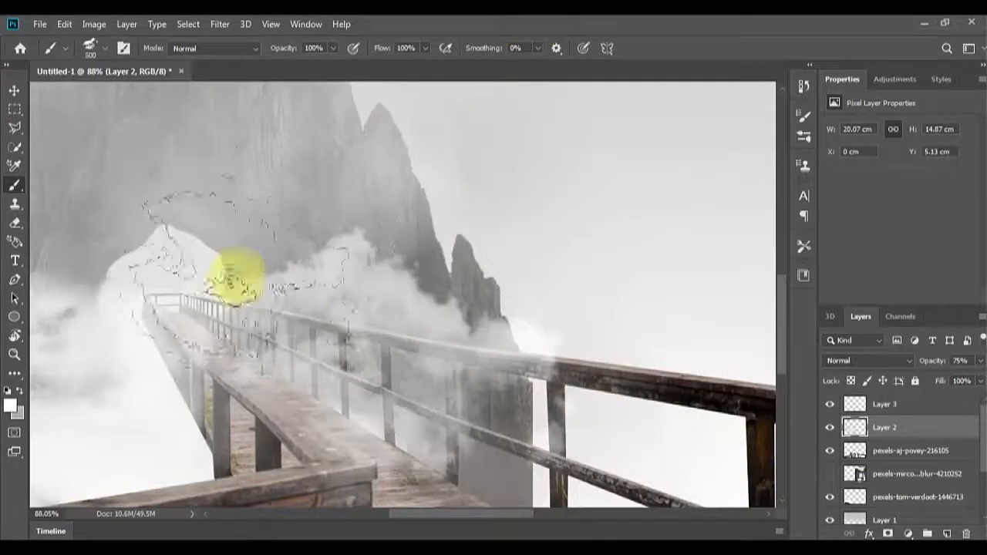
{"action": "key", "text": "["}
{"action": "key", "text": "["}
{"action": "key", "text": "["}
{"action": "scroll", "coordinate": [443, 335], "scroll_direction": "down", "scroll_amount": 10}
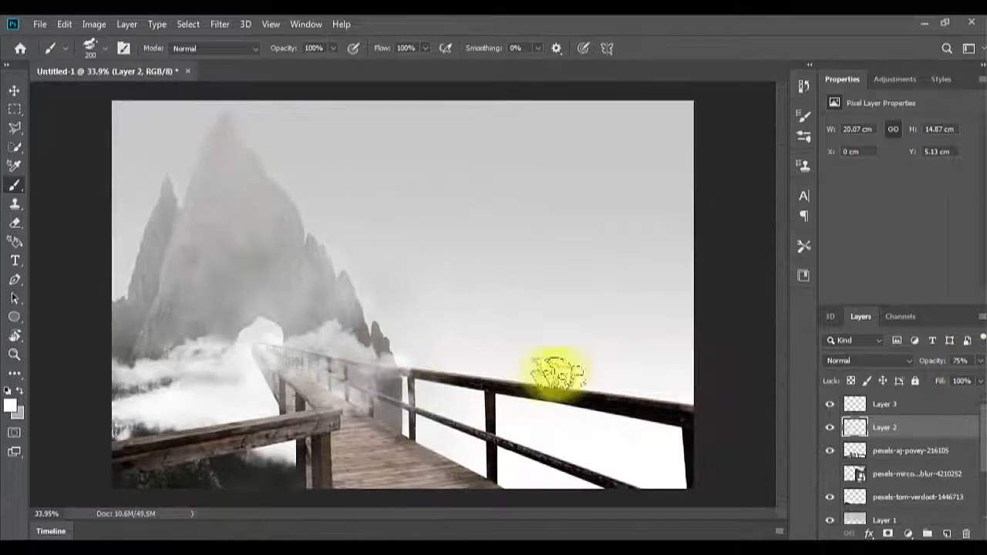
- Soften the Layer 2 cloud over the boardwalk deck and near railing with the Eraser at 48% opacity, up to 500 px
{"action": "key", "text": "e"}
{"action": "left_click", "coordinate": [239, 66]}
{"action": "left_click", "coordinate": [402, 369]}
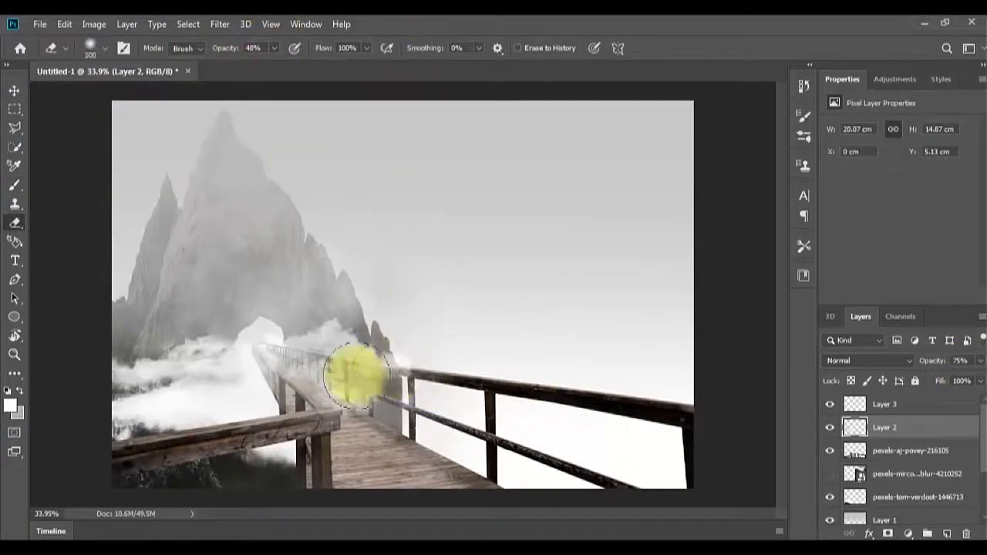
{"action": "left_click_drag", "start_coordinate": [356, 375], "coordinate": [515, 453]}
{"action": "mouse_move", "coordinate": [444, 432]}
{"action": "left_mouse_down"}
{"action": "mouse_move", "coordinate": [422, 512]}
{"action": "mouse_move", "coordinate": [337, 407]}
{"action": "mouse_move", "coordinate": [420, 490]}
{"action": "left_mouse_up"}
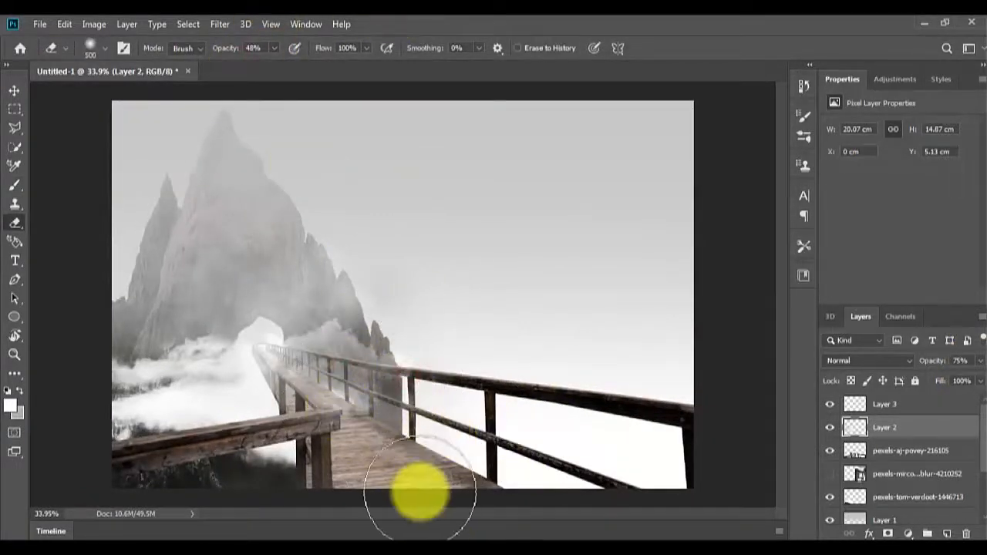
- Stamp a large cloud across the scene with a 2500 px cloud brush on a new layer above Layer 2, at 61% layer opacity
{"action": "key", "text": "b"}
{"action": "right_click", "coordinate": [475, 390]}
{"action": "left_click_drag", "start_coordinate": [772, 460], "coordinate": [772, 505]}
{"action": "double_click", "coordinate": [572, 444]}
{"action": "key", "text": "ctrl+shift+alt+n"}
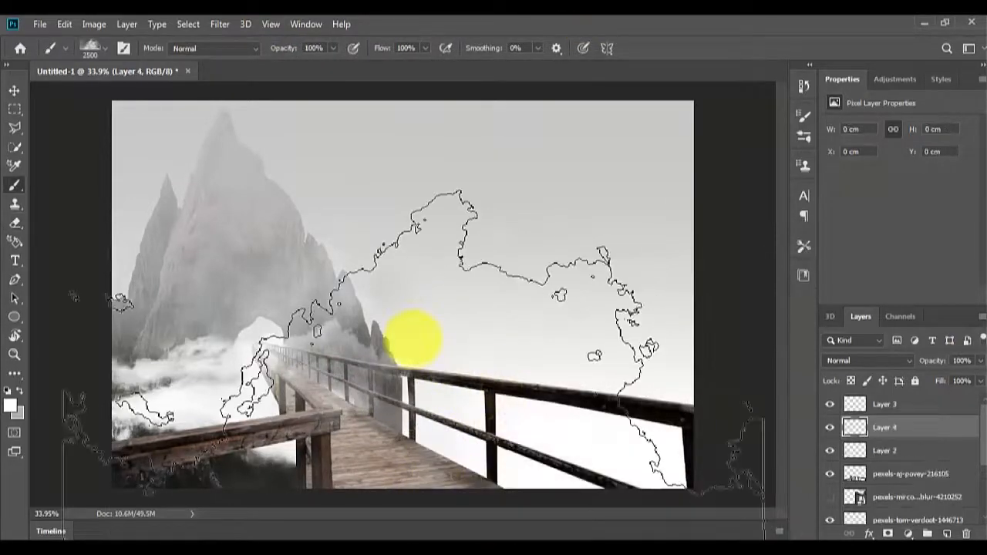
{"action": "left_click", "coordinate": [413, 338]}
{"action": "key", "text": "v"}
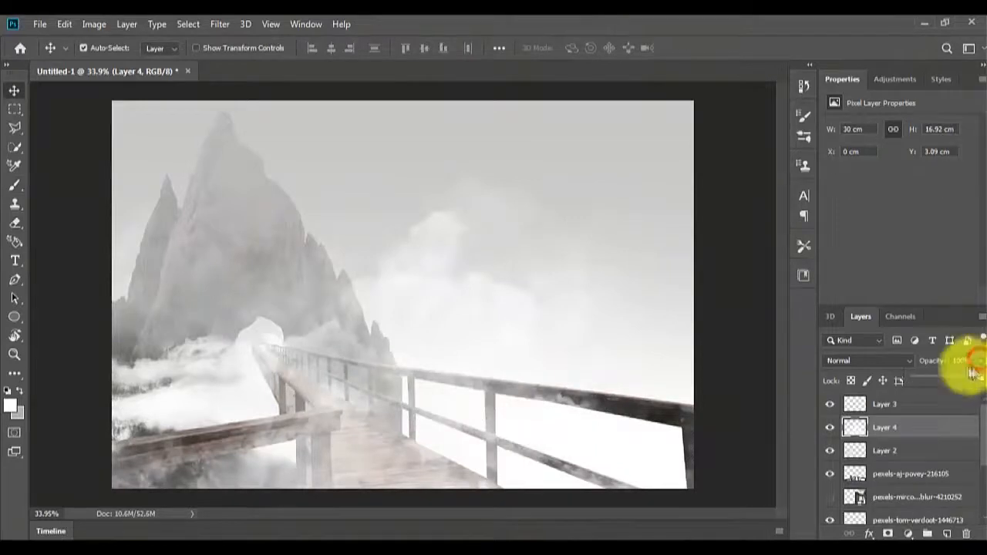
{"action": "left_click_drag", "start_coordinate": [973, 374], "coordinate": [954, 376]}
- Create a new layer clipped to the boardwalk and stamp fog over the boardwalk's far end with the cloud brush at 250 px
{"action": "scroll", "coordinate": [241, 343], "scroll_direction": "up", "scroll_amount": 5}
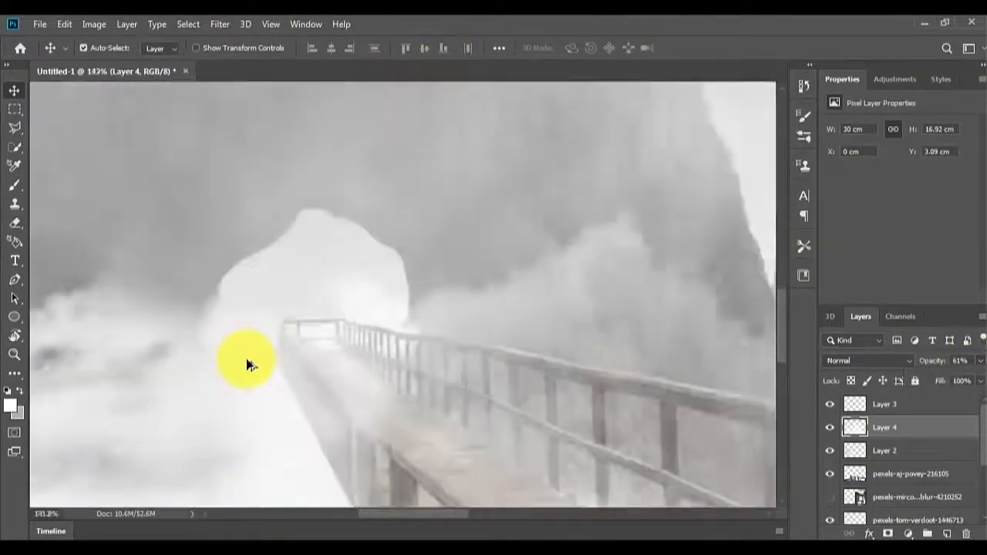
{"action": "left_click", "coordinate": [894, 484]}
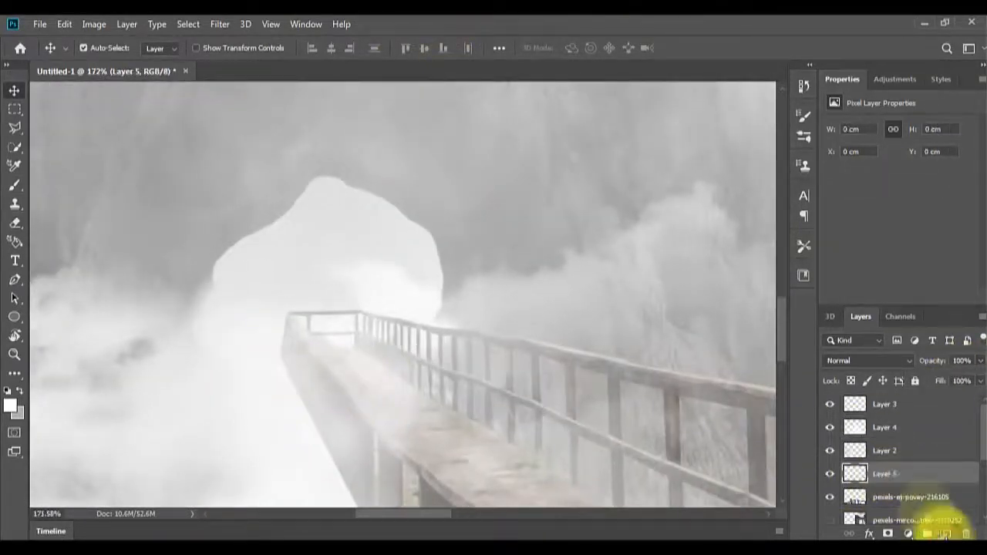
{"action": "key", "text": "b"}
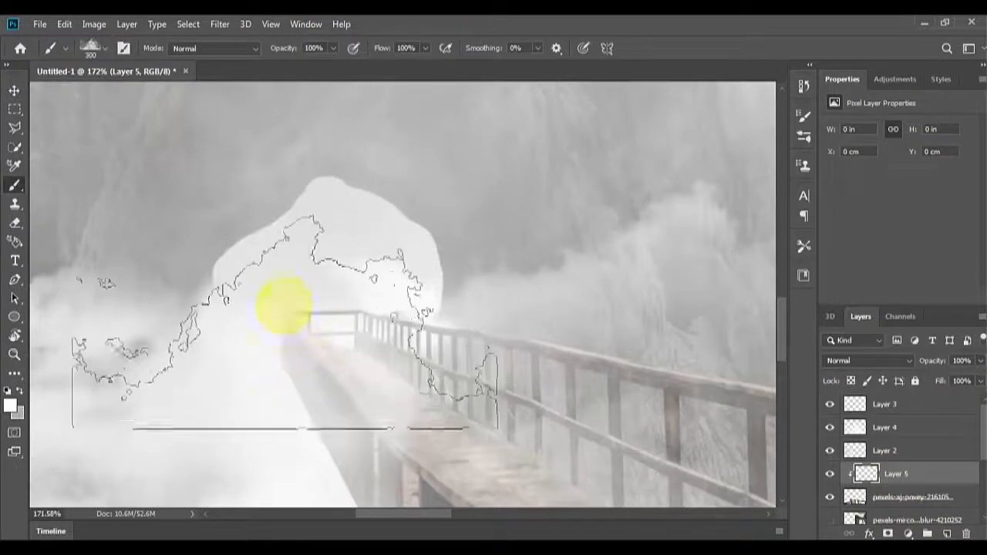
{"action": "key", "text": "bracketleft"}
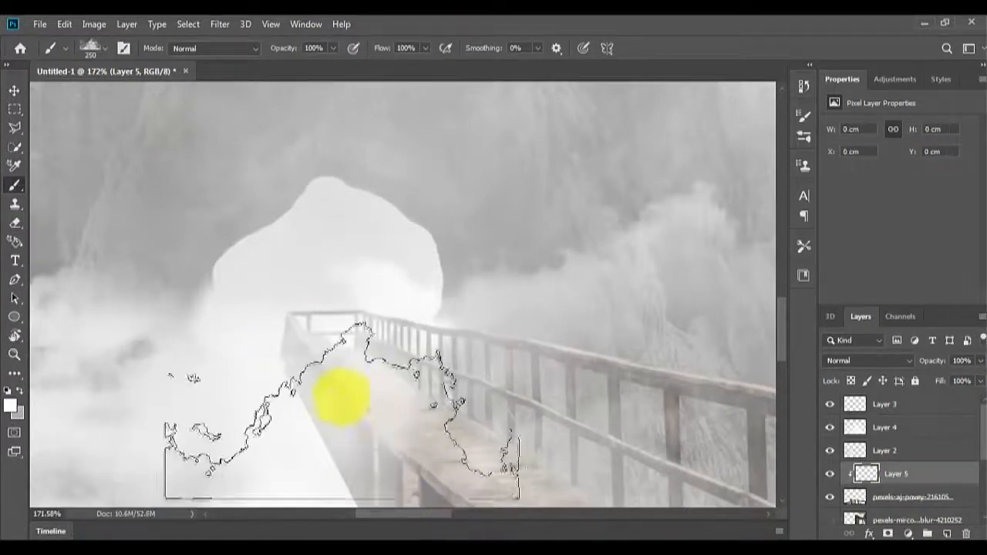
{"action": "left_click", "coordinate": [291, 340]}
{"action": "left_click", "coordinate": [368, 329]}
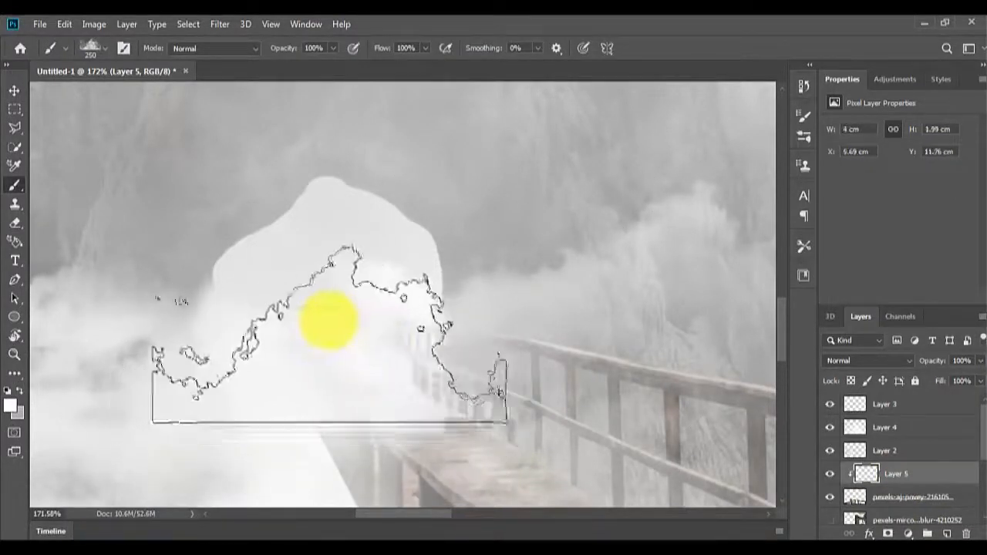
{"action": "left_click", "coordinate": [392, 381]}
- Erase the hard lower edges of the clipped fog along the deck and far railing at 125 px and 48% opacity
{"action": "key", "text": "e"}
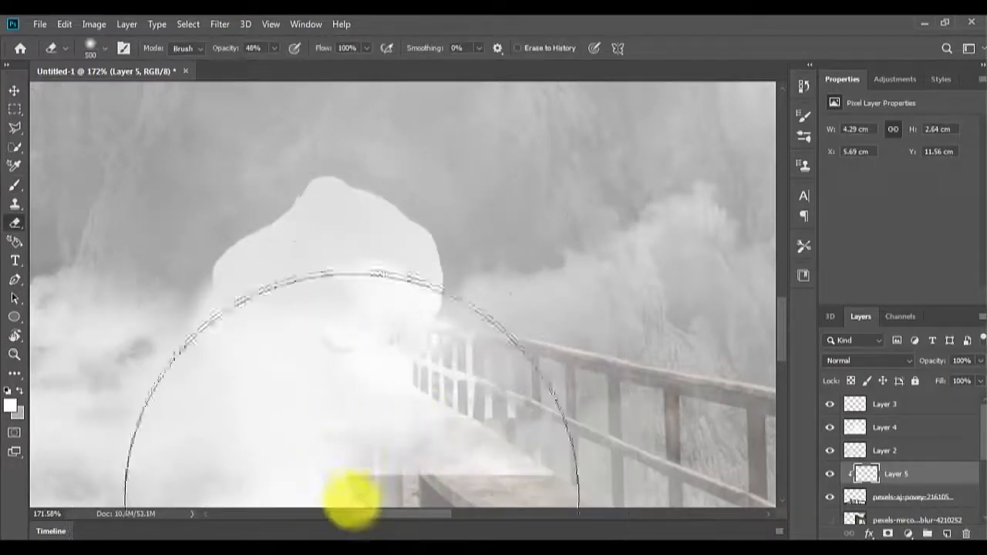
{"action": "key", "text": "bracketleft"}
{"action": "key", "text": "bracketleft"}
{"action": "key", "text": "bracketleft"}
{"action": "key", "text": "bracketleft"}
{"action": "key", "text": "bracketleft"}
{"action": "key", "text": "bracketleft"}
{"action": "key", "text": "bracketleft"}
{"action": "left_click", "coordinate": [317, 465]}
{"action": "left_click", "coordinate": [516, 445]}
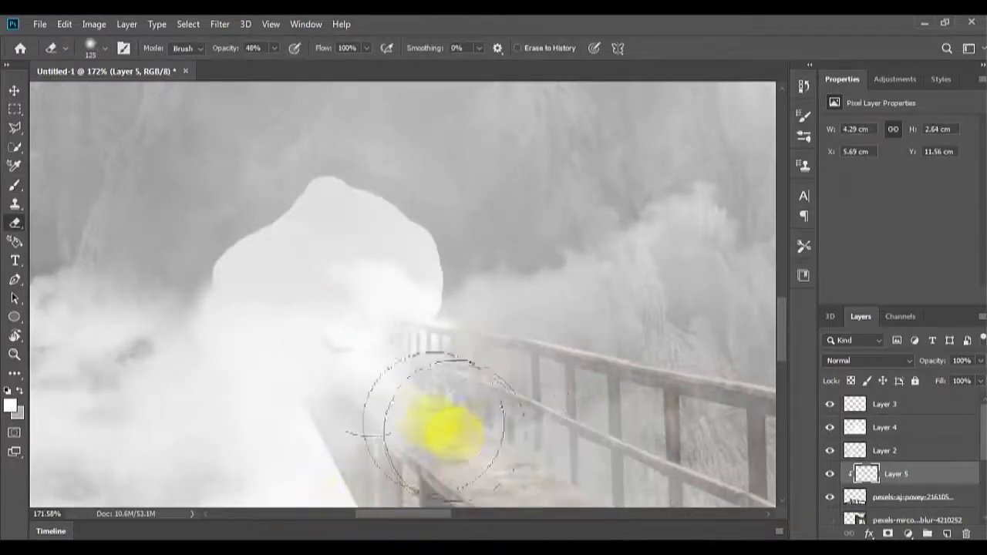
{"action": "mouse_move", "coordinate": [443, 428]}
{"action": "left_mouse_down"}
{"action": "mouse_move", "coordinate": [486, 430]}
{"action": "mouse_move", "coordinate": [458, 408]}
{"action": "mouse_move", "coordinate": [470, 353]}
{"action": "left_mouse_up"}
{"action": "key", "text": "v"}
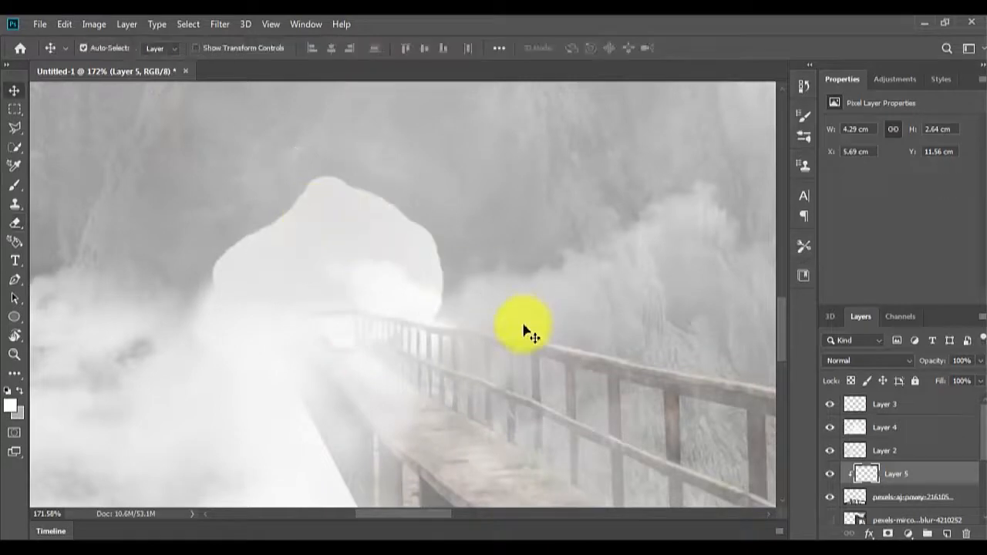
- Add an Exposure adjustment clipped to the boardwalk layer with exposure -7.56, and invert its mask to black
{"action": "scroll", "coordinate": [525, 332], "scroll_direction": "down", "scroll_amount": 8}
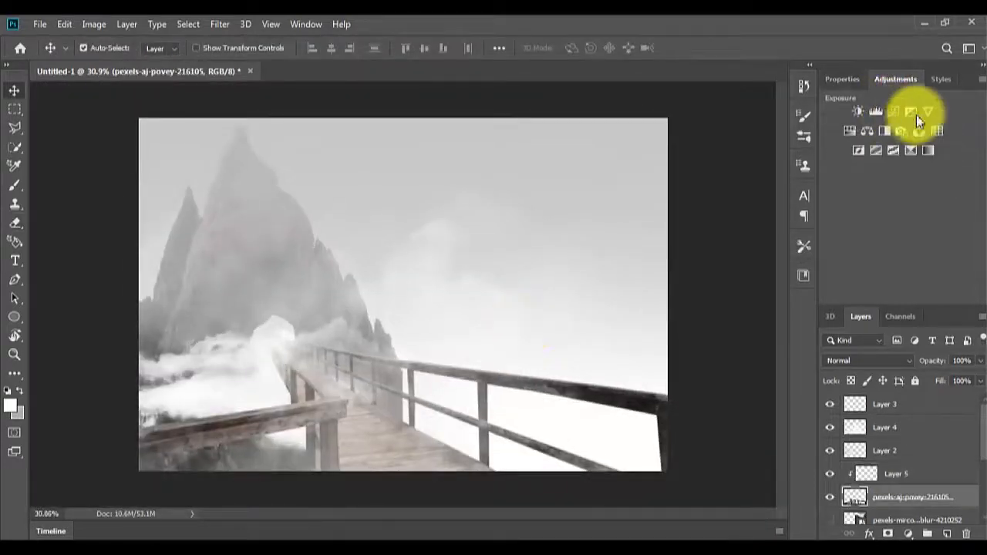
{"action": "left_click", "coordinate": [916, 114]}
{"action": "left_click_drag", "start_coordinate": [899, 162], "coordinate": [850, 171]}
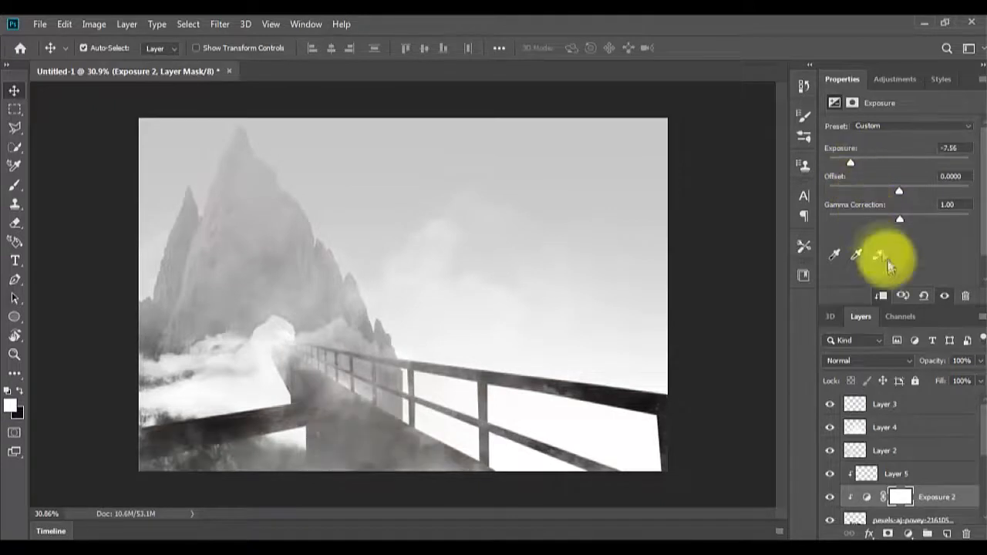
{"action": "left_click", "coordinate": [900, 498]}
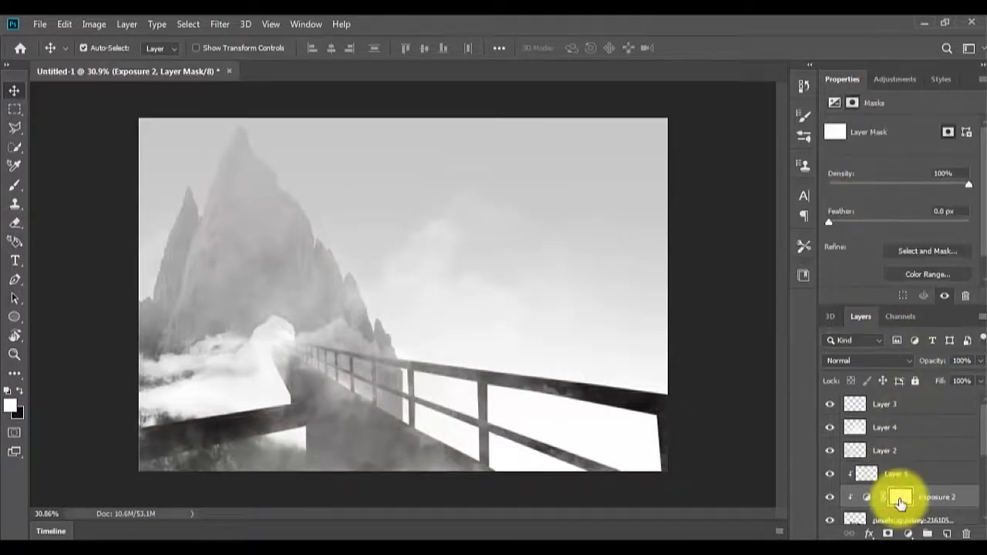
{"action": "key", "text": "ctrl+i"}
- Paint white on the Exposure mask along the boardwalk and railings with a soft 250 px brush at 36% opacity and 30% flow
{"action": "key", "text": "b"}
{"action": "right_click", "coordinate": [266, 333]}
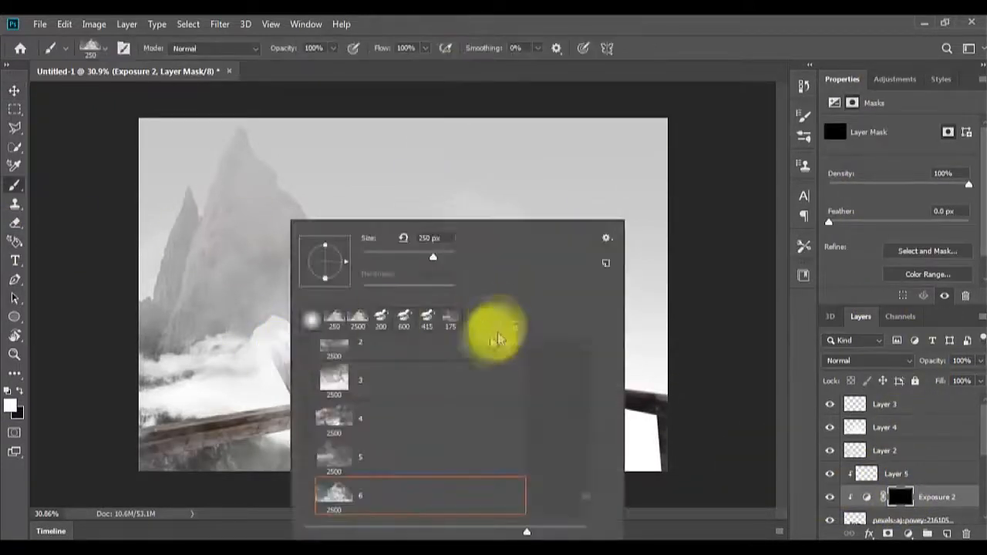
{"action": "left_click", "coordinate": [333, 47]}
{"action": "left_click", "coordinate": [292, 65]}
{"action": "left_click", "coordinate": [425, 48]}
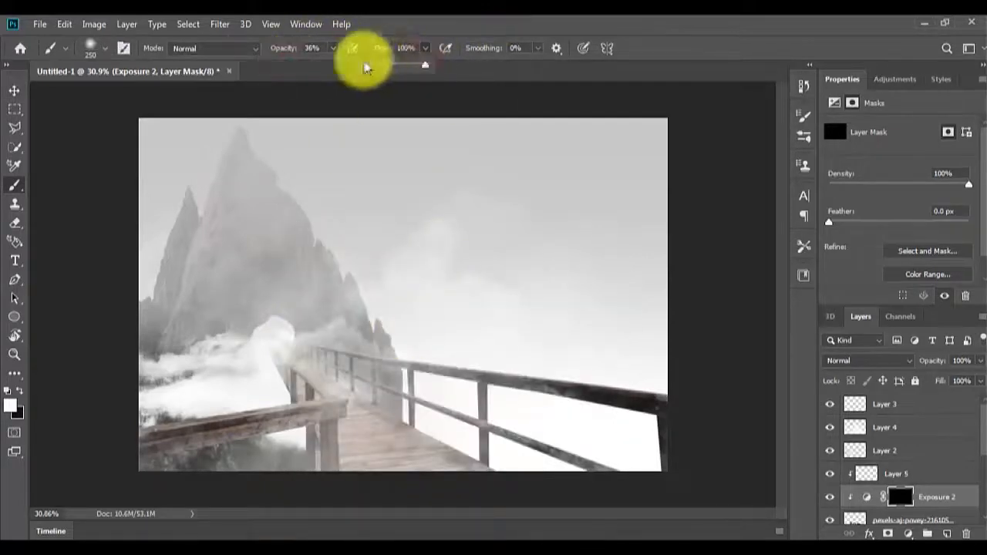
{"action": "mouse_move", "coordinate": [296, 361]}
{"action": "left_mouse_down"}
{"action": "mouse_move", "coordinate": [336, 389]}
{"action": "mouse_move", "coordinate": [361, 446]}
{"action": "mouse_move", "coordinate": [468, 479]}
{"action": "mouse_move", "coordinate": [476, 452]}
{"action": "mouse_move", "coordinate": [669, 399]}
{"action": "mouse_move", "coordinate": [509, 433]}
{"action": "left_mouse_up"}
{"action": "mouse_move", "coordinate": [273, 415]}
{"action": "left_mouse_down"}
{"action": "mouse_move", "coordinate": [111, 441]}
{"action": "mouse_move", "coordinate": [319, 416]}
{"action": "mouse_move", "coordinate": [70, 461]}
{"action": "mouse_move", "coordinate": [342, 403]}
{"action": "mouse_move", "coordinate": [425, 502]}
{"action": "mouse_move", "coordinate": [594, 475]}
{"action": "left_mouse_up"}
- Darken the deck edge, the near beam and posts, and the railing's outer end on the Exposure mask with a 100 px brush
{"action": "scroll", "coordinate": [295, 395], "scroll_direction": "up", "scroll_amount": 5}
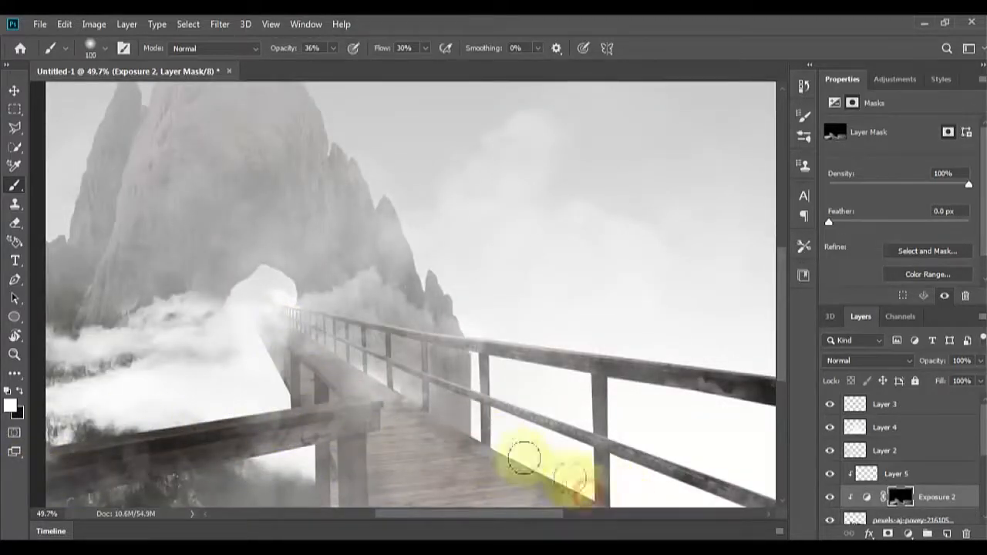
{"action": "mouse_move", "coordinate": [524, 460]}
{"action": "left_mouse_down"}
{"action": "mouse_move", "coordinate": [441, 419]}
{"action": "mouse_move", "coordinate": [338, 461]}
{"action": "mouse_move", "coordinate": [559, 453]}
{"action": "left_mouse_up"}
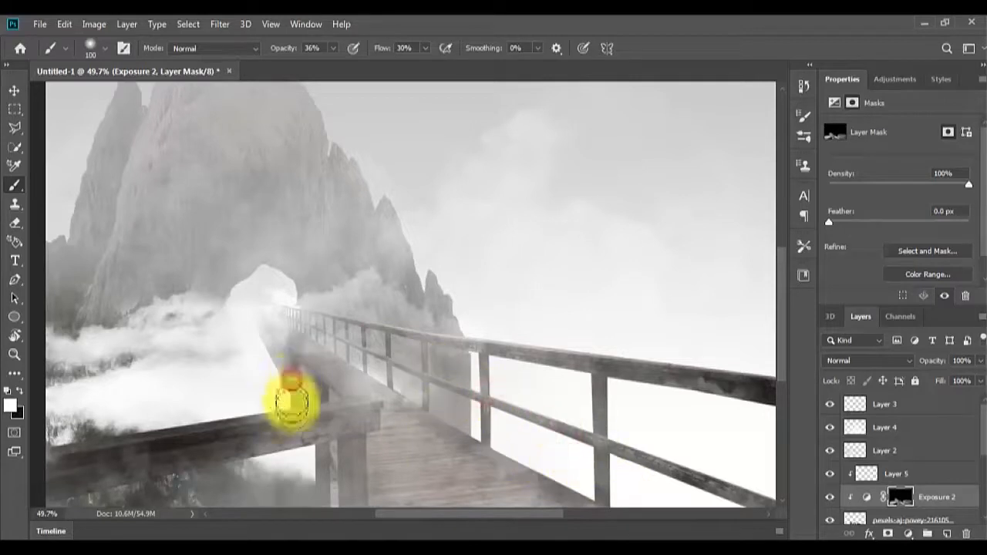
{"action": "mouse_move", "coordinate": [292, 399]}
{"action": "left_mouse_down"}
{"action": "mouse_move", "coordinate": [314, 500]}
{"action": "mouse_move", "coordinate": [328, 438]}
{"action": "mouse_move", "coordinate": [279, 404]}
{"action": "left_mouse_up"}
{"action": "mouse_move", "coordinate": [34, 450]}
{"action": "left_mouse_down"}
{"action": "mouse_move", "coordinate": [333, 495]}
{"action": "mouse_move", "coordinate": [368, 478]}
{"action": "left_mouse_up"}
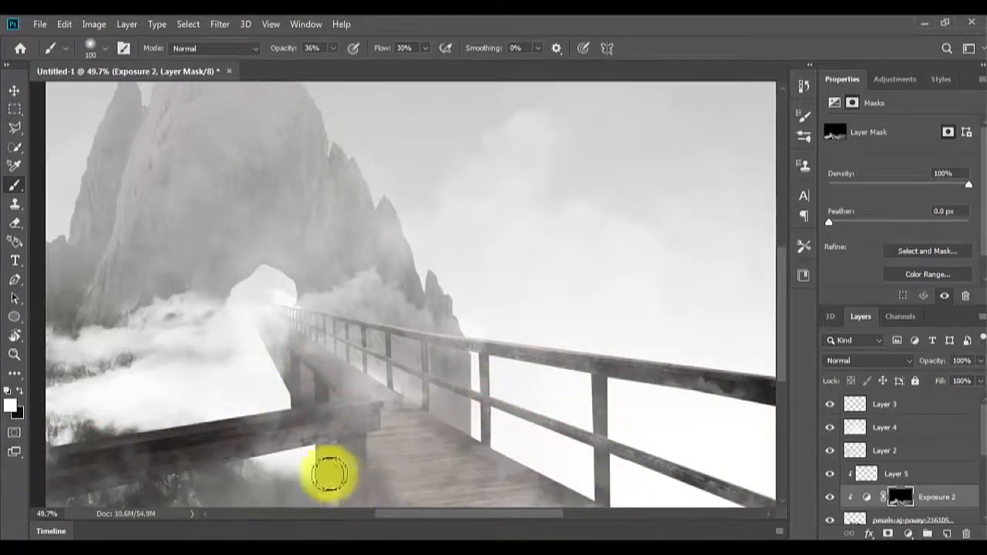
{"action": "left_click_drag", "start_coordinate": [709, 463], "coordinate": [540, 419]}
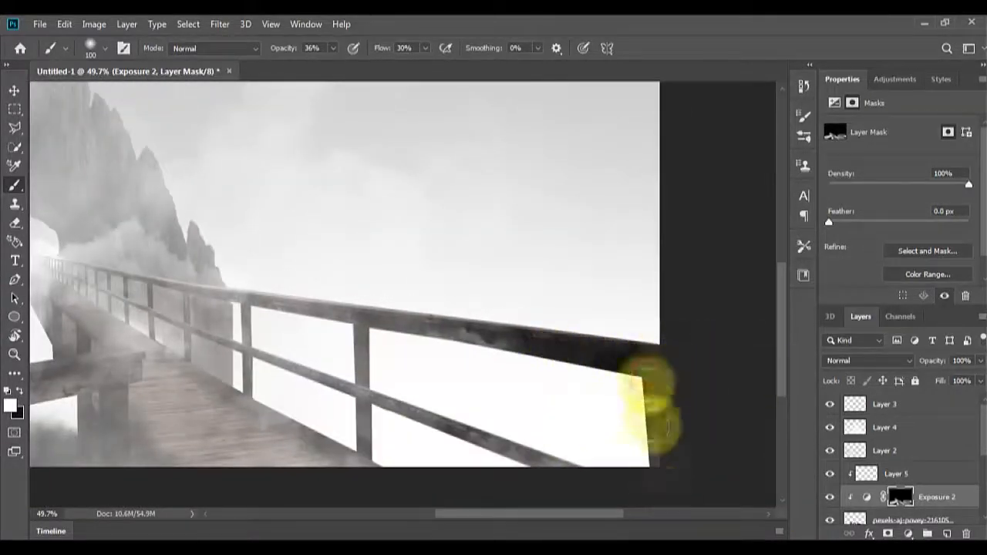
{"action": "left_click_drag", "start_coordinate": [320, 386], "coordinate": [651, 447]}
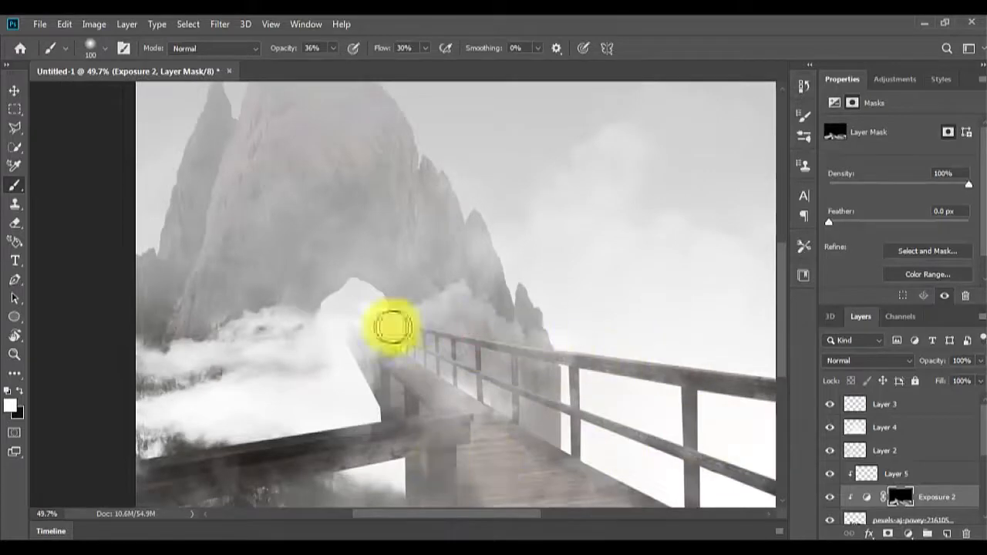
- Darken the boardwalk's deck planks further on the Exposure mask with a 175 px brush
{"action": "scroll", "coordinate": [451, 398], "scroll_direction": "down", "scroll_amount": 2}
{"action": "scroll", "coordinate": [451, 397], "scroll_direction": "up", "scroll_amount": 2}
{"action": "left_click_drag", "start_coordinate": [347, 494], "coordinate": [462, 386]}
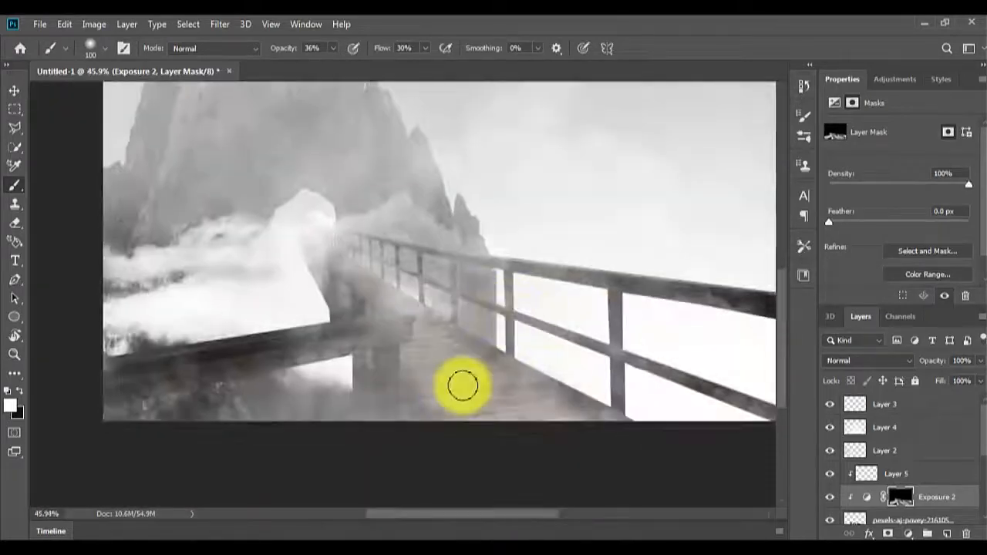
{"action": "key", "text": "]"}
{"action": "key", "text": "]"}
{"action": "key", "text": "]"}
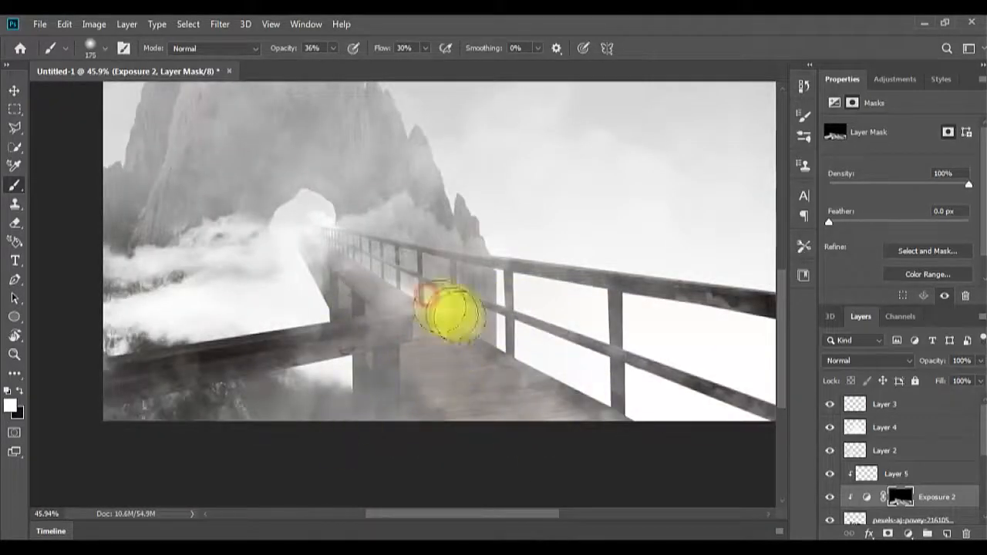
{"action": "key", "text": "v"}
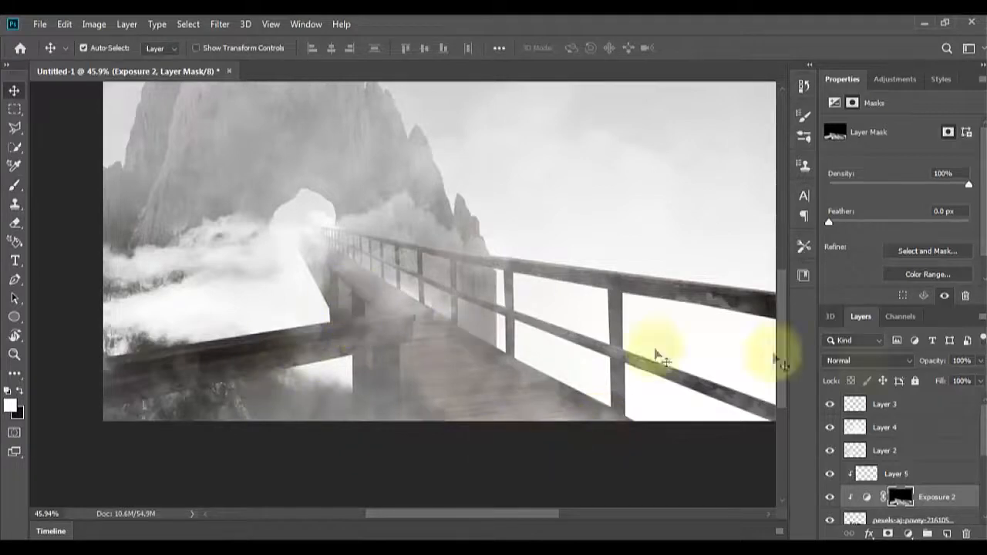
{"action": "scroll", "coordinate": [579, 267], "scroll_direction": "down", "scroll_amount": 3}
{"action": "scroll", "coordinate": [309, 310], "scroll_direction": "up", "scroll_amount": 2}
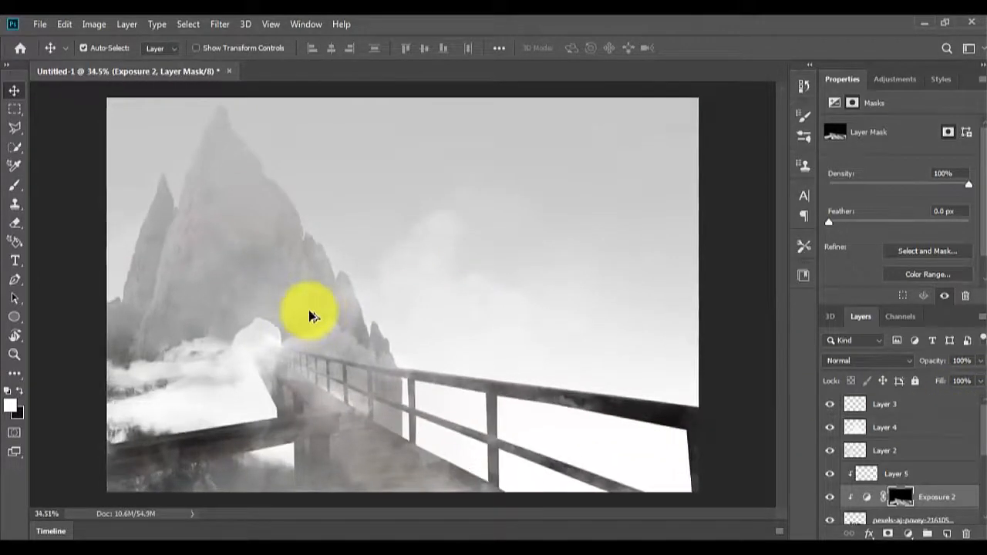
{"action": "scroll", "coordinate": [309, 310], "scroll_direction": "down", "scroll_amount": 2}
{"action": "left_click_drag", "start_coordinate": [274, 313], "coordinate": [363, 346]}
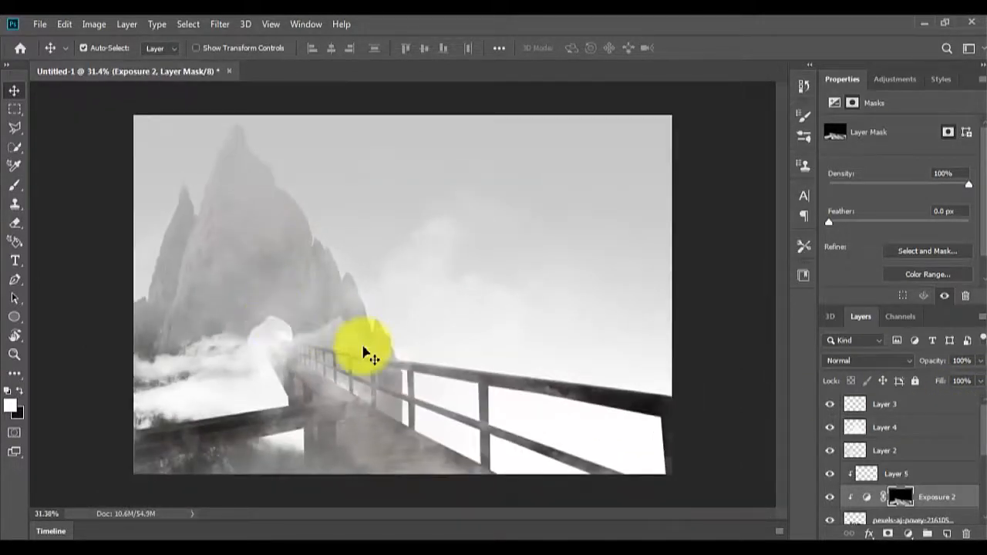
- Place the misty rock peak photo (2335126) from the Photoshop folder and move its layer directly below the boardwalk layer
{"action": "mouse_move", "coordinate": [439, 538]}
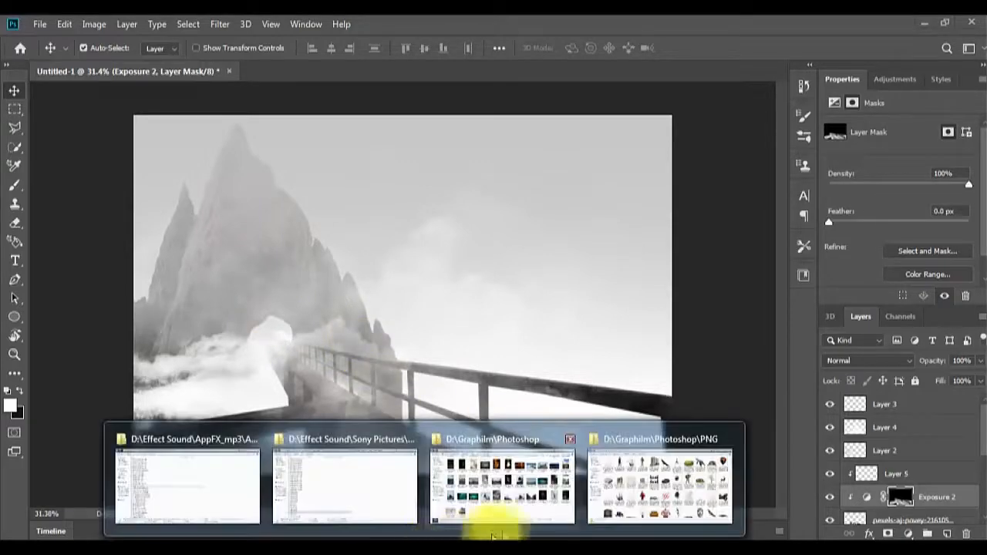
{"action": "left_click", "coordinate": [476, 472]}
{"action": "left_click", "coordinate": [388, 378]}
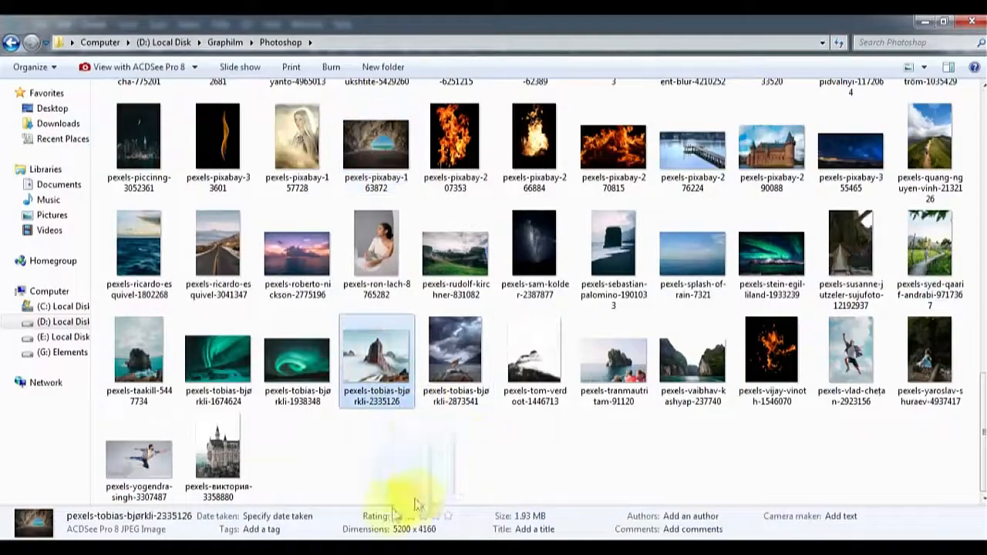
{"action": "left_click_drag", "start_coordinate": [414, 505], "coordinate": [397, 326]}
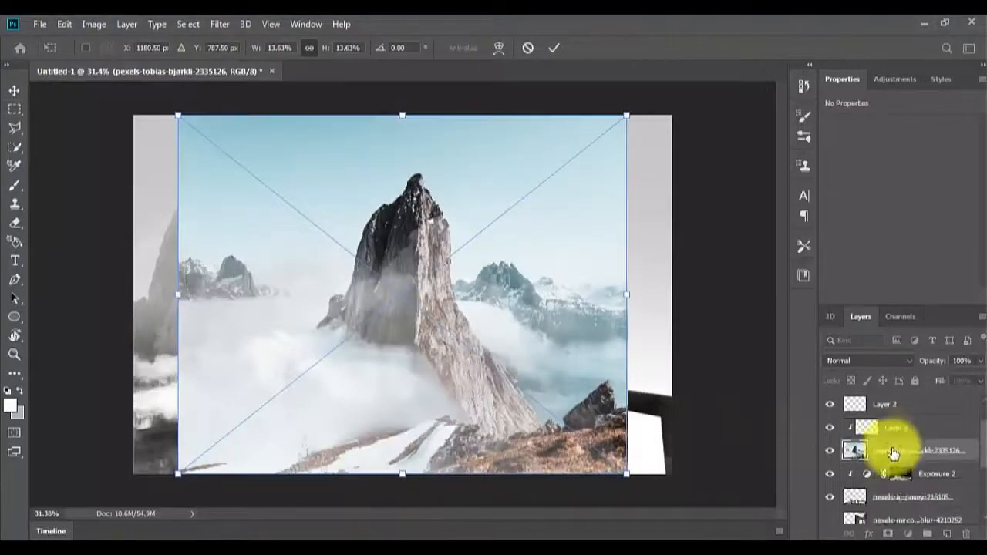
{"action": "left_click_drag", "start_coordinate": [893, 453], "coordinate": [871, 508]}
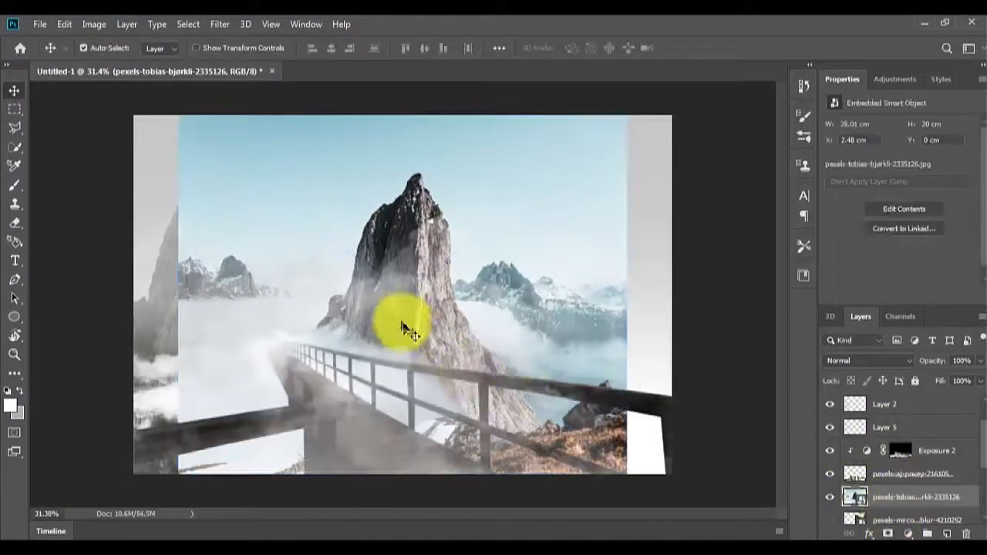
- Try to shift the placed peak photo sideways behind the boardwalk, and undo the move
{"action": "left_click_drag", "start_coordinate": [403, 327], "coordinate": [465, 324]}
{"action": "key", "text": "ctrl+z"}
{"action": "scroll", "coordinate": [900, 471], "scroll_direction": "down", "scroll_amount": 2}
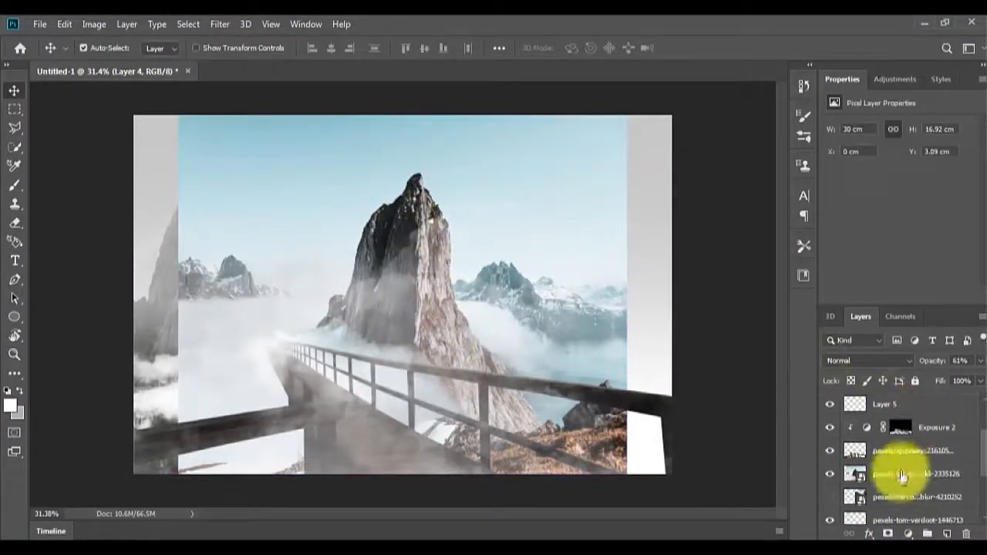
- Shift the rock peak photo about 7 cm to the right and 0.5 cm down, and rasterize its layer for erasing
{"action": "left_click", "coordinate": [903, 476]}
{"action": "key", "text": "ctrl+t"}
{"action": "left_click_drag", "start_coordinate": [627, 286], "coordinate": [698, 297]}
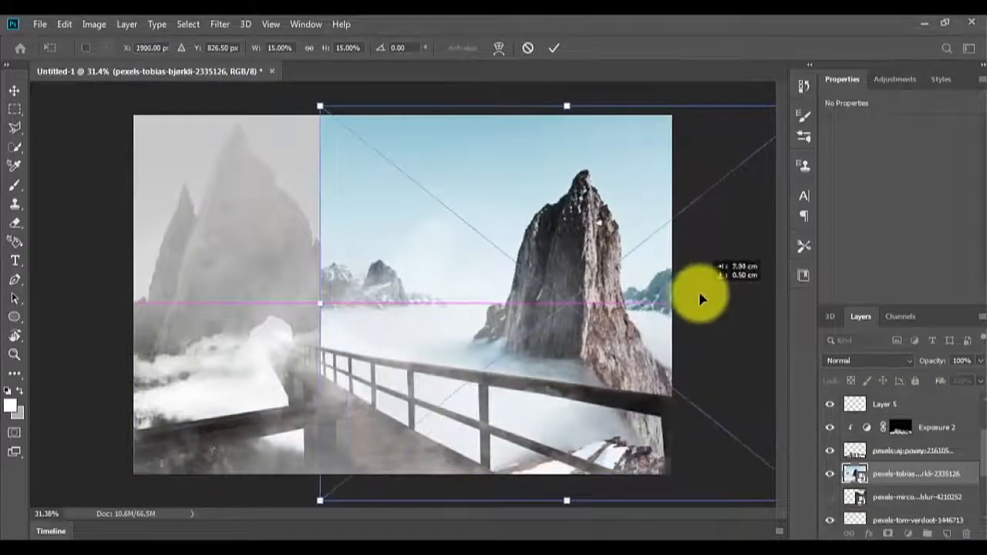
{"action": "key", "text": "Return"}
{"action": "key", "text": "e"}
{"action": "left_click", "coordinate": [360, 293]}
{"action": "key", "text": "Return"}
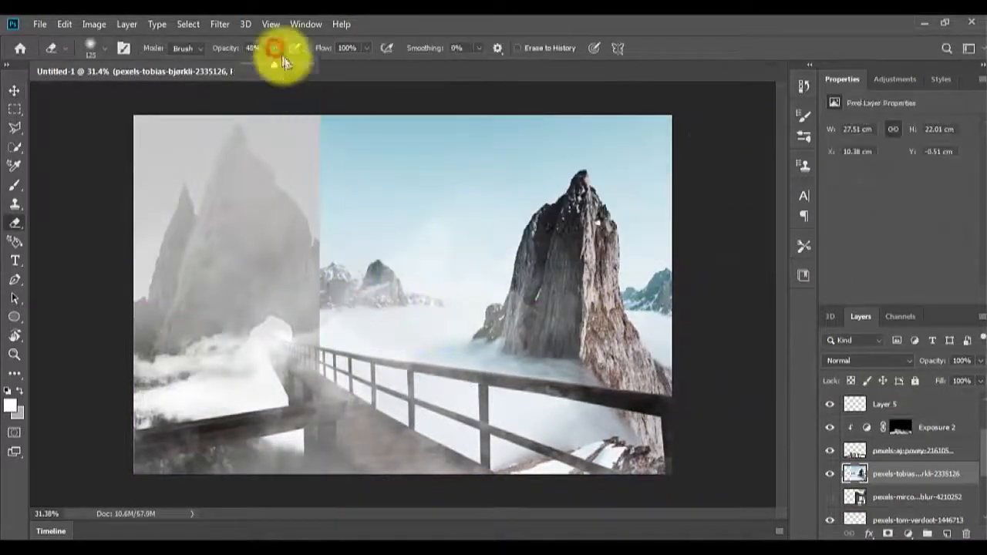
- Erase the blue sky around the rock peak with a 300 px eraser at 100% opacity
{"action": "left_click_drag", "start_coordinate": [284, 62], "coordinate": [342, 78]}
{"action": "key", "text": "bracketright"}
{"action": "key", "text": "bracketright"}
{"action": "key", "text": "bracketright"}
{"action": "key", "text": "bracketright"}
{"action": "key", "text": "bracketright"}
{"action": "mouse_move", "coordinate": [316, 292]}
{"action": "left_mouse_down"}
{"action": "mouse_move", "coordinate": [427, 275]}
{"action": "mouse_move", "coordinate": [370, 216]}
{"action": "mouse_move", "coordinate": [303, 188]}
{"action": "mouse_move", "coordinate": [337, 195]}
{"action": "left_mouse_up"}
{"action": "mouse_move", "coordinate": [401, 282]}
{"action": "left_mouse_down"}
{"action": "mouse_move", "coordinate": [455, 263]}
{"action": "mouse_move", "coordinate": [428, 124]}
{"action": "mouse_move", "coordinate": [396, 123]}
{"action": "mouse_move", "coordinate": [563, 102]}
{"action": "mouse_move", "coordinate": [697, 121]}
{"action": "mouse_move", "coordinate": [677, 202]}
{"action": "mouse_move", "coordinate": [596, 136]}
{"action": "mouse_move", "coordinate": [657, 169]}
{"action": "left_mouse_up"}
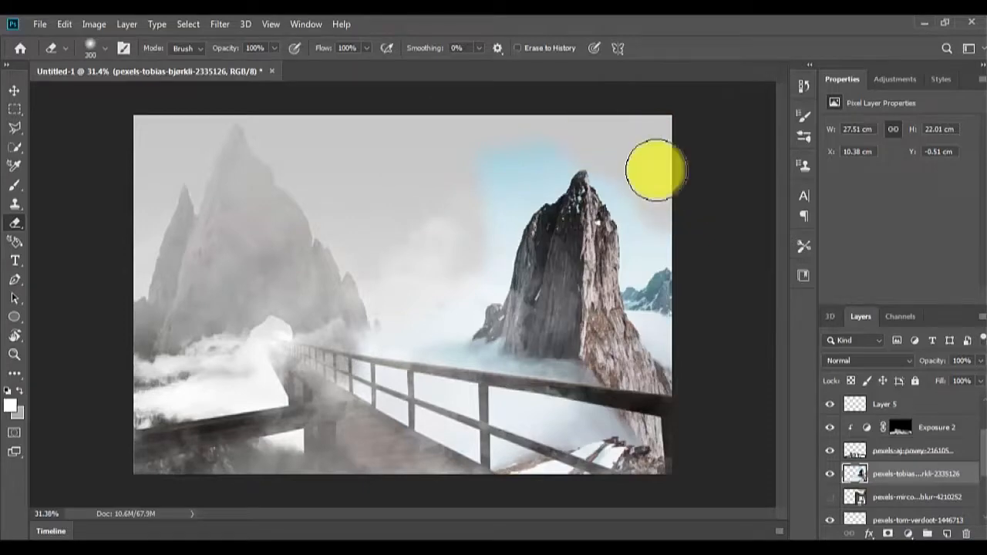
- Select the remaining sky along the peak's left edge with the Quick Selection tool and delete it
{"action": "scroll", "coordinate": [581, 202], "scroll_direction": "up", "scroll_amount": 12}
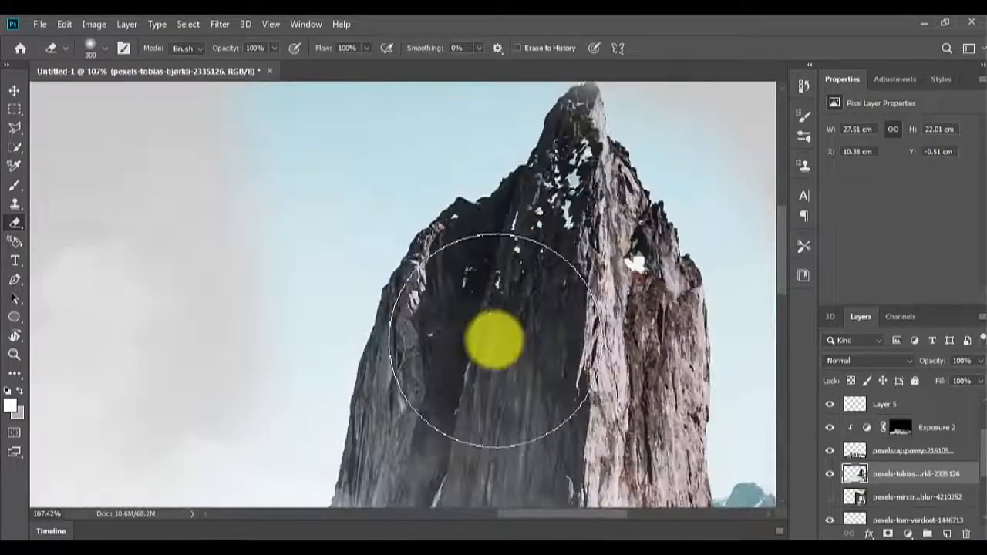
{"action": "key", "text": "w"}
{"action": "left_click_drag", "start_coordinate": [364, 284], "coordinate": [339, 274]}
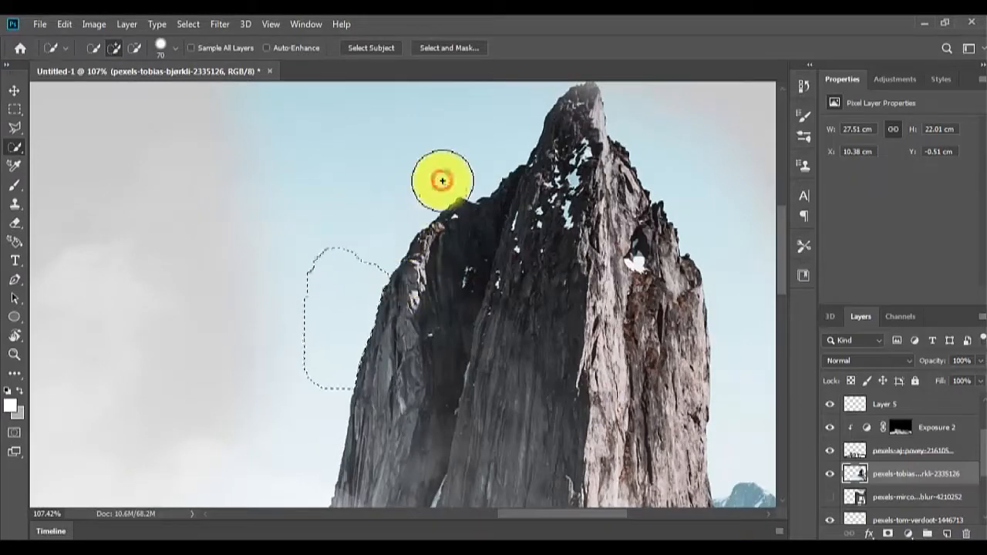
{"action": "left_click_drag", "start_coordinate": [442, 181], "coordinate": [488, 211]}
{"action": "left_click", "coordinate": [337, 410]}
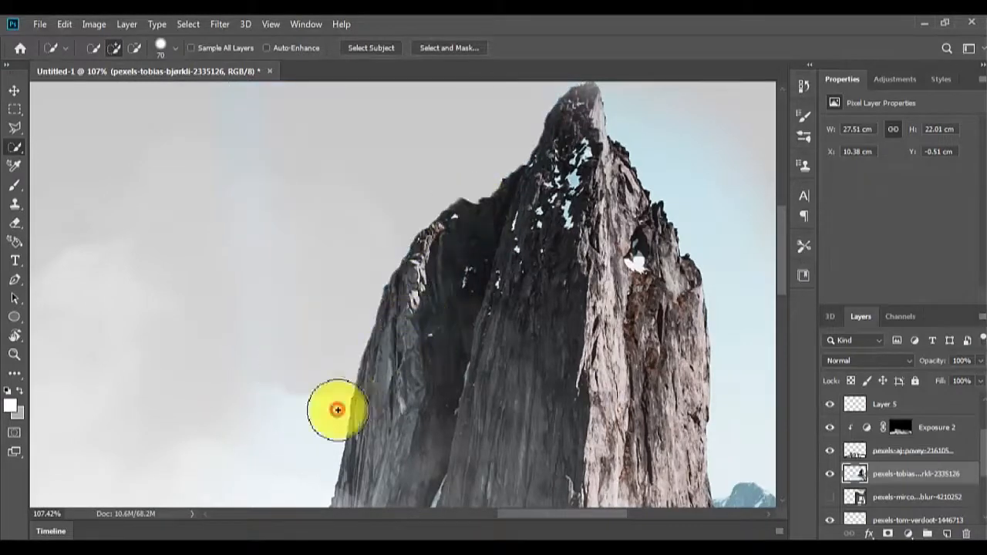
{"action": "left_click_drag", "start_coordinate": [391, 377], "coordinate": [527, 177]}
{"action": "key", "text": "Delete"}
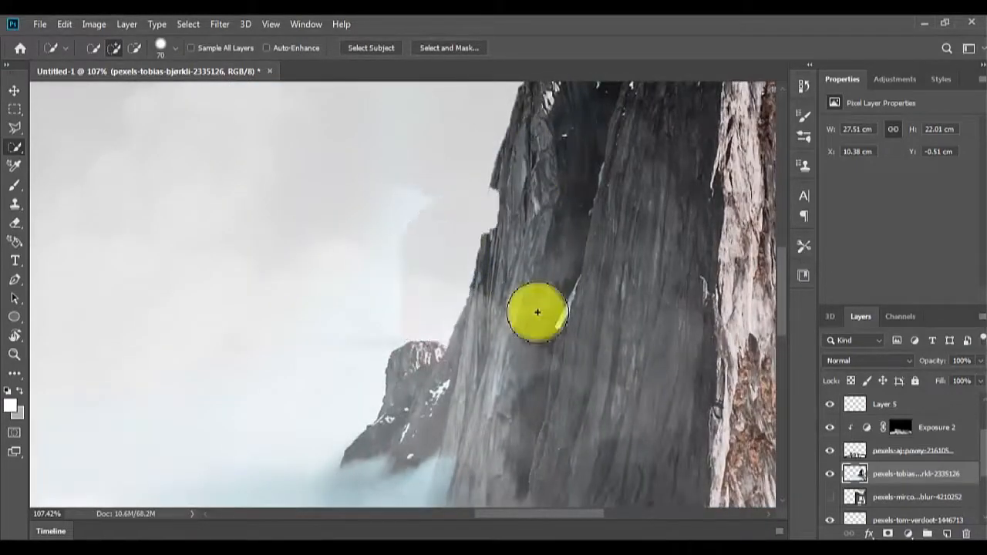
- Erase the leftover haze beside the peak's left flank with a smaller eraser of about 175 px
{"action": "key", "text": "e"}
{"action": "key", "text": "["}
{"action": "key", "text": "["}
{"action": "left_click", "coordinate": [392, 288]}
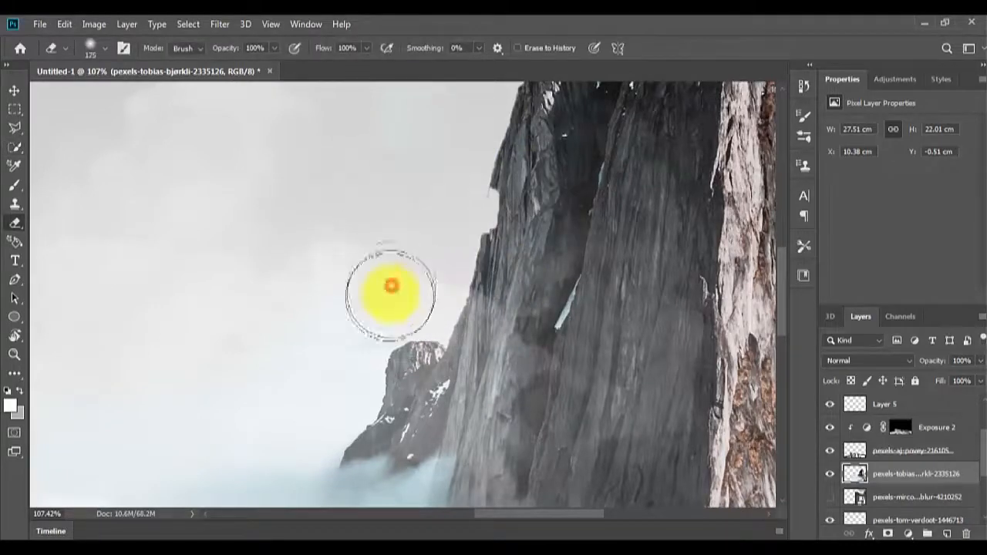
{"action": "left_click_drag", "start_coordinate": [422, 105], "coordinate": [352, 240]}
{"action": "left_click_drag", "start_coordinate": [370, 86], "coordinate": [367, 266]}
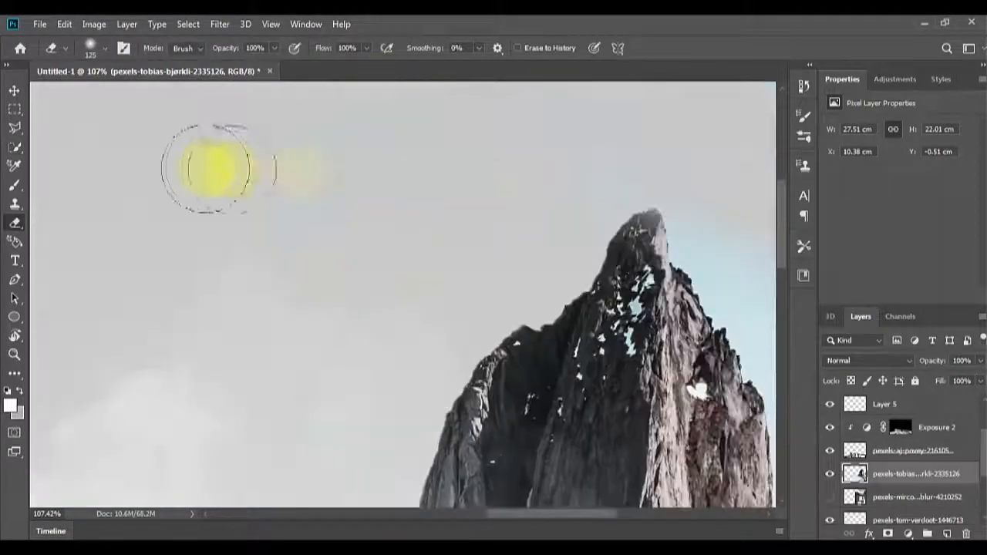
- Select the sky along the peak's right side with the Quick Selection tool, delete it and deselect
{"action": "left_click_drag", "start_coordinate": [655, 223], "coordinate": [313, 213]}
{"action": "left_click_drag", "start_coordinate": [484, 356], "coordinate": [438, 161]}
{"action": "key", "text": "w"}
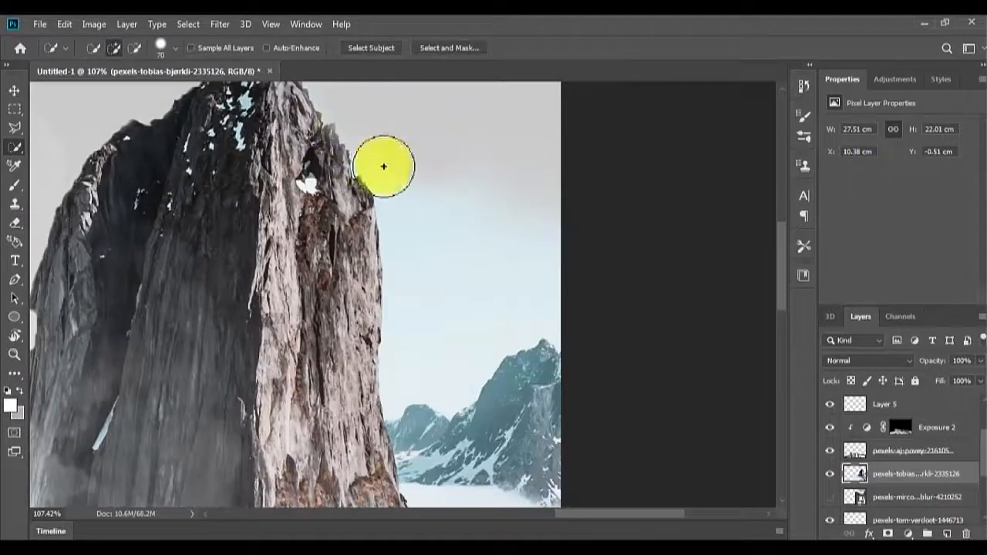
{"action": "key", "text": "Delete"}
{"action": "key", "text": "ctrl+d"}
{"action": "left_click_drag", "start_coordinate": [370, 226], "coordinate": [497, 376]}
{"action": "left_click", "coordinate": [426, 196]}
{"action": "key", "text": "ctrl+d"}
- Trace the leftover sky fringe along the peak's ridge with the Lasso tool and delete it
{"action": "scroll", "coordinate": [424, 188], "scroll_direction": "up", "scroll_amount": 7}
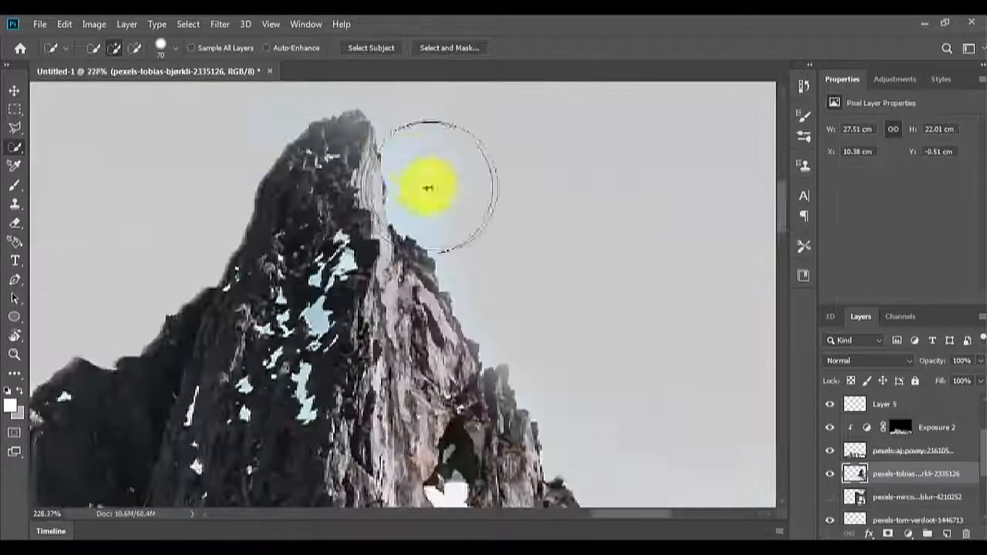
{"action": "key", "text": "l"}
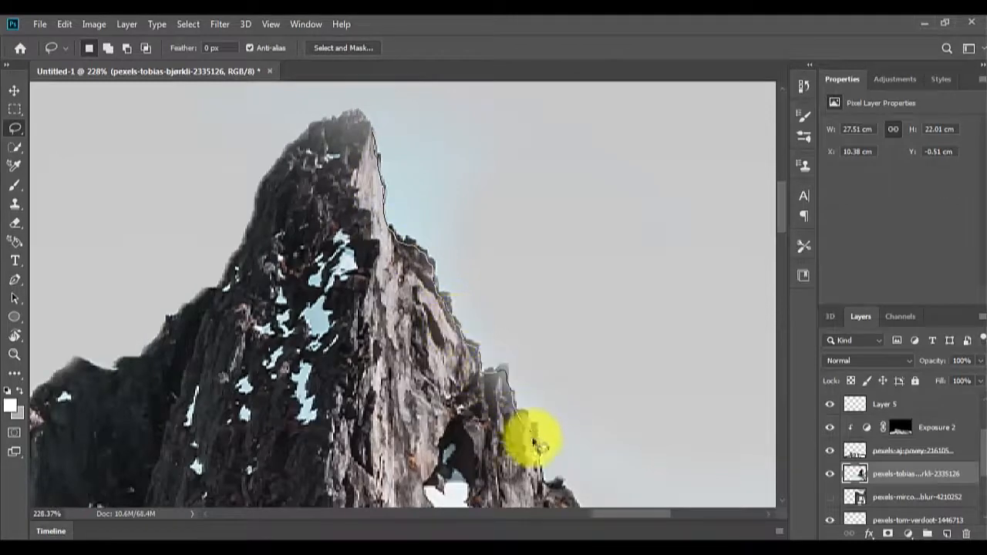
{"action": "left_click_drag", "start_coordinate": [556, 90], "coordinate": [561, 88]}
{"action": "key", "text": "Delete"}
{"action": "key", "text": "ctrl+d"}
{"action": "left_click_drag", "start_coordinate": [534, 182], "coordinate": [567, 336]}
{"action": "mouse_move", "coordinate": [249, 444]}
{"action": "left_mouse_down"}
{"action": "mouse_move", "coordinate": [347, 288]}
{"action": "mouse_move", "coordinate": [282, 40]}
{"action": "mouse_move", "coordinate": [176, 463]}
{"action": "left_mouse_up"}
{"action": "key", "text": "Delete"}
{"action": "key", "text": "ctrl+d"}
{"action": "key", "text": "v"}
{"action": "scroll", "coordinate": [319, 368], "scroll_direction": "down", "scroll_amount": 7}
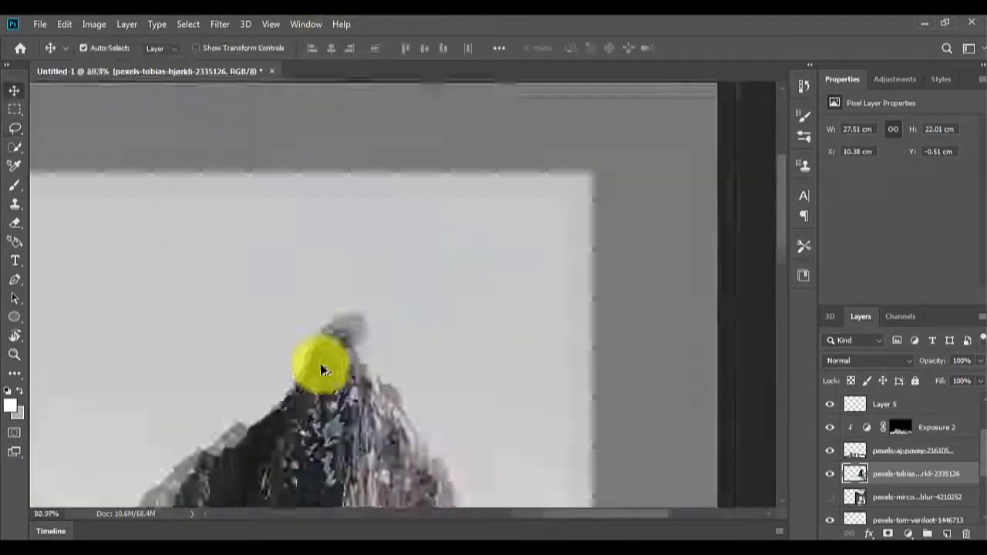
{"action": "scroll", "coordinate": [609, 220], "scroll_direction": "up", "scroll_amount": 8}
{"action": "key", "text": "l"}
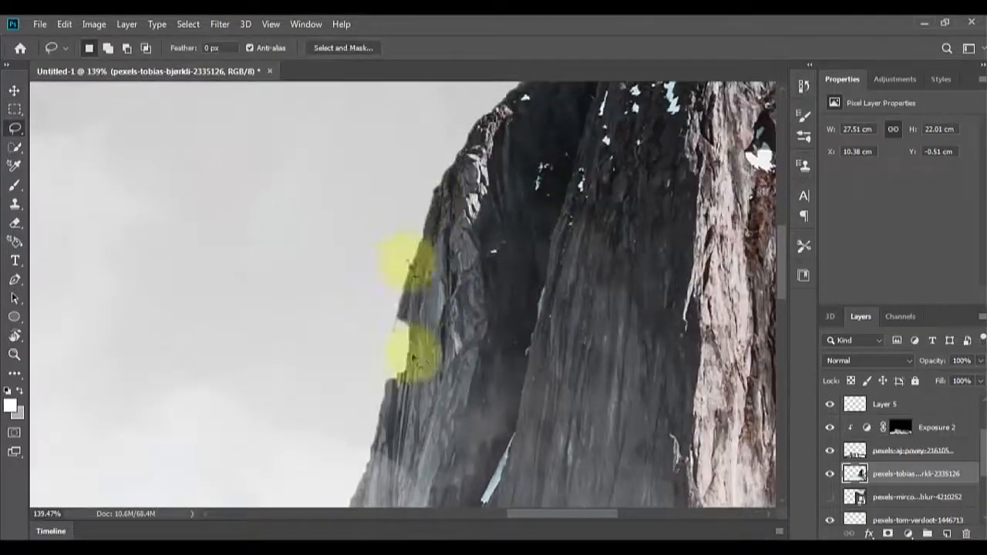
{"action": "key", "text": "ctrl+d"}
{"action": "key", "text": "v"}
{"action": "scroll", "coordinate": [463, 368], "scroll_direction": "down", "scroll_amount": 9}
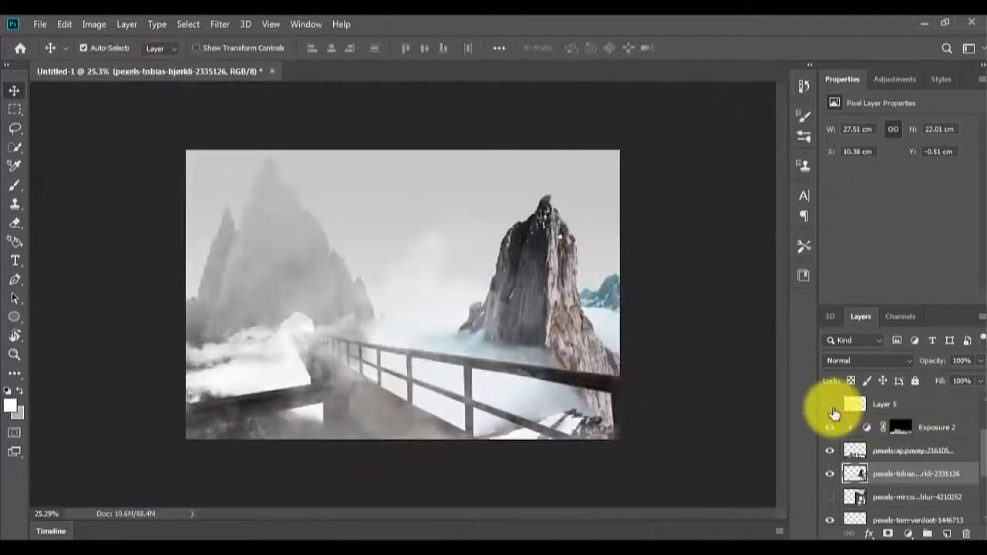
- Move the rock peak layer directly below Layer 1 in the layer stack
{"action": "scroll", "coordinate": [909, 474], "scroll_direction": "down", "scroll_amount": 2}
{"action": "left_click_drag", "start_coordinate": [902, 429], "coordinate": [896, 505]}
{"action": "scroll", "coordinate": [419, 310], "scroll_direction": "up", "scroll_amount": 5}
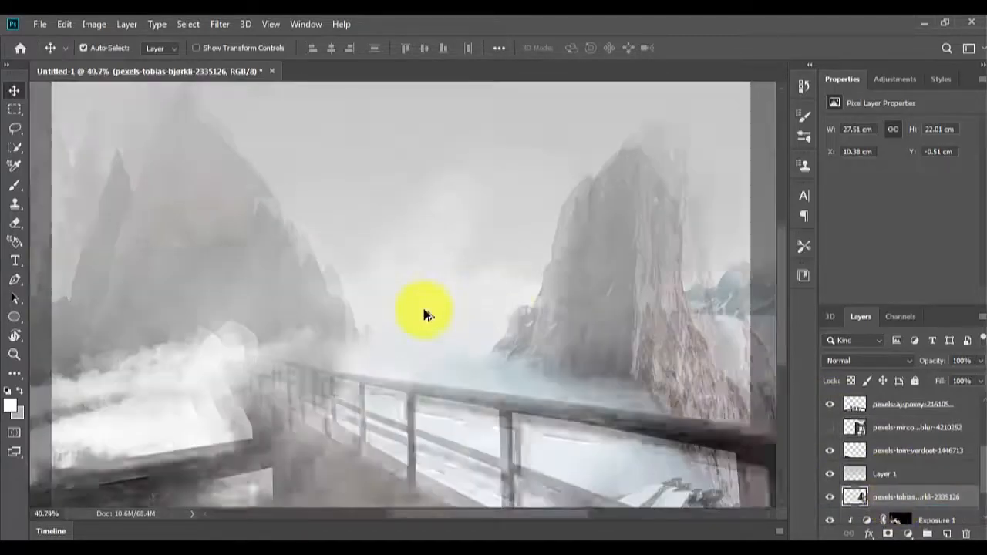
- Select fog Layer 4 and erase its fog over and around the rock peak
{"action": "right_click", "coordinate": [512, 291]}
{"action": "left_click", "coordinate": [515, 297]}
{"action": "left_click", "coordinate": [831, 405]}
{"action": "left_click", "coordinate": [831, 406]}
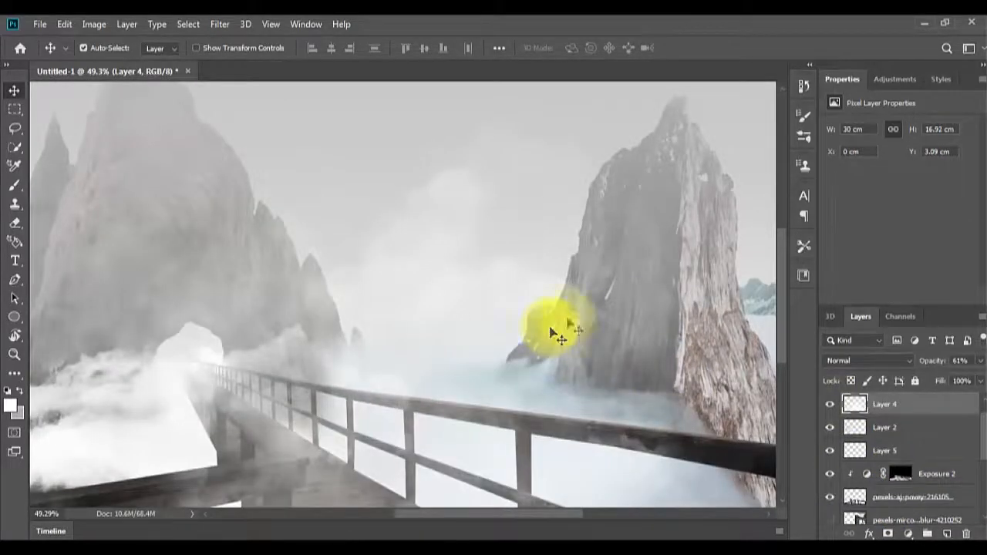
{"action": "key", "text": "e"}
{"action": "mouse_move", "coordinate": [609, 308]}
{"action": "left_mouse_down"}
{"action": "mouse_move", "coordinate": [636, 326]}
{"action": "mouse_move", "coordinate": [601, 177]}
{"action": "mouse_move", "coordinate": [580, 170]}
{"action": "mouse_move", "coordinate": [613, 235]}
{"action": "mouse_move", "coordinate": [596, 158]}
{"action": "mouse_move", "coordinate": [521, 171]}
{"action": "left_mouse_up"}
{"action": "mouse_move", "coordinate": [439, 228]}
{"action": "left_mouse_down"}
{"action": "mouse_move", "coordinate": [438, 185]}
{"action": "mouse_move", "coordinate": [363, 198]}
{"action": "mouse_move", "coordinate": [603, 173]}
{"action": "mouse_move", "coordinate": [690, 241]}
{"action": "mouse_move", "coordinate": [736, 361]}
{"action": "mouse_move", "coordinate": [685, 187]}
{"action": "left_mouse_up"}
{"action": "key", "text": "v"}
{"action": "scroll", "coordinate": [562, 220], "scroll_direction": "down", "scroll_amount": 7}
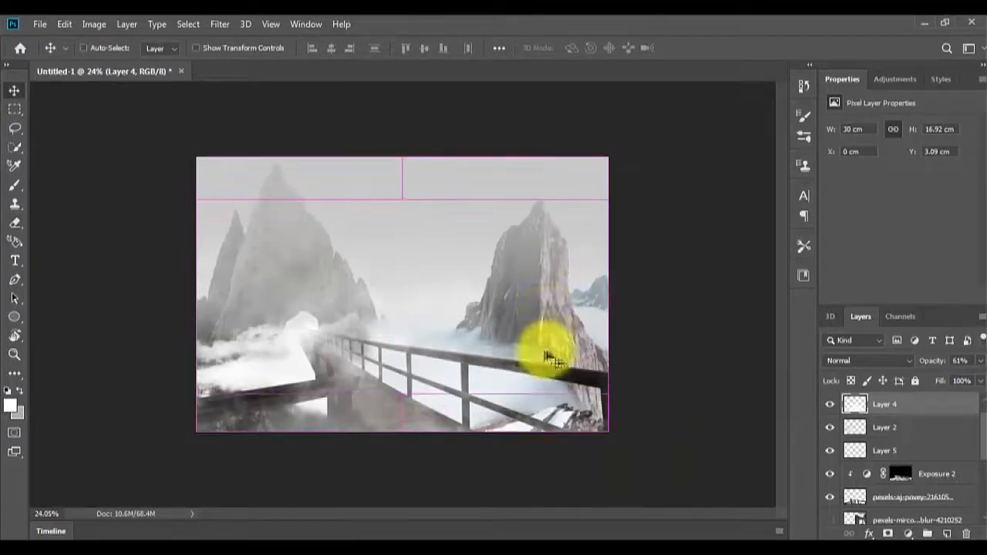
{"action": "key", "text": "ctrl+u"}
{"action": "left_click_drag", "start_coordinate": [583, 159], "coordinate": [786, 106]}
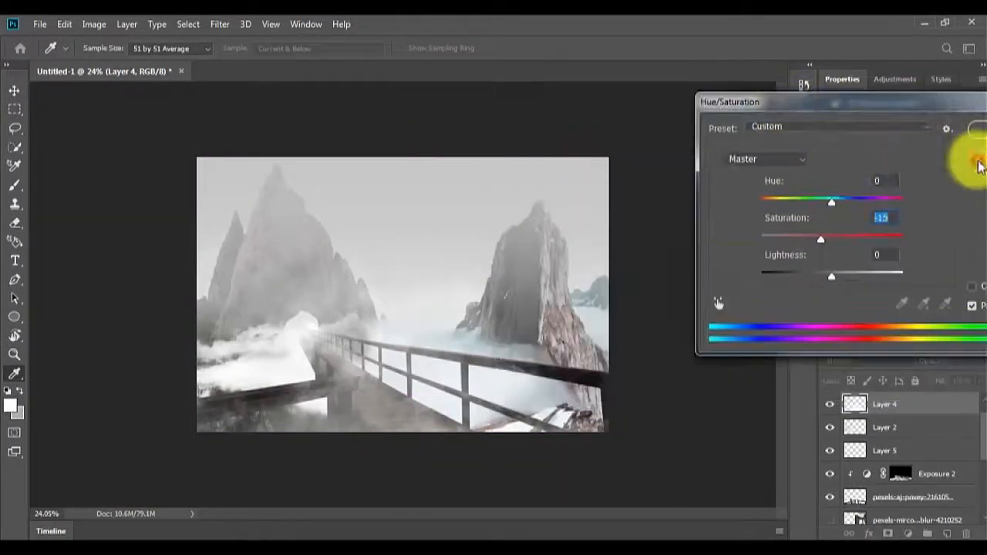
{"action": "left_click", "coordinate": [977, 161]}
- Set the rock peak layer's saturation to -10 and adjust its Levels
{"action": "left_click", "coordinate": [883, 520]}
{"action": "scroll", "coordinate": [883, 521], "scroll_direction": "down", "scroll_amount": 3}
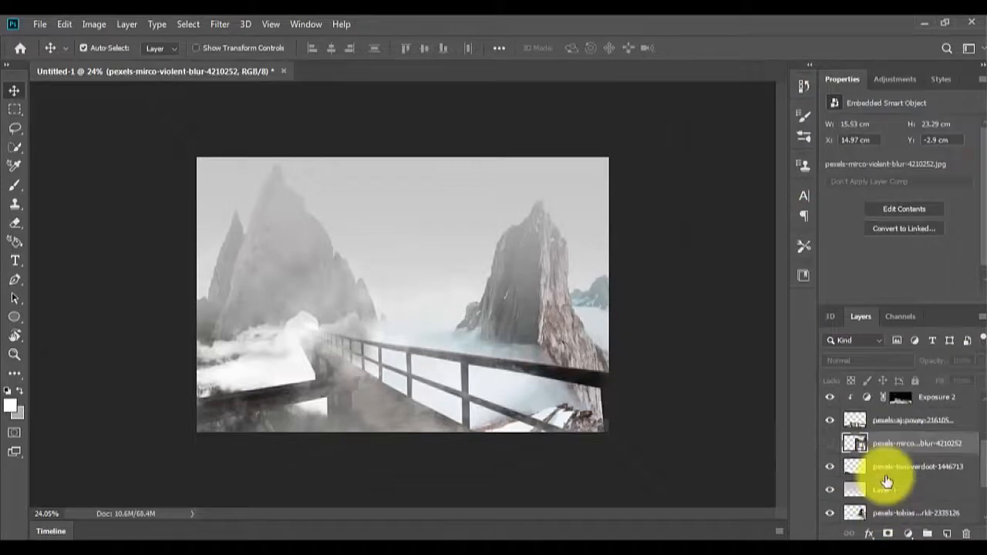
{"action": "left_click", "coordinate": [881, 515]}
{"action": "key", "text": "ctrl+u"}
{"action": "left_click_drag", "start_coordinate": [401, 92], "coordinate": [711, 104]}
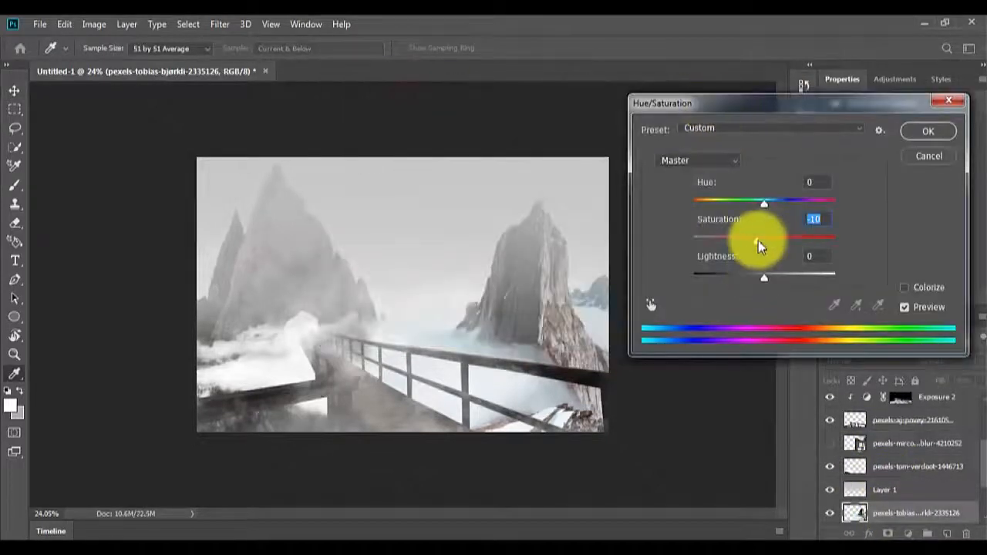
{"action": "key", "text": "Return"}
{"action": "key", "text": "ctrl+l"}
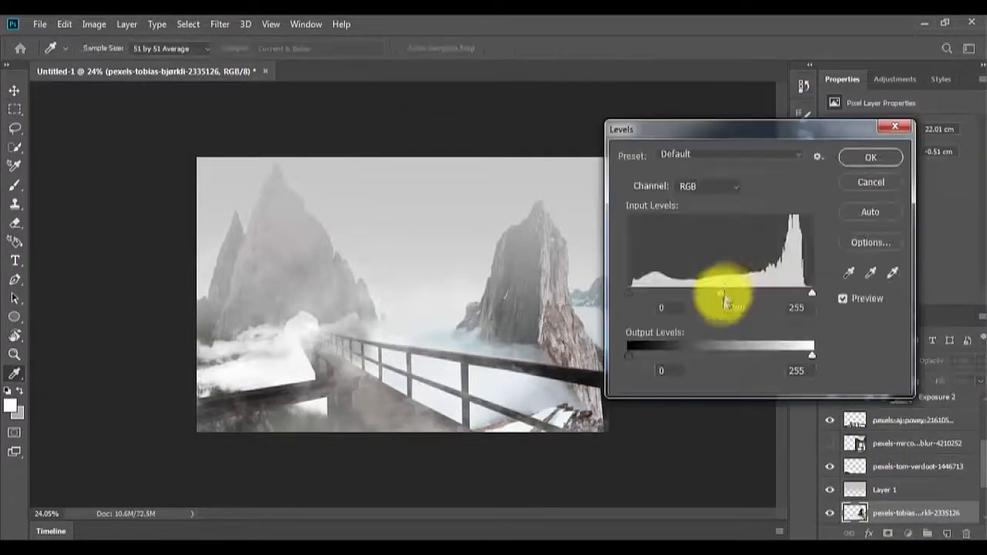
{"action": "key", "text": "Return"}
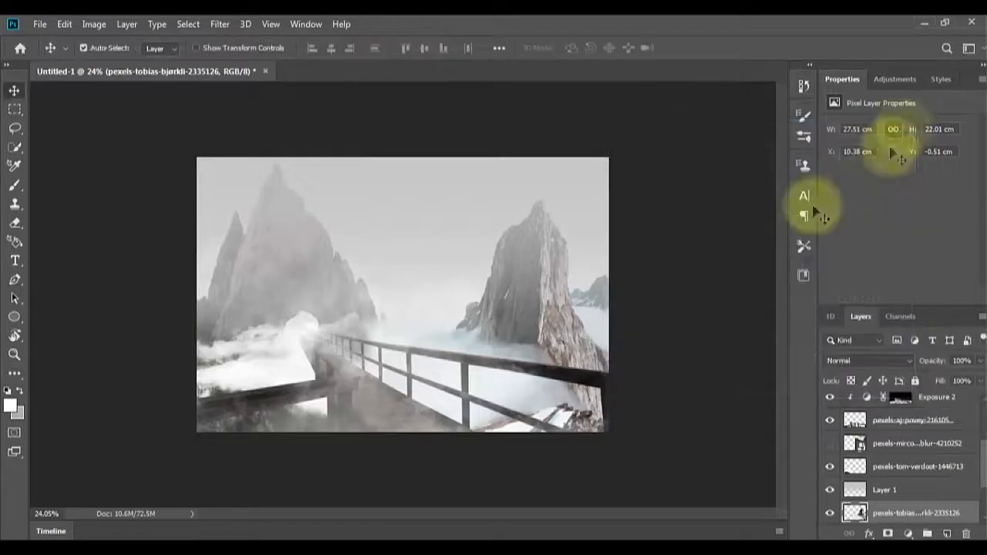
- Add an Exposure adjustment of +0.52 clipped to the rock peak layer
{"action": "left_click", "coordinate": [895, 79]}
{"action": "left_click", "coordinate": [910, 115]}
{"action": "left_click_drag", "start_coordinate": [894, 161], "coordinate": [907, 162]}
{"action": "left_click", "coordinate": [880, 295]}
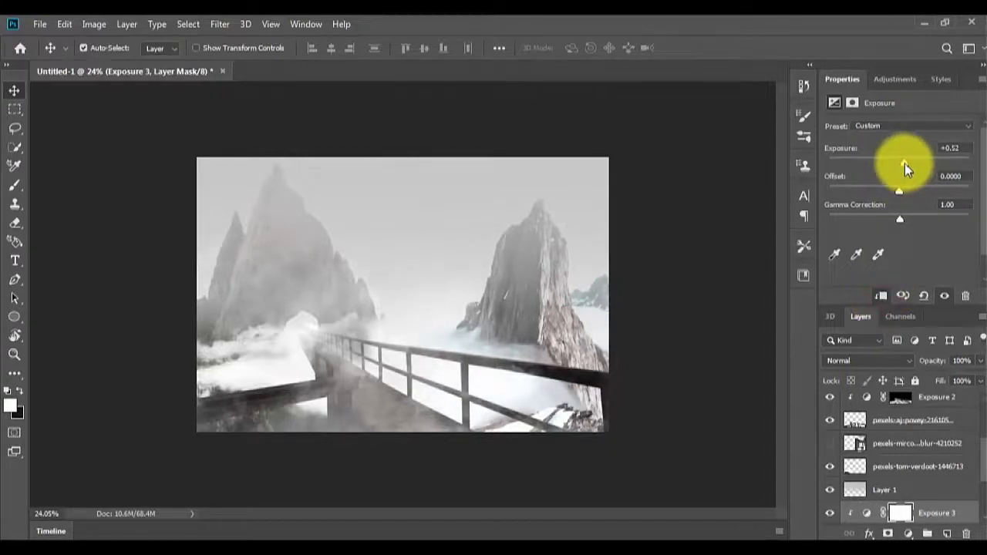
- Shift the rock peak layer's midtone color balance to +3 toward blue and slightly toward cyan
{"action": "left_click", "coordinate": [93, 24]}
{"action": "mouse_move", "coordinate": [104, 61]}
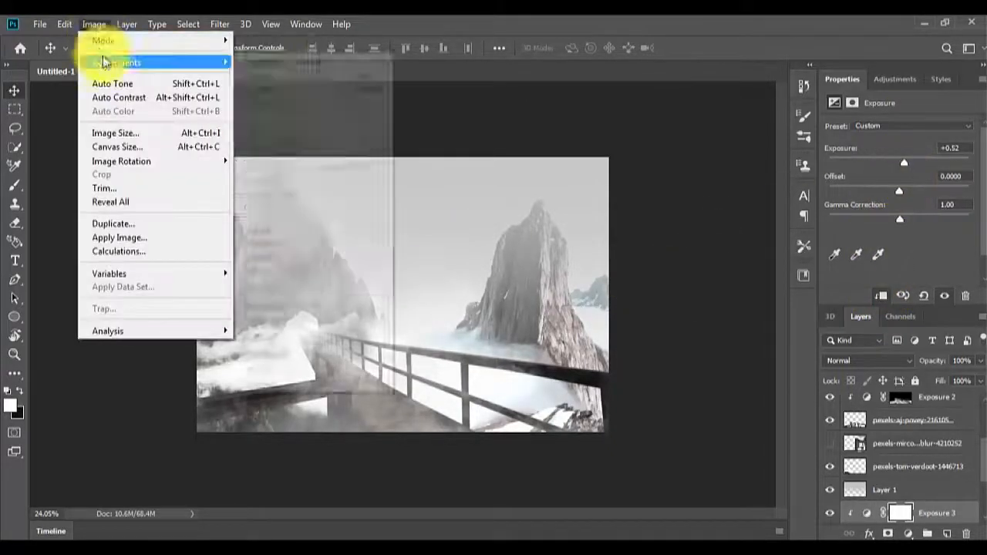
{"action": "left_click", "coordinate": [881, 489]}
{"action": "scroll", "coordinate": [899, 494], "scroll_direction": "down", "scroll_amount": 2}
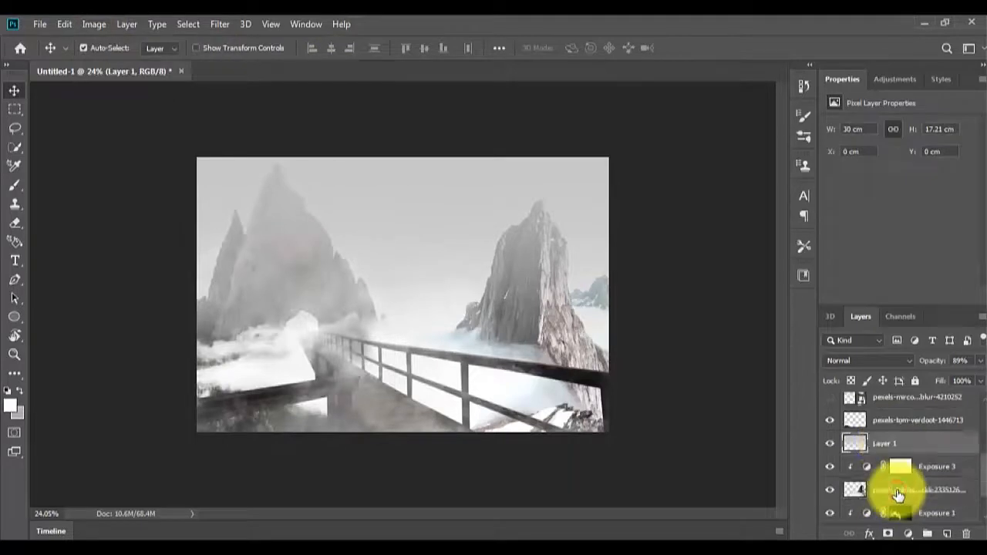
{"action": "left_click", "coordinate": [899, 494]}
{"action": "key", "text": "ctrl+b"}
{"action": "left_click_drag", "start_coordinate": [663, 187], "coordinate": [665, 190]}
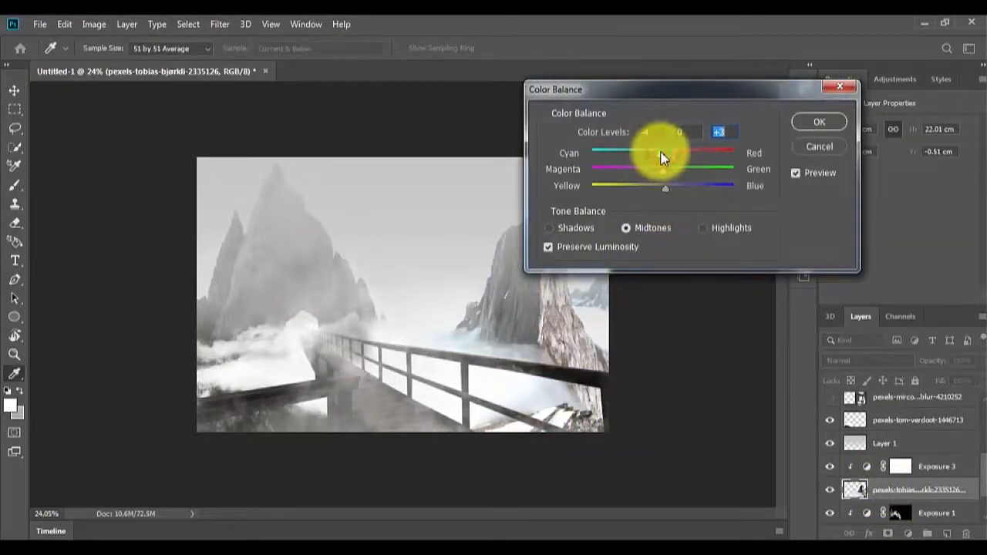
{"action": "key", "text": "Return"}
{"action": "key", "text": "v"}
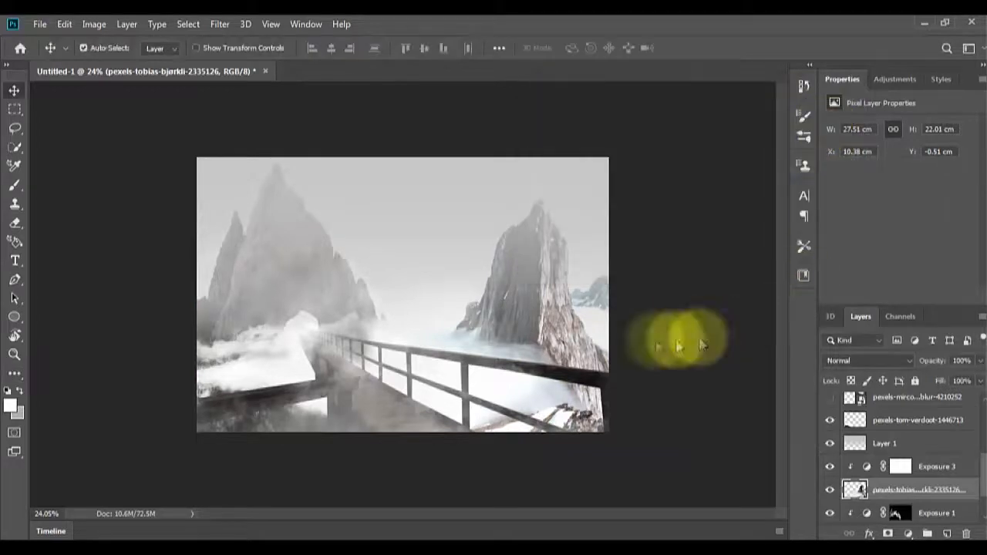
- Brighten the rock peak layer slightly with Brightness/Contrast, leaving the contrast at 0
{"action": "left_click", "coordinate": [94, 24]}
{"action": "left_click", "coordinate": [278, 39]}
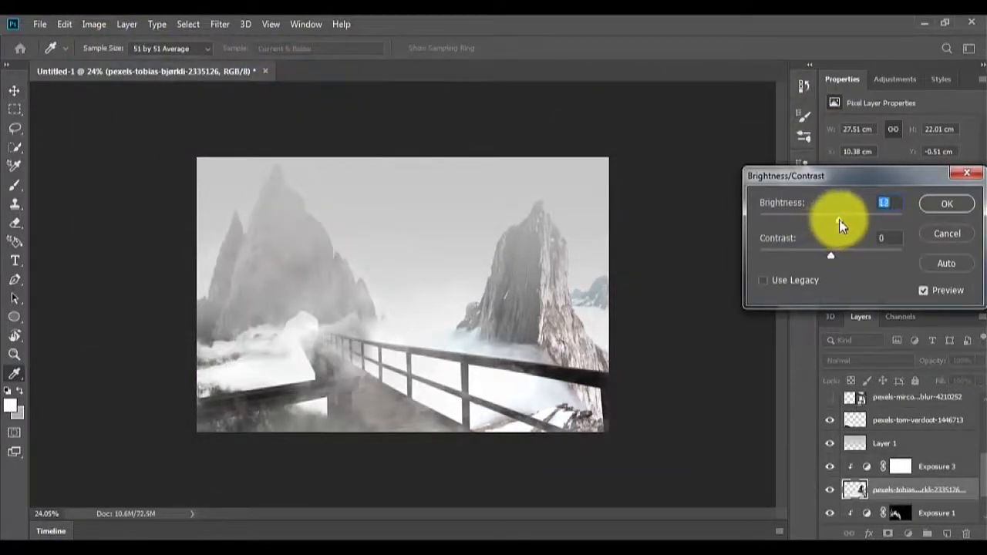
{"action": "left_click", "coordinate": [932, 206]}
- Thin the fog on Layer 4 over the boardwalk deck and railing with an 1100 px eraser at 39% opacity
{"action": "key", "text": "ctrl+0"}
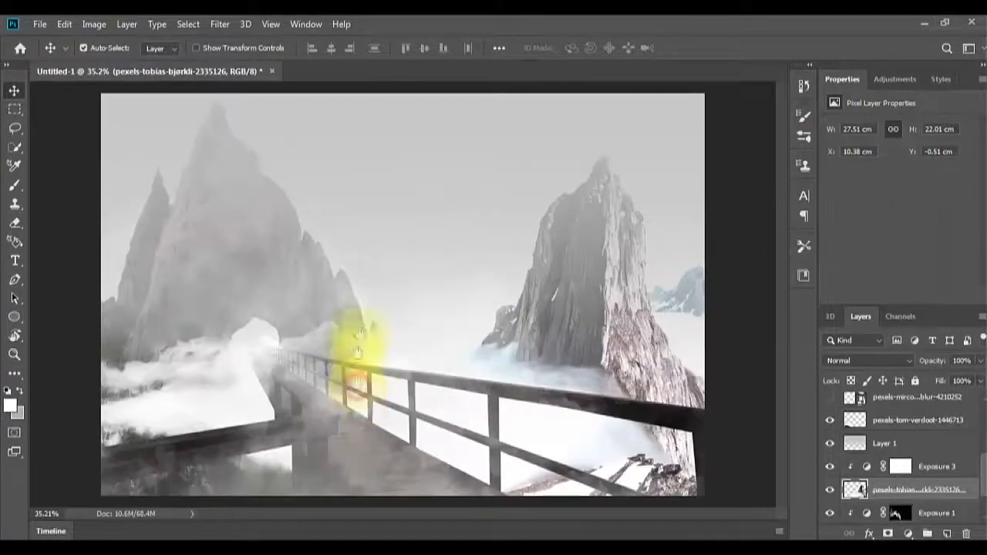
{"action": "scroll", "coordinate": [879, 440], "scroll_direction": "up", "scroll_amount": 5}
{"action": "left_click", "coordinate": [830, 427]}
{"action": "left_click", "coordinate": [831, 429]}
{"action": "left_click", "coordinate": [884, 427]}
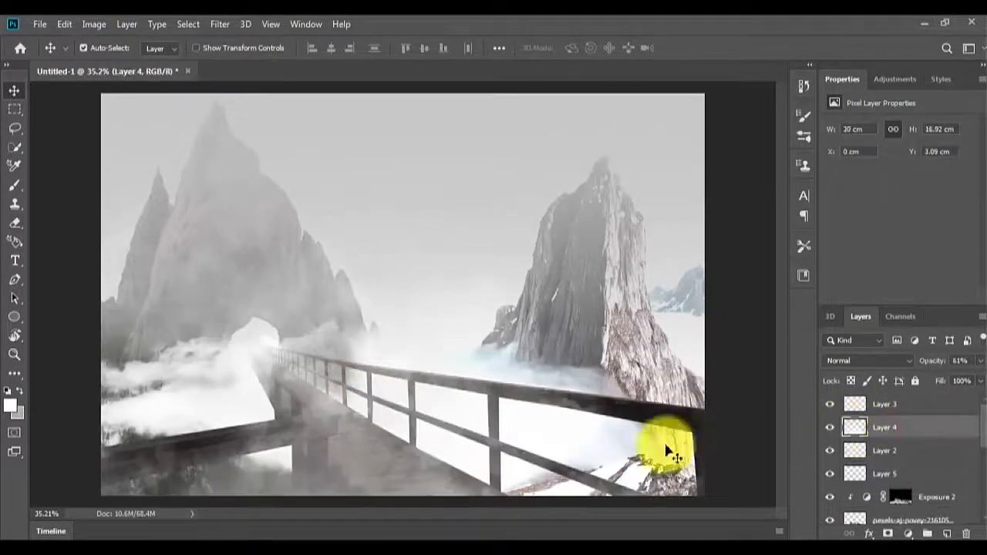
{"action": "key", "text": "e"}
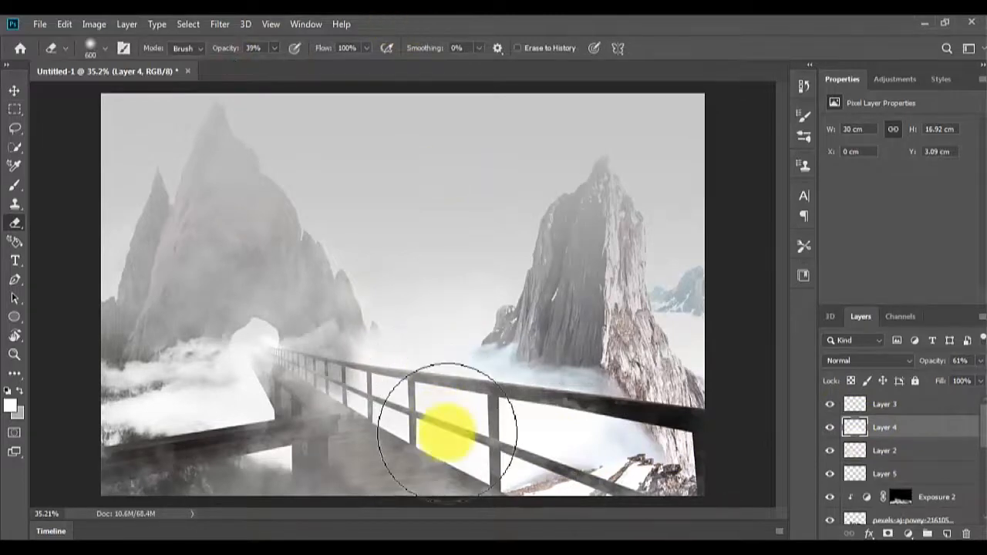
{"action": "key", "text": "]"}
{"action": "key", "text": "]"}
{"action": "key", "text": "]"}
{"action": "key", "text": "]"}
{"action": "key", "text": "]"}
{"action": "left_click", "coordinate": [438, 451]}
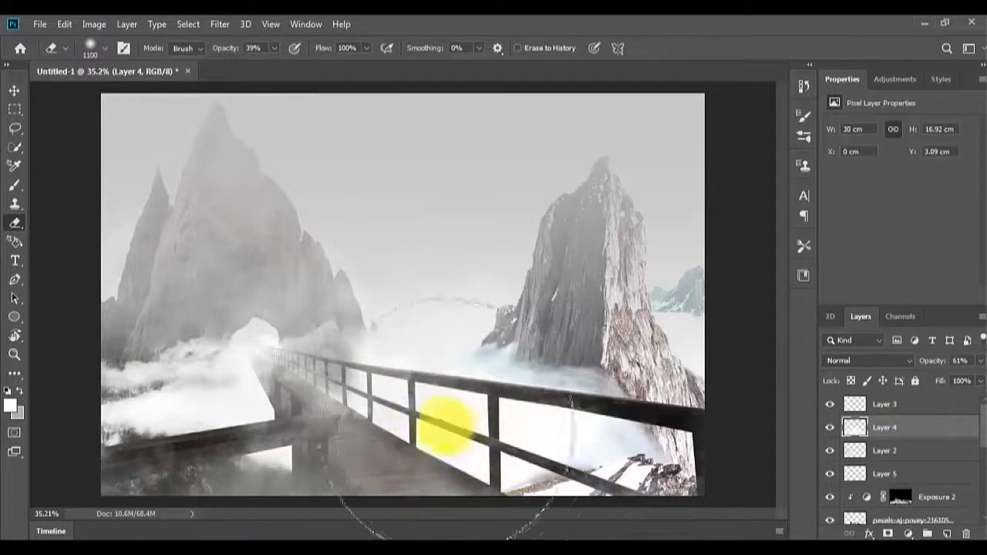
{"action": "left_click", "coordinate": [445, 428]}
{"action": "key", "text": "v"}
{"action": "scroll", "coordinate": [459, 337], "scroll_direction": "down", "scroll_amount": 3}
{"action": "scroll", "coordinate": [454, 330], "scroll_direction": "up", "scroll_amount": 2}
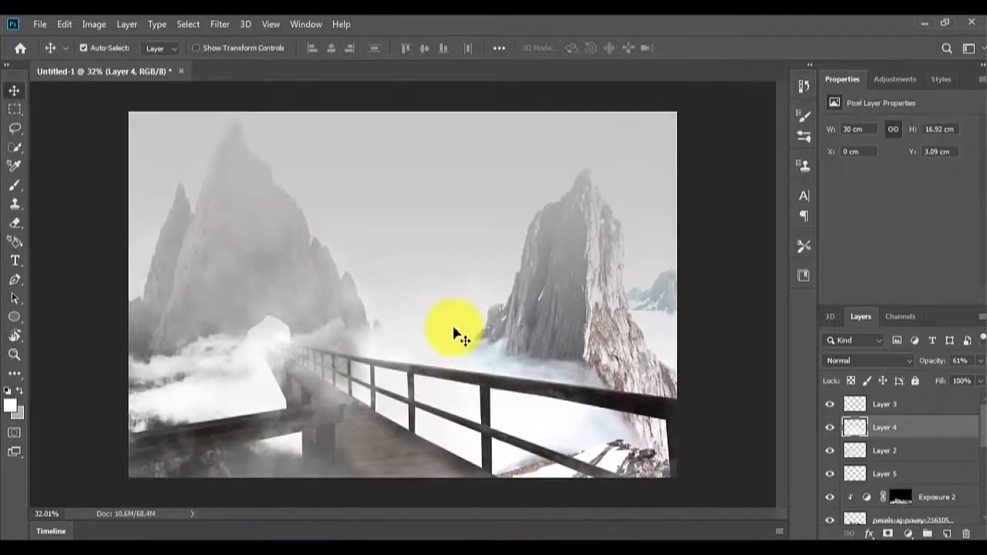
- Add a strongly darkening Exposure adjustment clipped to the right-hand rock peak layer, and invert its mask to black
{"action": "scroll", "coordinate": [891, 499], "scroll_direction": "down", "scroll_amount": 3}
{"action": "scroll", "coordinate": [893, 485], "scroll_direction": "down", "scroll_amount": 2}
{"action": "left_click", "coordinate": [910, 483]}
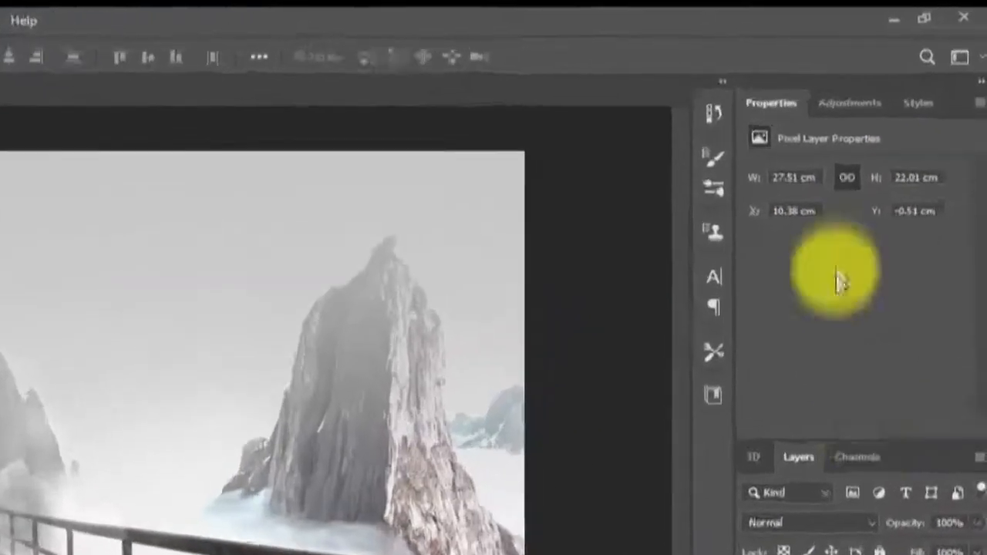
{"action": "left_click", "coordinate": [895, 80]}
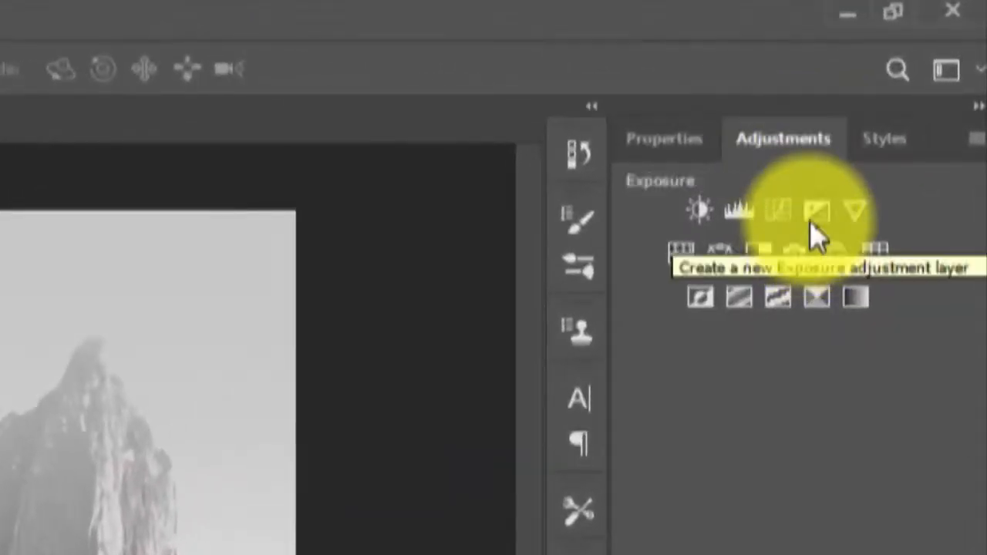
{"action": "left_click", "coordinate": [811, 223]}
{"action": "left_click_drag", "start_coordinate": [791, 328], "coordinate": [692, 340]}
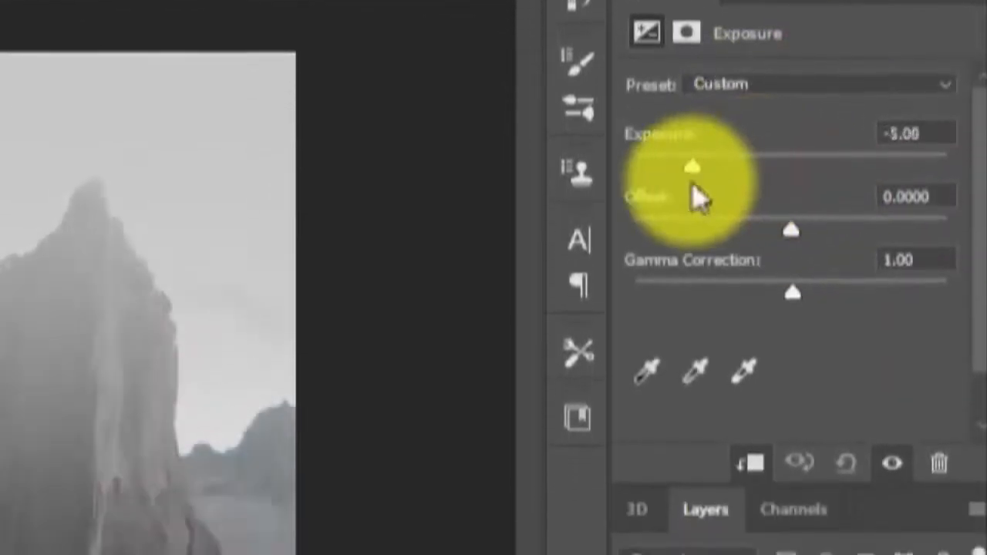
{"action": "left_click_drag", "start_coordinate": [691, 188], "coordinate": [665, 192]}
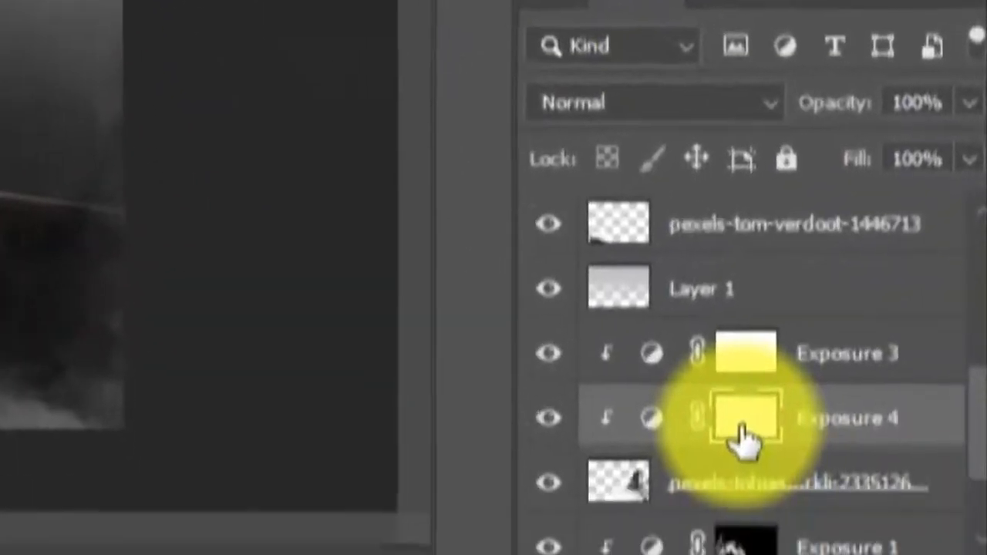
{"action": "key", "text": "ctrl+i"}
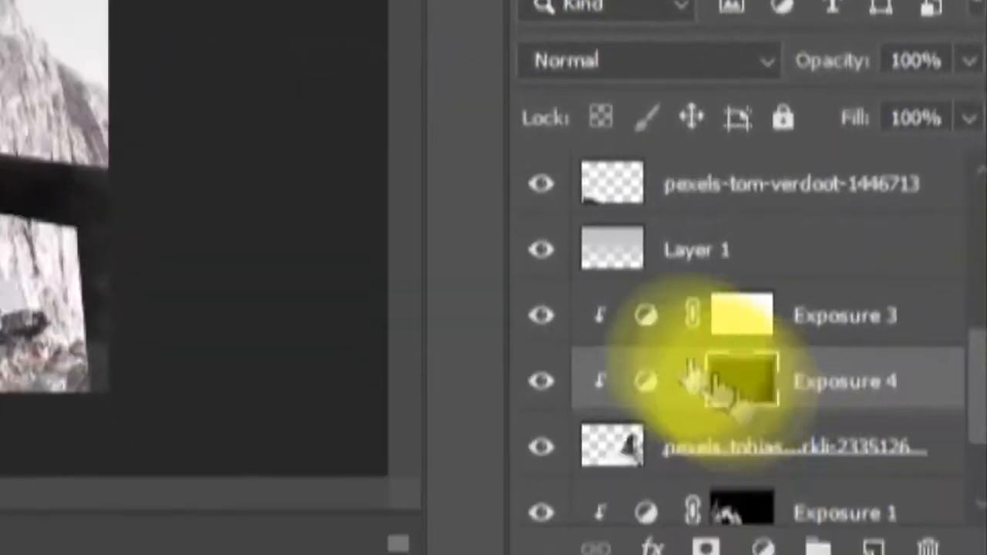
- Paint white on the Exposure 4 mask over the rock peak's bright face and base rocks with a 180 px brush at 19% opacity and flow
{"action": "key", "text": "b"}
{"action": "right_click", "coordinate": [579, 222]}
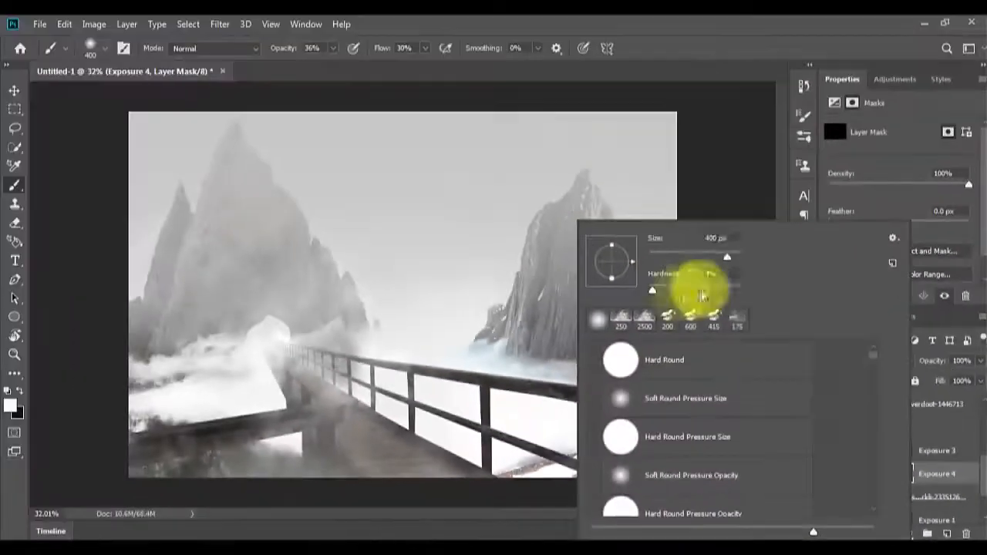
{"action": "left_click", "coordinate": [714, 255]}
{"action": "left_click", "coordinate": [739, 54]}
{"action": "right_click", "coordinate": [638, 176]}
{"action": "left_click", "coordinate": [633, 37]}
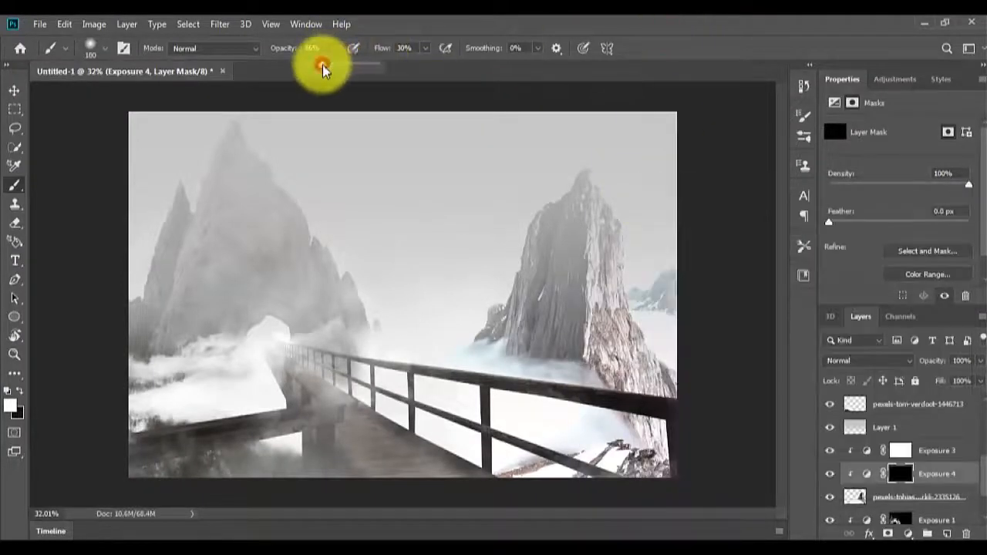
{"action": "left_click", "coordinate": [322, 66]}
{"action": "left_click", "coordinate": [425, 48]}
{"action": "left_click", "coordinate": [414, 67]}
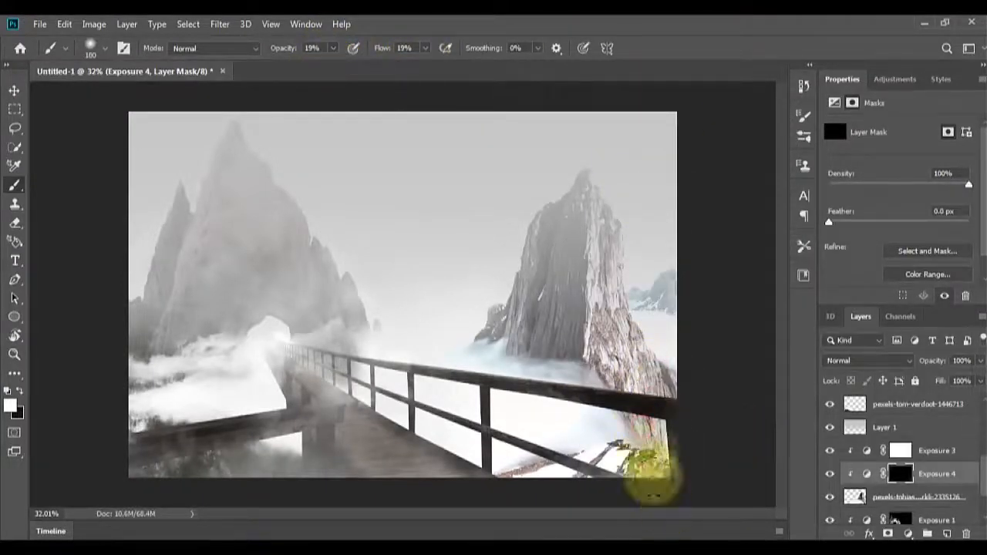
{"action": "mouse_move", "coordinate": [606, 467]}
{"action": "left_mouse_down"}
{"action": "mouse_move", "coordinate": [598, 395]}
{"action": "mouse_move", "coordinate": [616, 499]}
{"action": "mouse_move", "coordinate": [623, 364]}
{"action": "mouse_move", "coordinate": [637, 479]}
{"action": "left_mouse_up"}
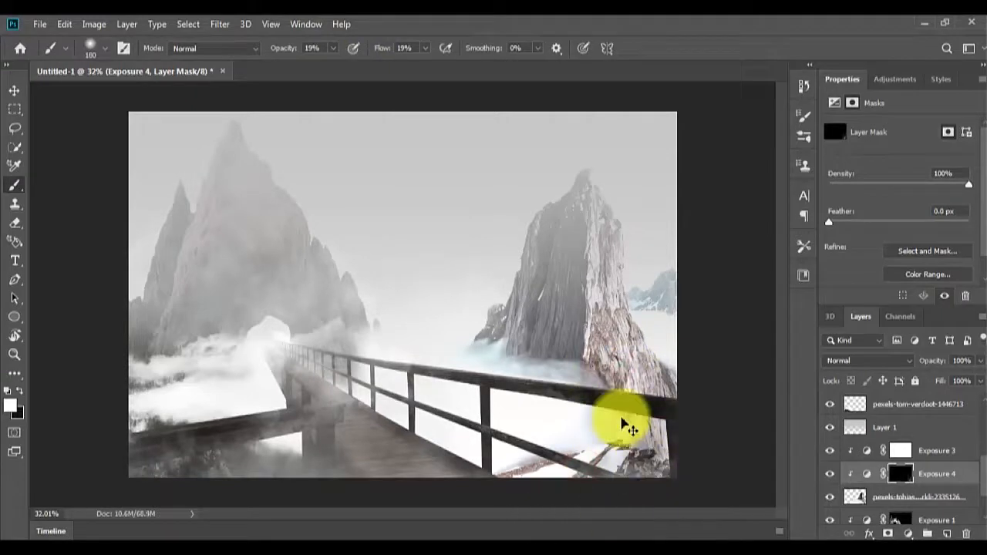
{"action": "mouse_move", "coordinate": [618, 298]}
{"action": "left_mouse_down"}
{"action": "mouse_move", "coordinate": [639, 366]}
{"action": "mouse_move", "coordinate": [598, 227]}
{"action": "mouse_move", "coordinate": [637, 349]}
{"action": "mouse_move", "coordinate": [719, 476]}
{"action": "mouse_move", "coordinate": [569, 223]}
{"action": "mouse_move", "coordinate": [596, 246]}
{"action": "mouse_move", "coordinate": [621, 377]}
{"action": "mouse_move", "coordinate": [640, 341]}
{"action": "mouse_move", "coordinate": [613, 232]}
{"action": "mouse_move", "coordinate": [644, 362]}
{"action": "mouse_move", "coordinate": [729, 430]}
{"action": "mouse_move", "coordinate": [617, 335]}
{"action": "mouse_move", "coordinate": [663, 389]}
{"action": "mouse_move", "coordinate": [642, 474]}
{"action": "mouse_move", "coordinate": [645, 461]}
{"action": "mouse_move", "coordinate": [568, 487]}
{"action": "mouse_move", "coordinate": [517, 484]}
{"action": "left_mouse_up"}
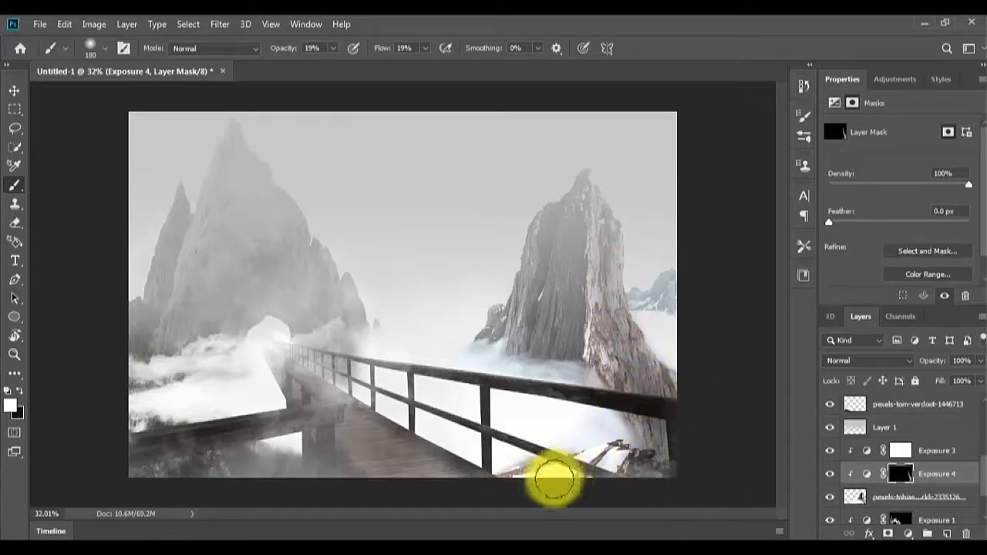
{"action": "key", "text": "v"}
{"action": "scroll", "coordinate": [498, 310], "scroll_direction": "down", "scroll_amount": 3}
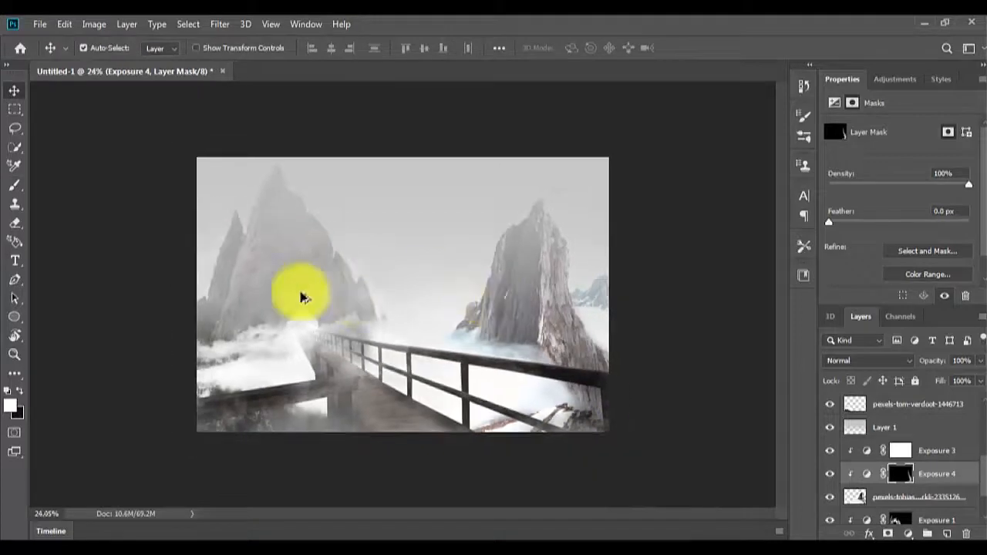
{"action": "scroll", "coordinate": [293, 289], "scroll_direction": "up", "scroll_amount": 2}
- Save the composite as a Photoshop file named 1 with maximized compatibility
{"action": "key", "text": "ctrl+s"}
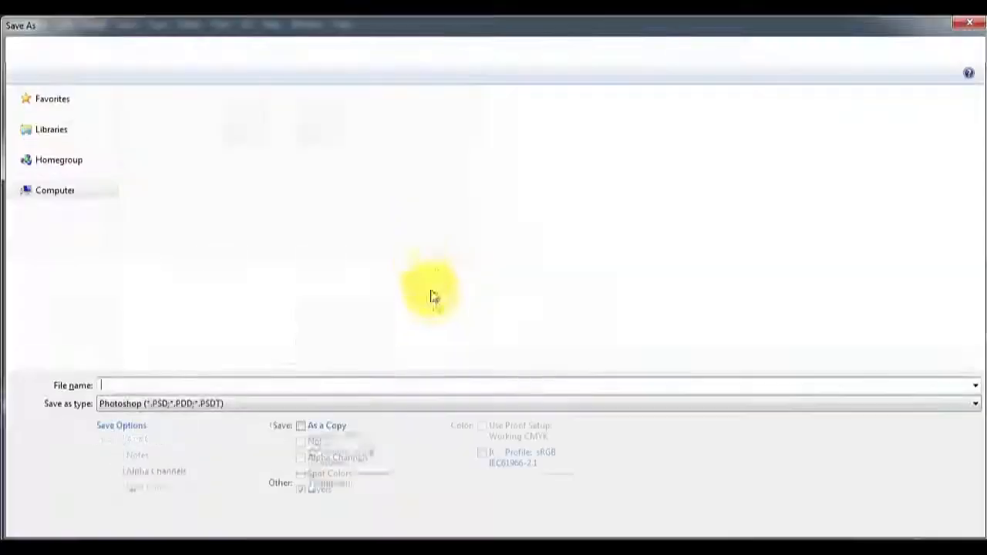
{"action": "type", "text": "1"}
{"action": "key", "text": "Return"}
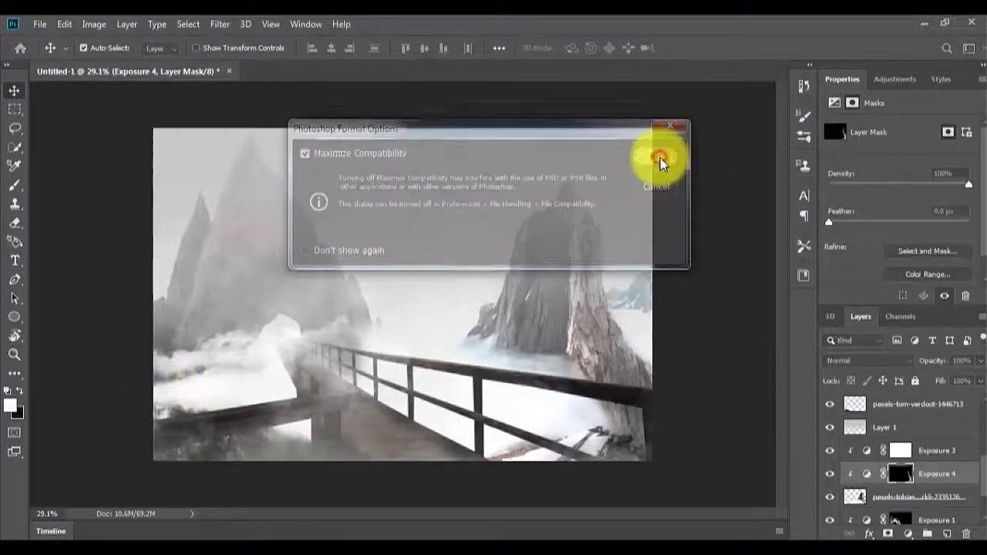
{"action": "left_click", "coordinate": [659, 161]}
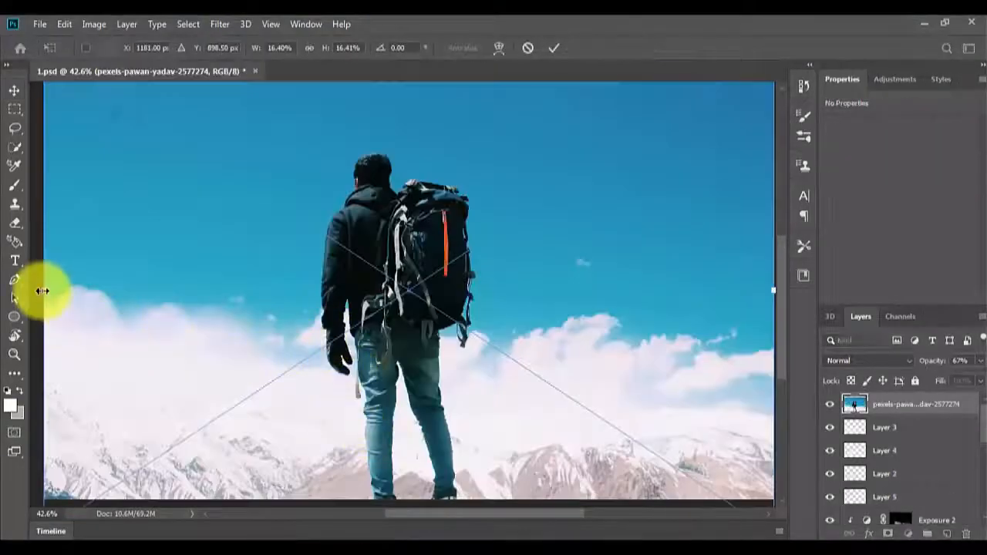
- Scale the placed hiker photo to 10.05% and position the hiker over the boardwalk
{"action": "left_click_drag", "start_coordinate": [42, 291], "coordinate": [324, 293]}
{"action": "left_click_drag", "start_coordinate": [521, 313], "coordinate": [344, 360]}
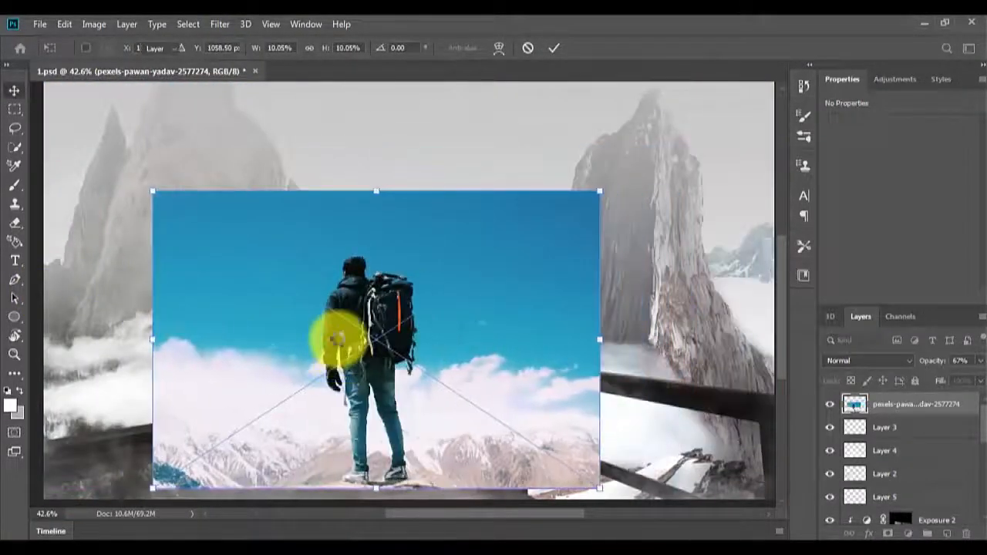
{"action": "key", "text": "Return"}
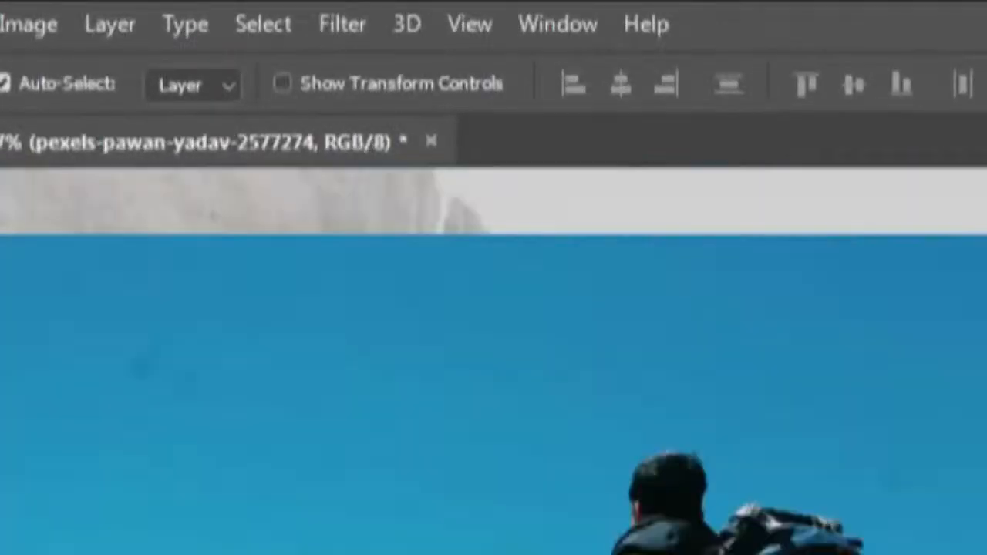
- Select the hiker, and refine the selection with the Lasso around the arm gap, the shoe and the gap between the legs
{"action": "left_click", "coordinate": [266, 25]}
{"action": "left_click", "coordinate": [396, 502]}
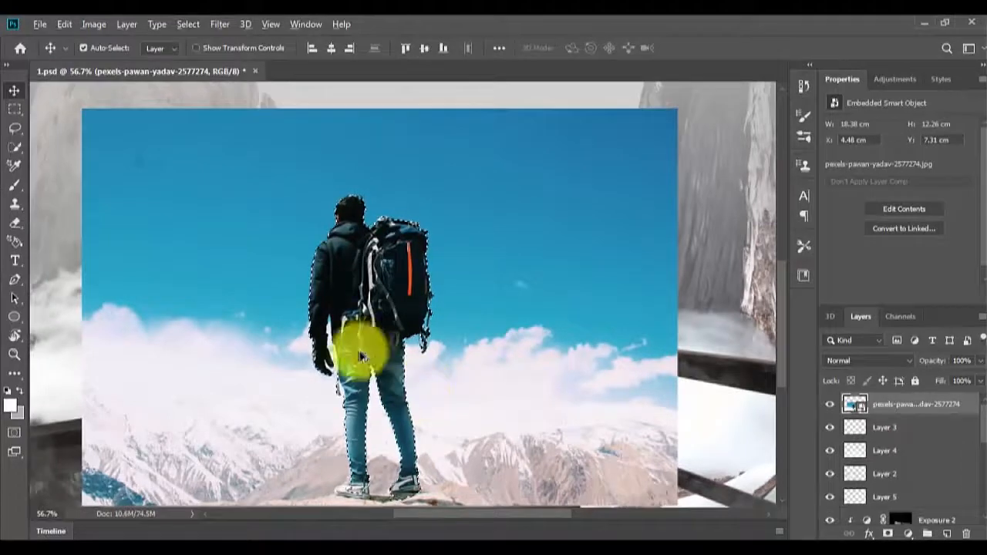
{"action": "scroll", "coordinate": [336, 357], "scroll_direction": "up", "scroll_amount": 6}
{"action": "key", "text": "l"}
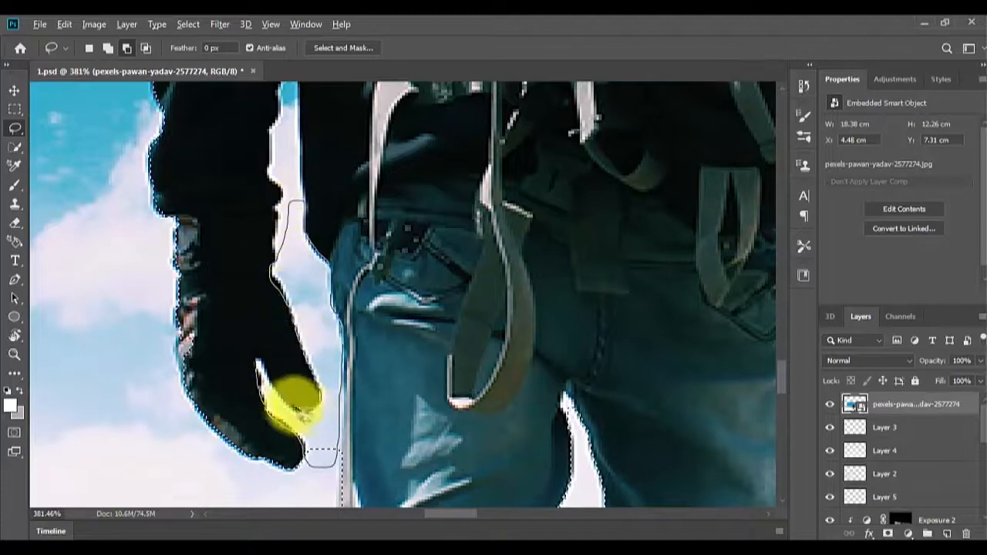
{"action": "scroll", "coordinate": [309, 342], "scroll_direction": "up", "scroll_amount": 3}
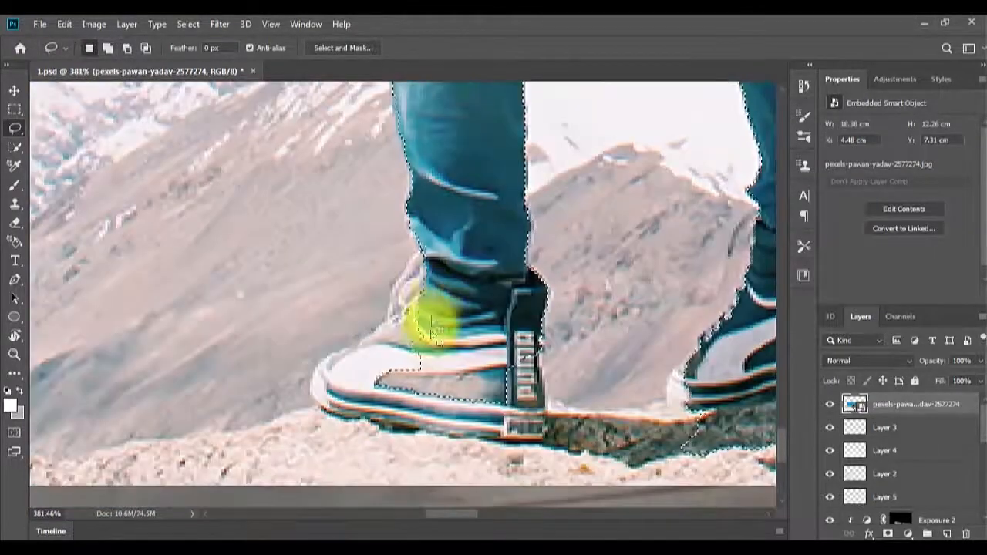
{"action": "left_click_drag", "start_coordinate": [420, 251], "coordinate": [321, 364]}
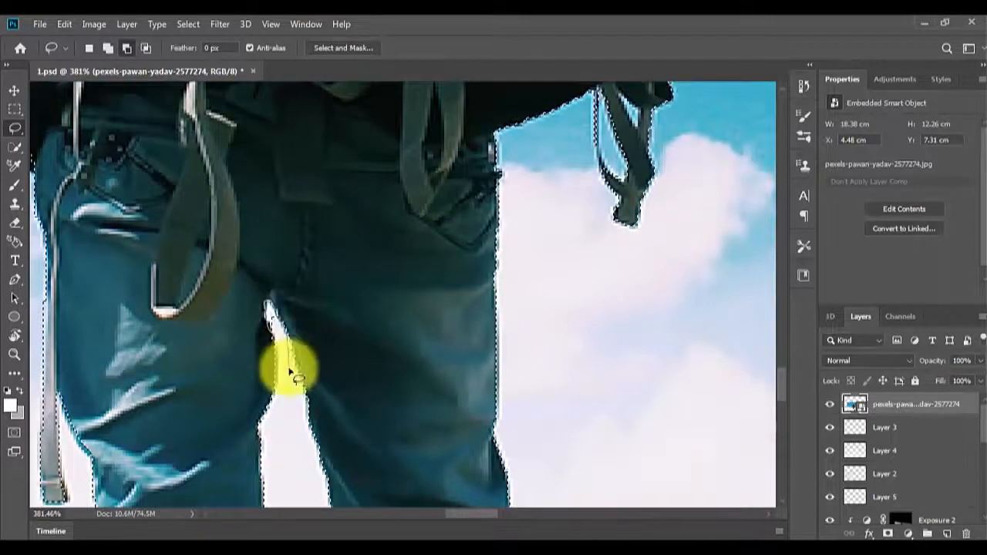
- Rasterize the hiker layer, and delete the photo background outside the selected hiker
{"action": "scroll", "coordinate": [359, 287], "scroll_direction": "down", "scroll_amount": 10}
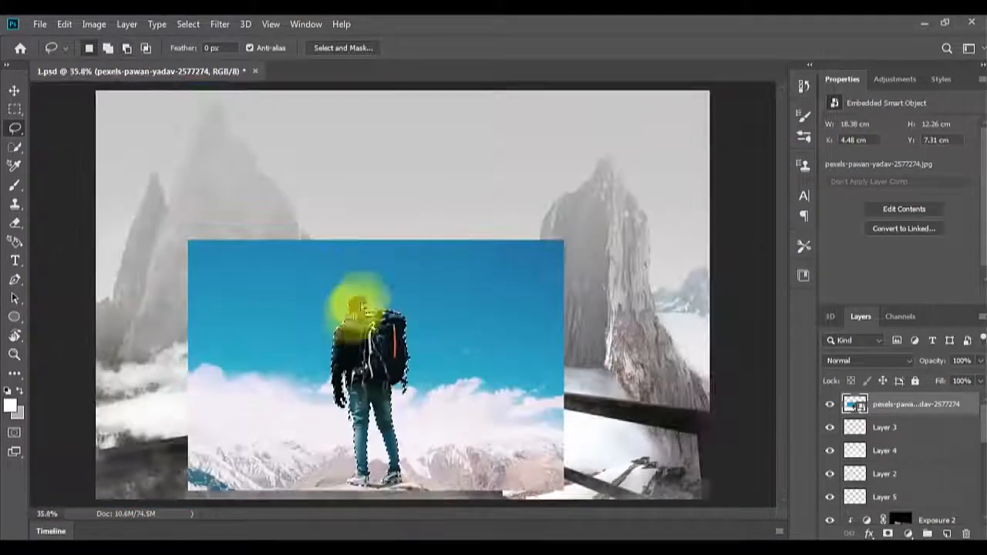
{"action": "key", "text": "e"}
{"action": "left_click", "coordinate": [360, 307]}
{"action": "left_click", "coordinate": [471, 235]}
{"action": "key", "text": "ctrl+shift+i"}
{"action": "key", "text": "Delete"}
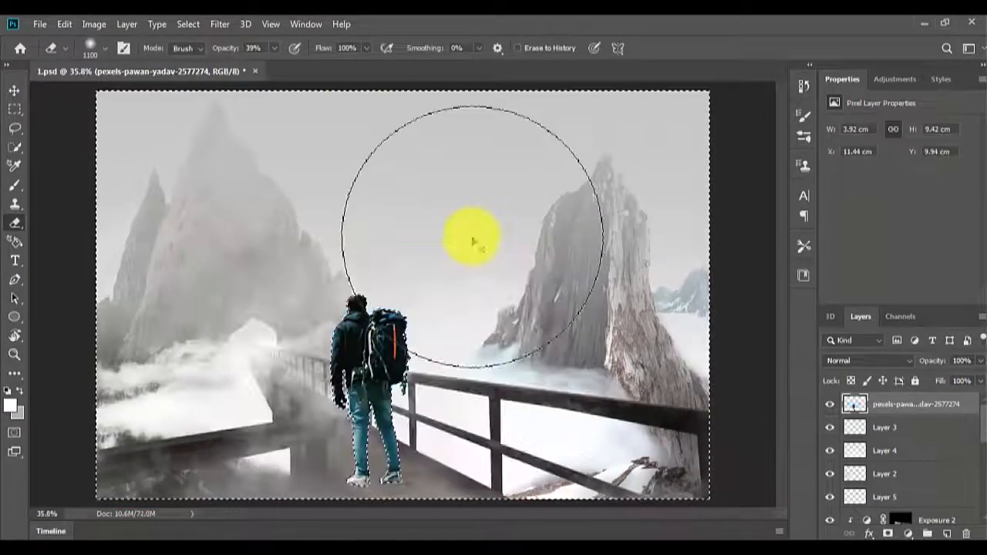
{"action": "key", "text": "ctrl+d"}
- Scale the hiker cutout to 95.50% and move it slightly up and right on the boardwalk
{"action": "key", "text": "v"}
{"action": "scroll", "coordinate": [348, 379], "scroll_direction": "up", "scroll_amount": 2}
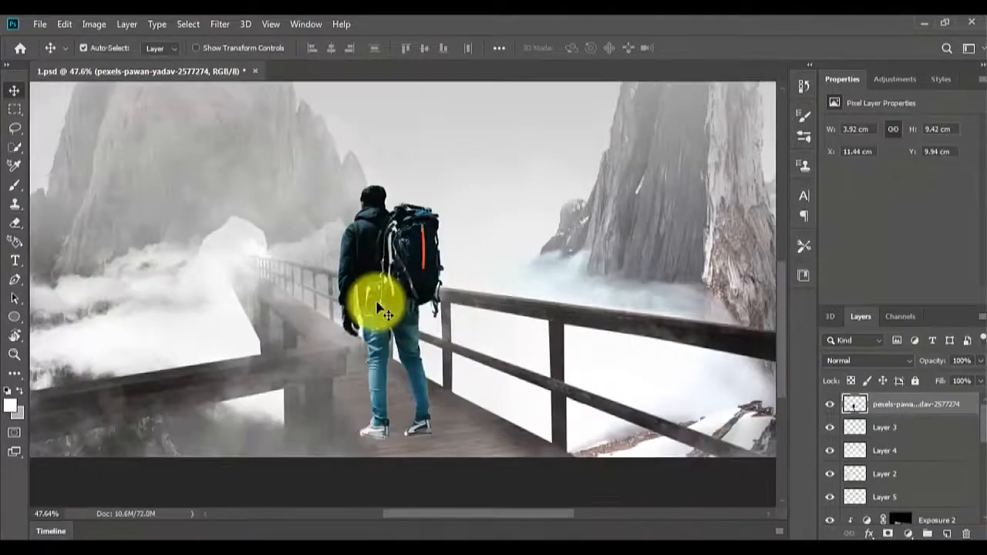
{"action": "key", "text": "ctrl+t"}
{"action": "left_click_drag", "start_coordinate": [442, 184], "coordinate": [439, 196]}
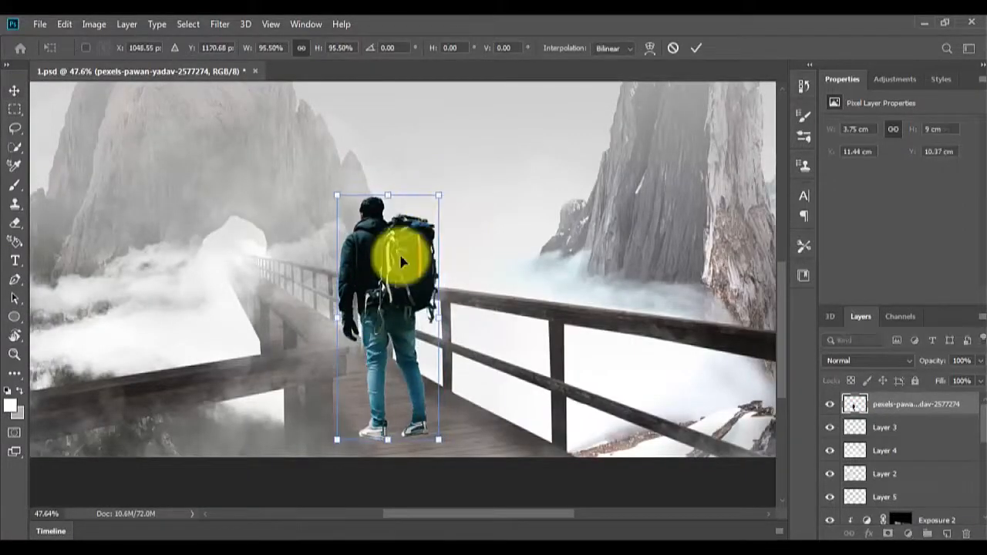
{"action": "left_click_drag", "start_coordinate": [399, 255], "coordinate": [406, 247]}
{"action": "key", "text": "Return"}
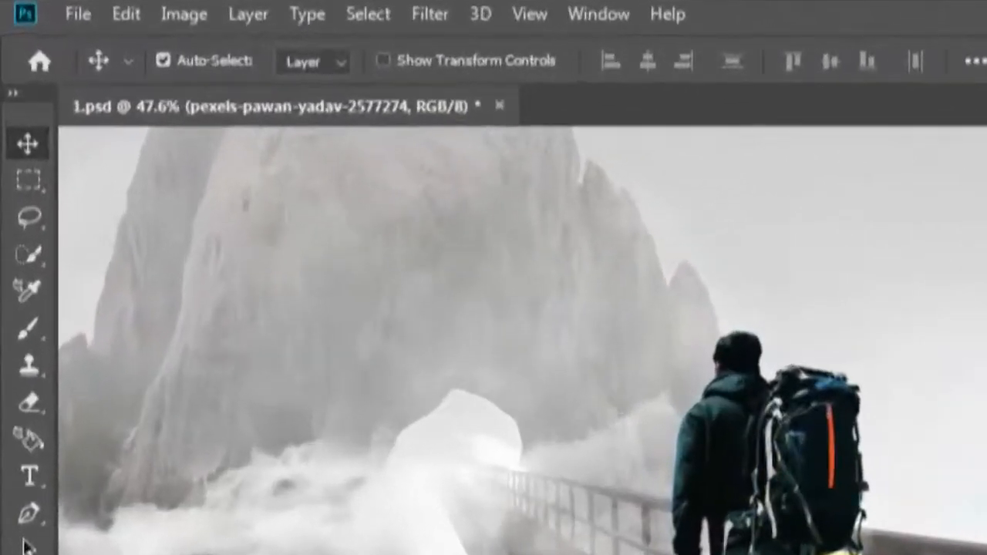
- Darken the hiker with Brightness/Contrast at brightness -12 and contrast 0
{"action": "left_click", "coordinate": [183, 14]}
{"action": "mouse_move", "coordinate": [231, 89]}
{"action": "left_click", "coordinate": [549, 86]}
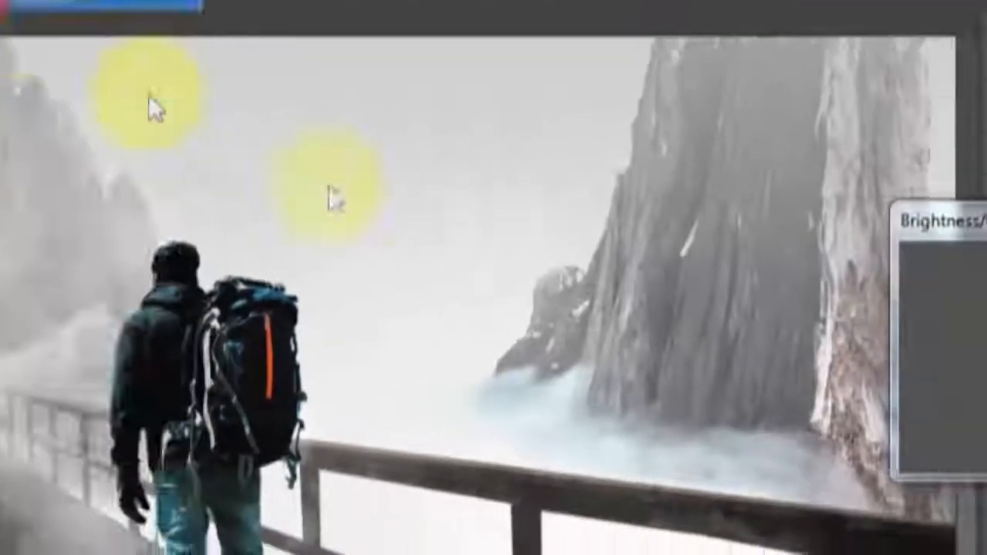
{"action": "left_click_drag", "start_coordinate": [712, 231], "coordinate": [705, 230]}
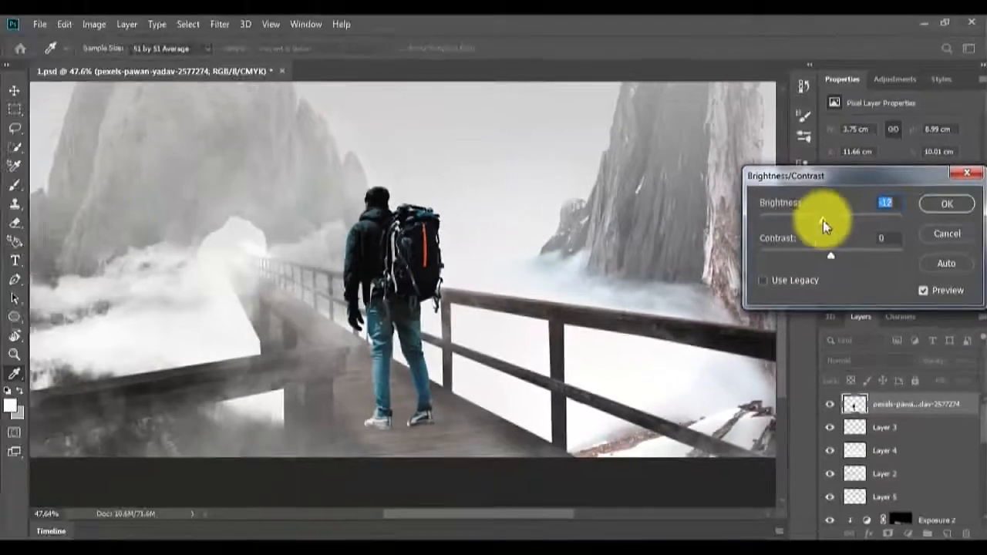
{"action": "key", "text": "Return"}
- Reduce the hiker's saturation to -24 with Hue/Saturation
{"action": "left_click", "coordinate": [108, 27]}
{"action": "mouse_move", "coordinate": [154, 59]}
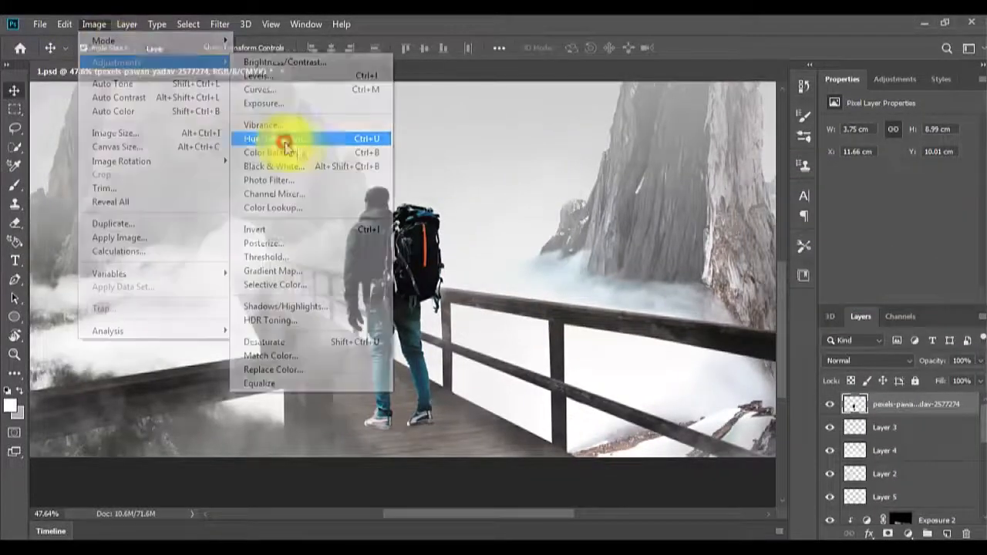
{"action": "left_click", "coordinate": [282, 137]}
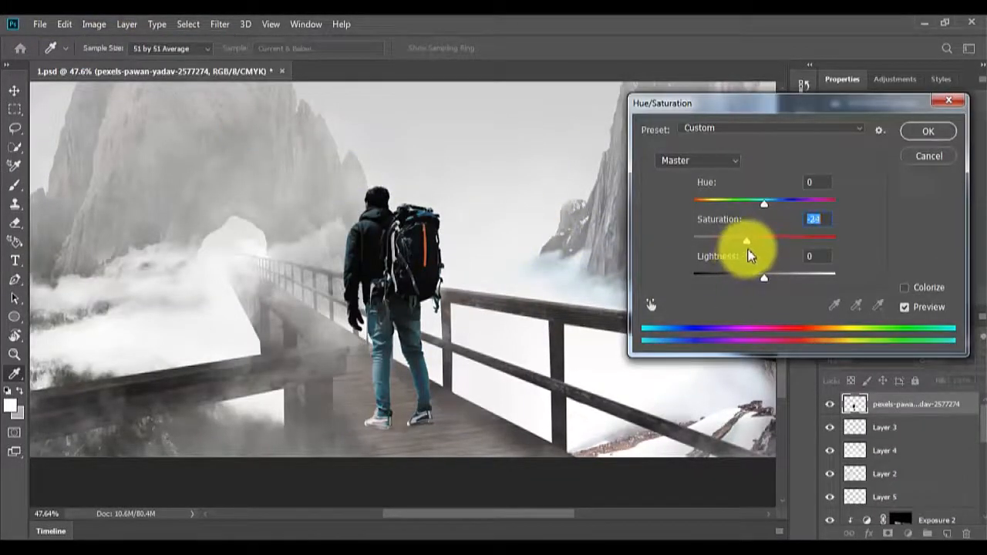
{"action": "left_click", "coordinate": [927, 132]}
- Shift the hiker's midtone color balance to +7 toward blue, and set the Levels midtone input to 1.09
{"action": "key", "text": "ctrl+b"}
{"action": "left_click_drag", "start_coordinate": [663, 186], "coordinate": [669, 191]}
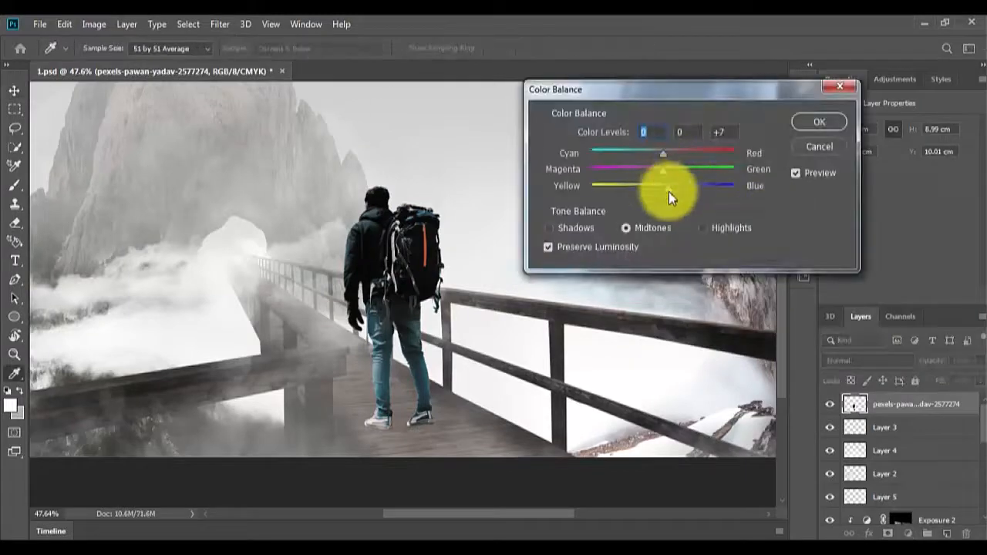
{"action": "left_click", "coordinate": [819, 122]}
{"action": "key", "text": "ctrl+l"}
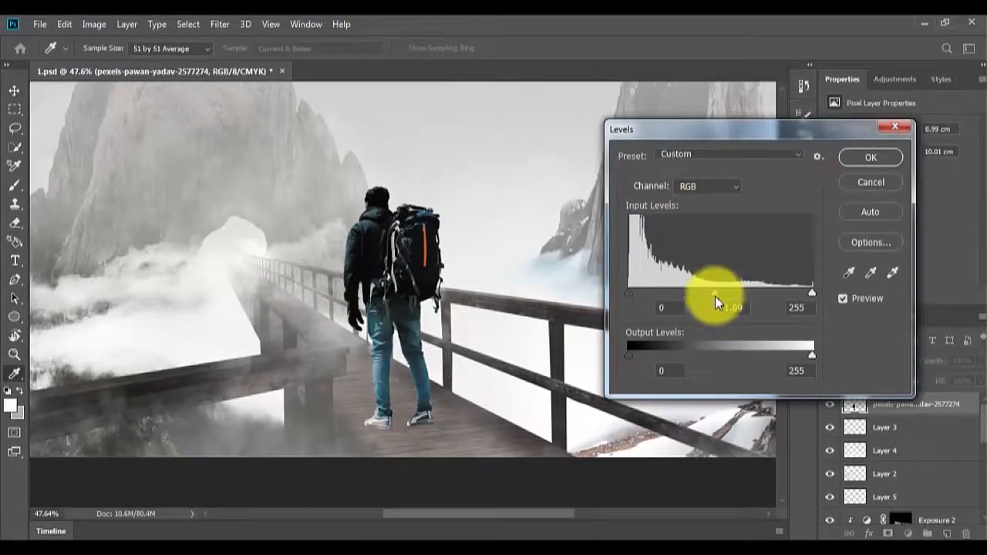
{"action": "left_click", "coordinate": [871, 158]}
- Grade the hiker with the Camera Raw Filter: temperature -3, contrast +13, shadows -14, whites -21 and blacks -25
{"action": "left_click", "coordinate": [220, 23]}
{"action": "left_click", "coordinate": [286, 108]}
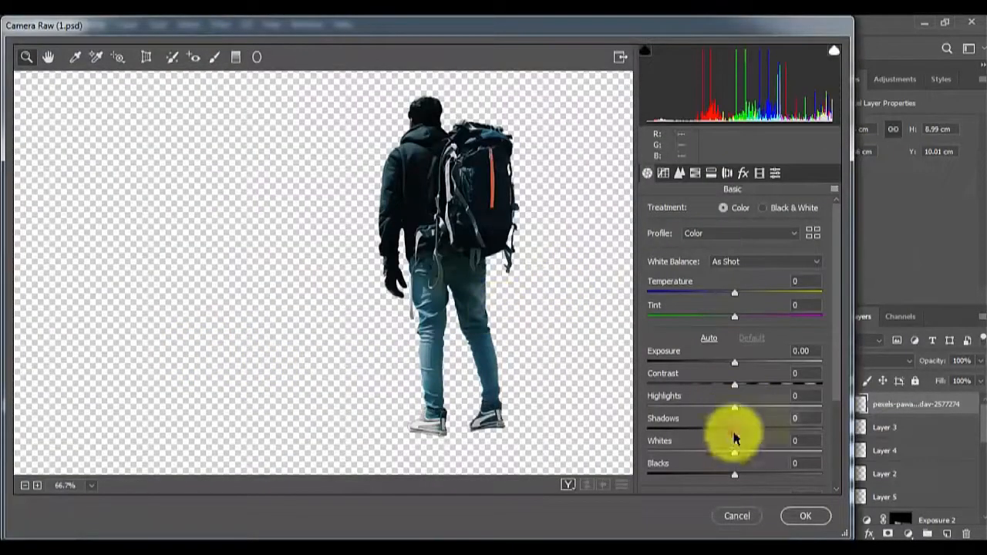
{"action": "left_click_drag", "start_coordinate": [734, 435], "coordinate": [721, 434]}
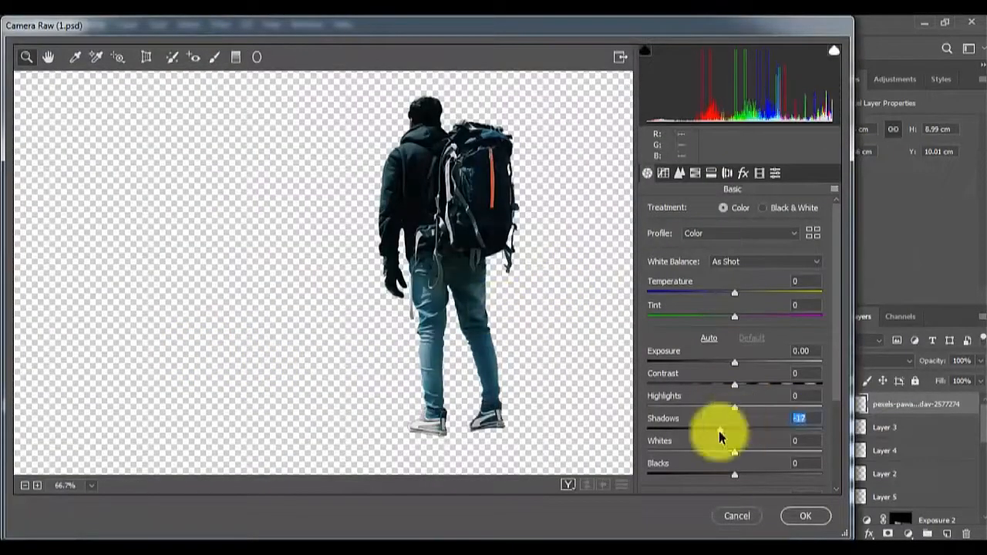
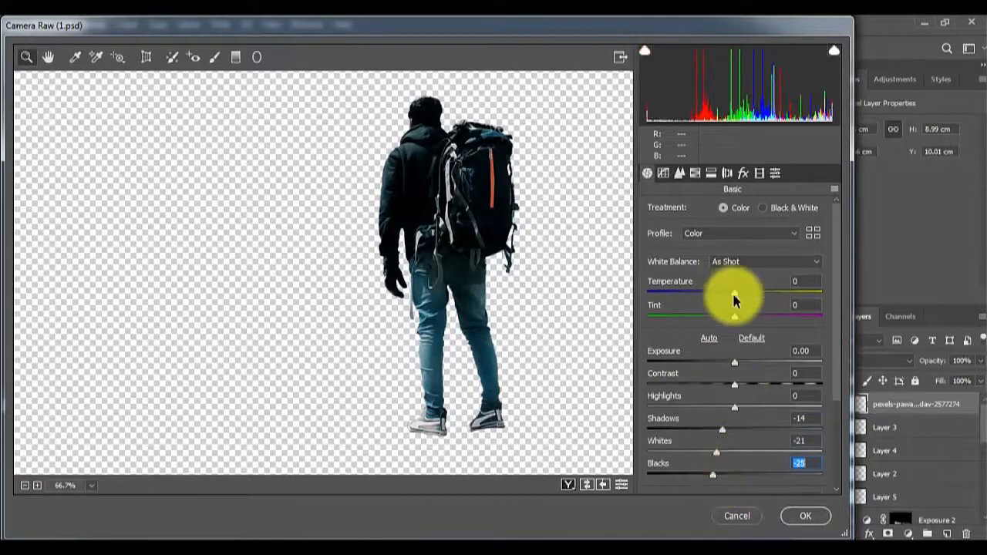
{"action": "mouse_move", "coordinate": [720, 301]}
{"action": "left_mouse_down"}
{"action": "mouse_move", "coordinate": [749, 297]}
{"action": "mouse_move", "coordinate": [732, 303]}
{"action": "left_mouse_up"}
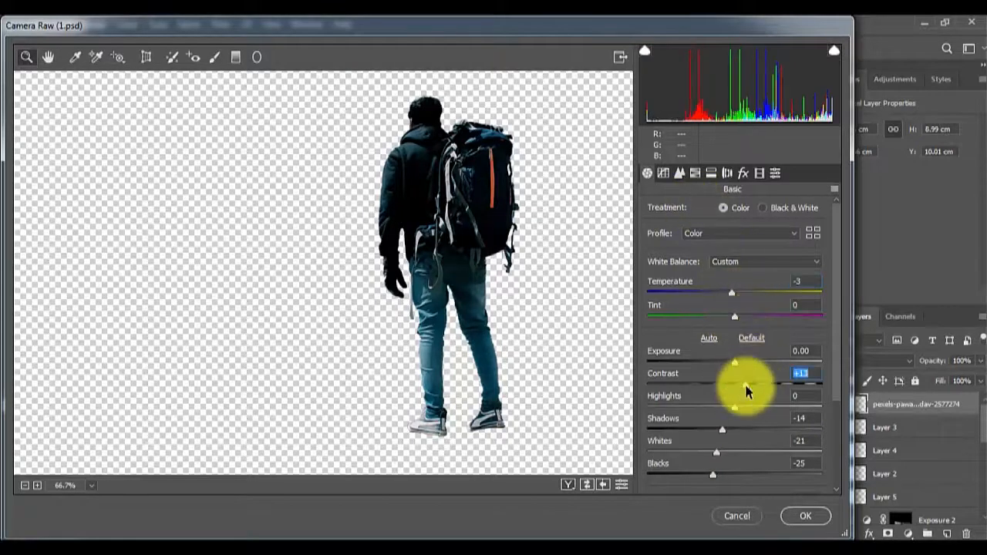
- Set the aquas hue to -13 in the HSL adjustments and apply the Camera Raw Filter
{"action": "left_click", "coordinate": [710, 173]}
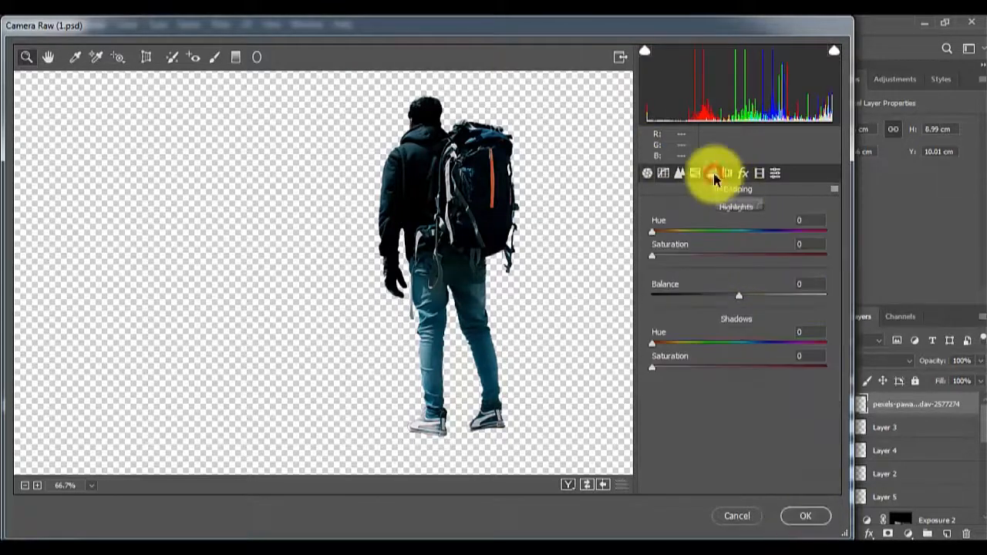
{"action": "left_click", "coordinate": [695, 173]}
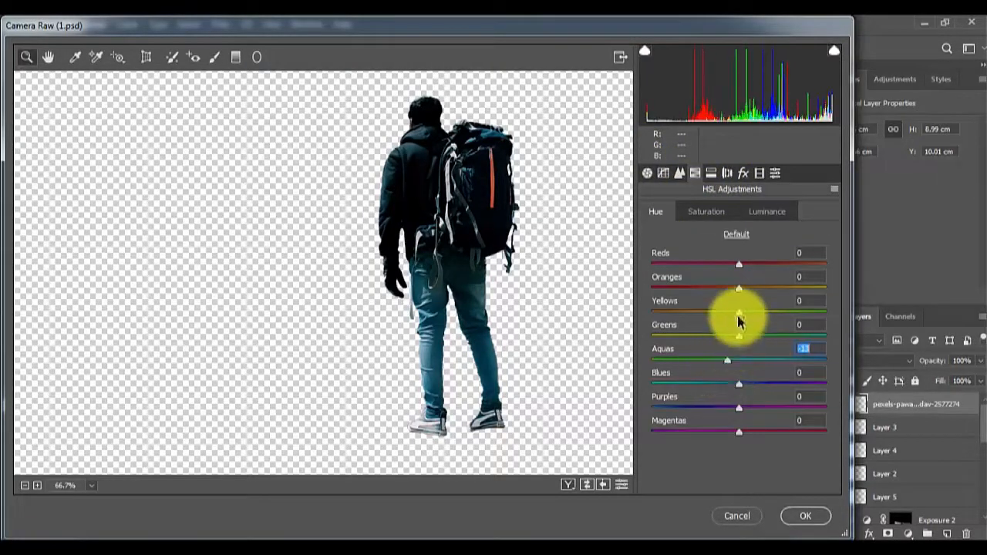
{"action": "left_click", "coordinate": [805, 516]}
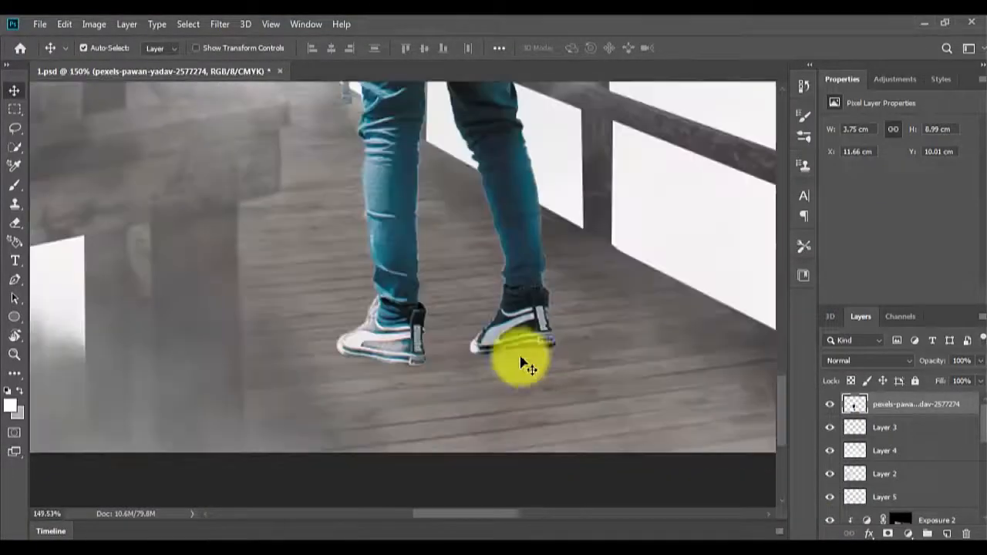
- Lasso the area around the hiker's shoes and reshape their soles in Liquify with a size 30 brush at pressure 41, leaving nothing selected
{"action": "key", "text": "l"}
{"action": "left_click_drag", "start_coordinate": [359, 254], "coordinate": [341, 271]}
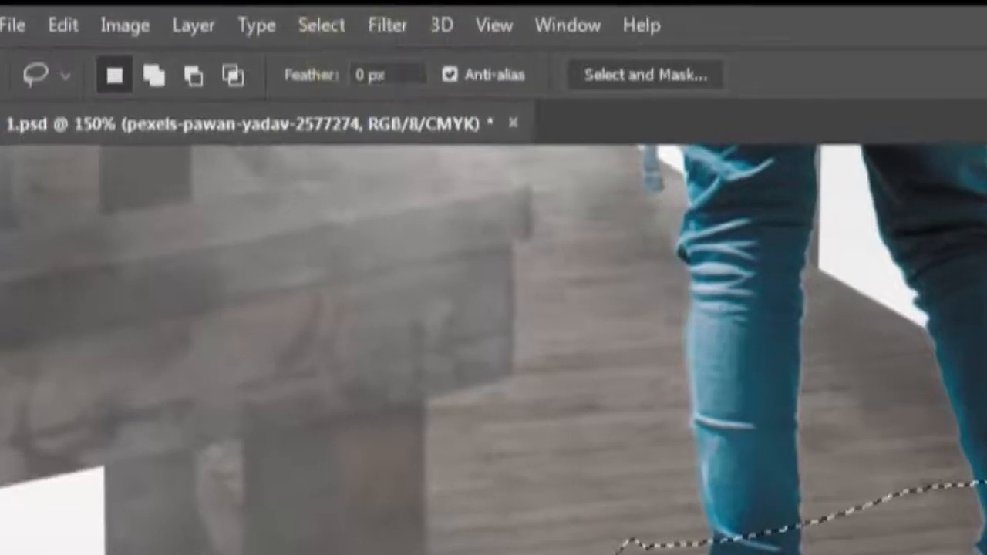
{"action": "left_click", "coordinate": [370, 31]}
{"action": "left_click", "coordinate": [432, 262]}
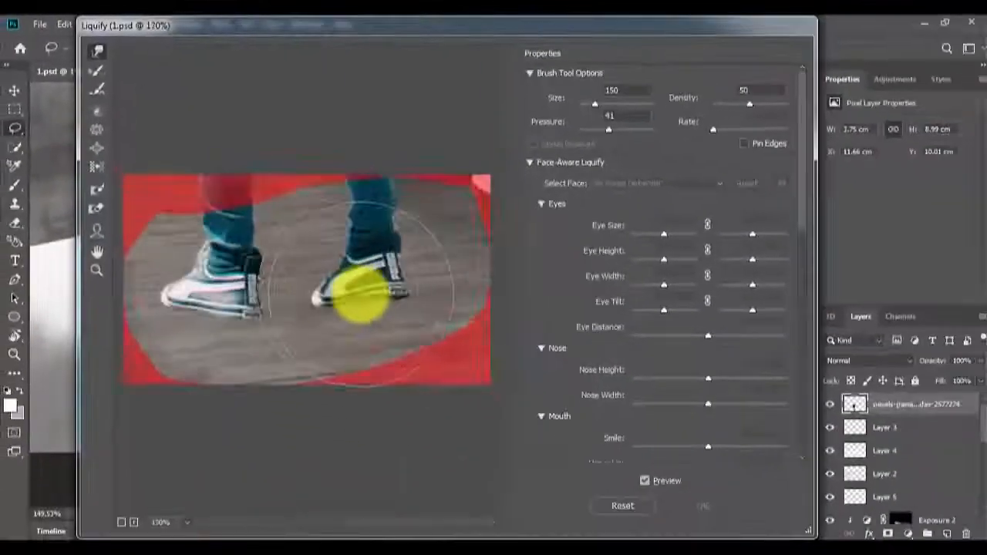
{"action": "scroll", "coordinate": [363, 297], "scroll_direction": "up", "scroll_amount": 5}
{"action": "mouse_move", "coordinate": [417, 354]}
{"action": "left_mouse_down"}
{"action": "mouse_move", "coordinate": [409, 306]}
{"action": "mouse_move", "coordinate": [374, 307]}
{"action": "mouse_move", "coordinate": [430, 306]}
{"action": "mouse_move", "coordinate": [362, 309]}
{"action": "mouse_move", "coordinate": [387, 303]}
{"action": "mouse_move", "coordinate": [378, 318]}
{"action": "mouse_move", "coordinate": [324, 347]}
{"action": "left_mouse_up"}
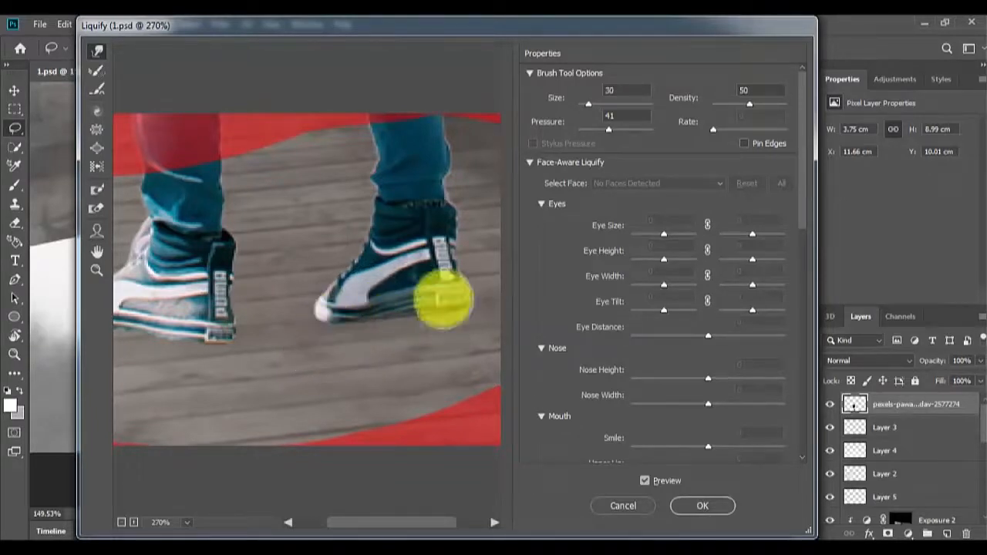
{"action": "left_click_drag", "start_coordinate": [335, 334], "coordinate": [428, 289]}
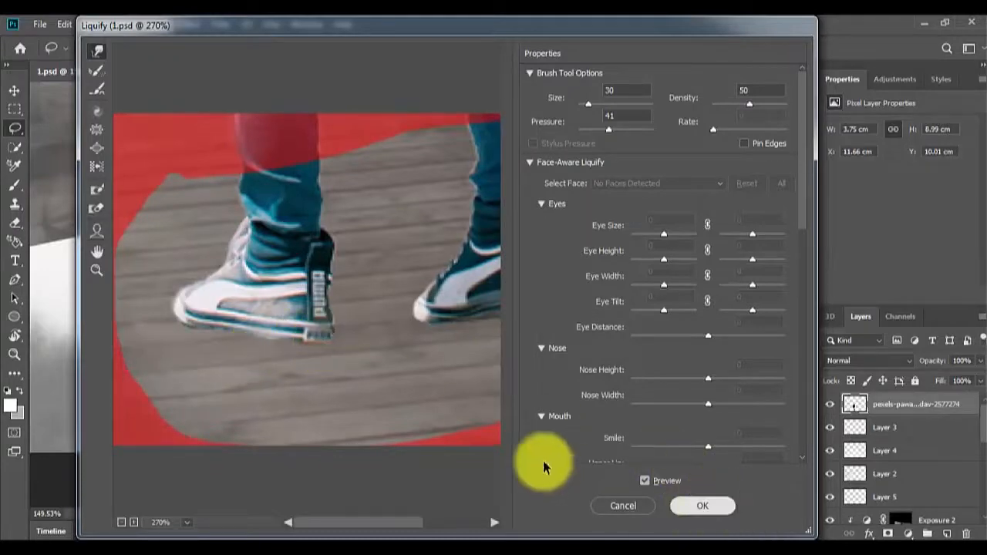
{"action": "key", "text": "Return"}
{"action": "key", "text": "ctrl+d"}
- Add a new layer beneath the hiker and prepare a flattened soft brush with the dark foreground colour #252b24
{"action": "left_click", "coordinate": [947, 533]}
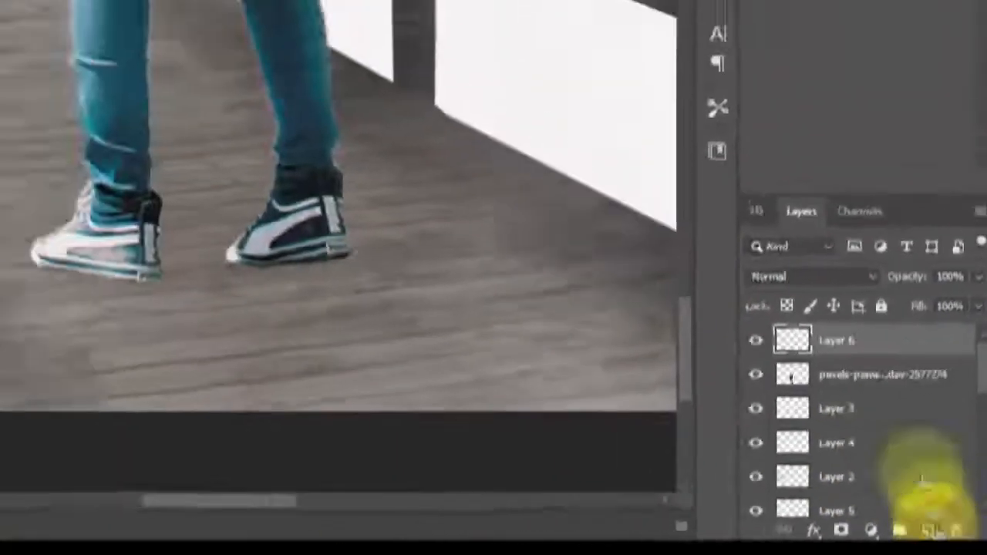
{"action": "left_click_drag", "start_coordinate": [848, 342], "coordinate": [849, 396]}
{"action": "key", "text": "b"}
{"action": "right_click", "coordinate": [226, 252]}
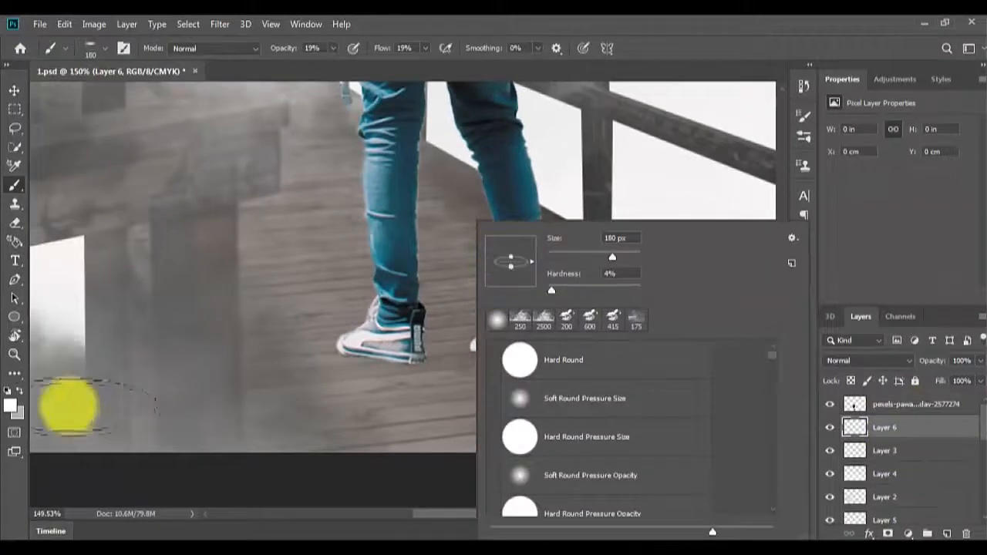
{"action": "left_click", "coordinate": [11, 404]}
{"action": "left_click", "coordinate": [610, 300]}
{"action": "left_click", "coordinate": [927, 157]}
- Paint a soft contact shadow beneath both shoes, raising the brush to 48% opacity and 59% flow
{"action": "left_click", "coordinate": [511, 351]}
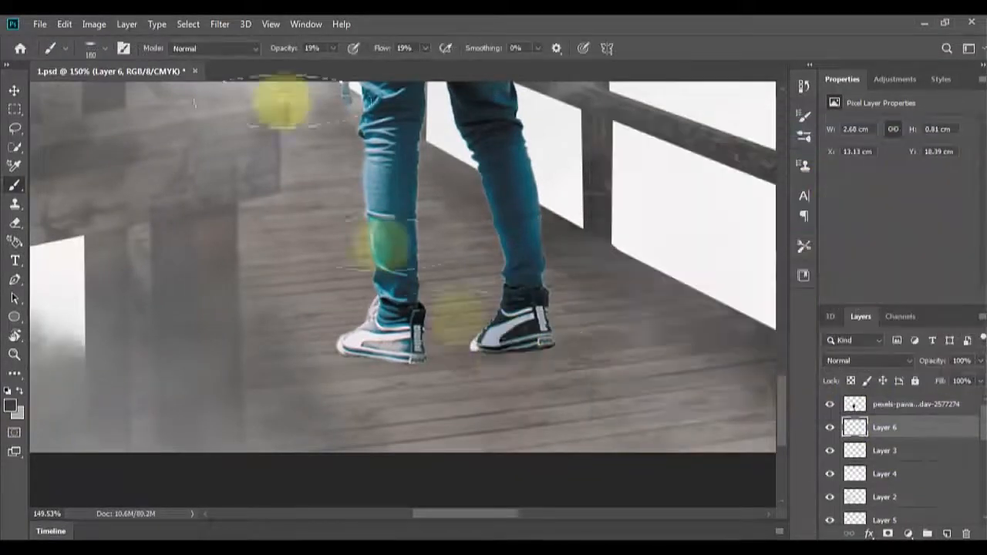
{"action": "left_click", "coordinate": [425, 50]}
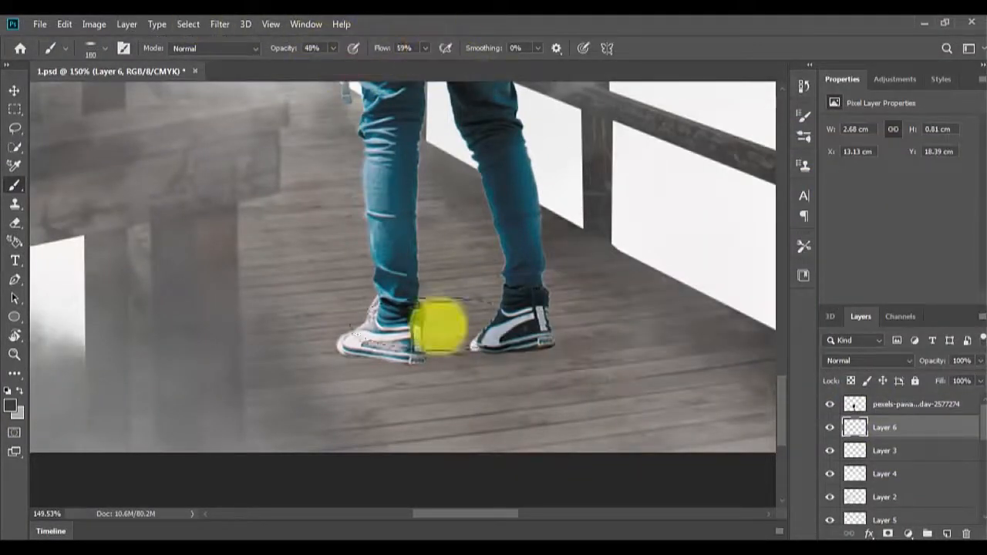
{"action": "mouse_move", "coordinate": [382, 349]}
{"action": "left_mouse_down"}
{"action": "mouse_move", "coordinate": [521, 346]}
{"action": "mouse_move", "coordinate": [385, 358]}
{"action": "mouse_move", "coordinate": [520, 341]}
{"action": "left_mouse_up"}
- Switch the foreground colour to black and deepen the shadow directly under both shoes
{"action": "left_click", "coordinate": [10, 405]}
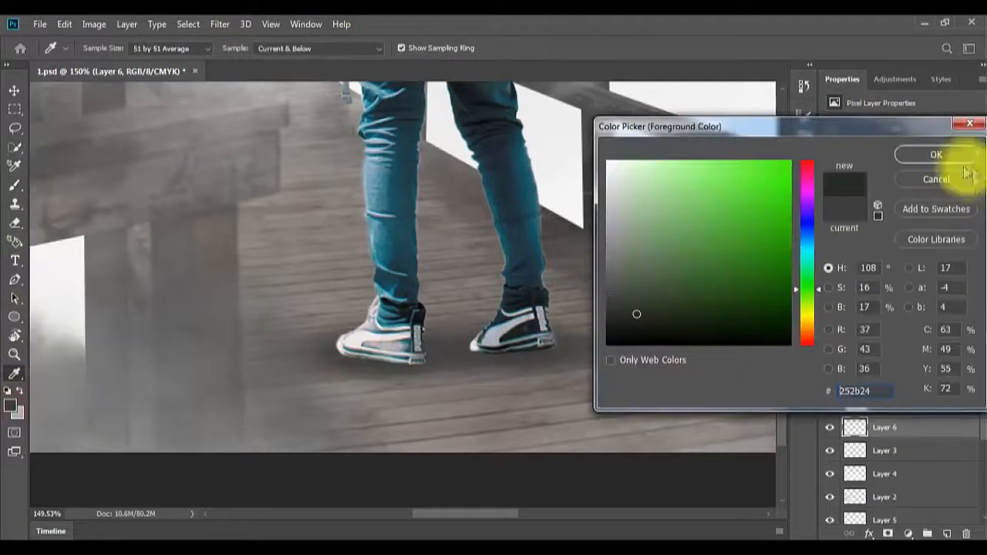
{"action": "left_click", "coordinate": [607, 343]}
{"action": "left_click", "coordinate": [935, 154]}
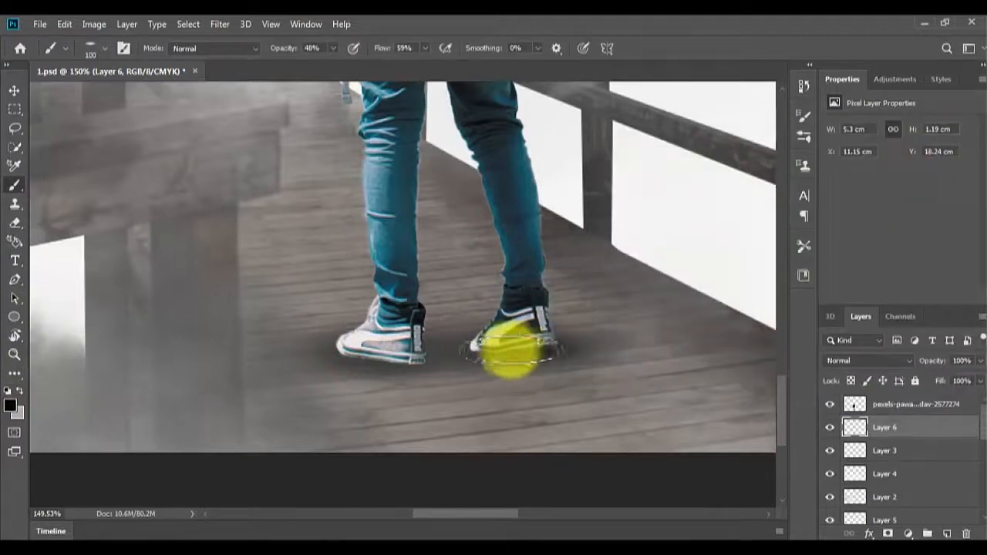
{"action": "mouse_move", "coordinate": [529, 353]}
{"action": "left_mouse_down"}
{"action": "mouse_move", "coordinate": [365, 355]}
{"action": "mouse_move", "coordinate": [411, 361]}
{"action": "mouse_move", "coordinate": [392, 363]}
{"action": "mouse_move", "coordinate": [354, 353]}
{"action": "mouse_move", "coordinate": [439, 354]}
{"action": "mouse_move", "coordinate": [324, 355]}
{"action": "mouse_move", "coordinate": [529, 348]}
{"action": "left_mouse_up"}
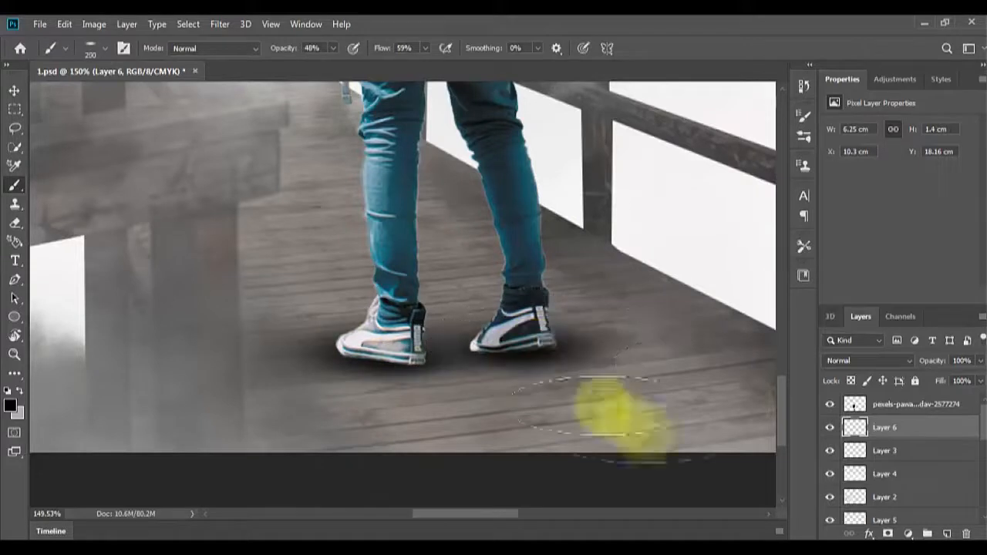
{"action": "key", "text": "v"}
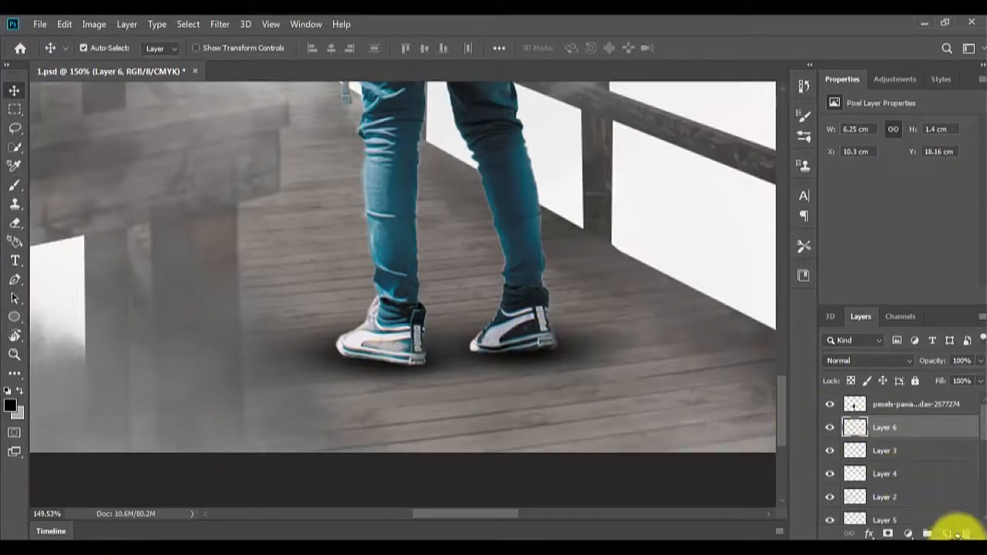
- Shade the lower edges of both shoes with black on a new layer clipped to the hiker, reducing the brush to 100 px
{"action": "key", "text": "b"}
{"action": "left_click", "coordinate": [347, 366]}
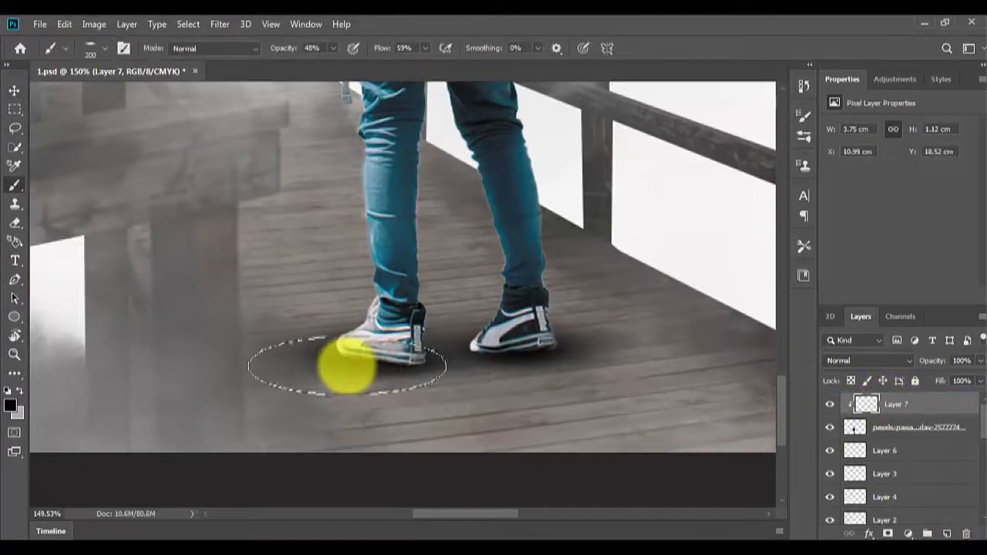
{"action": "mouse_move", "coordinate": [346, 358]}
{"action": "left_mouse_down"}
{"action": "mouse_move", "coordinate": [386, 343]}
{"action": "mouse_move", "coordinate": [388, 374]}
{"action": "mouse_move", "coordinate": [337, 359]}
{"action": "mouse_move", "coordinate": [386, 367]}
{"action": "left_mouse_up"}
{"action": "key", "text": "bracketleft"}
{"action": "key", "text": "bracketleft"}
{"action": "mouse_move", "coordinate": [532, 355]}
{"action": "left_mouse_down"}
{"action": "mouse_move", "coordinate": [483, 348]}
{"action": "mouse_move", "coordinate": [496, 364]}
{"action": "left_mouse_up"}
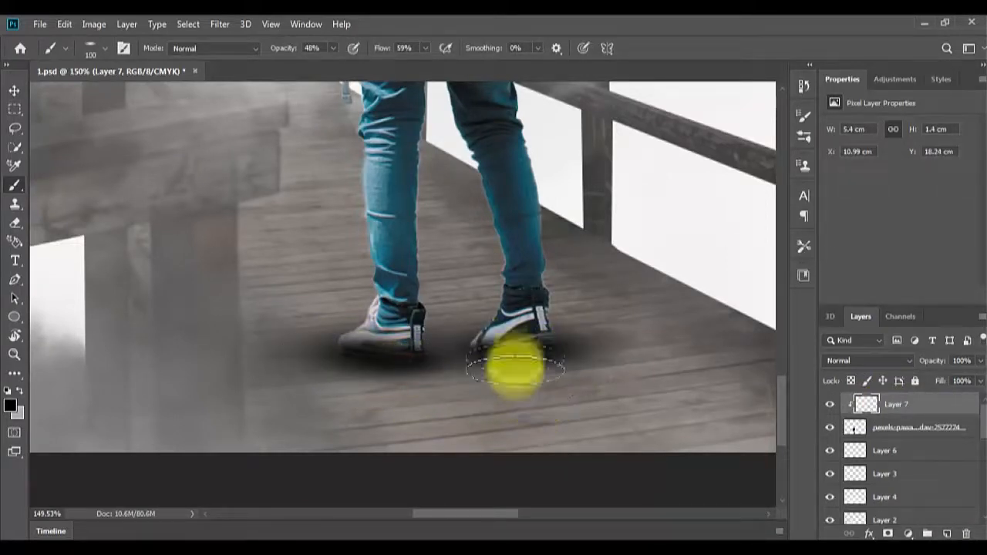
{"action": "key", "text": "v"}
- Darken the hiker layer slightly with Levels at a midtone input of 0.96
{"action": "scroll", "coordinate": [507, 314], "scroll_direction": "down", "scroll_amount": 6}
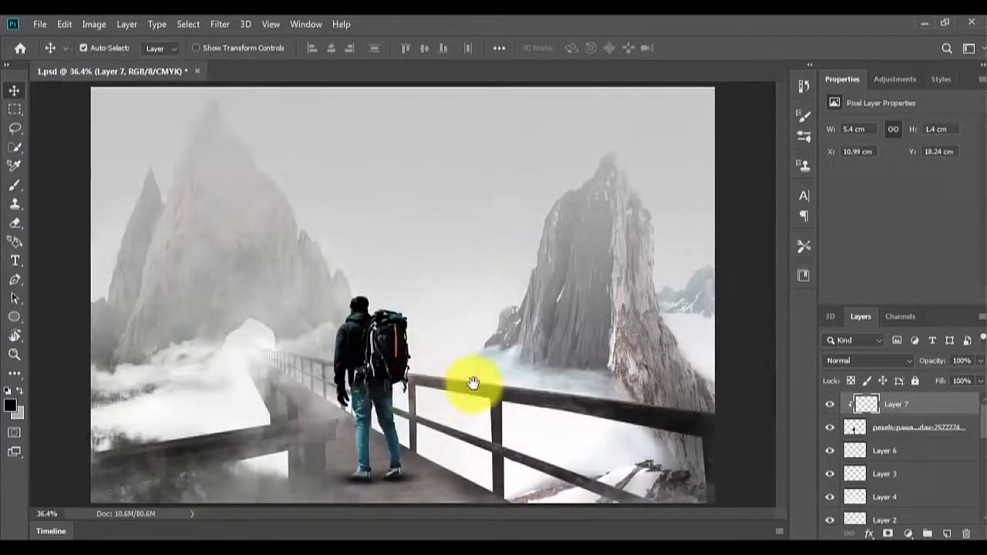
{"action": "scroll", "coordinate": [329, 471], "scroll_direction": "up", "scroll_amount": 4}
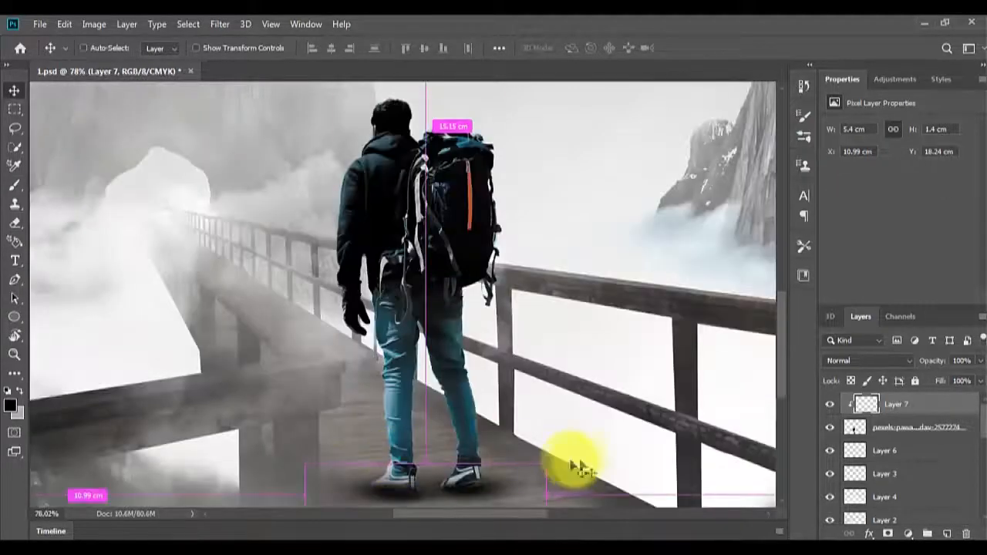
{"action": "left_click", "coordinate": [880, 432]}
{"action": "key", "text": "ctrl+l"}
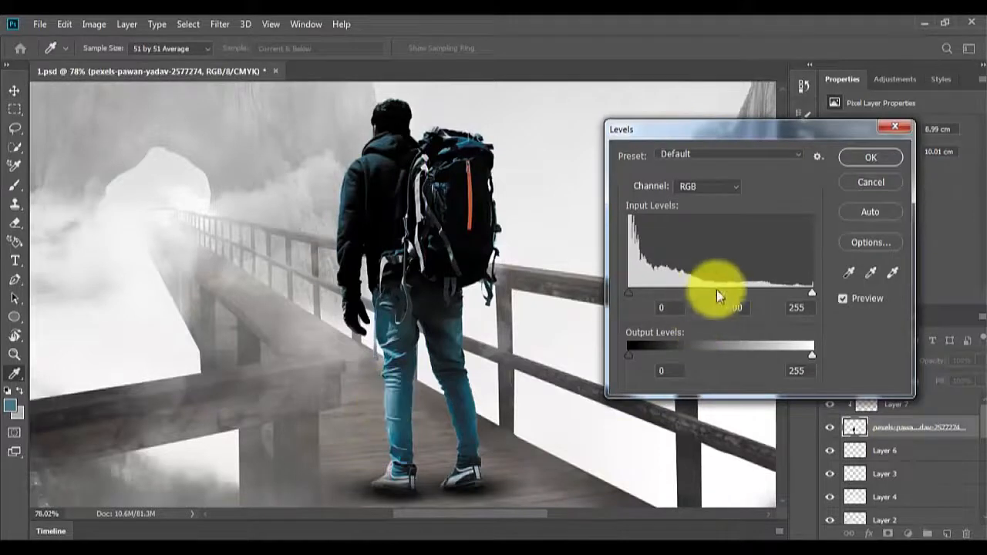
{"action": "mouse_move", "coordinate": [716, 291]}
{"action": "left_mouse_down"}
{"action": "mouse_move", "coordinate": [743, 295]}
{"action": "mouse_move", "coordinate": [718, 292]}
{"action": "left_mouse_up"}
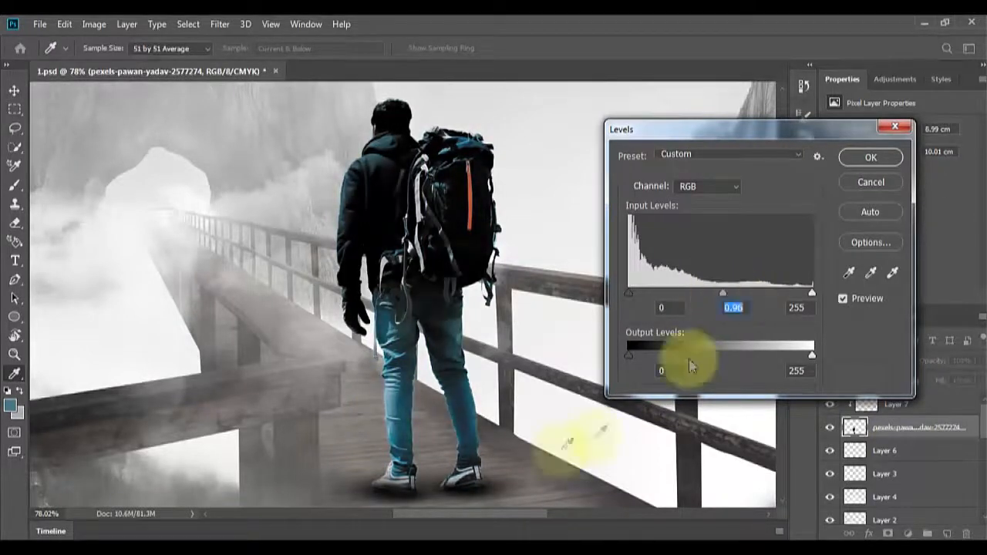
{"action": "left_click_drag", "start_coordinate": [632, 295], "coordinate": [610, 307]}
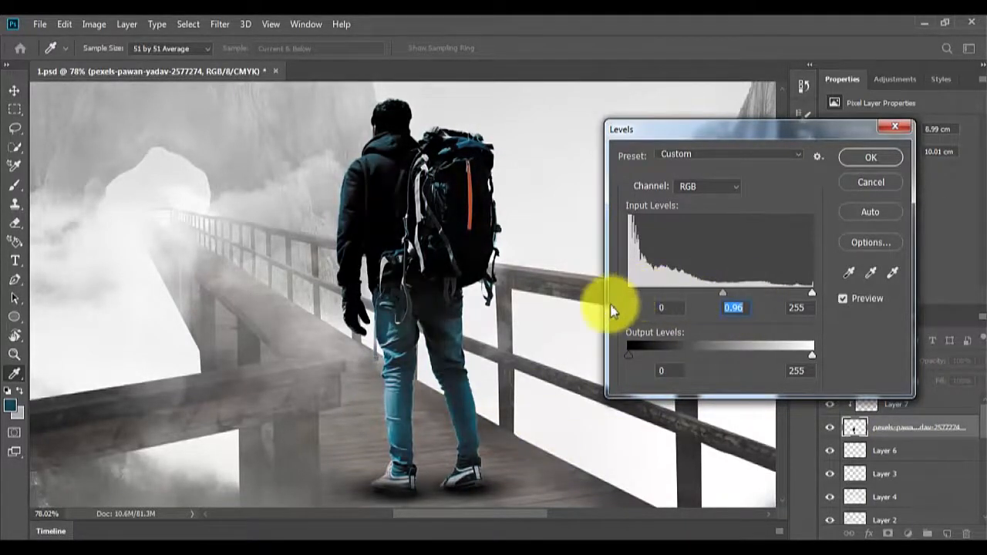
- Set the Levels auto color correction to Find Dark & Light Colors with a very dark blue shadow target color
{"action": "left_click", "coordinate": [871, 240]}
{"action": "left_click", "coordinate": [688, 243]}
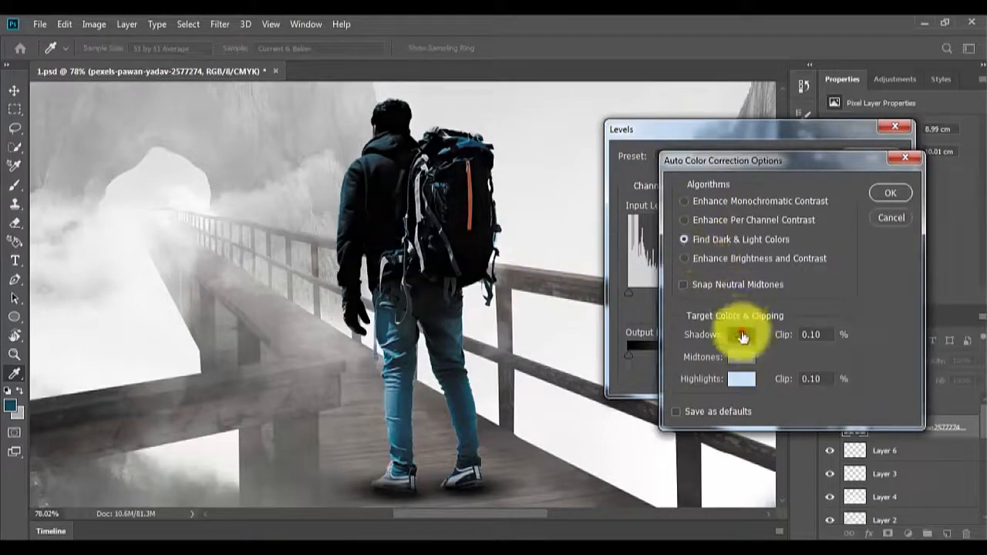
{"action": "left_click", "coordinate": [737, 335]}
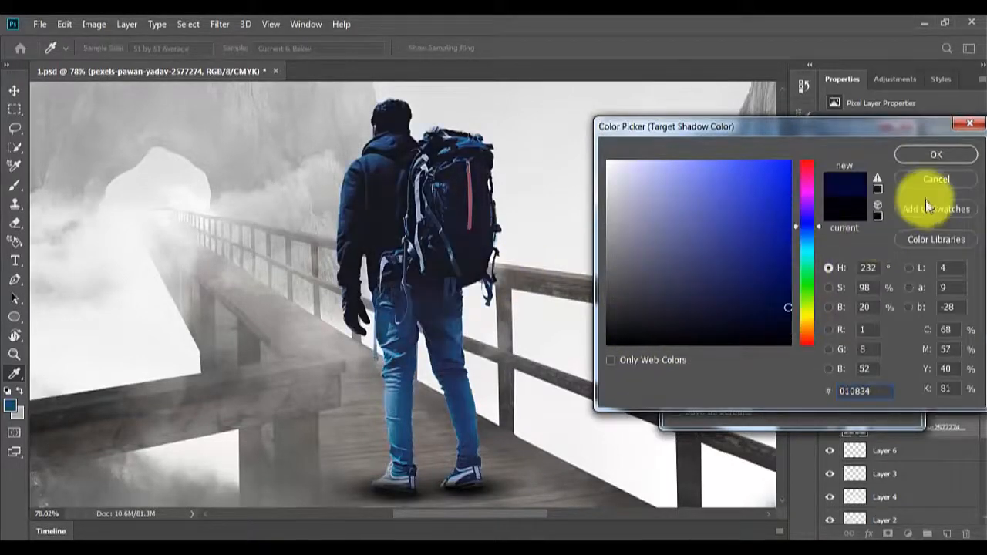
{"action": "left_click", "coordinate": [791, 326]}
{"action": "left_click", "coordinate": [941, 155]}
- Choose a paler blue as the highlight target color and apply the color correction and Levels to the hiker
{"action": "left_click", "coordinate": [760, 378]}
{"action": "left_click", "coordinate": [623, 165]}
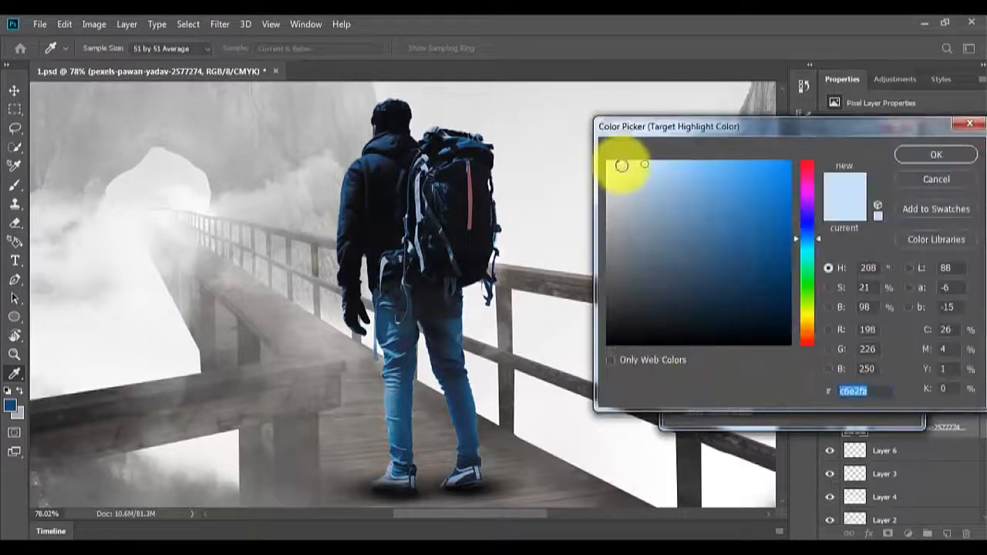
{"action": "left_click", "coordinate": [941, 154]}
{"action": "left_click", "coordinate": [891, 193]}
{"action": "left_click", "coordinate": [875, 158]}
- Clip an Exposure adjustment layer with strongly lowered exposure to the hiker and invert its mask to black
{"action": "left_click", "coordinate": [433, 225]}
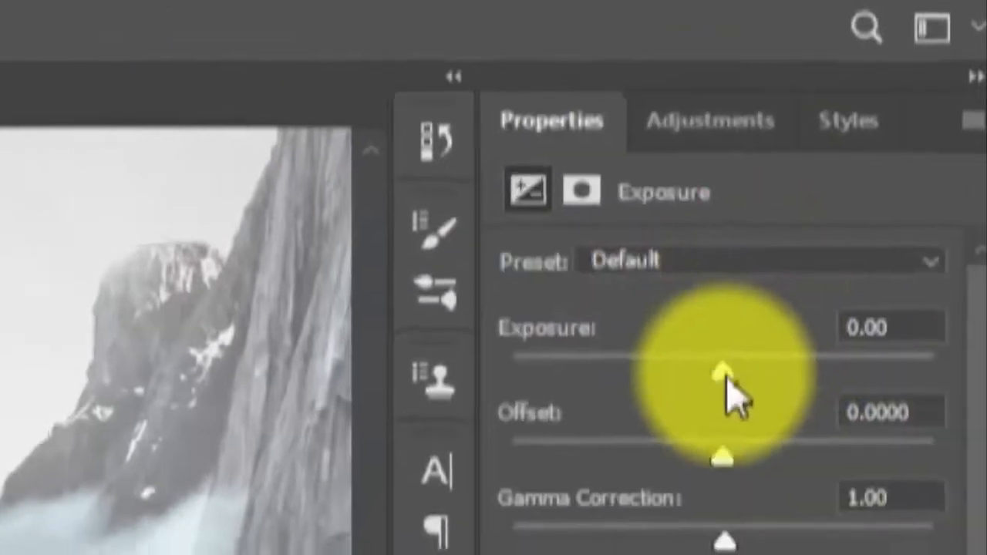
{"action": "left_click_drag", "start_coordinate": [725, 378], "coordinate": [612, 425]}
{"action": "left_click_drag", "start_coordinate": [745, 254], "coordinate": [732, 254]}
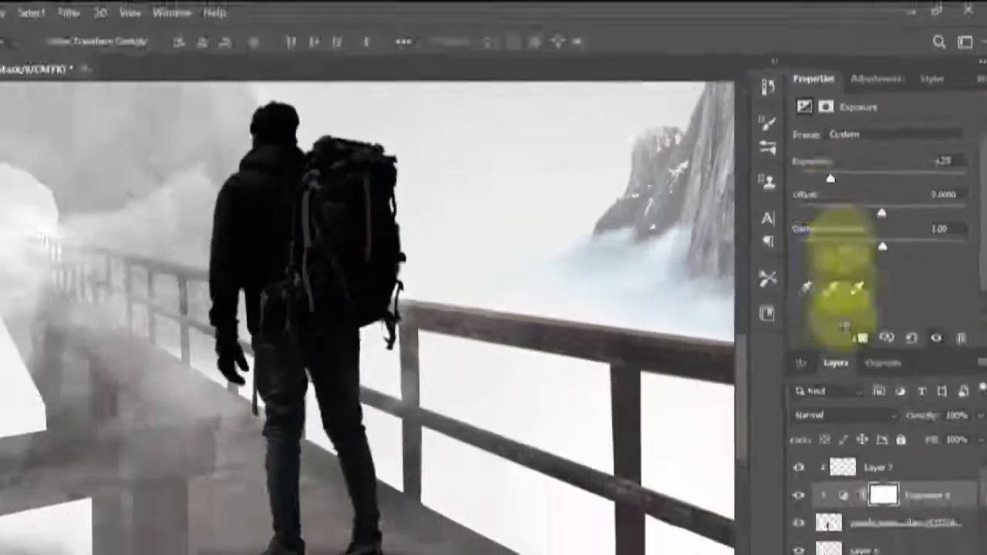
{"action": "left_click", "coordinate": [882, 496]}
{"action": "key", "text": "ctrl+i"}
- Paint white on the Exposure mask over the hiker's legs with a soft round 100 px brush at 41% opacity and 29% flow
{"action": "key", "text": "b"}
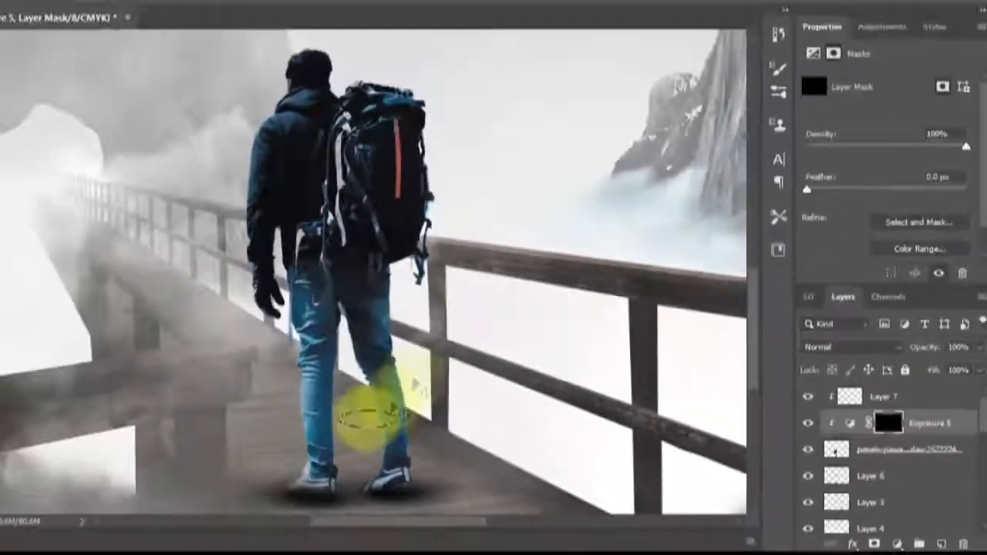
{"action": "right_click", "coordinate": [416, 409]}
{"action": "left_click", "coordinate": [486, 150]}
{"action": "left_click", "coordinate": [333, 48]}
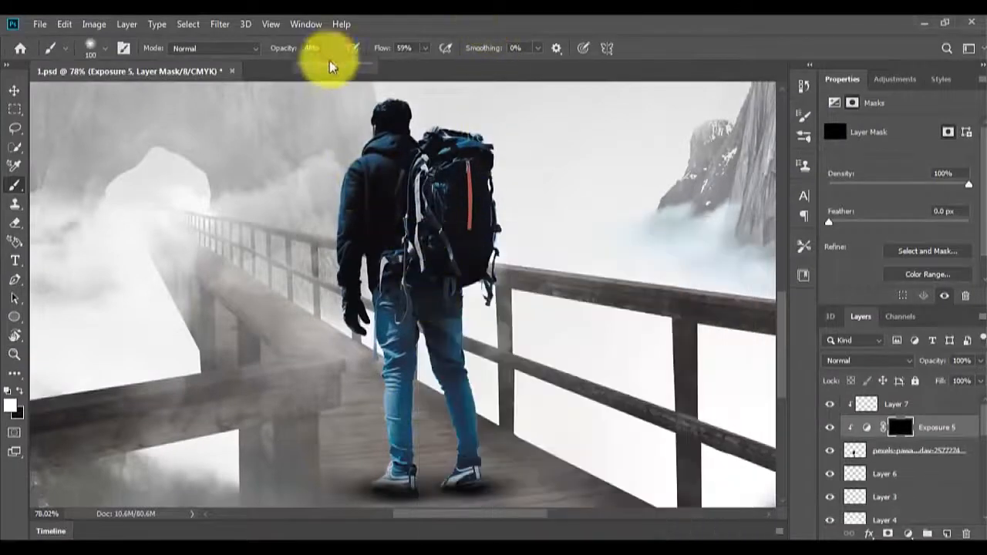
{"action": "left_click_drag", "start_coordinate": [425, 65], "coordinate": [404, 65]}
{"action": "mouse_move", "coordinate": [382, 484]}
{"action": "left_mouse_down"}
{"action": "mouse_move", "coordinate": [455, 484]}
{"action": "mouse_move", "coordinate": [411, 459]}
{"action": "mouse_move", "coordinate": [401, 339]}
{"action": "left_mouse_up"}
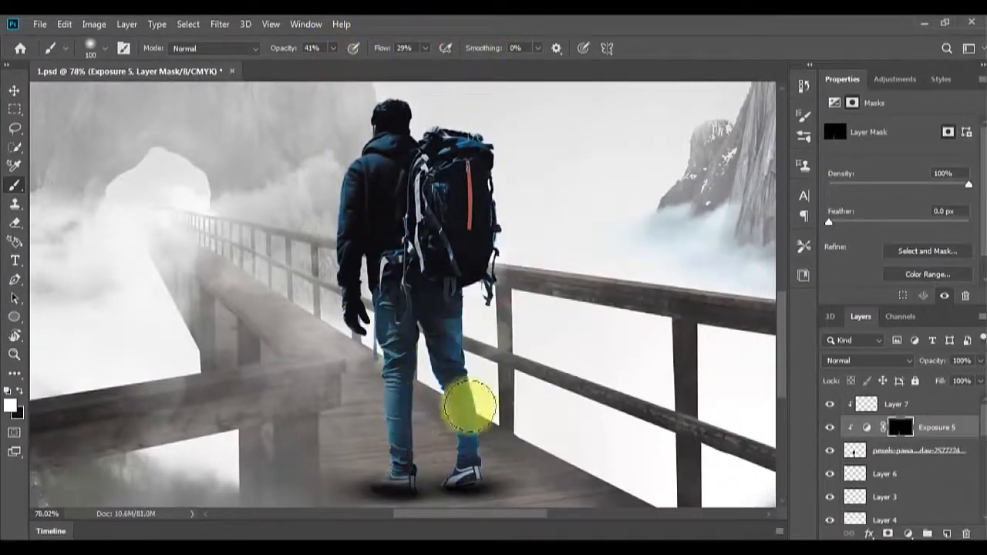
{"action": "left_click_drag", "start_coordinate": [467, 451], "coordinate": [438, 304]}
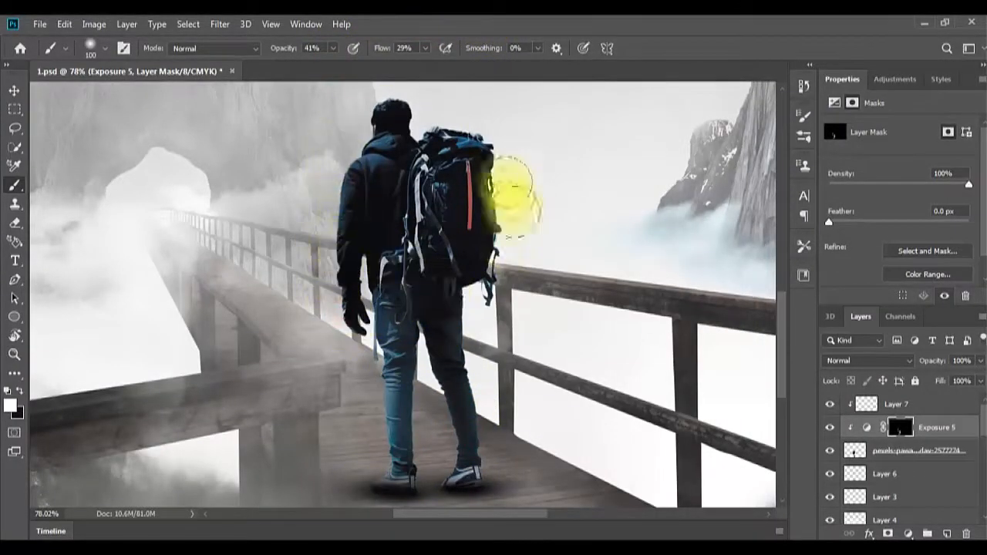
- Darken the hiker's inner legs, right leg and shoes by painting white on the Exposure 5 mask, reducing the brush to 25 px for details
{"action": "mouse_move", "coordinate": [420, 162]}
{"action": "left_mouse_down"}
{"action": "mouse_move", "coordinate": [401, 295]}
{"action": "mouse_move", "coordinate": [420, 417]}
{"action": "left_mouse_up"}
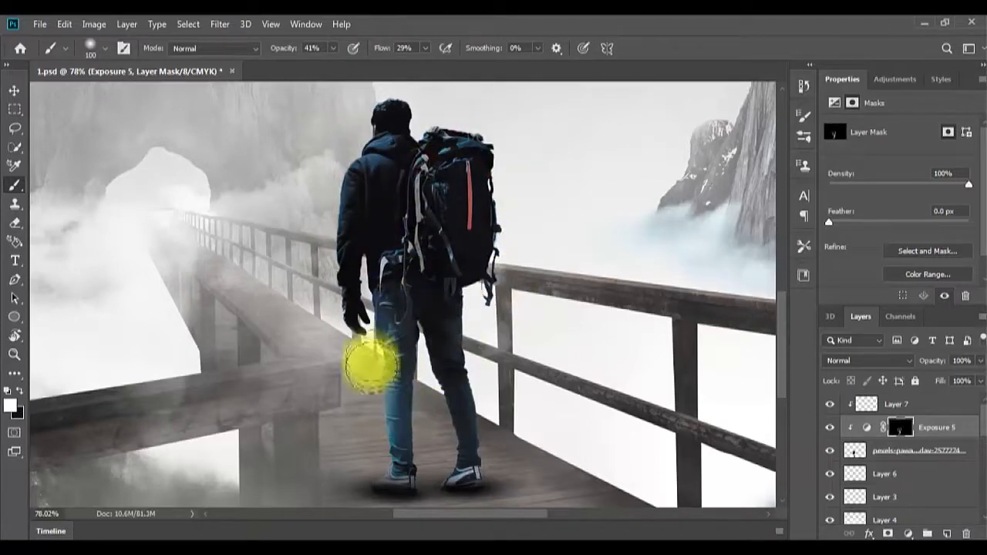
{"action": "scroll", "coordinate": [371, 362], "scroll_direction": "up", "scroll_amount": 5}
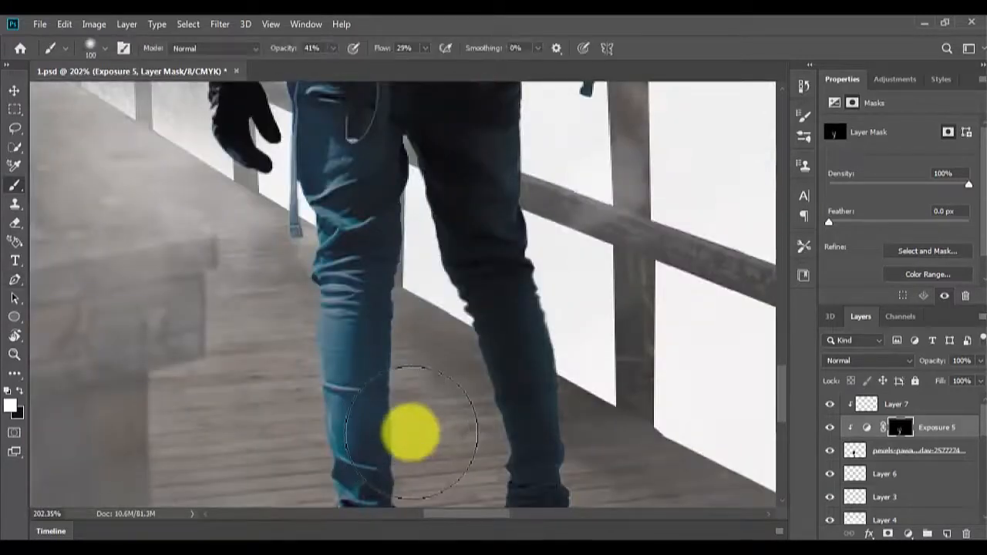
{"action": "key", "text": "bracketleft"}
{"action": "key", "text": "bracketleft"}
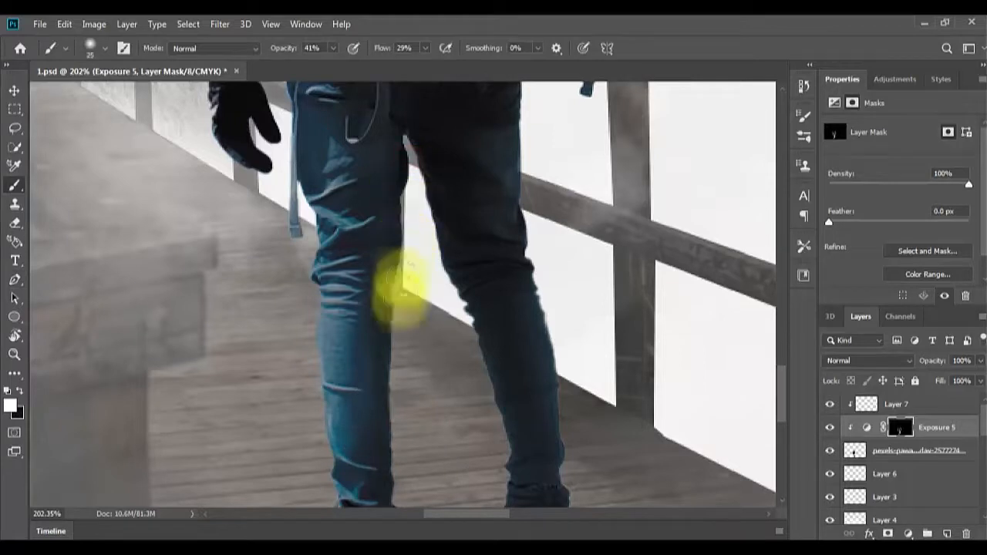
{"action": "left_click_drag", "start_coordinate": [410, 140], "coordinate": [424, 169]}
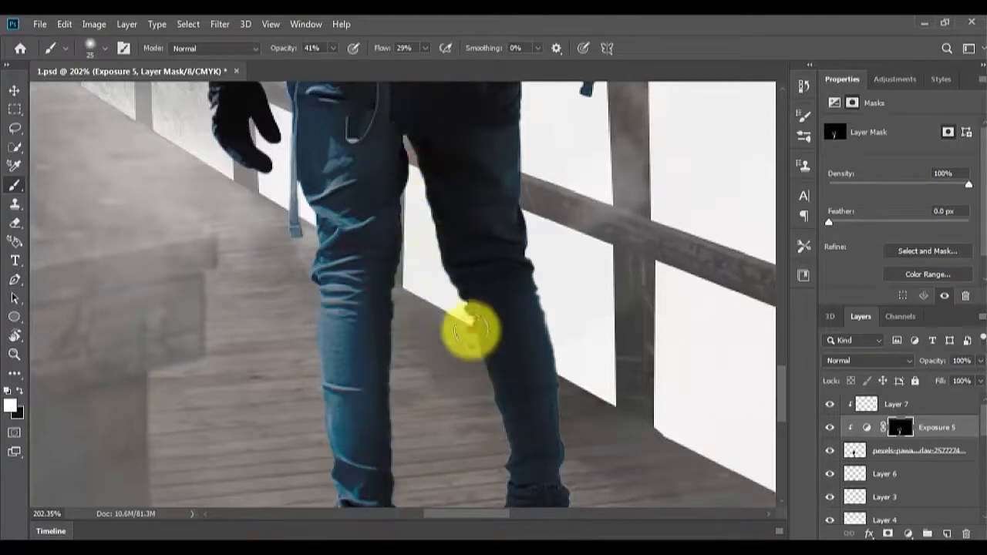
{"action": "left_click_drag", "start_coordinate": [472, 330], "coordinate": [507, 506]}
{"action": "mouse_move", "coordinate": [512, 383]}
{"action": "left_mouse_down"}
{"action": "mouse_move", "coordinate": [514, 289]}
{"action": "mouse_move", "coordinate": [485, 481]}
{"action": "mouse_move", "coordinate": [495, 323]}
{"action": "mouse_move", "coordinate": [483, 283]}
{"action": "left_mouse_up"}
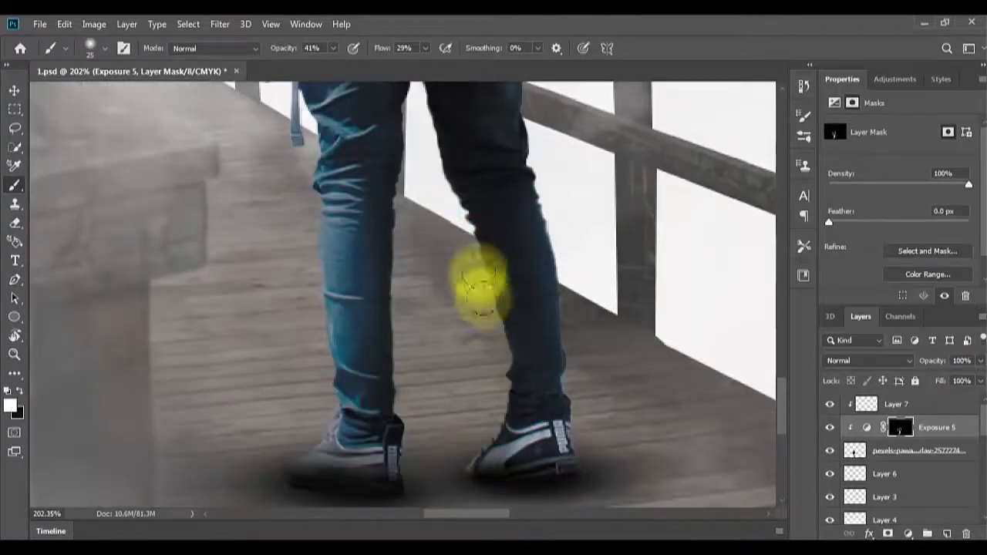
{"action": "mouse_move", "coordinate": [568, 419]}
{"action": "left_mouse_down"}
{"action": "mouse_move", "coordinate": [571, 437]}
{"action": "mouse_move", "coordinate": [551, 441]}
{"action": "left_mouse_up"}
{"action": "mouse_move", "coordinate": [299, 457]}
{"action": "left_mouse_down"}
{"action": "mouse_move", "coordinate": [334, 430]}
{"action": "mouse_move", "coordinate": [419, 469]}
{"action": "left_mouse_up"}
{"action": "mouse_move", "coordinate": [522, 159]}
{"action": "left_mouse_down"}
{"action": "mouse_move", "coordinate": [562, 326]}
{"action": "mouse_move", "coordinate": [566, 394]}
{"action": "left_mouse_up"}
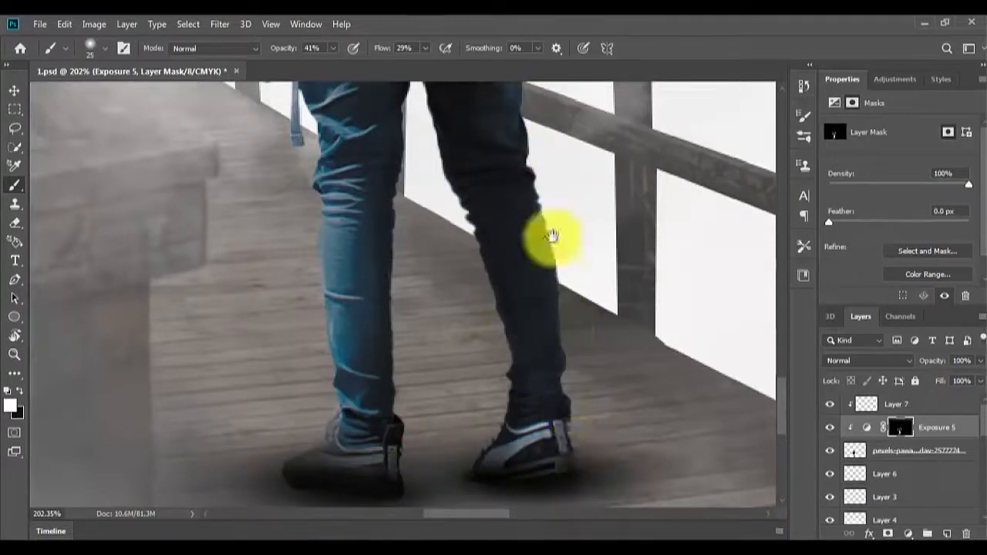
- Paint white on the Exposure 5 mask down the hiker's left leg with the 25 px brush to darken the jeans
{"action": "left_click_drag", "start_coordinate": [552, 236], "coordinate": [552, 394]}
{"action": "left_click_drag", "start_coordinate": [293, 146], "coordinate": [340, 470]}
{"action": "left_click_drag", "start_coordinate": [340, 470], "coordinate": [345, 333]}
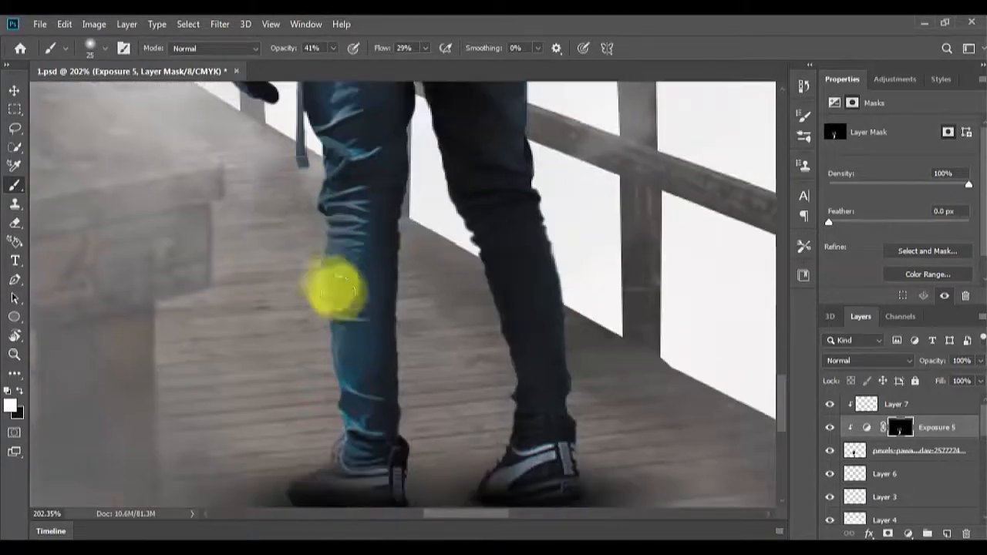
{"action": "left_click_drag", "start_coordinate": [338, 292], "coordinate": [338, 279]}
{"action": "left_click_drag", "start_coordinate": [337, 289], "coordinate": [333, 447]}
{"action": "mouse_move", "coordinate": [351, 104]}
{"action": "left_mouse_down"}
{"action": "mouse_move", "coordinate": [355, 287]}
{"action": "mouse_move", "coordinate": [377, 378]}
{"action": "left_mouse_up"}
{"action": "mouse_move", "coordinate": [357, 467]}
{"action": "left_mouse_down"}
{"action": "mouse_move", "coordinate": [357, 249]}
{"action": "mouse_move", "coordinate": [369, 295]}
{"action": "mouse_move", "coordinate": [352, 378]}
{"action": "left_mouse_up"}
{"action": "left_click_drag", "start_coordinate": [506, 195], "coordinate": [481, 269]}
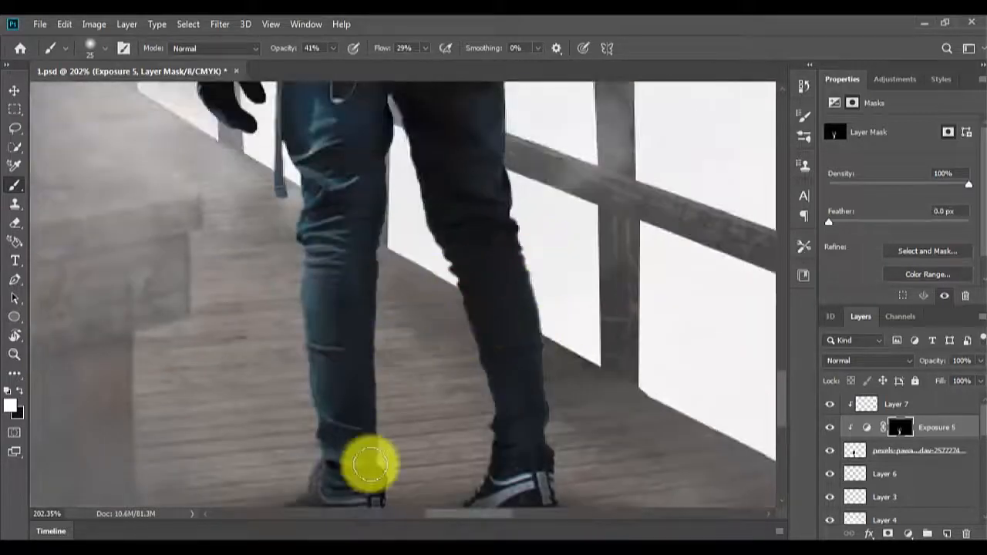
- Darken the outer edge of the hiker's right leg by painting it into the Exposure 5 mask with the 25 px brush
{"action": "key", "text": "v"}
{"action": "key", "text": "ctrl+0"}
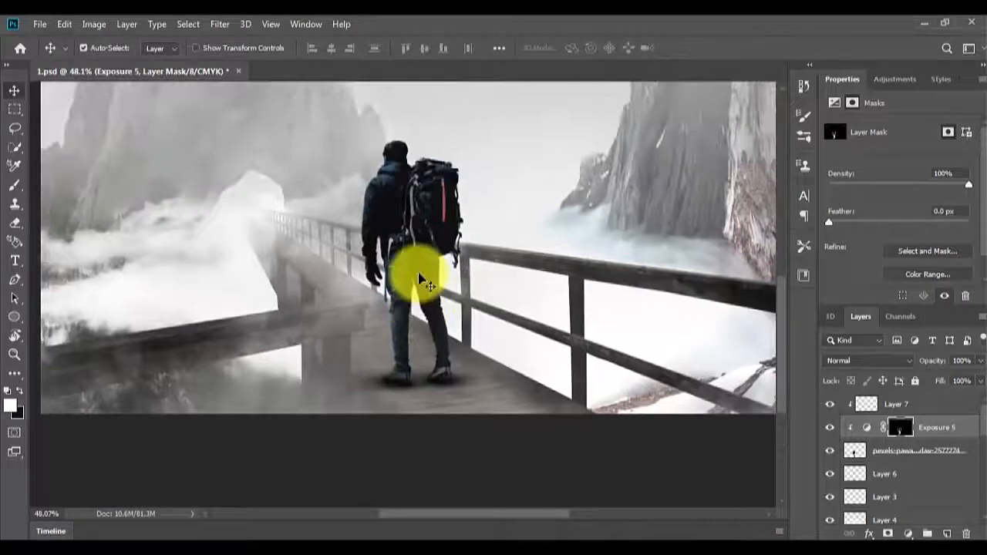
{"action": "scroll", "coordinate": [422, 348], "scroll_direction": "up", "scroll_amount": 5}
{"action": "mouse_move", "coordinate": [527, 263]}
{"action": "left_mouse_down"}
{"action": "mouse_move", "coordinate": [483, 297]}
{"action": "mouse_move", "coordinate": [462, 345]}
{"action": "left_mouse_up"}
{"action": "key", "text": "b"}
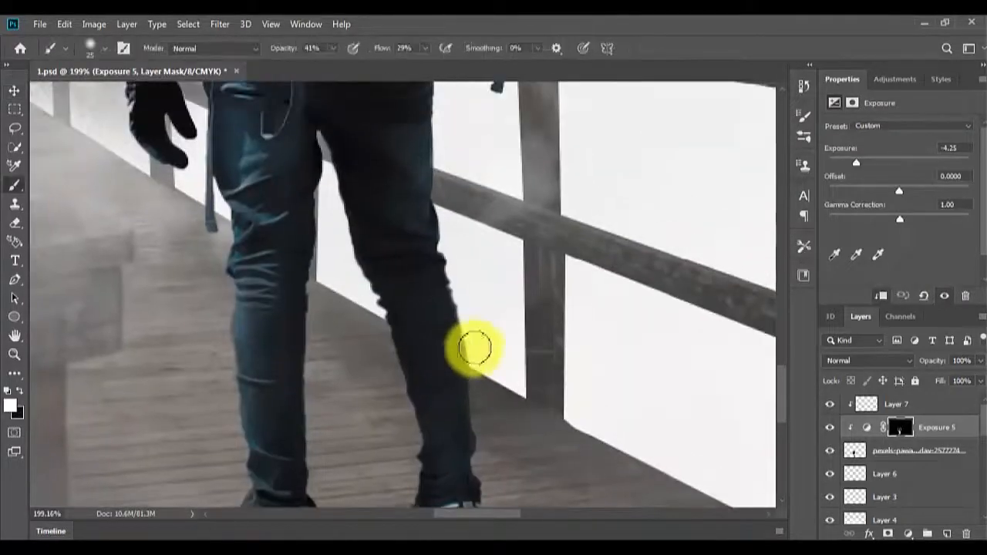
{"action": "left_click_drag", "start_coordinate": [479, 423], "coordinate": [473, 341]}
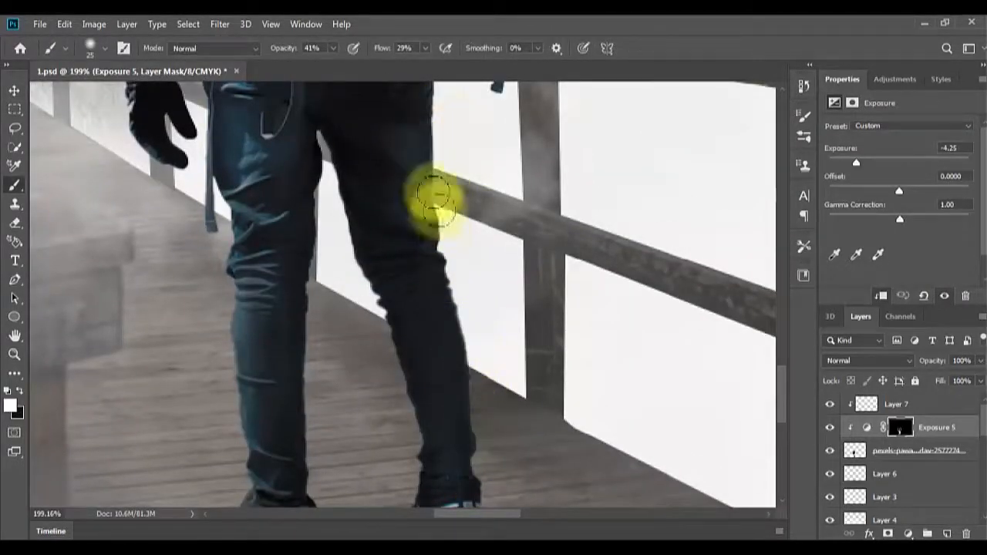
{"action": "left_click_drag", "start_coordinate": [435, 196], "coordinate": [467, 459]}
- Paint the hiker's thighs into the Exposure 5 mask with a larger 70 px brush
{"action": "mouse_move", "coordinate": [329, 152]}
{"action": "left_mouse_down"}
{"action": "mouse_move", "coordinate": [307, 411]}
{"action": "mouse_move", "coordinate": [235, 378]}
{"action": "mouse_move", "coordinate": [245, 135]}
{"action": "left_mouse_up"}
{"action": "left_click_drag", "start_coordinate": [357, 168], "coordinate": [458, 270]}
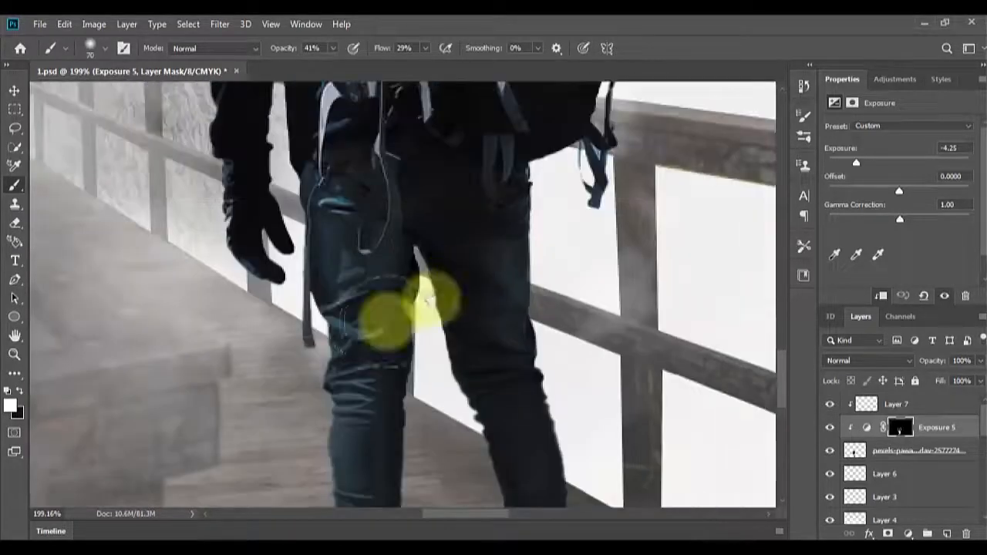
{"action": "key", "text": "bracketright"}
{"action": "key", "text": "bracketright"}
{"action": "key", "text": "bracketright"}
{"action": "left_click_drag", "start_coordinate": [421, 304], "coordinate": [353, 287]}
- Darken the straps and left side of the backpack by painting white on the Exposure 5 mask
{"action": "left_click_drag", "start_coordinate": [558, 146], "coordinate": [458, 431]}
{"action": "scroll", "coordinate": [544, 439], "scroll_direction": "up", "scroll_amount": 3}
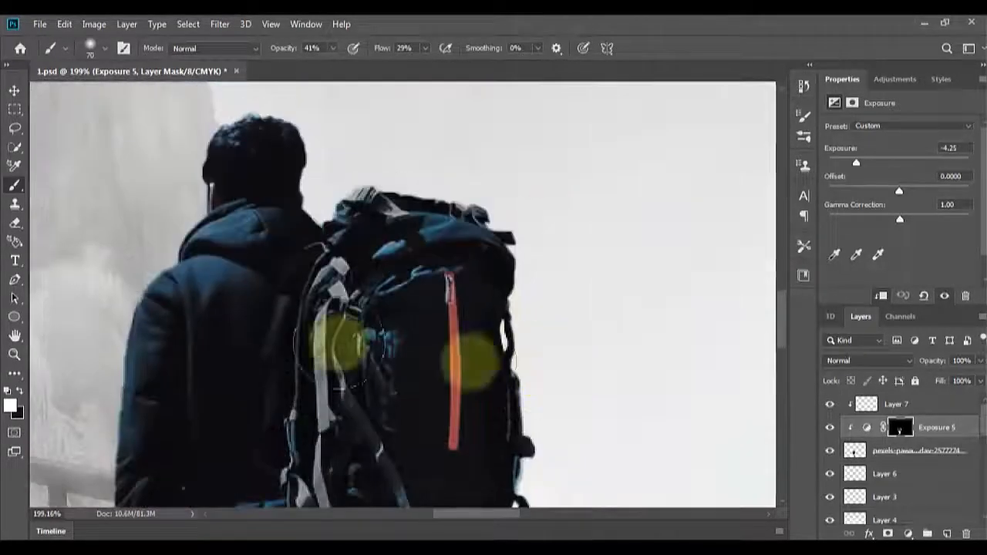
{"action": "left_click_drag", "start_coordinate": [341, 342], "coordinate": [323, 462]}
- Darken the jacket's left shoulder, hood and sleeve on the Exposure 5 mask with a smaller 45 px brush
{"action": "left_click_drag", "start_coordinate": [224, 307], "coordinate": [470, 218]}
{"action": "key", "text": "bracketleft"}
{"action": "key", "text": "bracketleft"}
{"action": "key", "text": "bracketleft"}
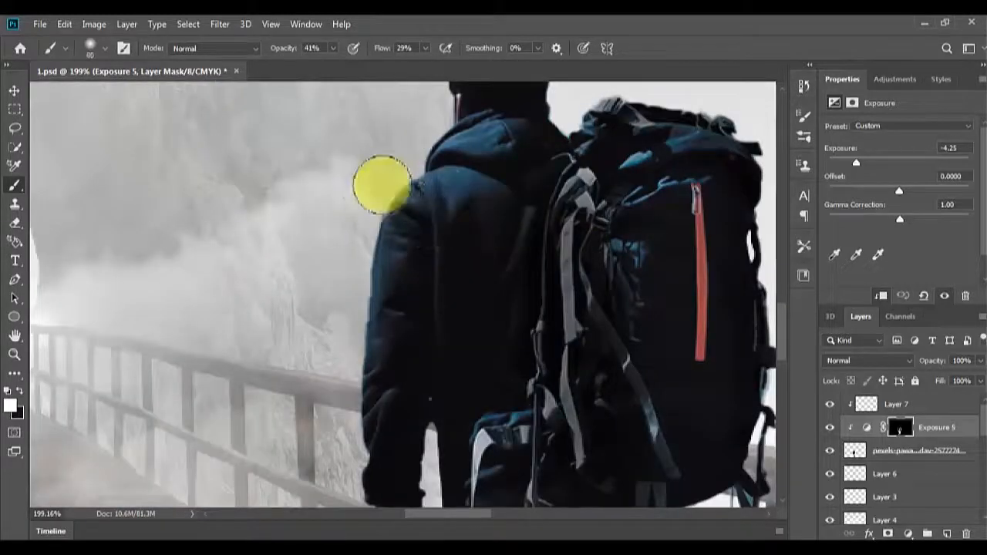
{"action": "mouse_move", "coordinate": [374, 212]}
{"action": "left_mouse_down"}
{"action": "mouse_move", "coordinate": [370, 189]}
{"action": "mouse_move", "coordinate": [491, 137]}
{"action": "mouse_move", "coordinate": [463, 121]}
{"action": "left_mouse_up"}
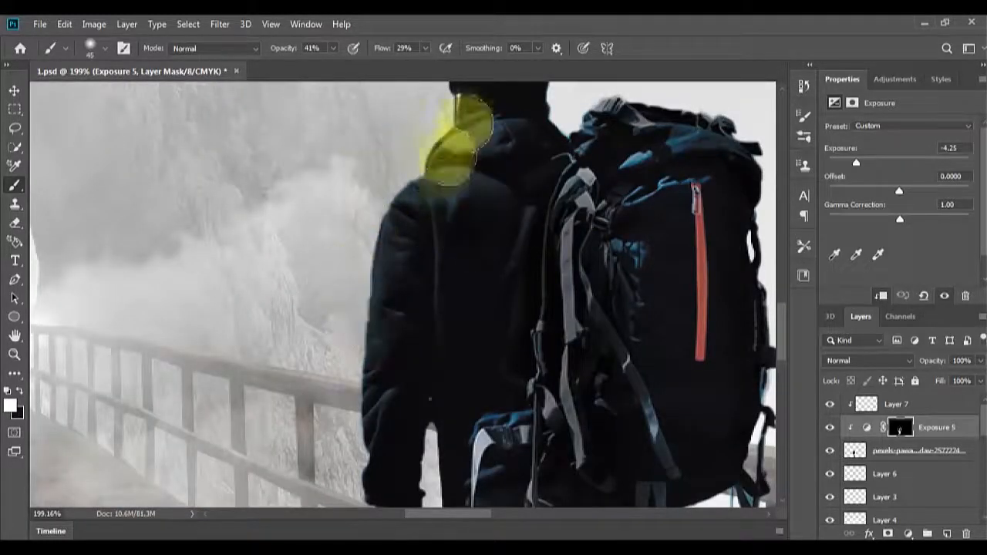
{"action": "left_click_drag", "start_coordinate": [490, 186], "coordinate": [537, 69]}
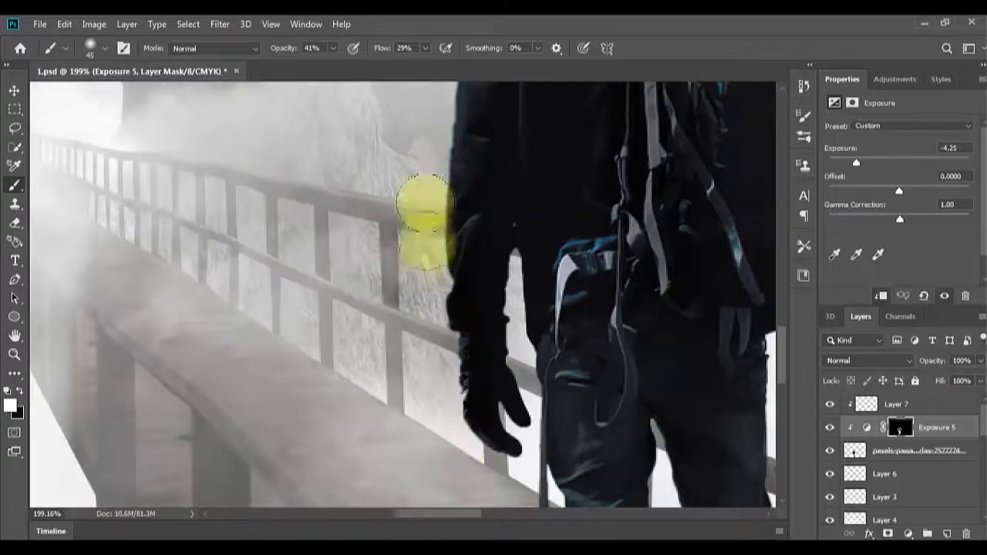
{"action": "left_click_drag", "start_coordinate": [445, 122], "coordinate": [452, 282]}
- Paint the hiker's head and the top and right edge of the backpack into the Exposure 5 mask to darken them
{"action": "left_click_drag", "start_coordinate": [545, 152], "coordinate": [415, 308]}
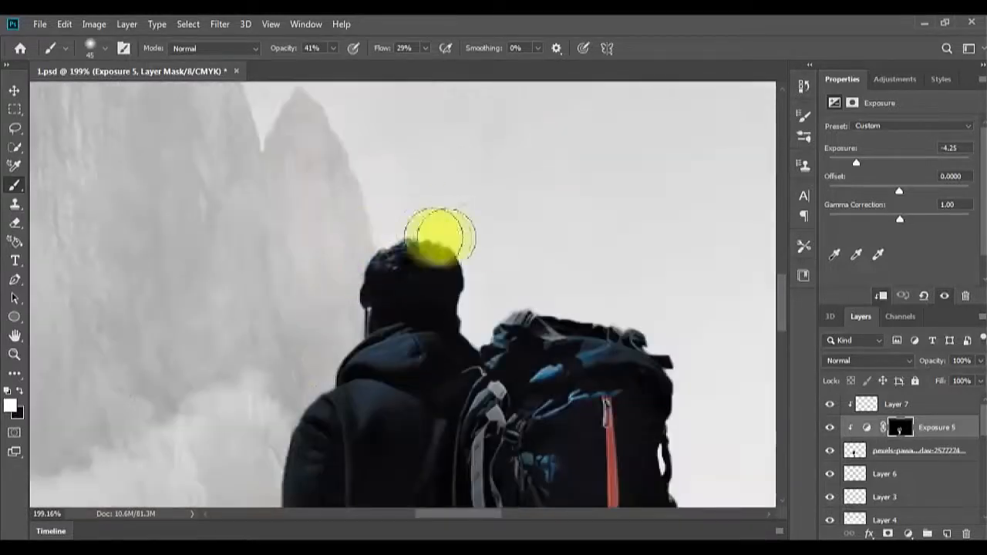
{"action": "mouse_move", "coordinate": [586, 364]}
{"action": "left_mouse_down"}
{"action": "mouse_move", "coordinate": [464, 253]}
{"action": "mouse_move", "coordinate": [434, 377]}
{"action": "left_mouse_up"}
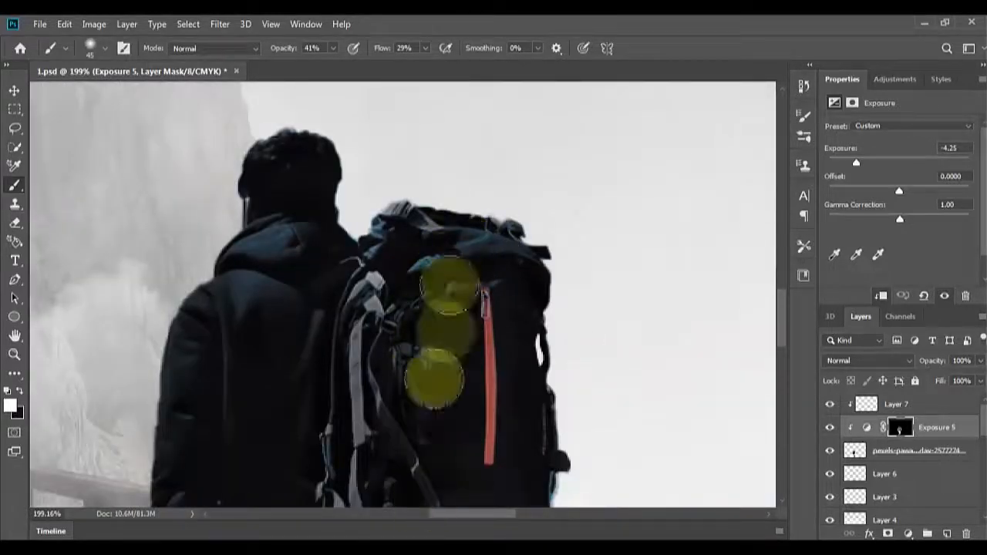
{"action": "left_click_drag", "start_coordinate": [552, 336], "coordinate": [488, 155]}
{"action": "scroll", "coordinate": [563, 205], "scroll_direction": "down", "scroll_amount": 8}
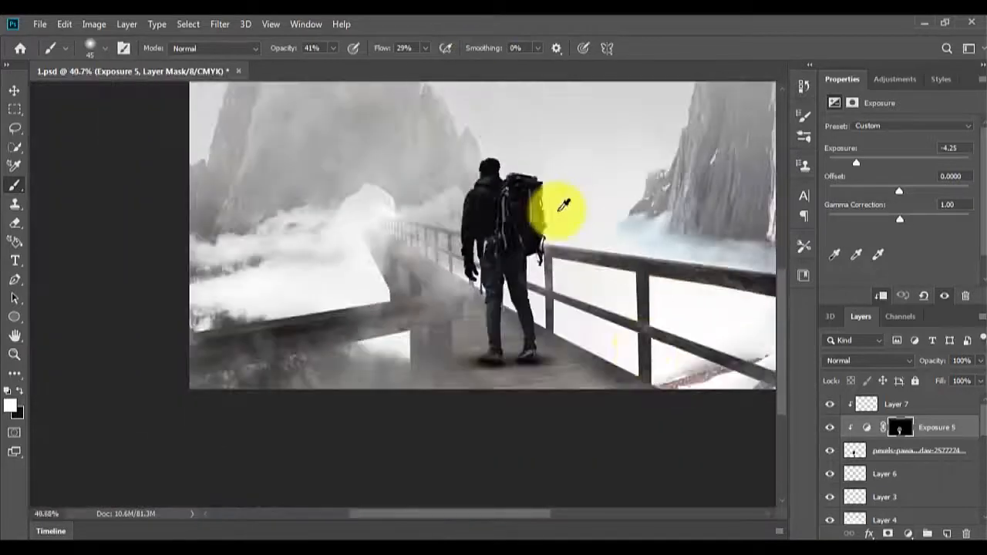
{"action": "scroll", "coordinate": [650, 407], "scroll_direction": "down", "scroll_amount": 2}
- Add a new empty layer above the hiker's layers and set the foreground color to white
{"action": "left_click", "coordinate": [946, 534]}
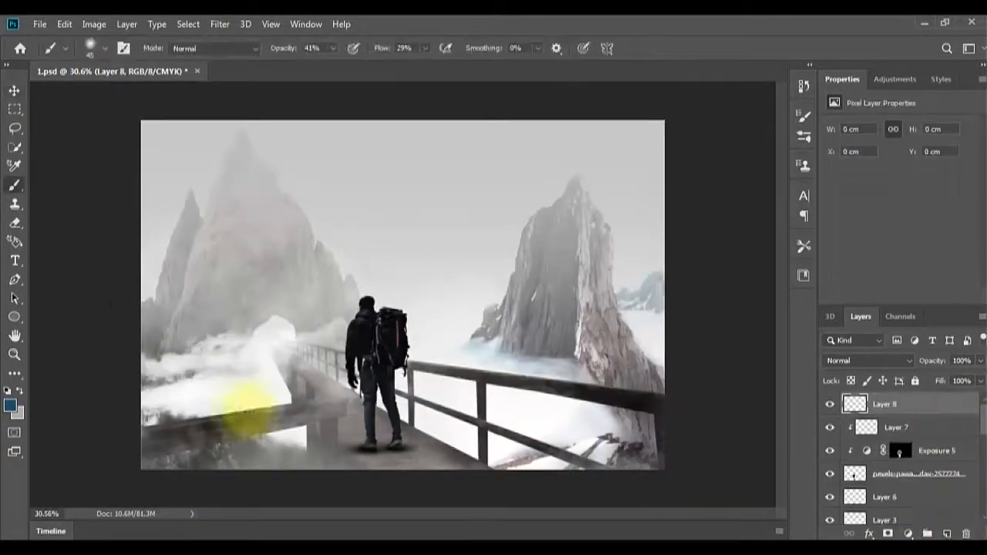
{"action": "left_click", "coordinate": [10, 406]}
{"action": "left_click", "coordinate": [617, 165]}
{"action": "left_click", "coordinate": [929, 157]}
- Choose the 2700 px fog brush and set its opacity and flow to 100%
{"action": "right_click", "coordinate": [378, 309]}
{"action": "mouse_move", "coordinate": [672, 355]}
{"action": "left_mouse_down"}
{"action": "mouse_move", "coordinate": [680, 501]}
{"action": "mouse_move", "coordinate": [679, 492]}
{"action": "left_mouse_up"}
{"action": "double_click", "coordinate": [478, 409]}
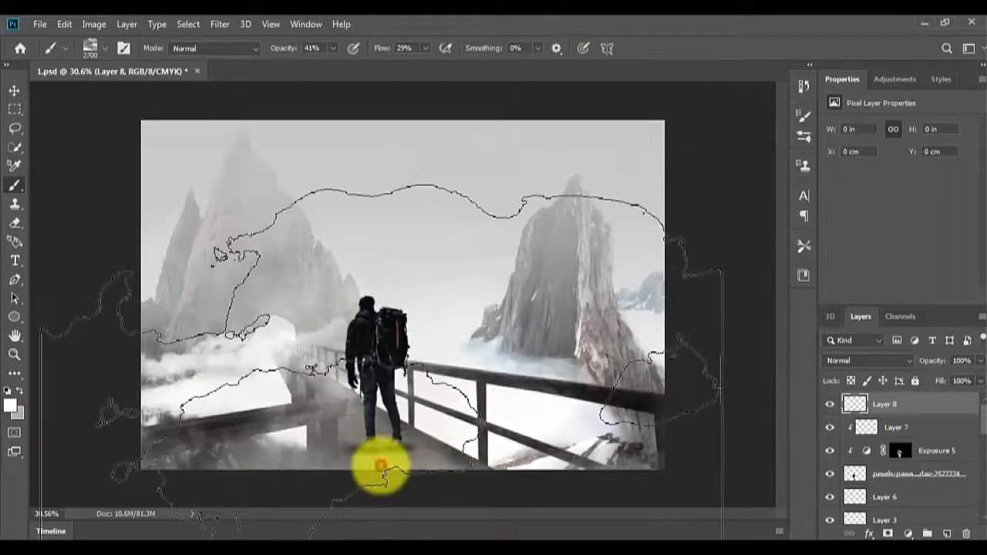
{"action": "left_click_drag", "start_coordinate": [359, 67], "coordinate": [440, 53]}
{"action": "mouse_move", "coordinate": [425, 47]}
{"action": "left_mouse_down"}
{"action": "mouse_move", "coordinate": [425, 61]}
{"action": "mouse_move", "coordinate": [586, 47]}
{"action": "left_mouse_up"}
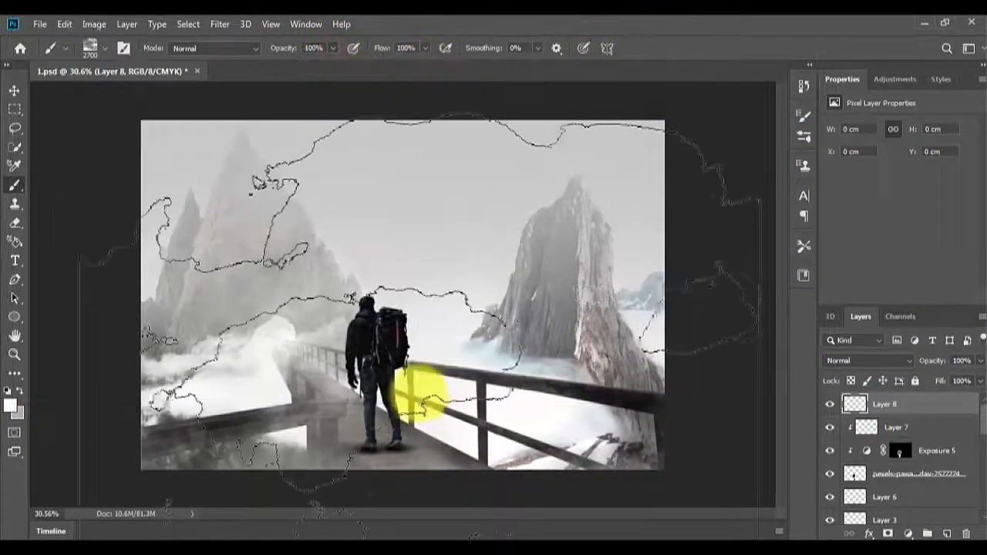
- Stamp white fog over the hiker and boardwalk on the new layer, undoing the first trial stamp
{"action": "left_click", "coordinate": [438, 393]}
{"action": "key", "text": "ctrl+z"}
{"action": "key", "text": "bracketleft"}
{"action": "key", "text": "bracketleft"}
{"action": "key", "text": "bracketleft"}
{"action": "key", "text": "bracketleft"}
{"action": "key", "text": "bracketleft"}
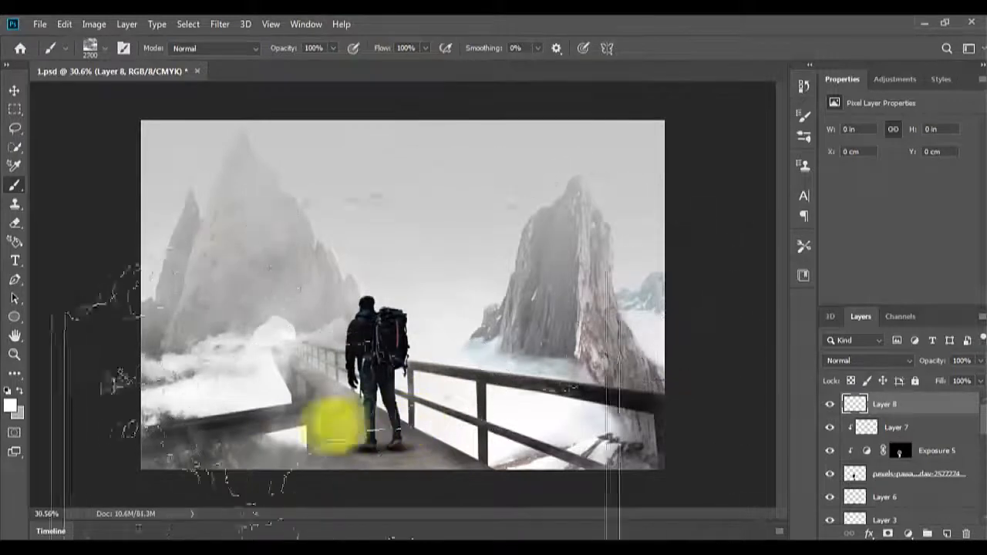
{"action": "left_click", "coordinate": [284, 450]}
- Erase the fog's hard right edge and thin the fog near the left mountain with a soft 1100 px eraser at 39% opacity
{"action": "key", "text": "e"}
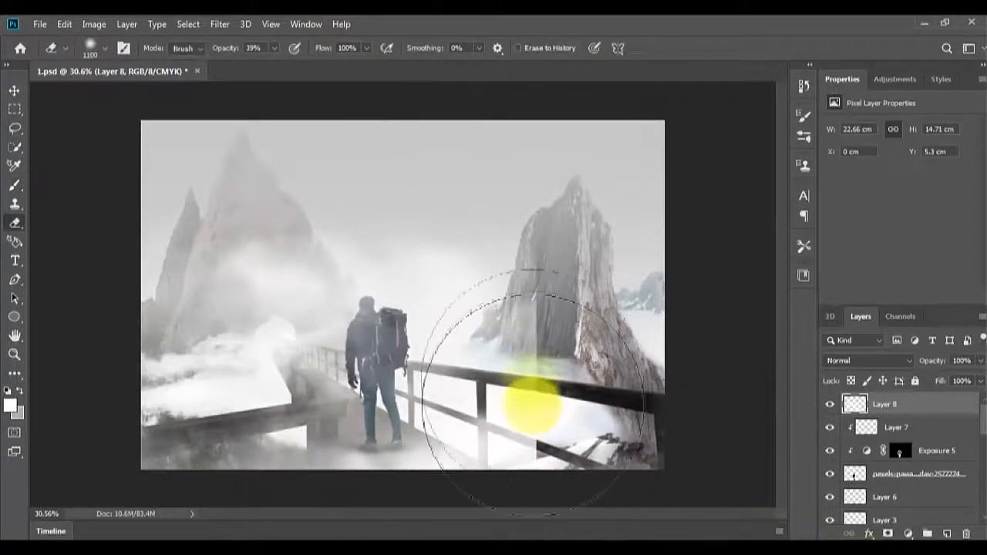
{"action": "mouse_move", "coordinate": [531, 403]}
{"action": "left_mouse_down"}
{"action": "mouse_move", "coordinate": [586, 308]}
{"action": "mouse_move", "coordinate": [584, 372]}
{"action": "left_mouse_up"}
{"action": "left_click", "coordinate": [274, 47]}
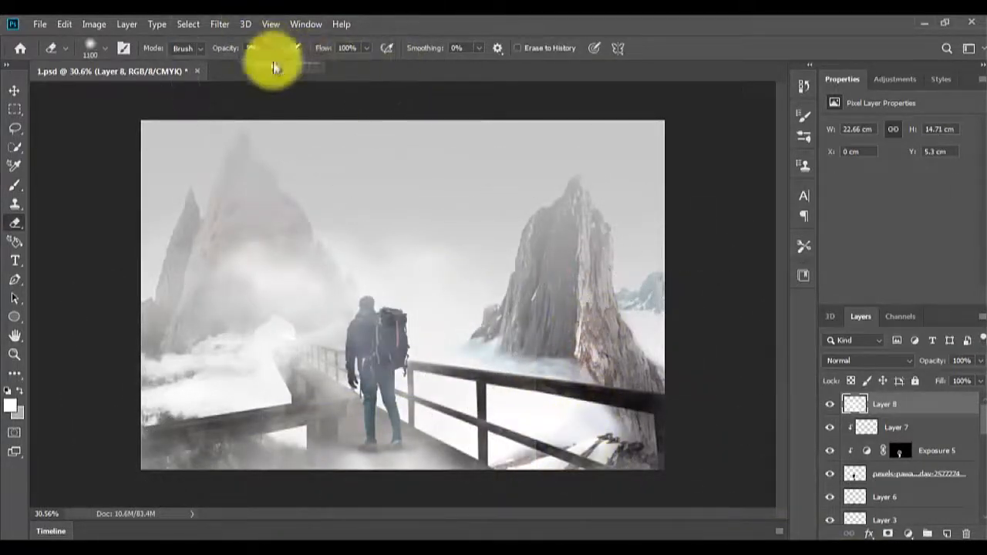
{"action": "mouse_move", "coordinate": [347, 151]}
{"action": "left_mouse_down"}
{"action": "mouse_move", "coordinate": [288, 161]}
{"action": "mouse_move", "coordinate": [308, 339]}
{"action": "left_mouse_up"}
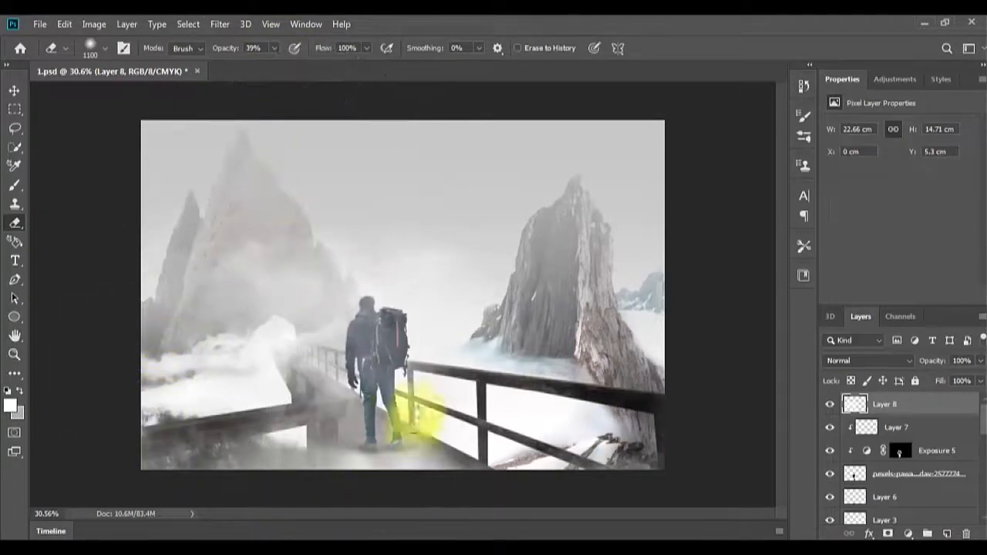
- Thin the fog around the hiker's feet with a 700 px eraser and lower the fog layer's opacity to 80%
{"action": "key", "text": "["}
{"action": "key", "text": "["}
{"action": "key", "text": "["}
{"action": "key", "text": "["}
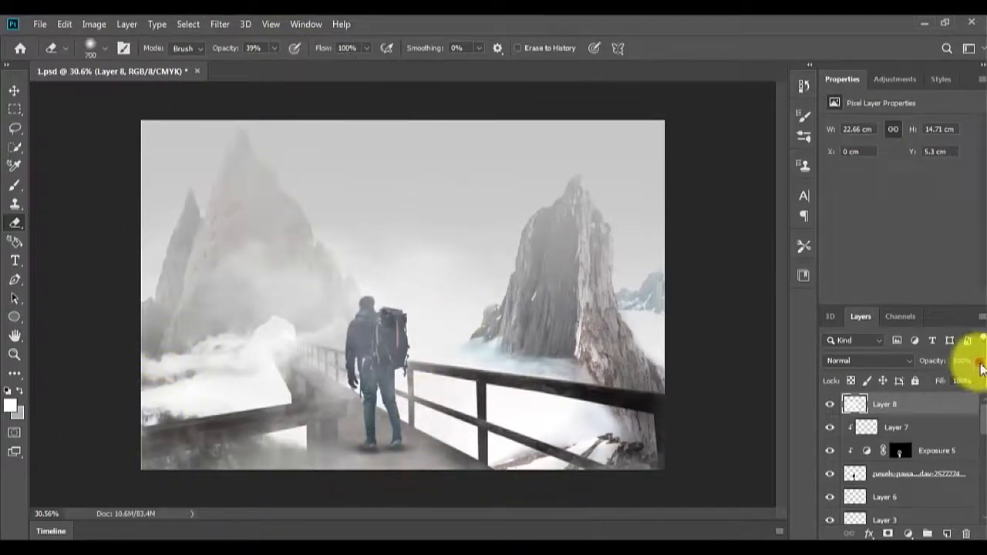
{"action": "key", "text": "v"}
{"action": "scroll", "coordinate": [299, 366], "scroll_direction": "up", "scroll_amount": 5}
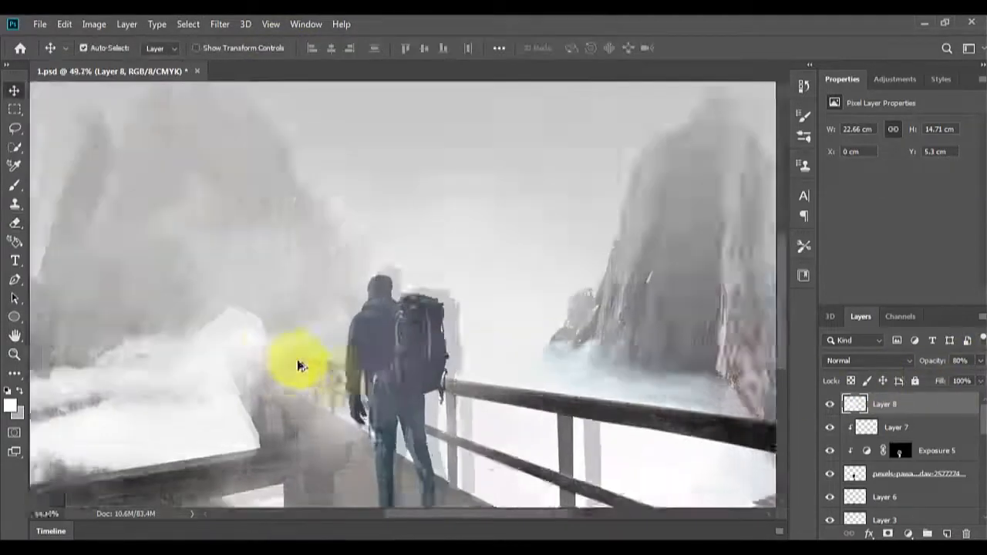
{"action": "left_click_drag", "start_coordinate": [510, 375], "coordinate": [466, 240]}
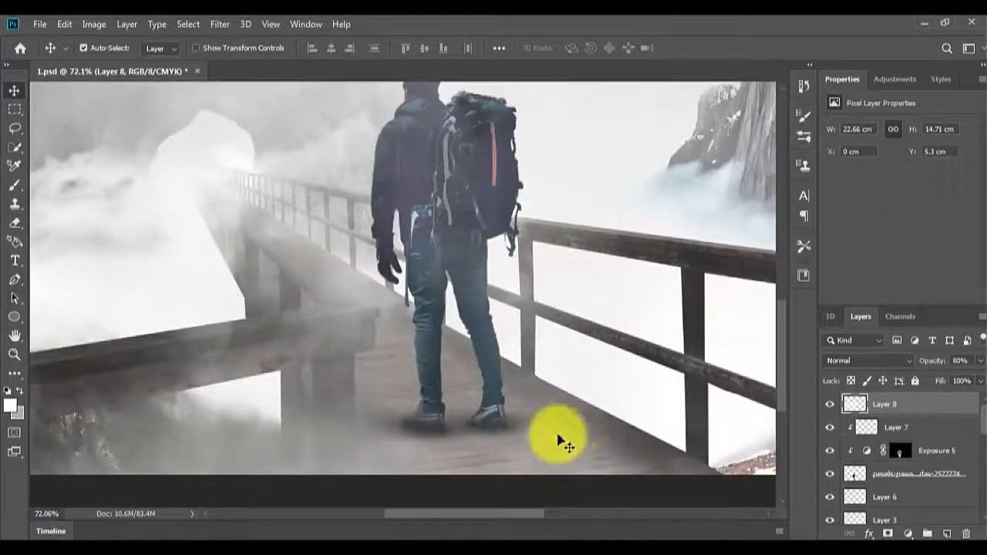
- Duplicate the hiker cutout layer and turn the copy into a dark silhouette using Levels with midtones 0.01 and a lowered white output
{"action": "left_click", "coordinate": [903, 480]}
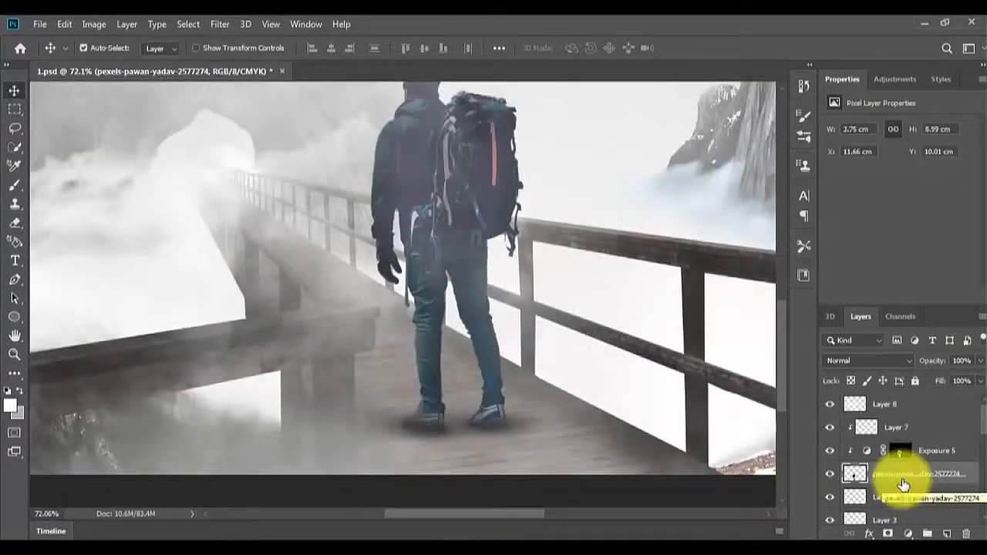
{"action": "key", "text": "ctrl+l"}
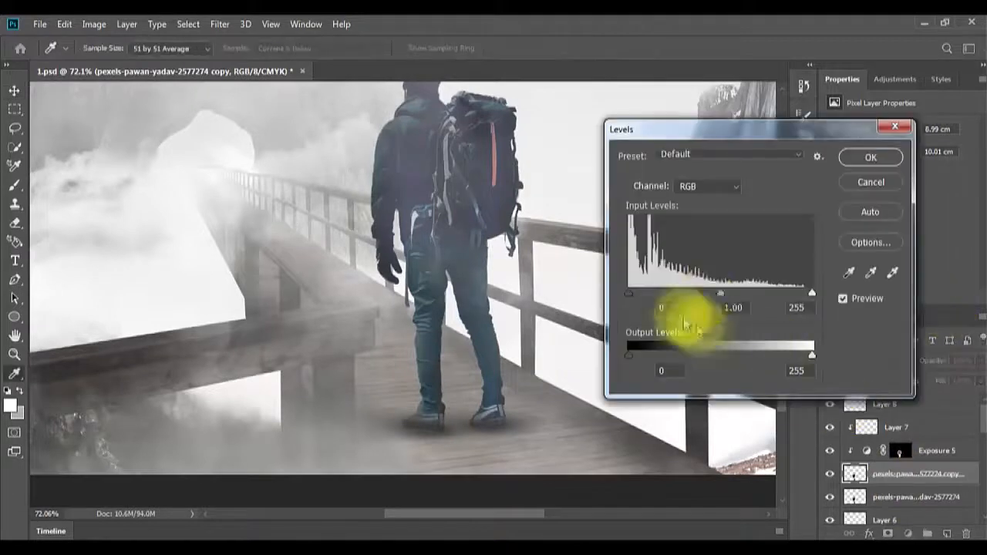
{"action": "left_click_drag", "start_coordinate": [717, 293], "coordinate": [626, 300]}
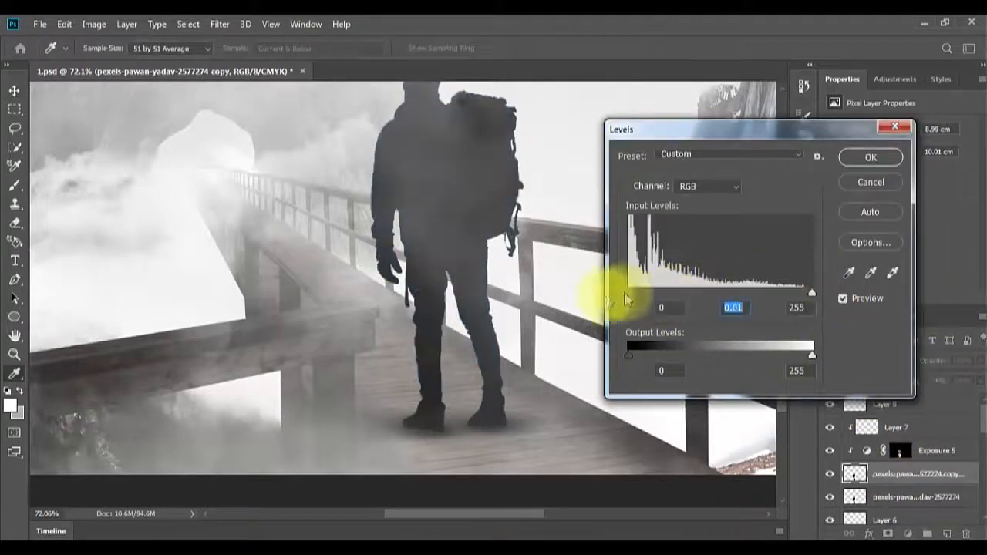
{"action": "left_click_drag", "start_coordinate": [691, 352], "coordinate": [590, 368]}
{"action": "left_click_drag", "start_coordinate": [811, 355], "coordinate": [683, 357]}
{"action": "key", "text": "Return"}
{"action": "key", "text": "v"}
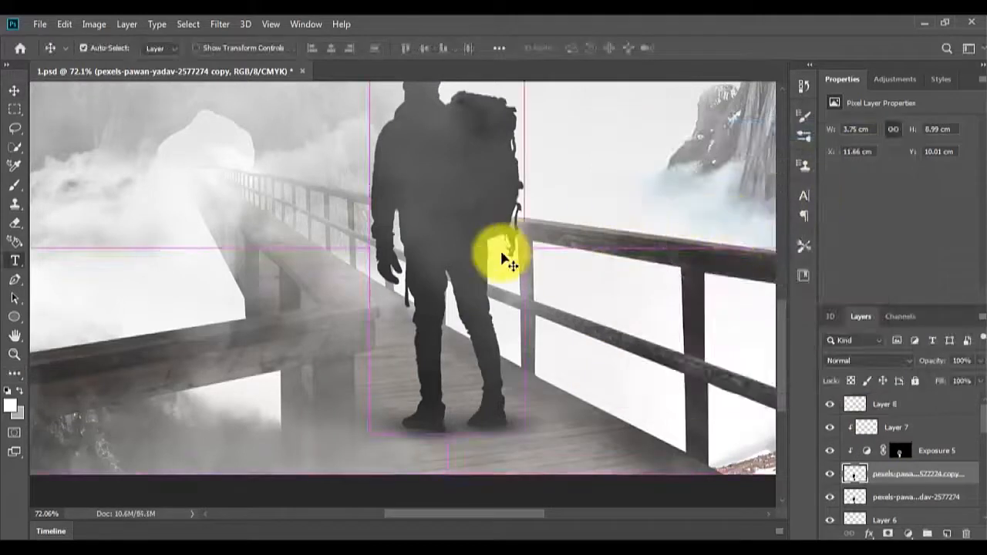
- Flatten and distort the hiker silhouette into a shadow lying across the boardwalk, then warp it to meet the hiker's shoes
{"action": "key", "text": "ctrl+t"}
{"action": "key", "text": "ctrl+0"}
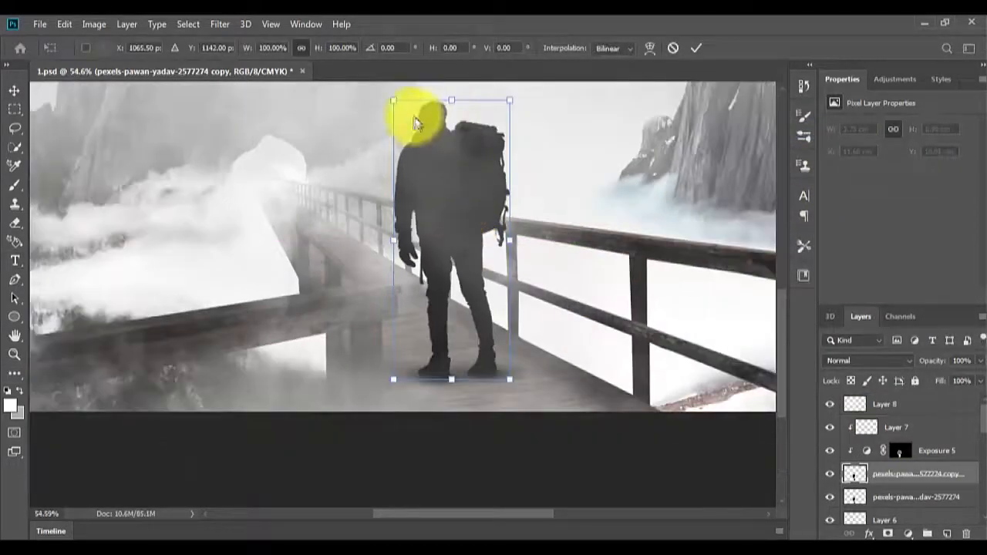
{"action": "left_click_drag", "start_coordinate": [394, 100], "coordinate": [421, 371]}
{"action": "scroll", "coordinate": [419, 370], "scroll_direction": "up", "scroll_amount": 3}
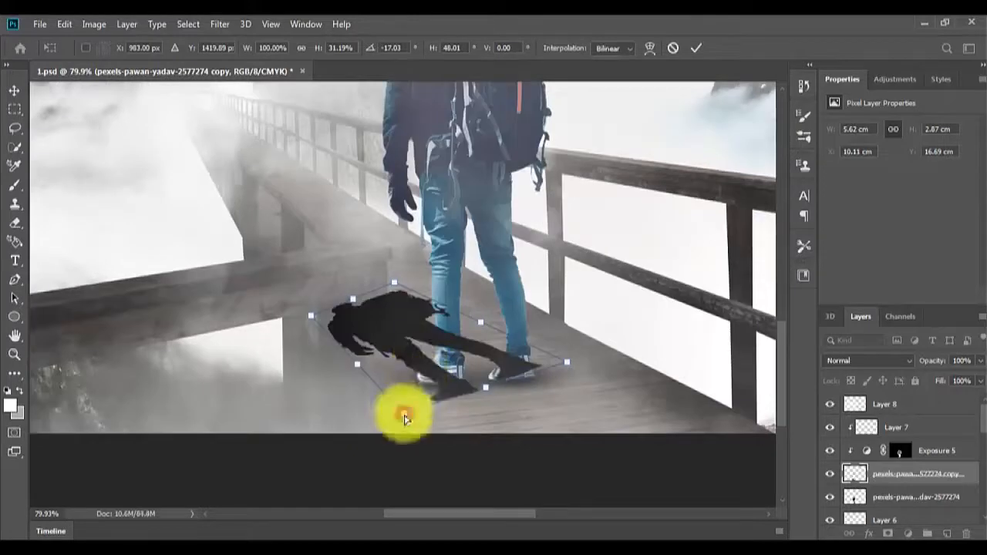
{"action": "left_click_drag", "start_coordinate": [312, 320], "coordinate": [516, 357]}
{"action": "left_click_drag", "start_coordinate": [461, 392], "coordinate": [438, 391]}
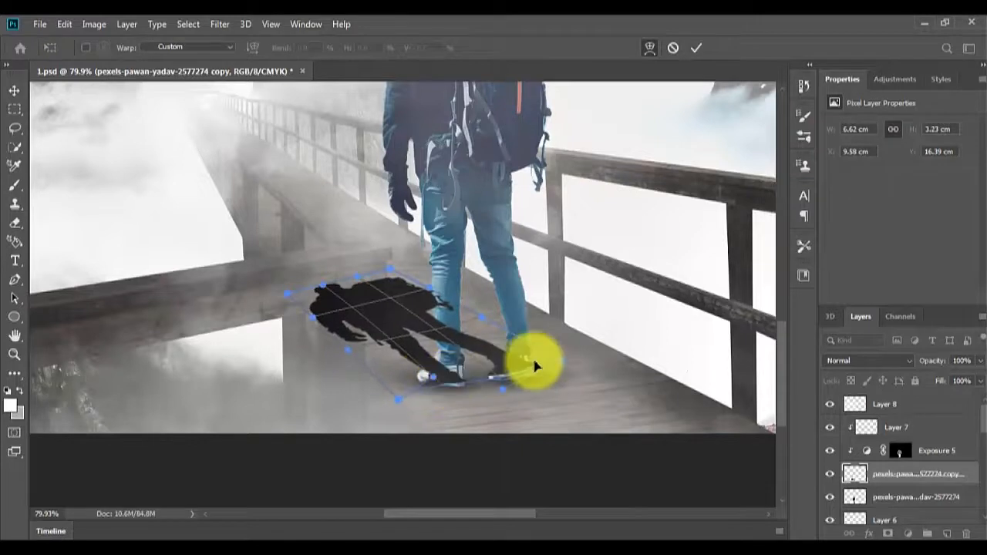
{"action": "left_click_drag", "start_coordinate": [532, 357], "coordinate": [529, 364]}
{"action": "key", "text": "Return"}
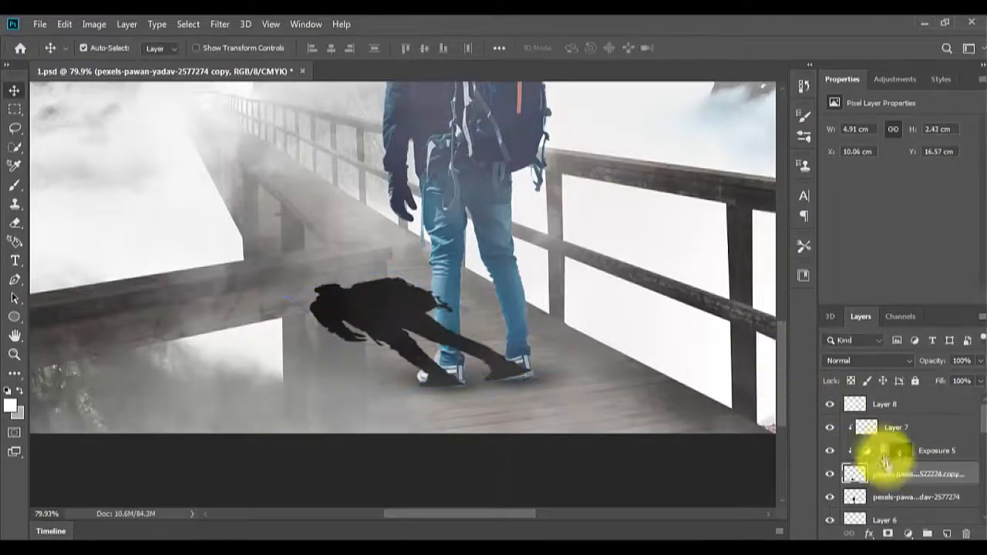
- Move the silhouette shadow below the original hiker cutout and clip the Exposure 5 adjustment to the hiker again
{"action": "left_click_drag", "start_coordinate": [887, 473], "coordinate": [886, 505]}
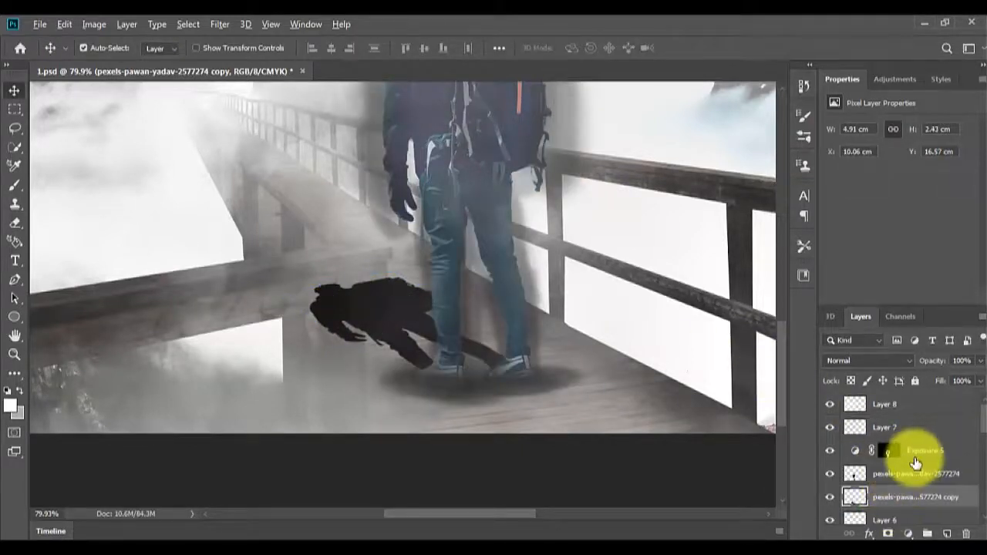
{"action": "left_click", "coordinate": [916, 462], "text": "alt"}
- Blend the cast shadow into the boardwalk by splitting and raising Blend If's underlying-layer dark threshold, and lower its opacity to 45%
{"action": "right_click", "coordinate": [909, 502]}
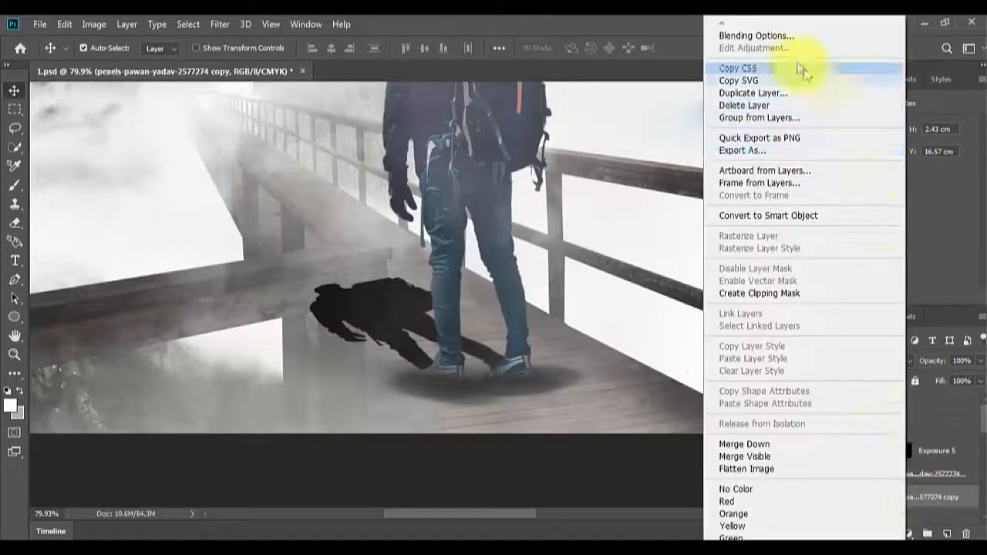
{"action": "left_click", "coordinate": [775, 36]}
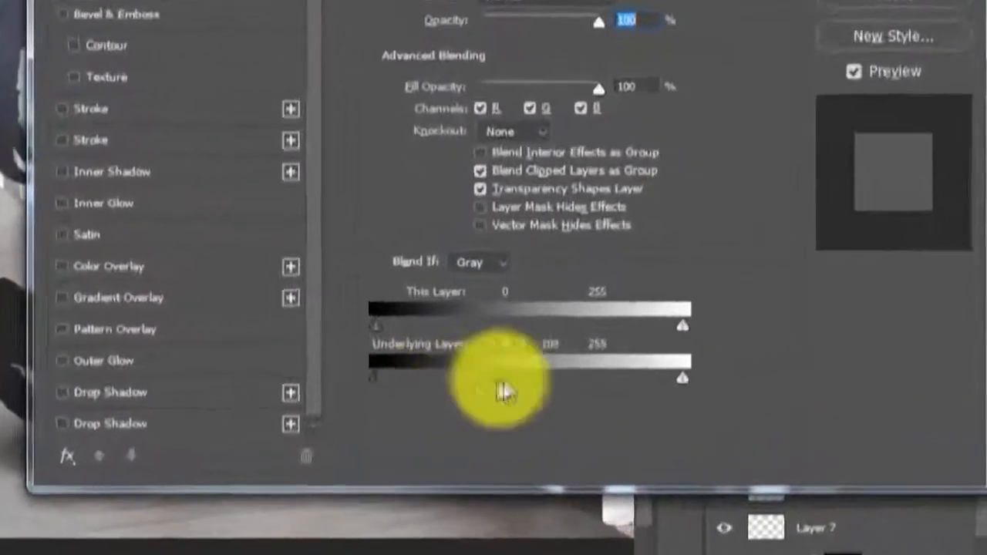
{"action": "left_click_drag", "start_coordinate": [500, 384], "coordinate": [506, 383]}
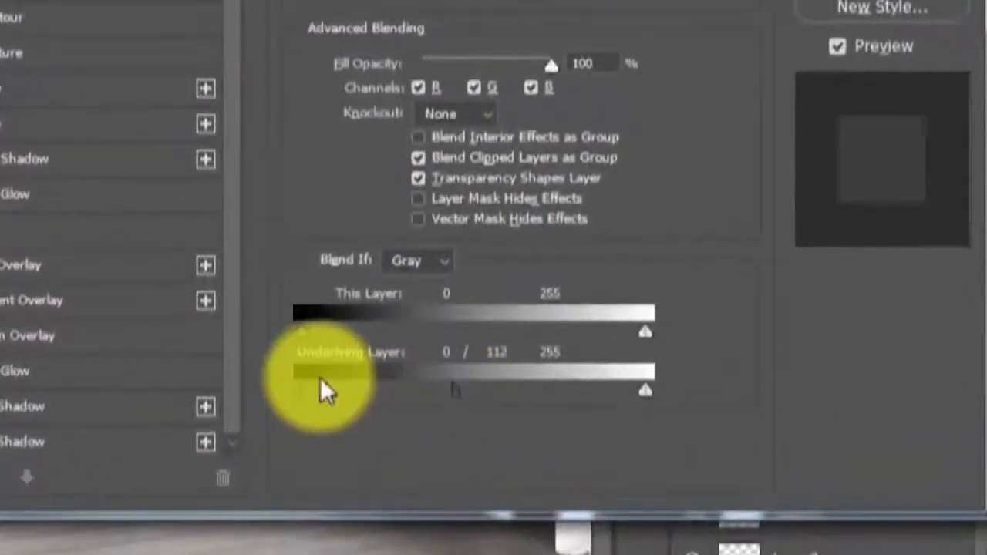
{"action": "left_click_drag", "start_coordinate": [376, 377], "coordinate": [499, 387]}
{"action": "mouse_move", "coordinate": [440, 402]}
{"action": "left_mouse_down"}
{"action": "mouse_move", "coordinate": [455, 403]}
{"action": "mouse_move", "coordinate": [450, 408]}
{"action": "left_mouse_up"}
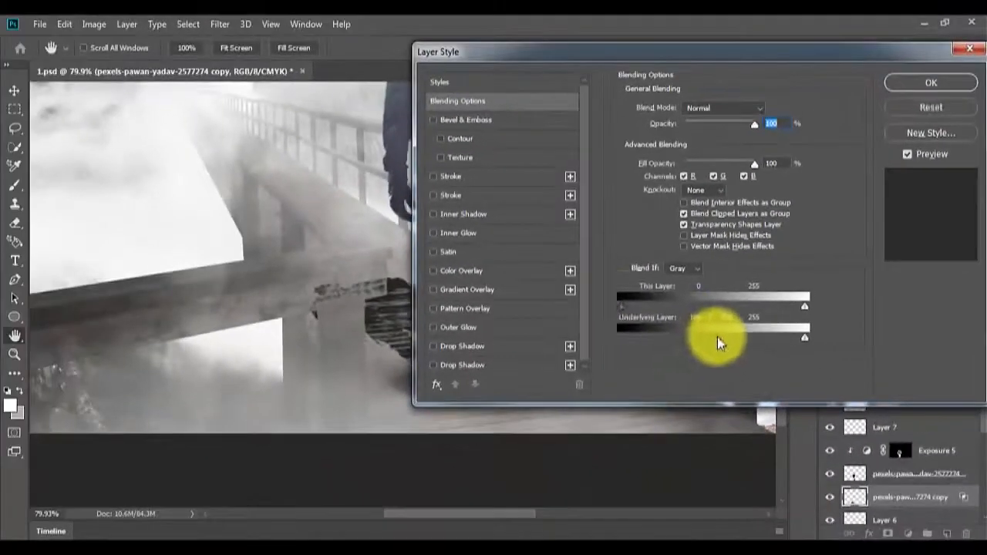
{"action": "left_click_drag", "start_coordinate": [622, 306], "coordinate": [621, 313]}
{"action": "left_click_drag", "start_coordinate": [756, 126], "coordinate": [715, 128]}
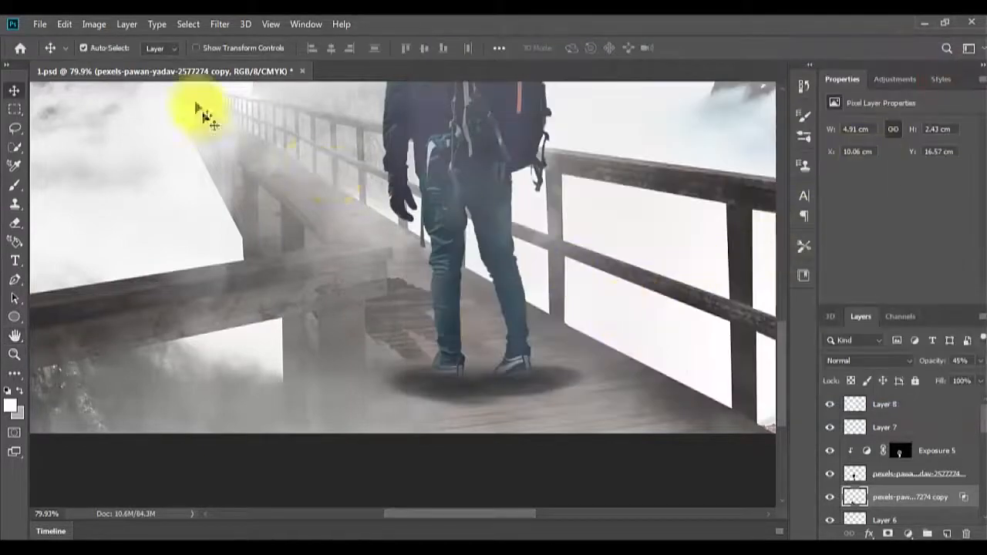
- Soften the cast shadow with a light Gaussian Blur
{"action": "left_click", "coordinate": [189, 24]}
{"action": "mouse_move", "coordinate": [170, 22]}
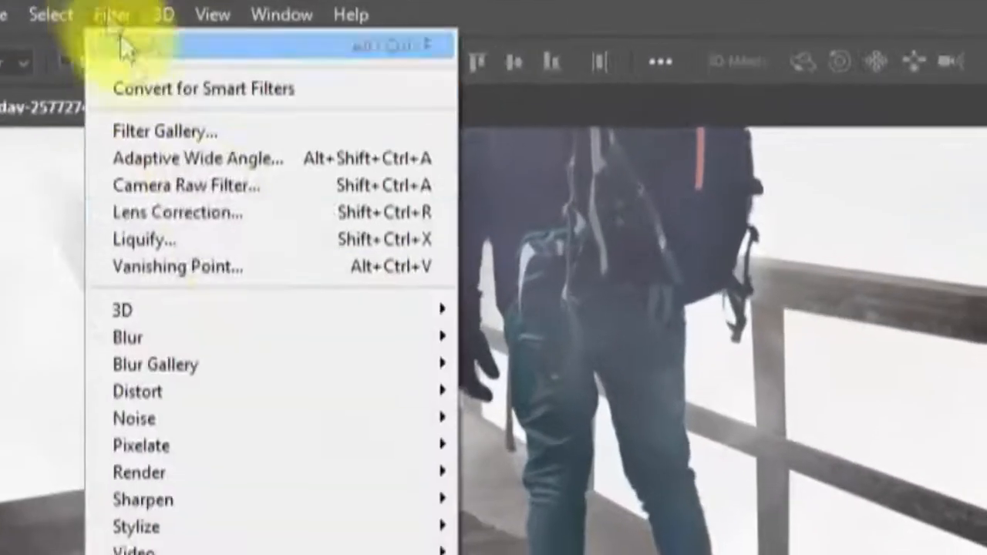
{"action": "mouse_move", "coordinate": [273, 263]}
{"action": "left_click", "coordinate": [466, 329]}
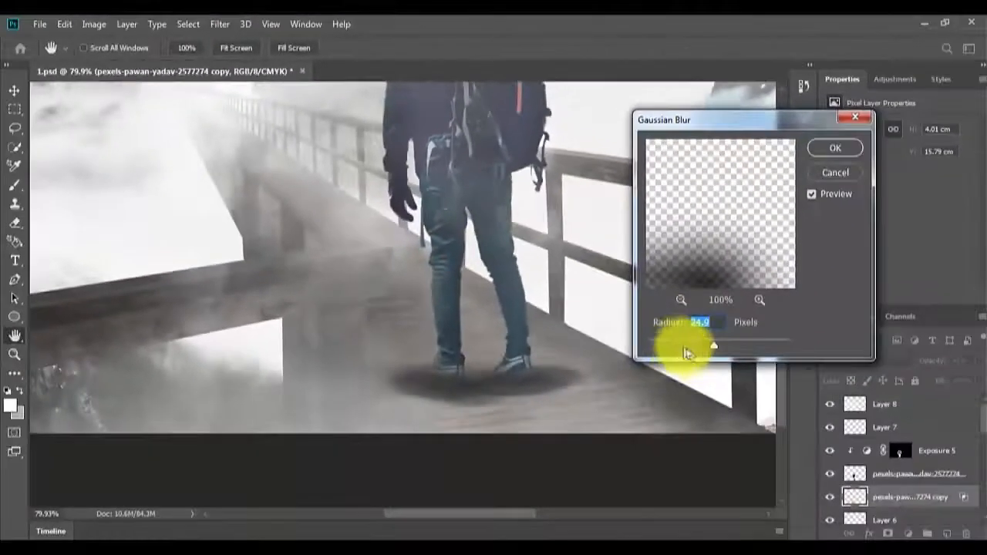
{"action": "left_click", "coordinate": [806, 468]}
{"action": "left_click", "coordinate": [836, 149]}
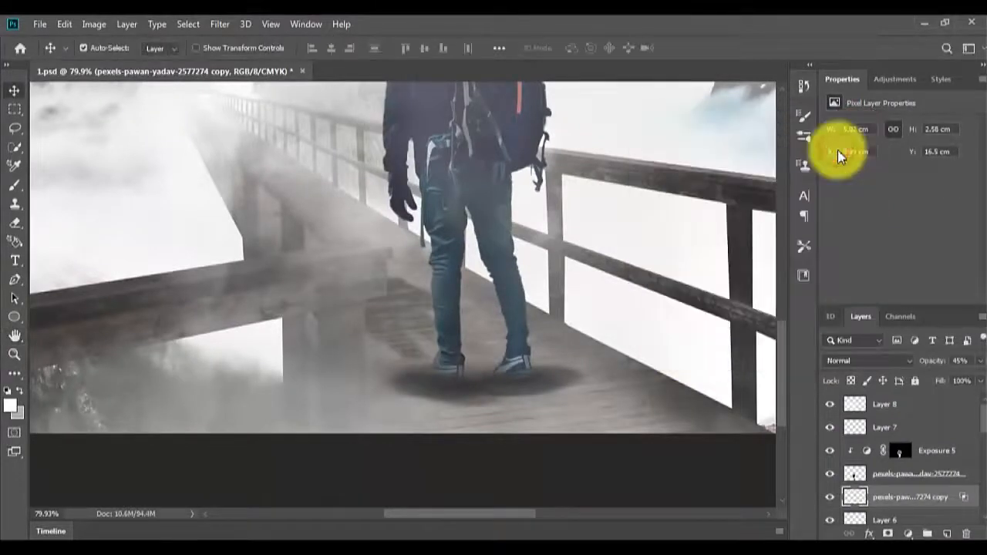
- Try to fade the cast shadow beside the hiker's legs with a 70 px eraser at 39% opacity
{"action": "key", "text": "e"}
{"action": "key", "text": "bracketleft"}
{"action": "key", "text": "bracketleft"}
{"action": "key", "text": "bracketleft"}
{"action": "key", "text": "bracketleft"}
{"action": "key", "text": "bracketleft"}
{"action": "key", "text": "bracketleft"}
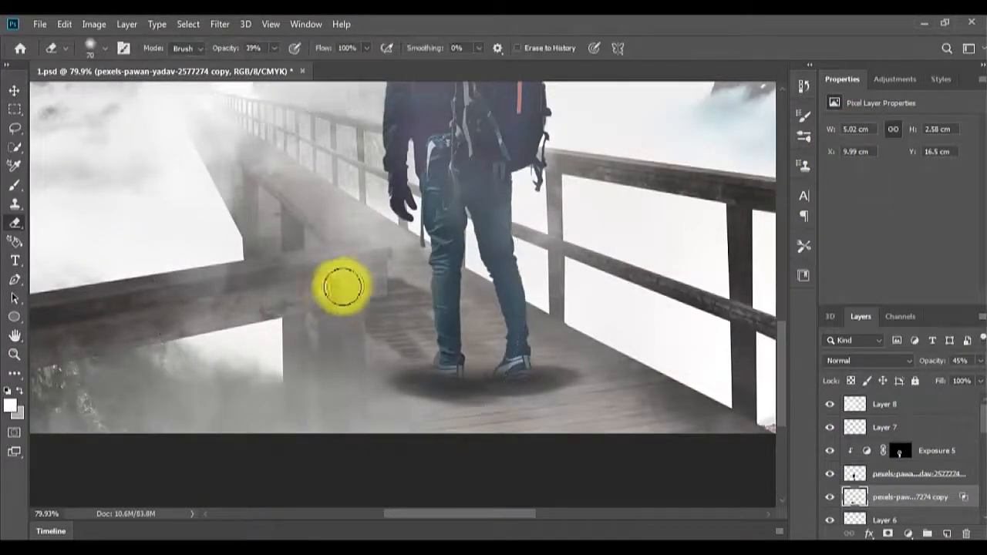
{"action": "mouse_move", "coordinate": [368, 287]}
{"action": "left_mouse_down"}
{"action": "mouse_move", "coordinate": [390, 334]}
{"action": "mouse_move", "coordinate": [437, 351]}
{"action": "left_mouse_up"}
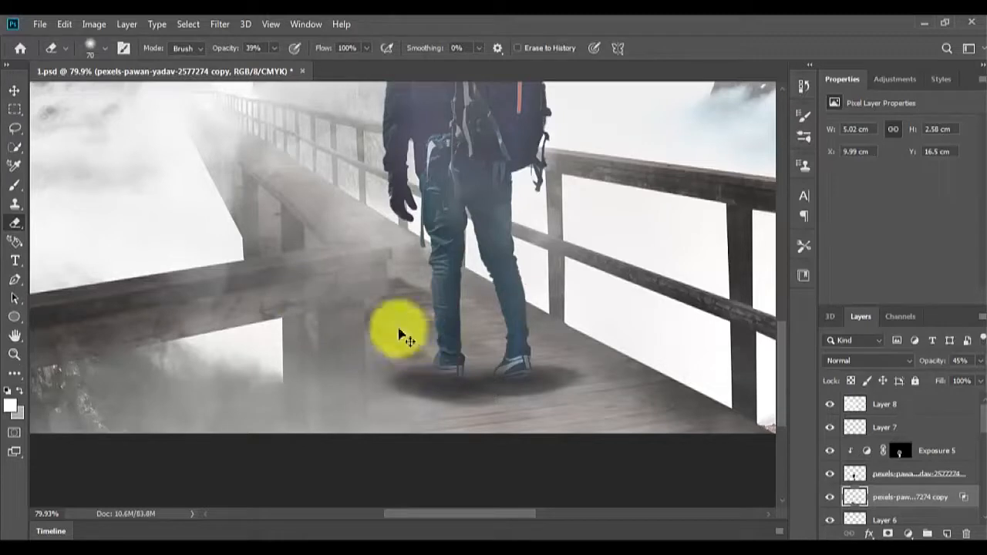
{"action": "key", "text": "ctrl+z"}
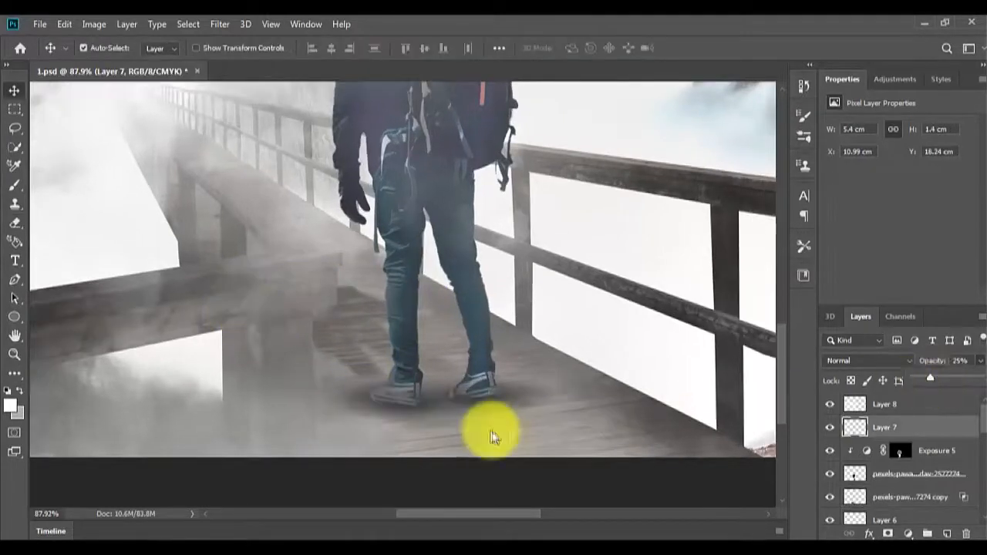
- Reduce the contact shadow layer under the hiker's feet to 25% opacity and trim its excess with a 45 px eraser at 39% opacity
{"action": "key", "text": "e"}
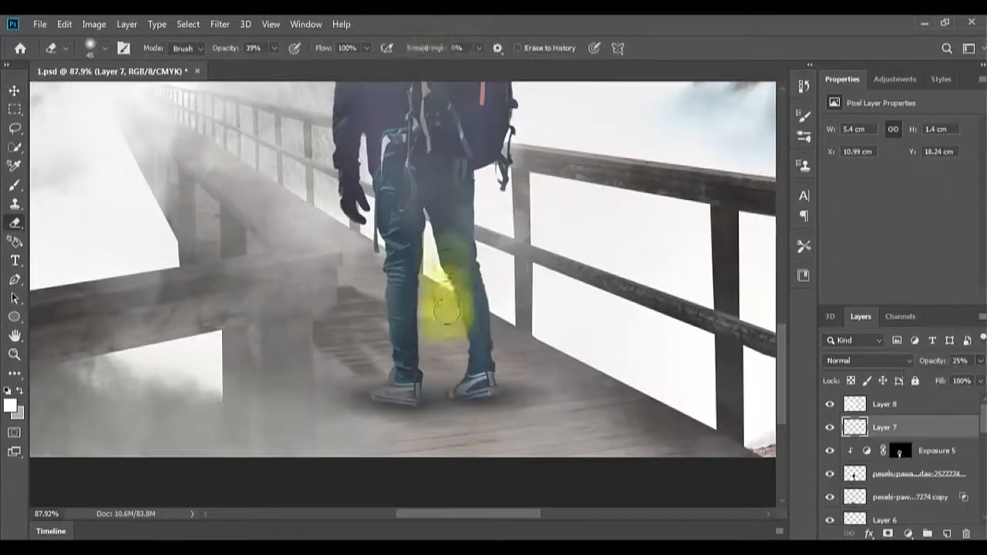
{"action": "mouse_move", "coordinate": [374, 364]}
{"action": "left_mouse_down"}
{"action": "mouse_move", "coordinate": [578, 347]}
{"action": "mouse_move", "coordinate": [376, 369]}
{"action": "left_mouse_up"}
{"action": "key", "text": "v"}
{"action": "scroll", "coordinate": [532, 320], "scroll_direction": "down", "scroll_amount": 6}
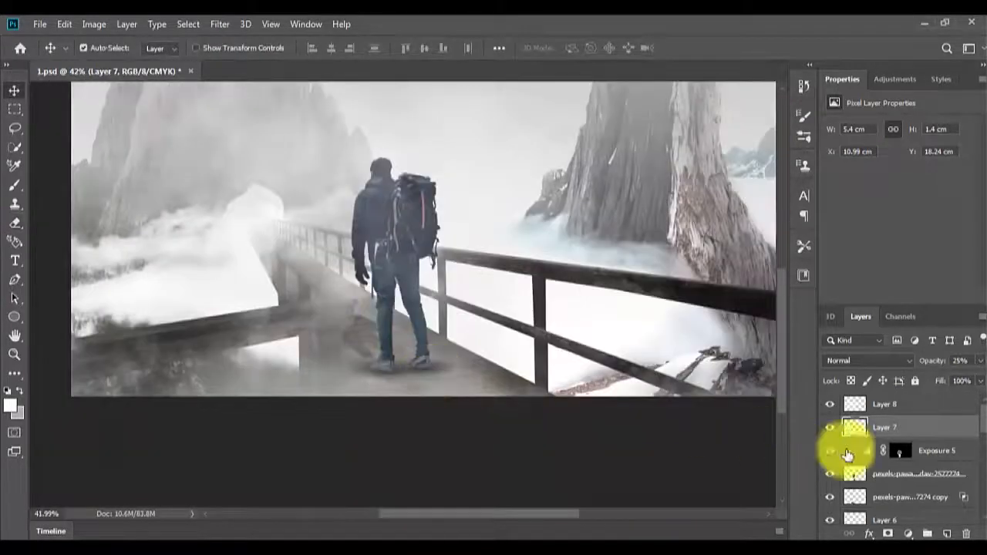
- Fine-tune the opacity of the hiker's cast shadow layer against the boardwalk
{"action": "left_click", "coordinate": [895, 497]}
{"action": "left_click", "coordinate": [981, 362]}
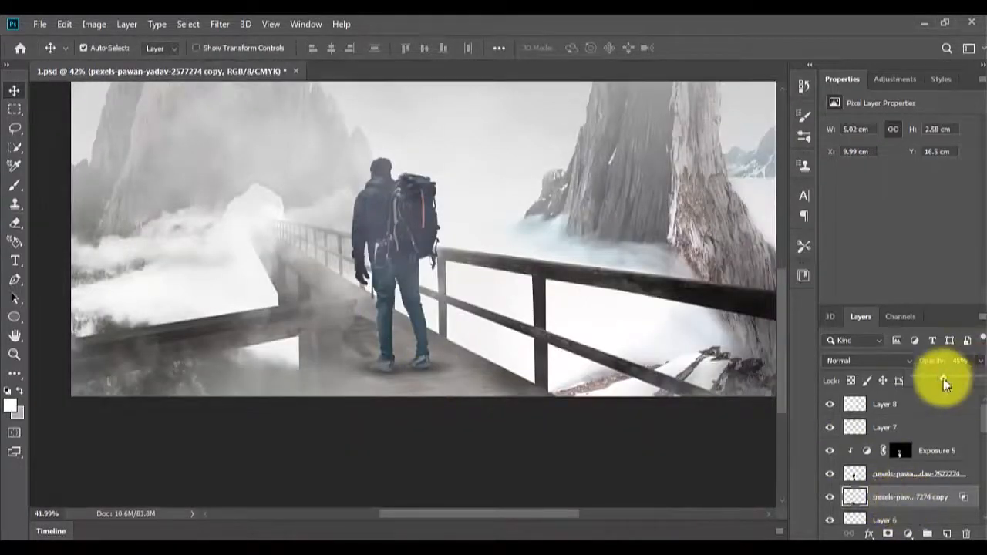
{"action": "scroll", "coordinate": [480, 374], "scroll_direction": "down", "scroll_amount": 2}
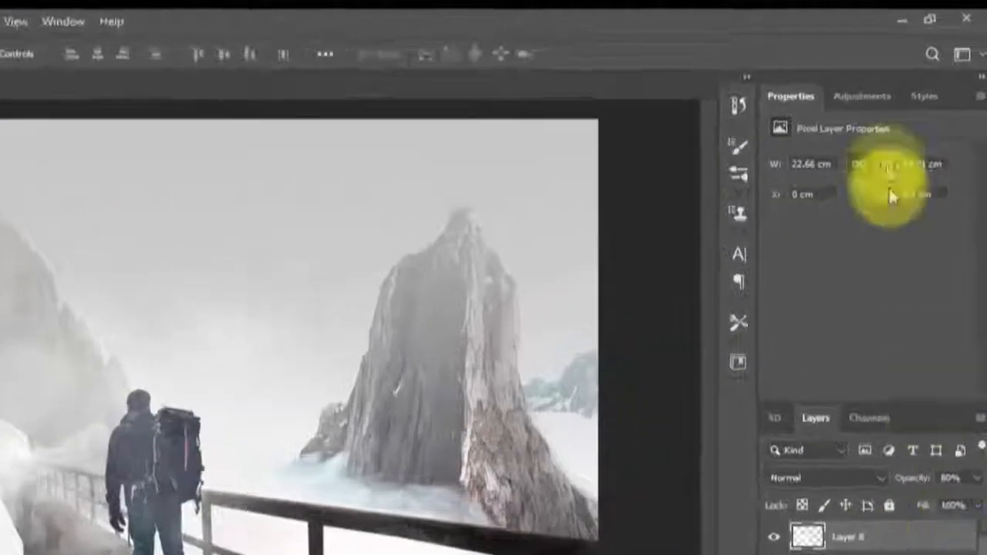
- Add a Channel Mixer adjustment above the top fog layer, with red output set to Red +96% and Blue -7% and Green slightly adjusted
{"action": "left_click", "coordinate": [895, 78]}
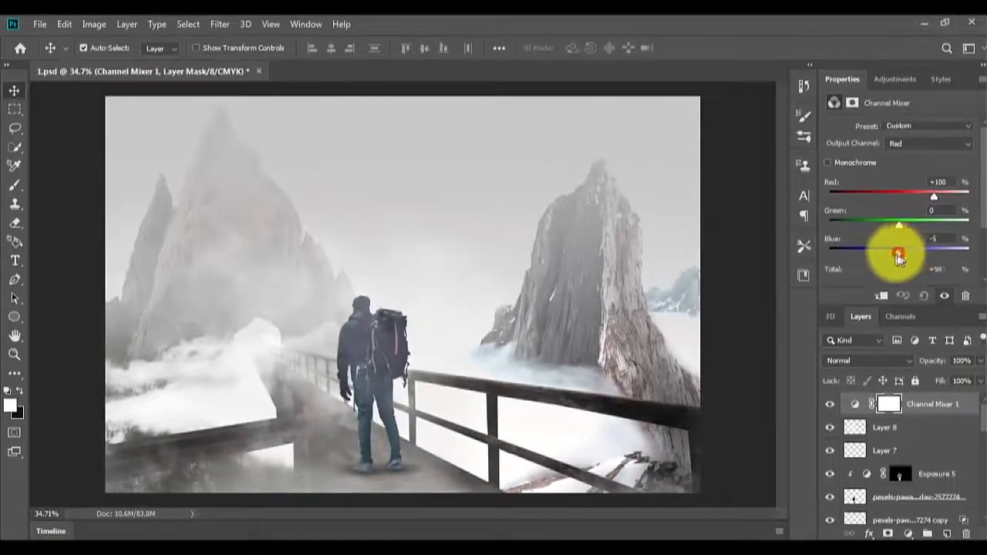
{"action": "left_click_drag", "start_coordinate": [898, 255], "coordinate": [899, 258]}
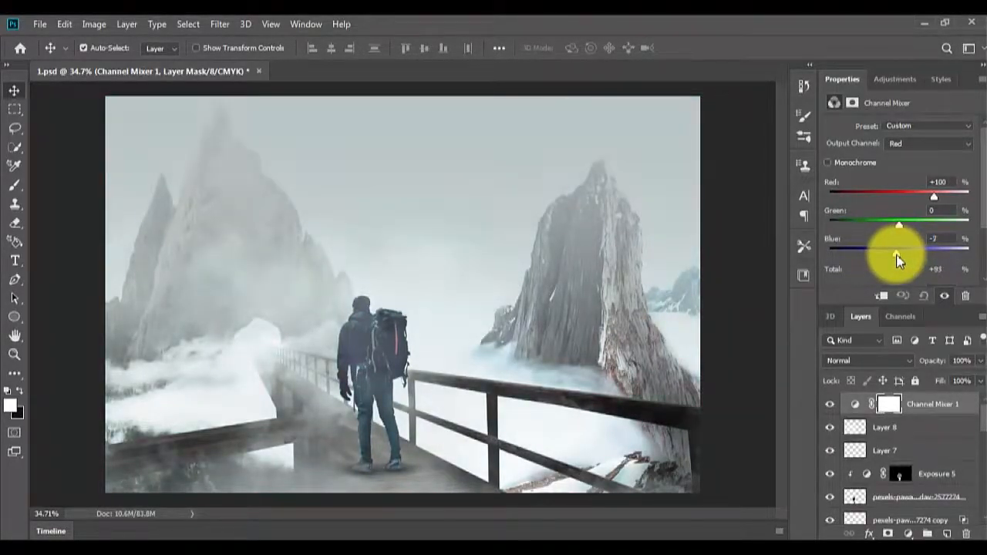
{"action": "left_click_drag", "start_coordinate": [899, 224], "coordinate": [906, 231]}
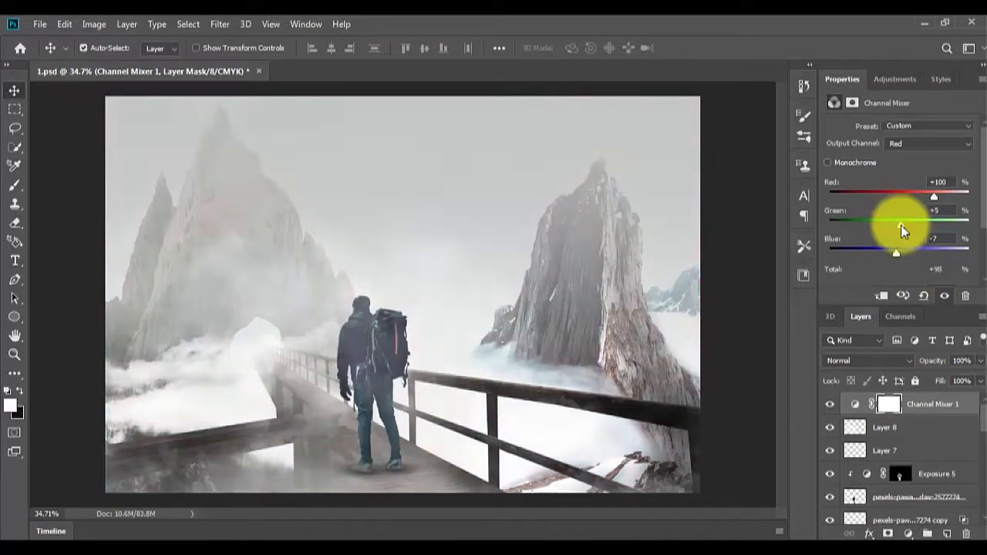
{"action": "left_click_drag", "start_coordinate": [934, 197], "coordinate": [932, 197]}
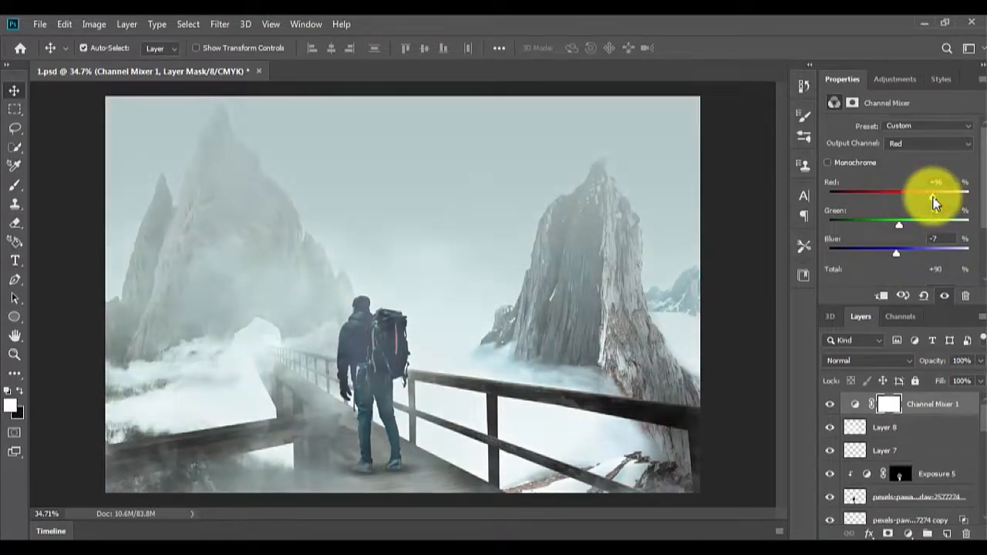
- Add a Brightness/Contrast adjustment above the Channel Mixer with brightness 12 and contrast 30
{"action": "left_click", "coordinate": [895, 78]}
{"action": "left_click", "coordinate": [856, 110]}
{"action": "left_click_drag", "start_coordinate": [897, 168], "coordinate": [919, 198]}
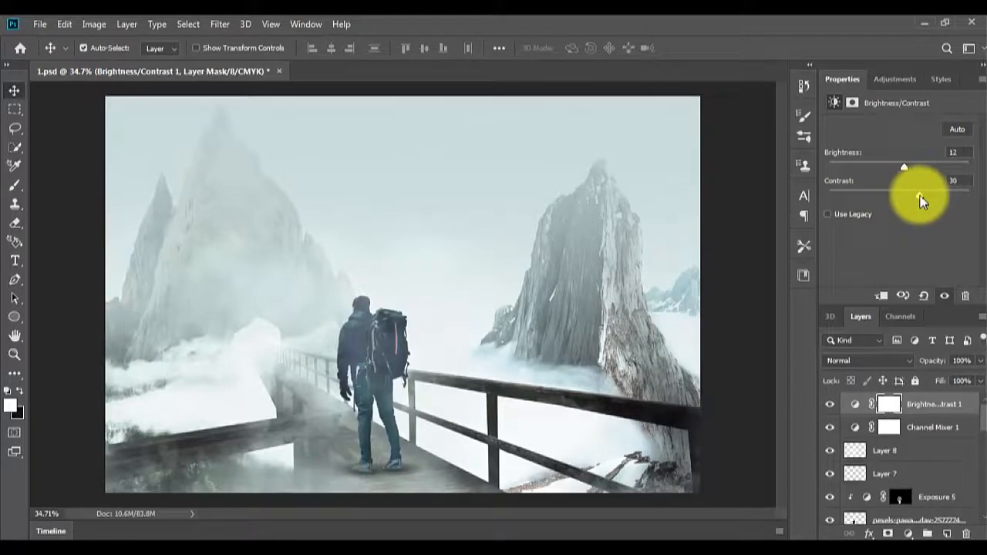
- Add a Levels adjustment on top of the image with black input 8 and midtones 0.81
{"action": "left_click", "coordinate": [896, 79]}
{"action": "left_click", "coordinate": [875, 114]}
{"action": "left_click_drag", "start_coordinate": [882, 238], "coordinate": [919, 239]}
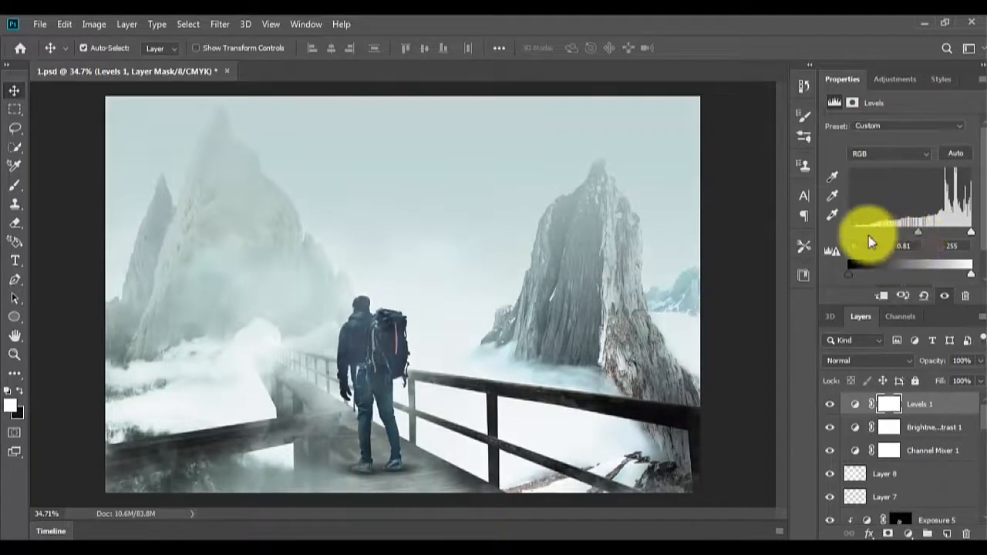
{"action": "left_click_drag", "start_coordinate": [846, 234], "coordinate": [853, 235]}
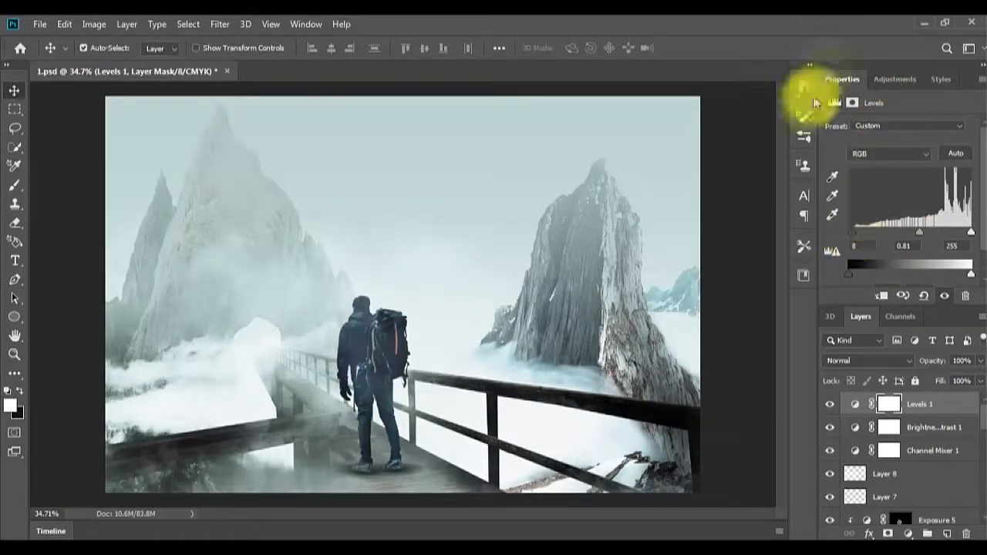
- Select the boardwalk photo layer at the dark right-hand railing and add a new layer clipped directly above it
{"action": "scroll", "coordinate": [626, 398], "scroll_direction": "up", "scroll_amount": 6}
{"action": "left_click_drag", "start_coordinate": [626, 398], "coordinate": [432, 411]}
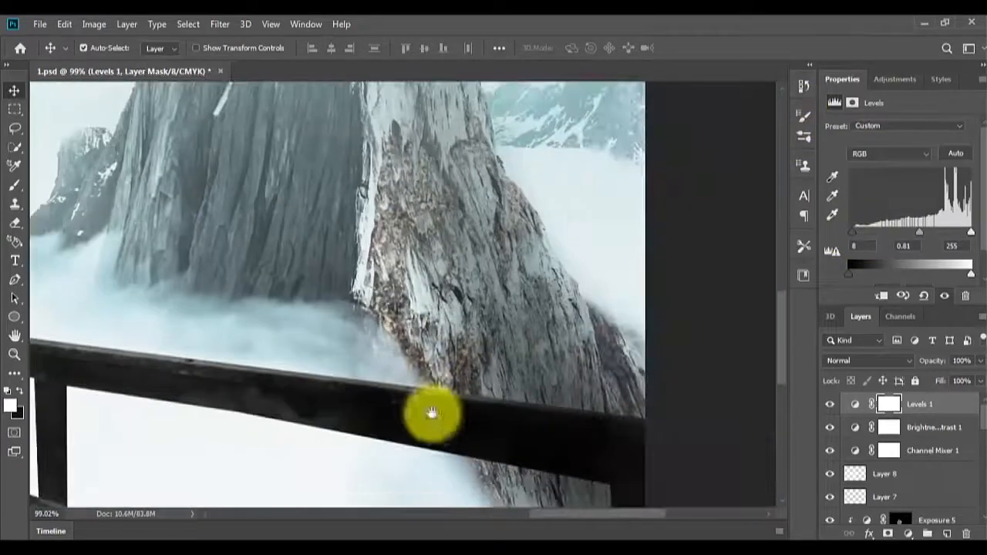
{"action": "right_click", "coordinate": [450, 422]}
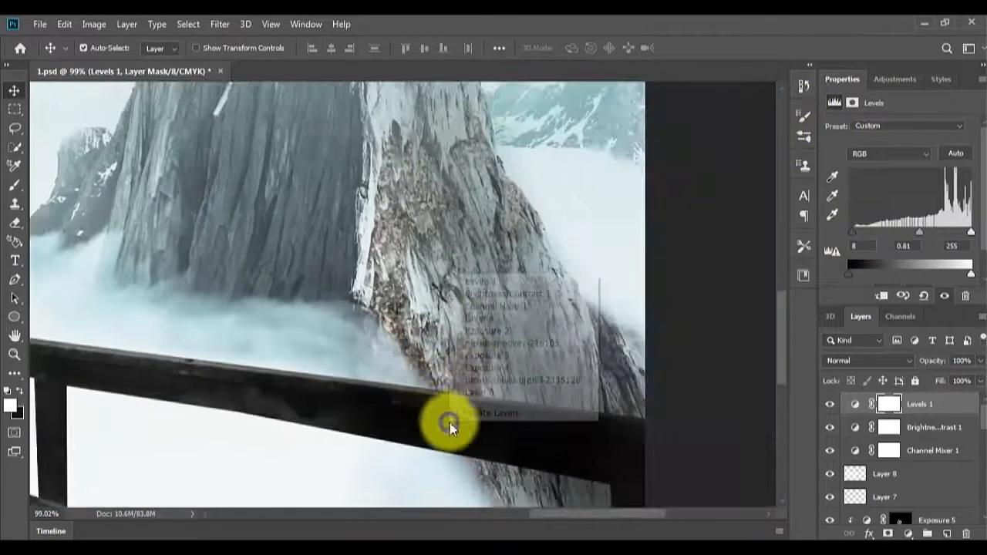
{"action": "left_click", "coordinate": [514, 343]}
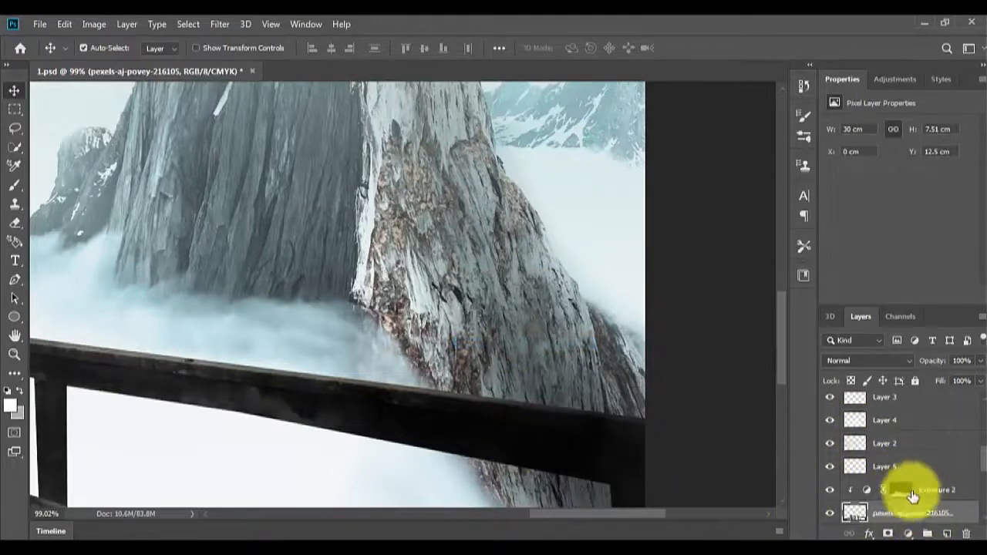
{"action": "scroll", "coordinate": [912, 496], "scroll_direction": "down", "scroll_amount": 1}
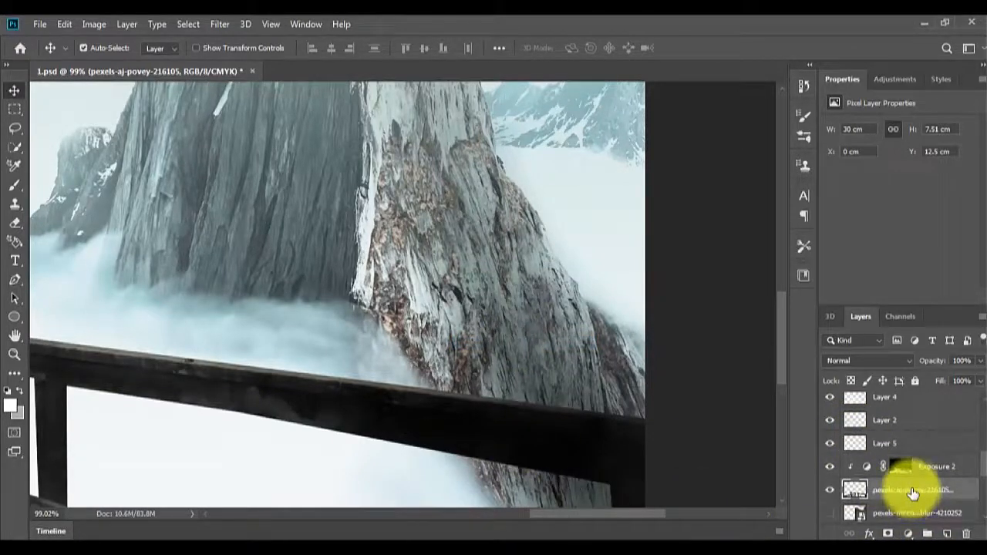
{"action": "left_click", "coordinate": [947, 534]}
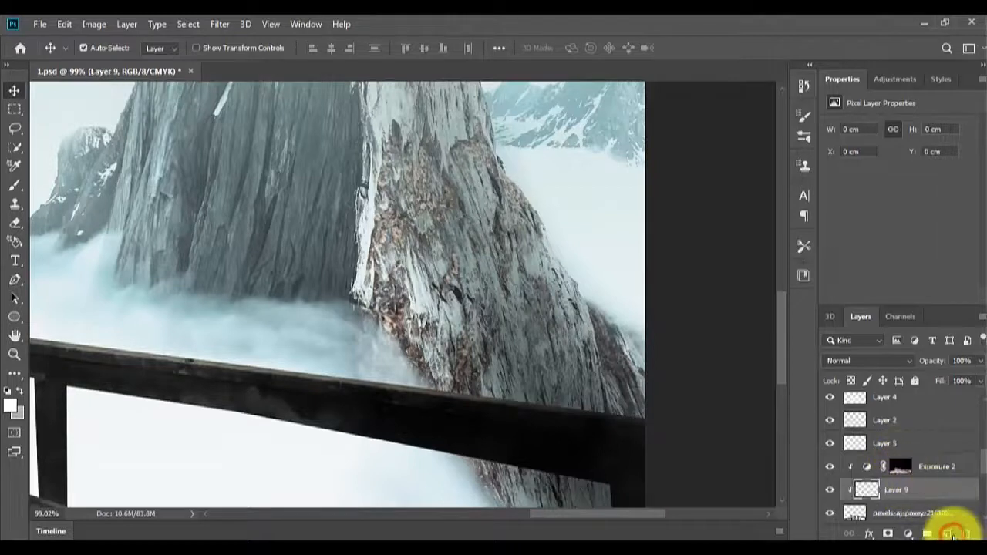
- Choose a clouds brush tip for the new clipped layer and enlarge it to 600 px
{"action": "key", "text": "b"}
{"action": "right_click", "coordinate": [443, 416]}
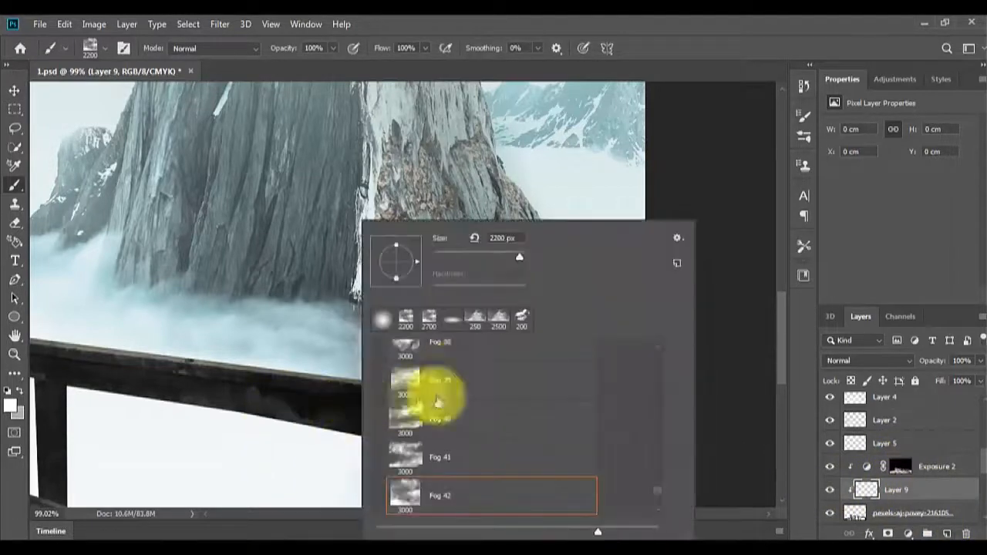
{"action": "scroll", "coordinate": [657, 487], "scroll_direction": "up", "scroll_amount": 4}
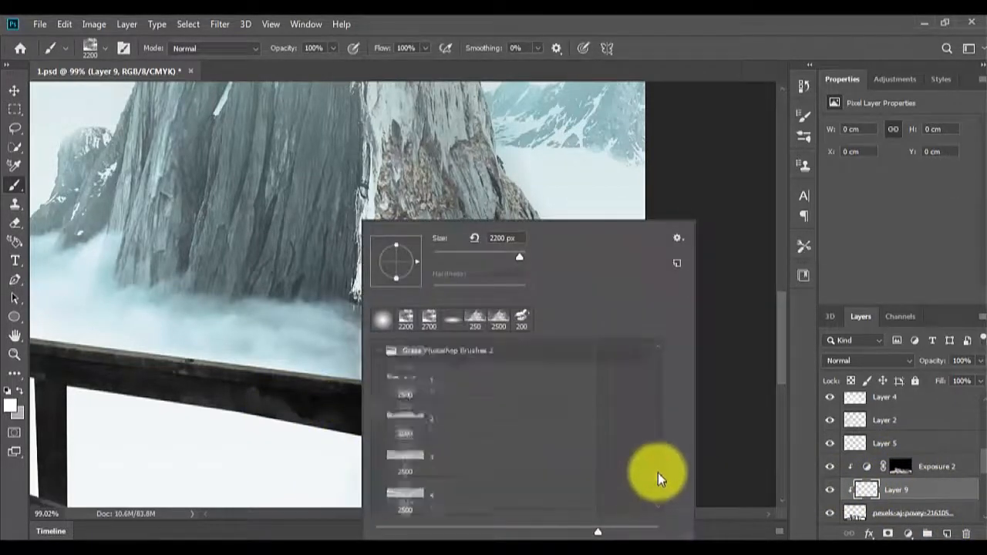
{"action": "scroll", "coordinate": [663, 463], "scroll_direction": "down", "scroll_amount": 5}
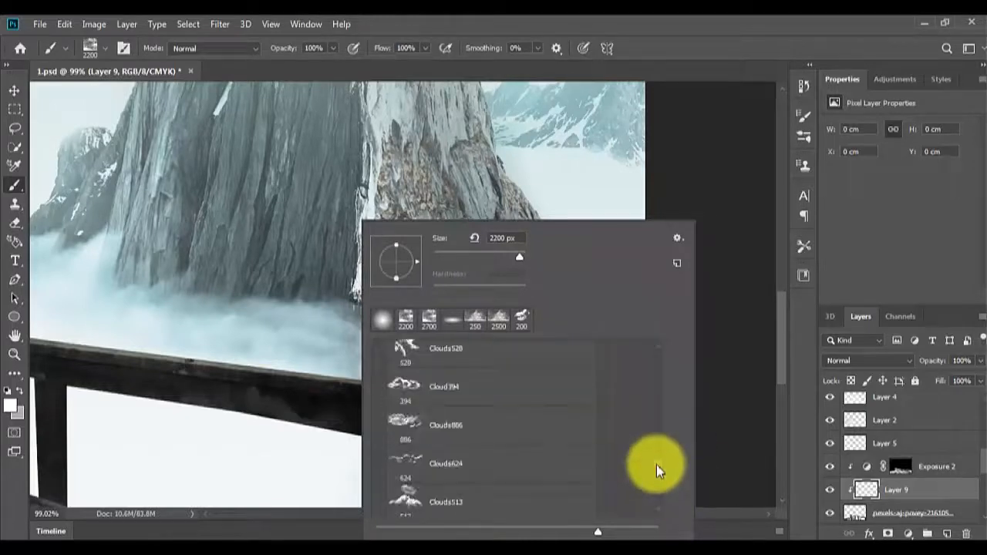
{"action": "double_click", "coordinate": [498, 430]}
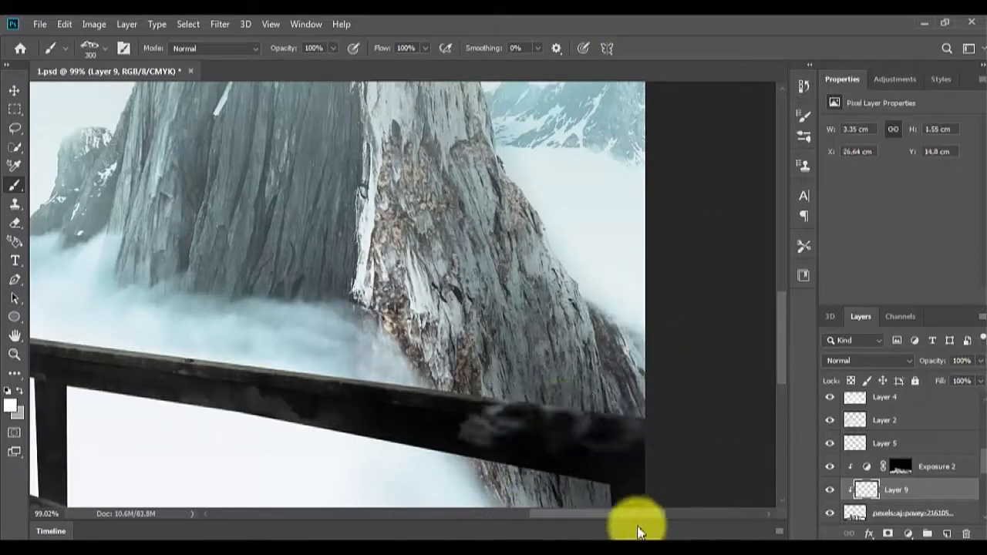
{"action": "key", "text": "bracketright"}
{"action": "key", "text": "bracketright"}
{"action": "key", "text": "bracketright"}
- Paint soft white mist across the right-hand railing on the clipped layer and lower that layer's opacity to 45%
{"action": "left_click", "coordinate": [501, 415]}
{"action": "left_click_drag", "start_coordinate": [502, 415], "coordinate": [652, 286]}
{"action": "left_click", "coordinate": [381, 398]}
{"action": "left_click_drag", "start_coordinate": [381, 398], "coordinate": [252, 284]}
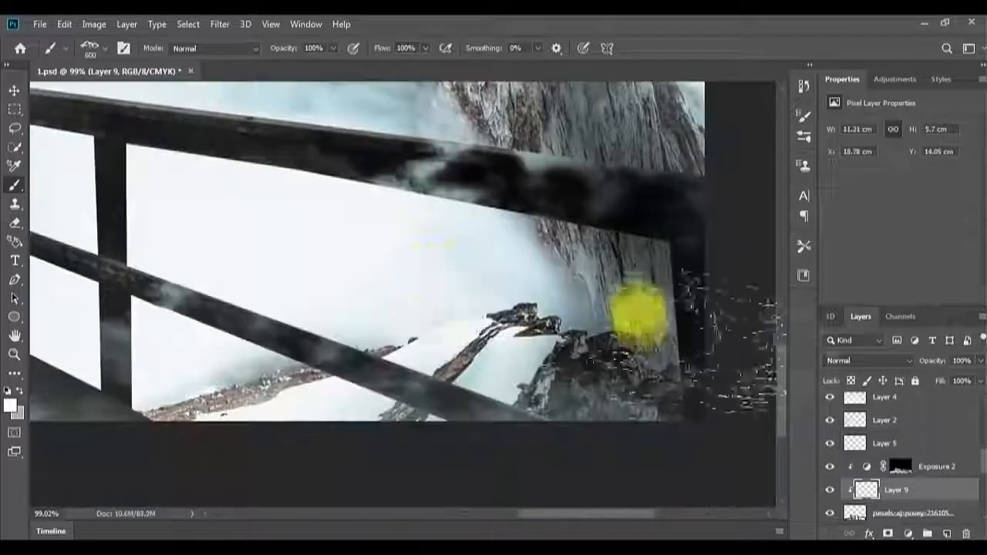
{"action": "left_click_drag", "start_coordinate": [640, 315], "coordinate": [764, 379]}
{"action": "left_click", "coordinate": [293, 178]}
{"action": "left_click_drag", "start_coordinate": [980, 360], "coordinate": [944, 377]}
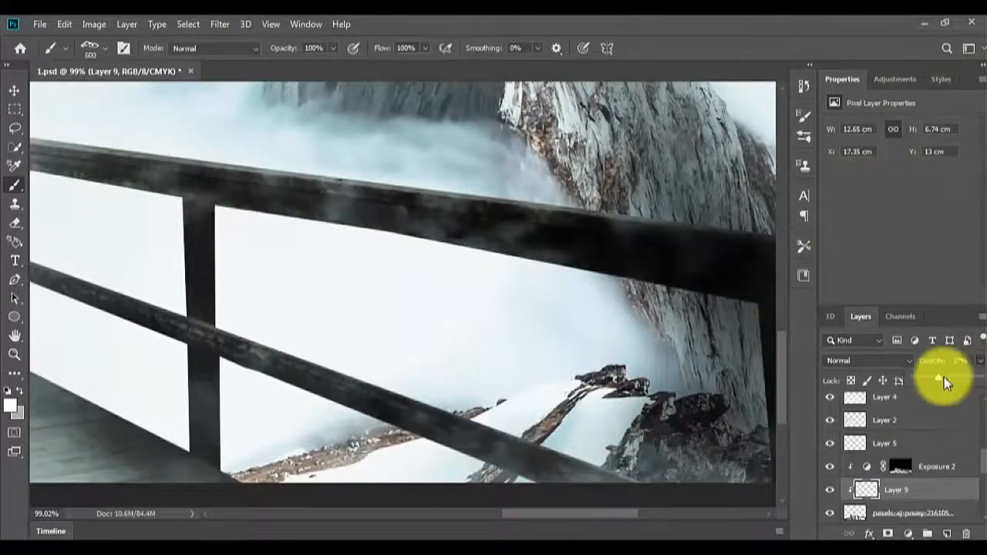
{"action": "key", "text": "v"}
{"action": "key", "text": "ctrl+0"}
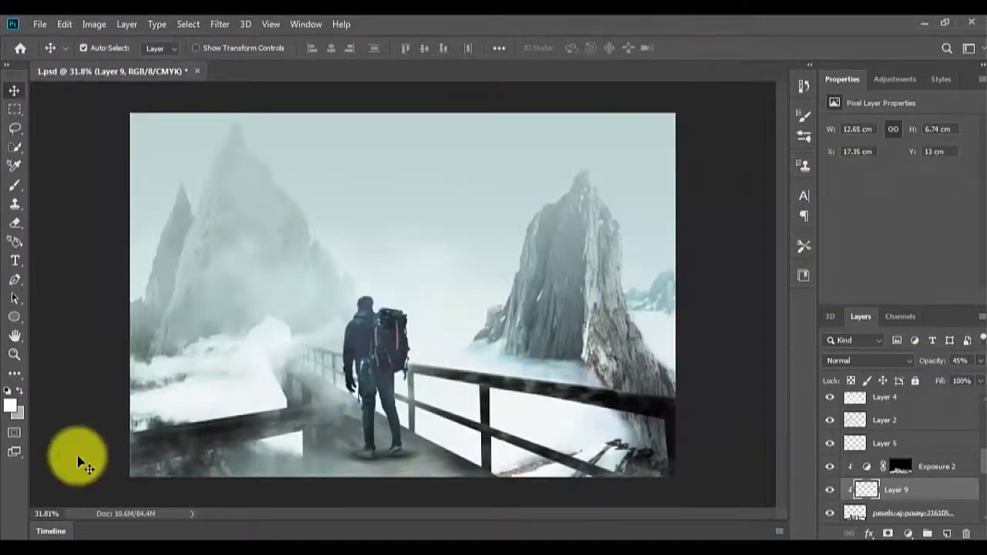
- Paint more white mist on the boardwalk structure at the image's lower left with the same clouds brush
{"action": "key", "text": "b"}
{"action": "left_click", "coordinate": [107, 433]}
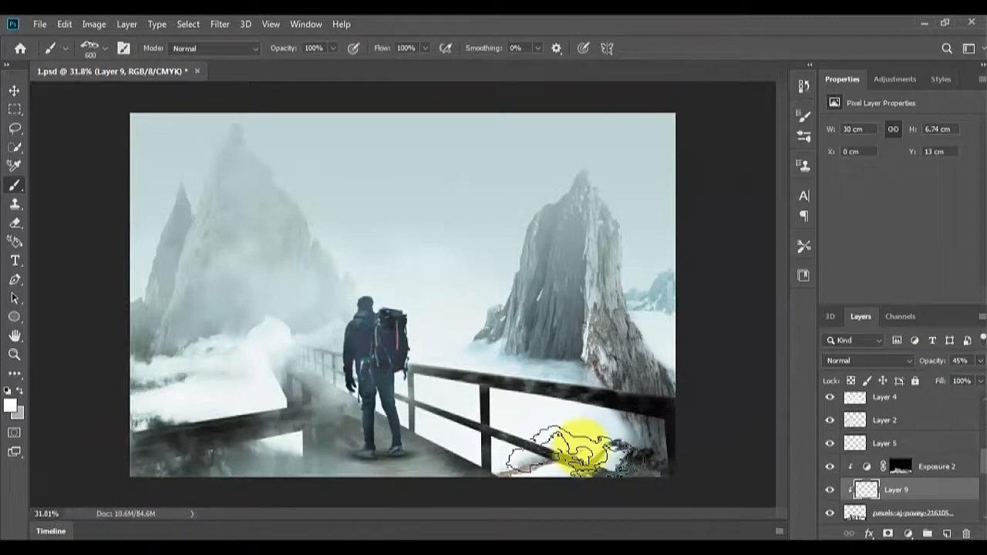
{"action": "key", "text": "v"}
- Check what fog Layer 1 contributes by toggling its visibility, and reduce its opacity to 72%
{"action": "scroll", "coordinate": [425, 367], "scroll_direction": "up", "scroll_amount": 2}
{"action": "scroll", "coordinate": [425, 367], "scroll_direction": "down", "scroll_amount": 3}
{"action": "scroll", "coordinate": [425, 368], "scroll_direction": "up", "scroll_amount": 1}
{"action": "left_click", "coordinate": [423, 364]}
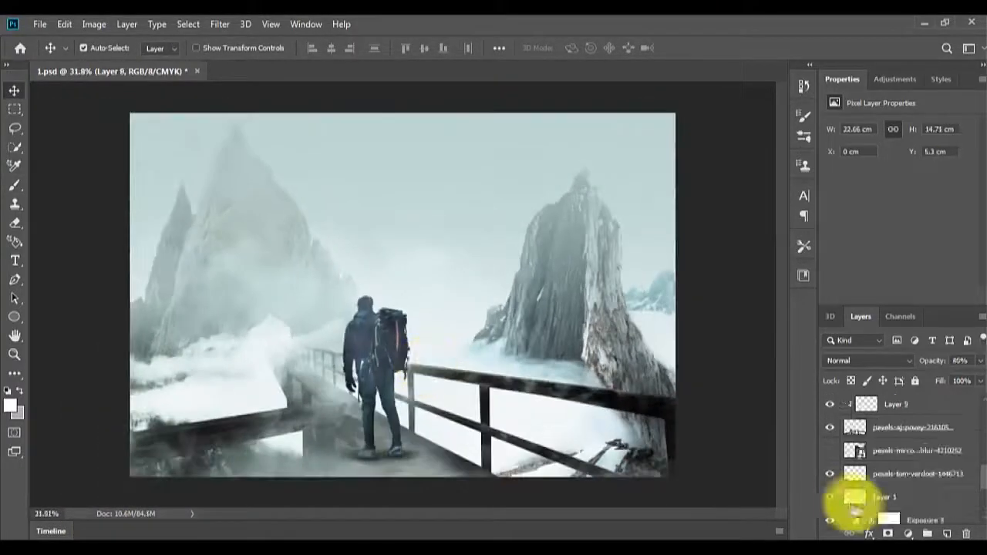
{"action": "left_click", "coordinate": [830, 497]}
{"action": "left_click", "coordinate": [831, 497]}
{"action": "left_click", "coordinate": [856, 497]}
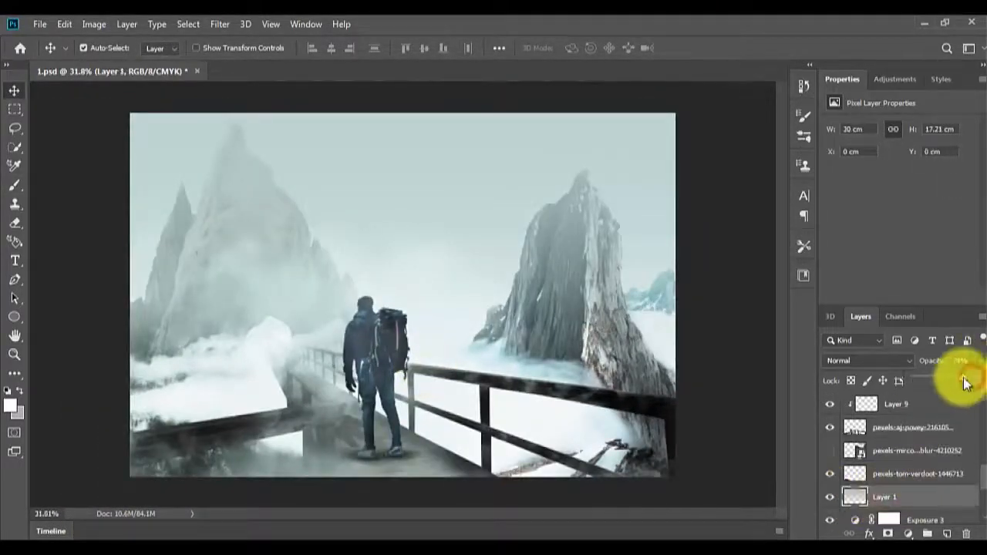
{"action": "left_click_drag", "start_coordinate": [964, 384], "coordinate": [963, 383]}
- Adjust the opacity of fog Layer 5 and slightly lower the opacity of fog Layer 2
{"action": "scroll", "coordinate": [903, 455], "scroll_direction": "up", "scroll_amount": 4}
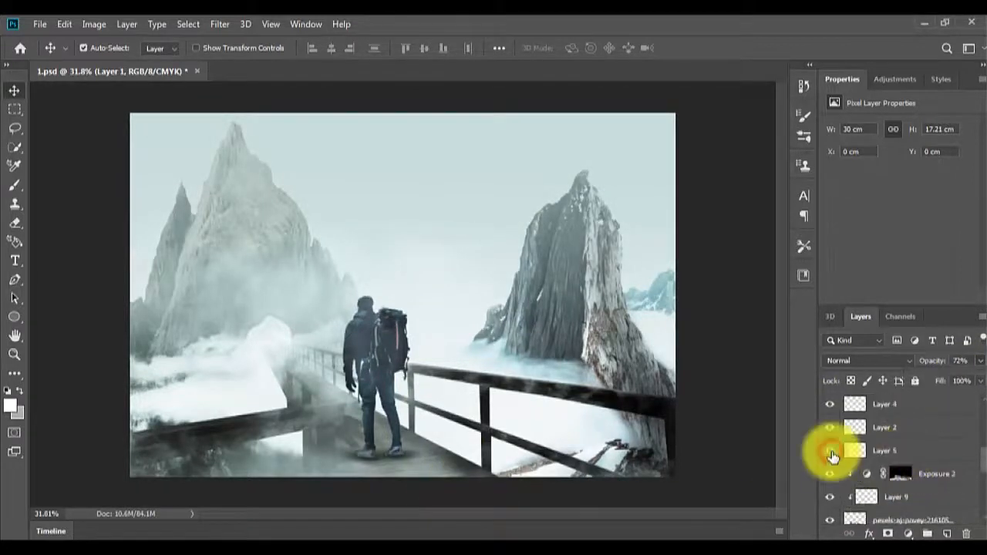
{"action": "left_click", "coordinate": [878, 451]}
{"action": "left_click", "coordinate": [979, 361]}
{"action": "left_click", "coordinate": [857, 427]}
{"action": "left_click", "coordinate": [831, 428]}
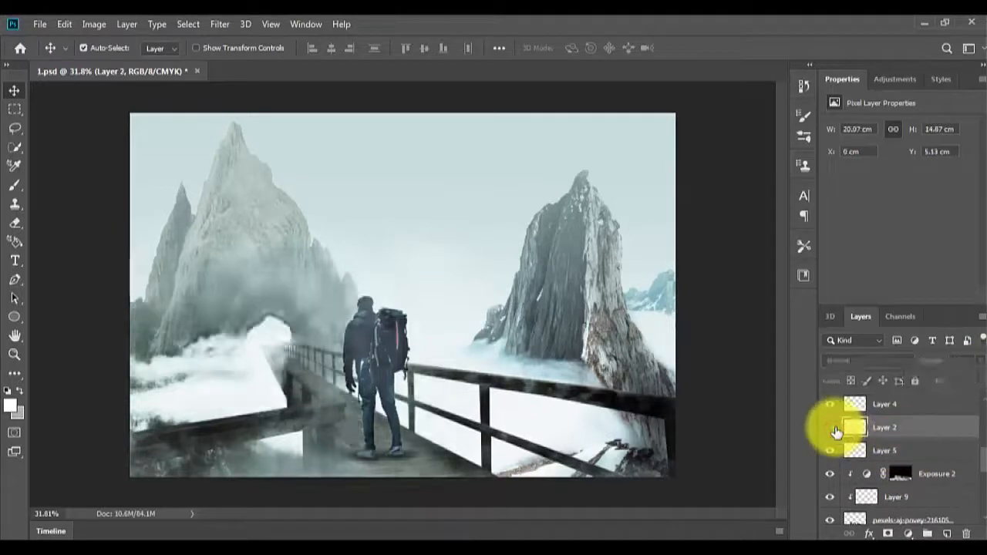
{"action": "left_click", "coordinate": [831, 427]}
{"action": "left_click", "coordinate": [980, 361]}
{"action": "left_click_drag", "start_coordinate": [963, 379], "coordinate": [954, 382]}
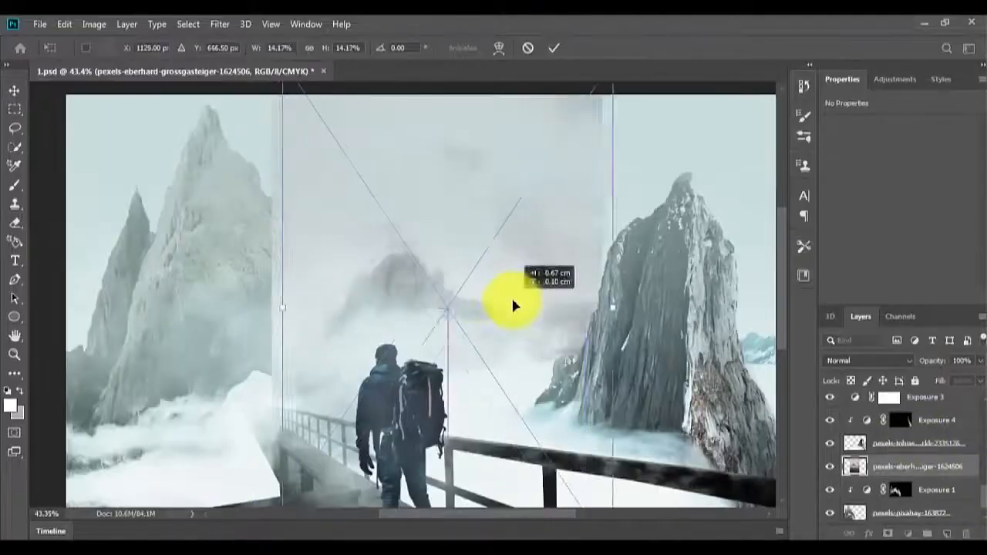
- Position the placed misty mountain photo between the two peaks and move it, rasterized, directly above Layer 0
{"action": "left_click_drag", "start_coordinate": [511, 297], "coordinate": [539, 309]}
{"action": "key", "text": "Return"}
{"action": "scroll", "coordinate": [707, 390], "scroll_direction": "down", "scroll_amount": 3}
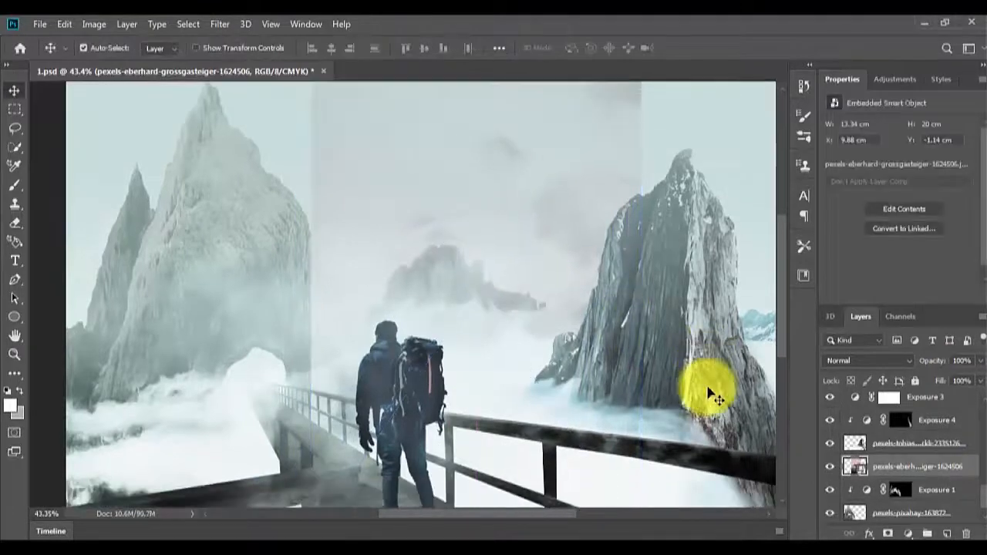
{"action": "scroll", "coordinate": [907, 450], "scroll_direction": "down", "scroll_amount": 1}
{"action": "left_click_drag", "start_coordinate": [907, 450], "coordinate": [896, 502]}
- Erase the hard edges and grey sky around the distant mountain with a soft 125 px eraser
{"action": "key", "text": "e"}
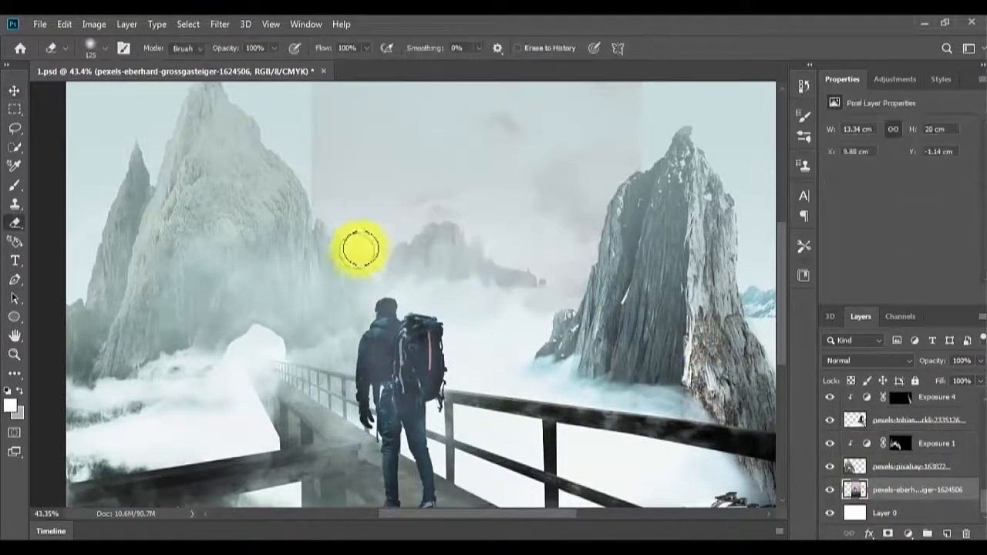
{"action": "mouse_move", "coordinate": [377, 163]}
{"action": "left_mouse_down"}
{"action": "mouse_move", "coordinate": [403, 321]}
{"action": "mouse_move", "coordinate": [393, 229]}
{"action": "left_mouse_up"}
{"action": "mouse_move", "coordinate": [313, 124]}
{"action": "left_mouse_down"}
{"action": "mouse_move", "coordinate": [327, 189]}
{"action": "mouse_move", "coordinate": [428, 218]}
{"action": "mouse_move", "coordinate": [625, 349]}
{"action": "mouse_move", "coordinate": [612, 374]}
{"action": "left_mouse_up"}
- Erase the sky closely along the distant mountain's outline with a hard 20 px eraser
{"action": "scroll", "coordinate": [420, 301], "scroll_direction": "up", "scroll_amount": 5}
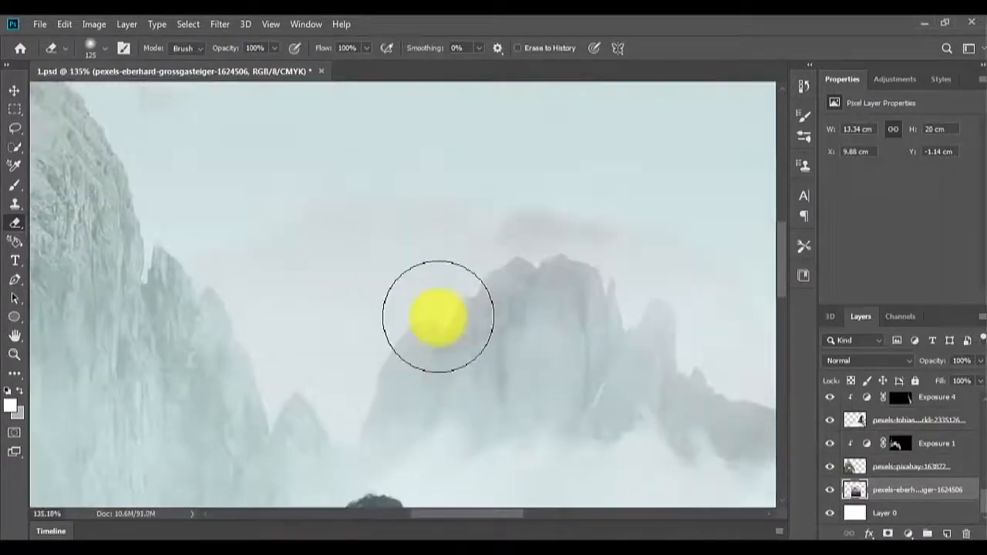
{"action": "key", "text": "bracketleft"}
{"action": "key", "text": "bracketleft"}
{"action": "key", "text": "bracketleft"}
{"action": "key", "text": "bracketleft"}
{"action": "key", "text": "bracketleft"}
{"action": "key", "text": "bracketleft"}
{"action": "key", "text": "bracketleft"}
{"action": "key", "text": "bracketleft"}
{"action": "key", "text": "bracketleft"}
{"action": "right_click", "coordinate": [354, 437]}
{"action": "left_click_drag", "start_coordinate": [434, 289], "coordinate": [758, 276]}
{"action": "key", "text": "Return"}
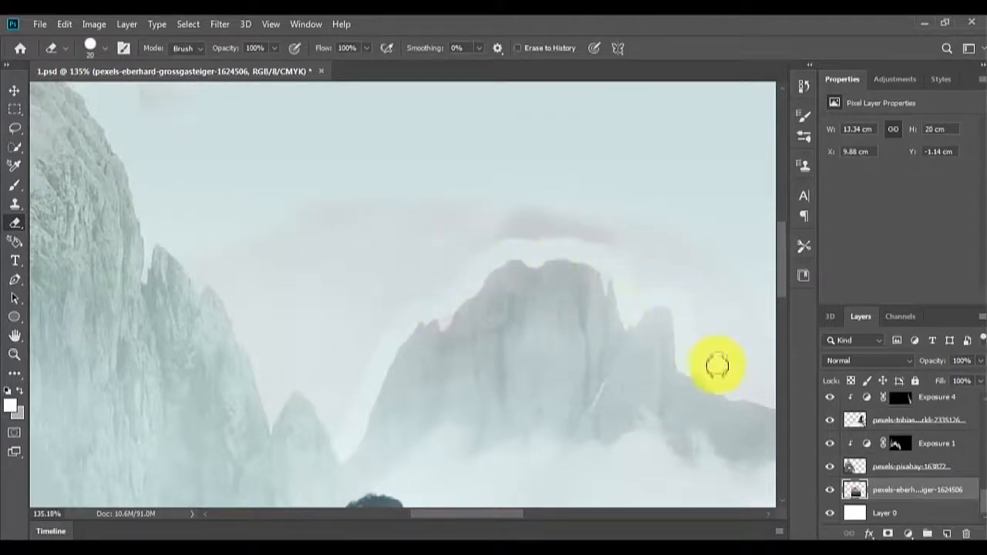
{"action": "left_click_drag", "start_coordinate": [717, 366], "coordinate": [539, 323]}
- Enlarge the eraser to 45 px and clear the leftover grey sky above and beside the distant mountain
{"action": "scroll", "coordinate": [691, 279], "scroll_direction": "down", "scroll_amount": 4}
{"action": "key", "text": "bracketright"}
{"action": "key", "text": "bracketright"}
{"action": "key", "text": "bracketright"}
{"action": "key", "text": "bracketright"}
{"action": "key", "text": "bracketright"}
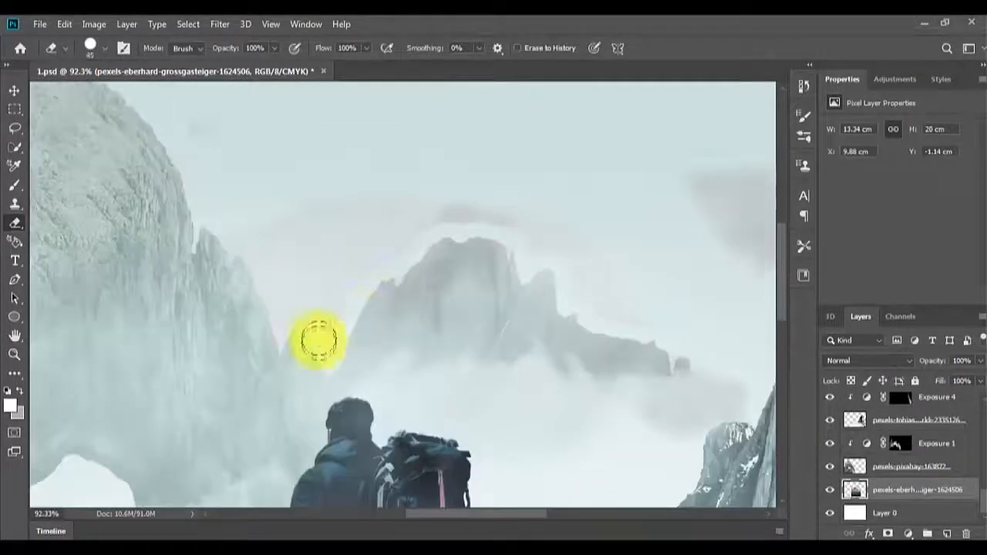
{"action": "mouse_move", "coordinate": [503, 201]}
{"action": "left_mouse_down"}
{"action": "mouse_move", "coordinate": [672, 307]}
{"action": "mouse_move", "coordinate": [724, 220]}
{"action": "left_mouse_up"}
{"action": "mouse_move", "coordinate": [736, 150]}
{"action": "left_mouse_down"}
{"action": "mouse_move", "coordinate": [652, 147]}
{"action": "mouse_move", "coordinate": [660, 126]}
{"action": "left_mouse_up"}
- Clean up the edge of the distant mountain's right-hand ridge with a very small eraser
{"action": "scroll", "coordinate": [527, 255], "scroll_direction": "up", "scroll_amount": 9}
{"action": "left_click_drag", "start_coordinate": [621, 344], "coordinate": [432, 293]}
{"action": "key", "text": "bracketleft"}
{"action": "key", "text": "bracketleft"}
{"action": "key", "text": "bracketleft"}
{"action": "key", "text": "bracketleft"}
{"action": "key", "text": "bracketleft"}
{"action": "key", "text": "bracketleft"}
{"action": "key", "text": "bracketleft"}
{"action": "key", "text": "bracketleft"}
{"action": "key", "text": "bracketleft"}
{"action": "key", "text": "bracketleft"}
{"action": "key", "text": "bracketleft"}
{"action": "key", "text": "bracketleft"}
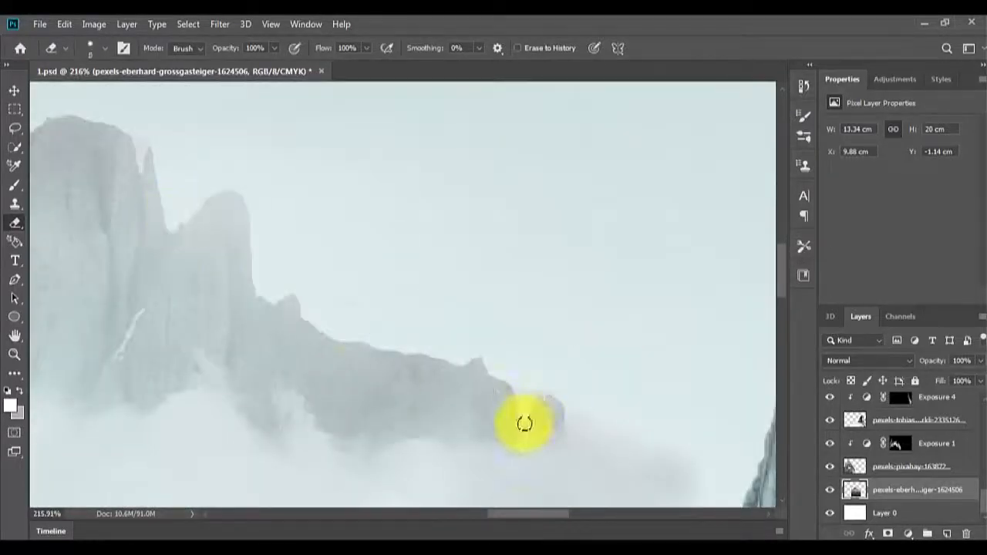
- Erase the leftover haze beyond the ridge's right end with a 70 px eraser
{"action": "scroll", "coordinate": [612, 451], "scroll_direction": "down", "scroll_amount": 13}
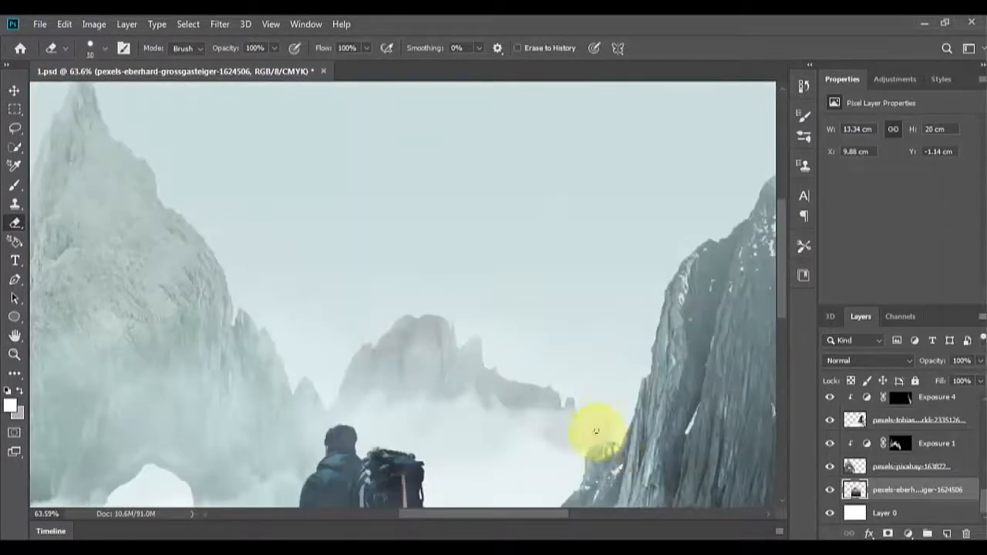
{"action": "key", "text": "bracketright"}
{"action": "key", "text": "bracketright"}
{"action": "key", "text": "bracketright"}
{"action": "key", "text": "bracketright"}
{"action": "key", "text": "bracketright"}
{"action": "key", "text": "bracketright"}
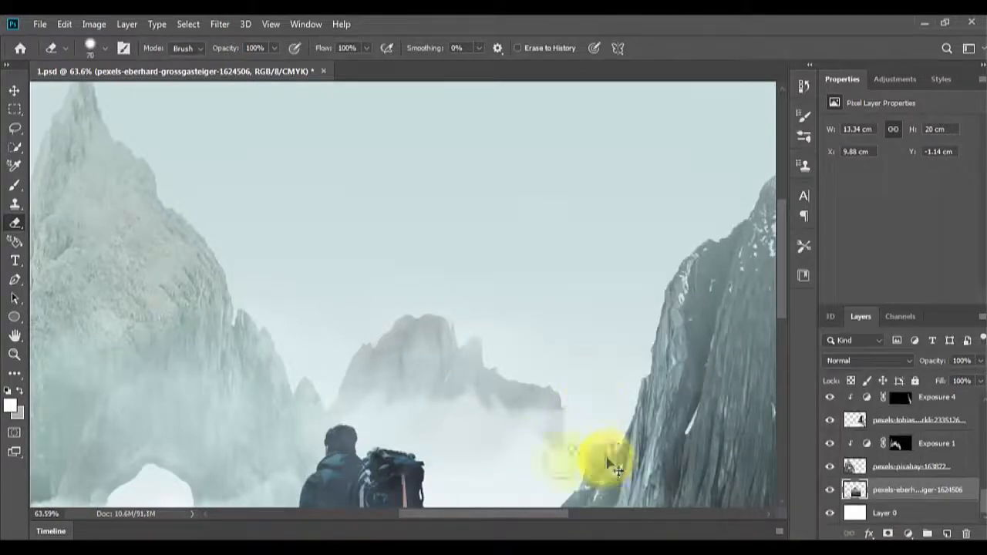
- Refine the outline of the distant mountain's left slope with a tiny eraser
{"action": "scroll", "coordinate": [440, 363], "scroll_direction": "up", "scroll_amount": 15}
{"action": "key", "text": "bracketleft"}
{"action": "key", "text": "bracketleft"}
{"action": "key", "text": "bracketleft"}
{"action": "key", "text": "bracketleft"}
{"action": "key", "text": "bracketleft"}
{"action": "key", "text": "bracketleft"}
{"action": "key", "text": "bracketleft"}
{"action": "key", "text": "bracketleft"}
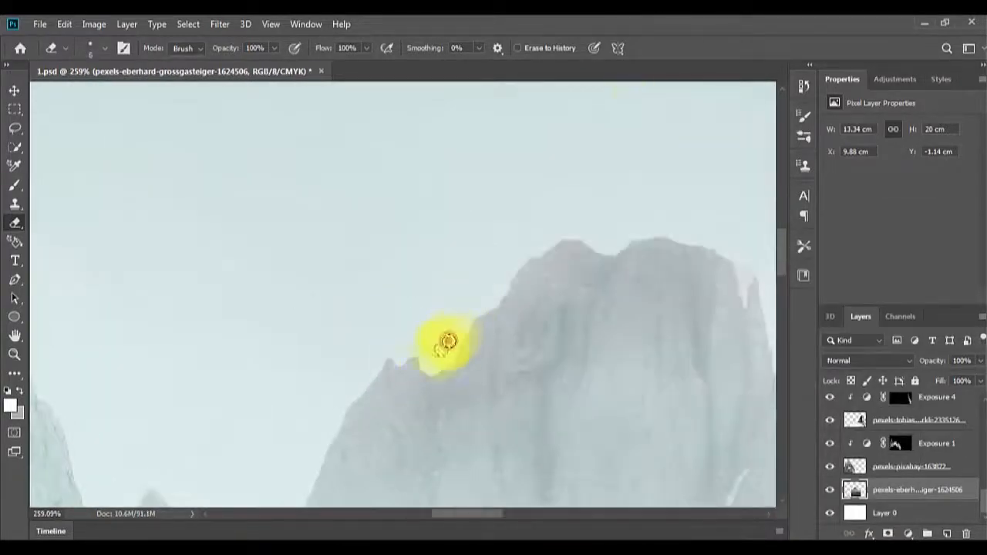
- Scale up the distant mountain layer to 18.79 cm wide, keeping it between the two large peaks
{"action": "key", "text": "v"}
{"action": "scroll", "coordinate": [573, 341], "scroll_direction": "down", "scroll_amount": 12}
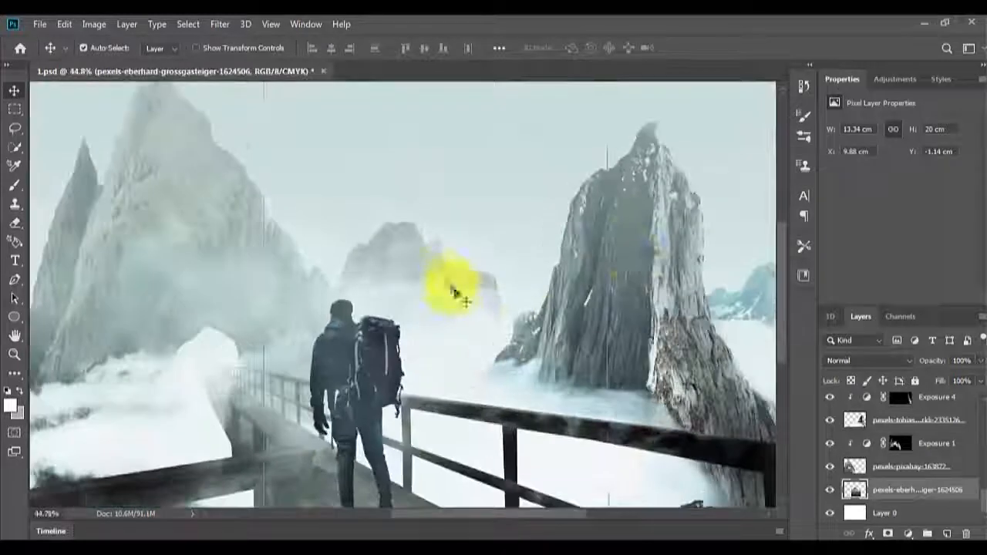
{"action": "key", "text": "ctrl+t"}
{"action": "left_click_drag", "start_coordinate": [599, 297], "coordinate": [680, 269]}
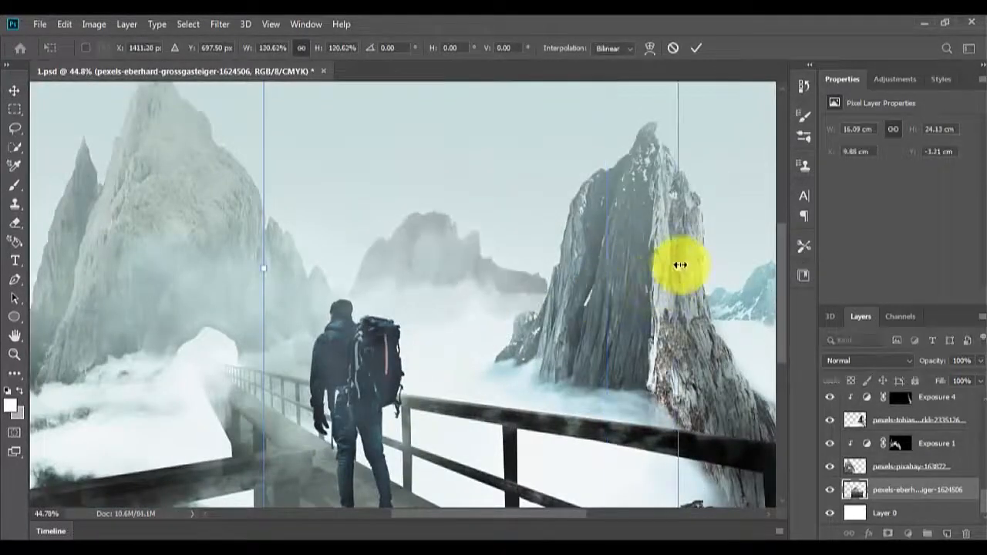
{"action": "left_click_drag", "start_coordinate": [230, 270], "coordinate": [198, 270]}
{"action": "key", "text": "Return"}
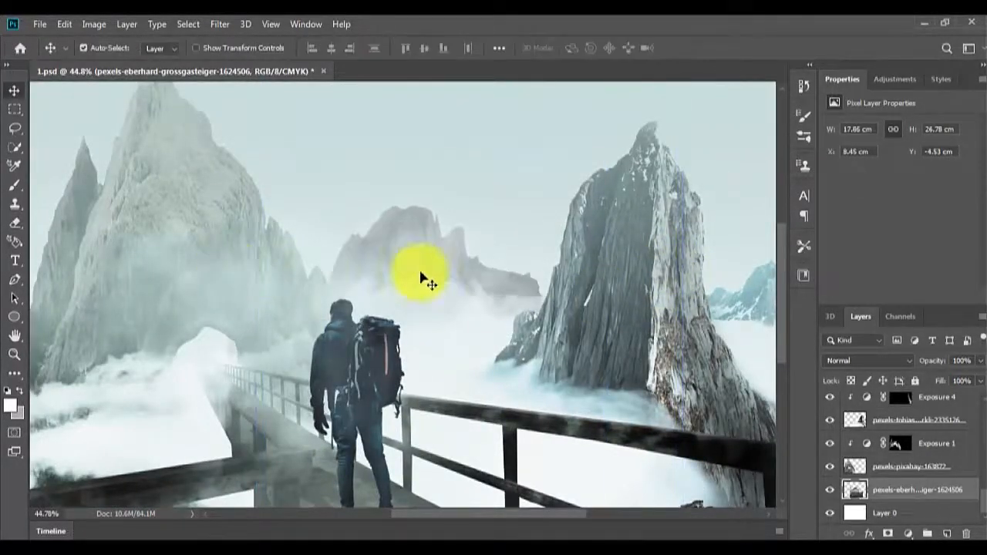
{"action": "key", "text": "ctrl+t"}
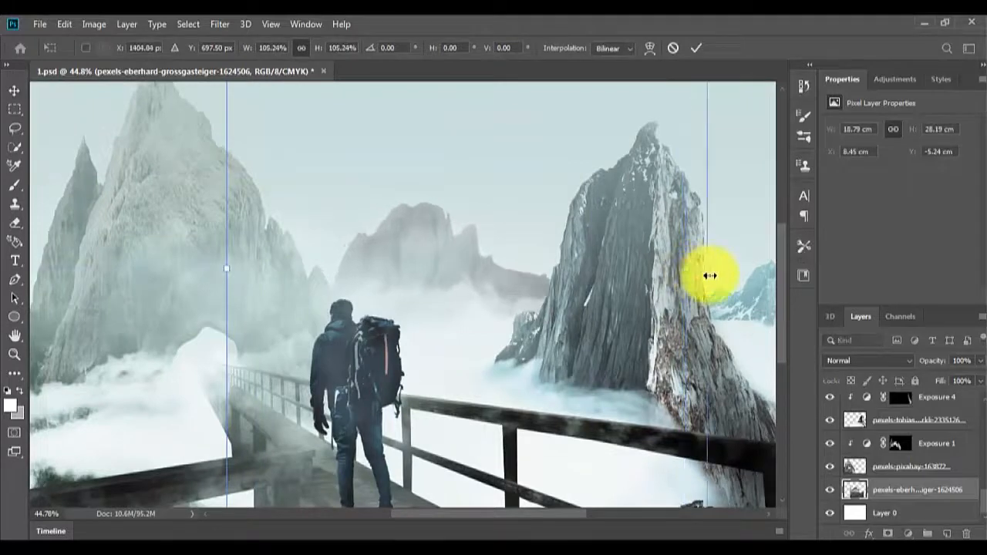
{"action": "scroll", "coordinate": [705, 275], "scroll_direction": "down", "scroll_amount": 1}
{"action": "key", "text": "Return"}
- Shift the distant mountain's midtones slightly toward blue with Color Balance
{"action": "key", "text": "ctrl+b"}
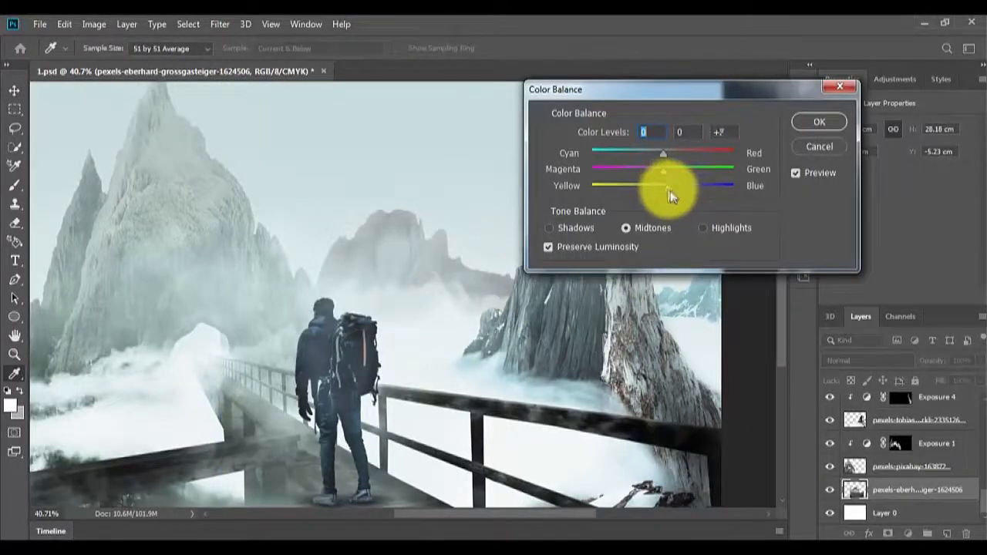
{"action": "left_click_drag", "start_coordinate": [670, 196], "coordinate": [673, 191]}
{"action": "left_click", "coordinate": [819, 122]}
- Adjust the saturation and lightness of the distant mountain with Hue/Saturation to blend it into the fog
{"action": "key", "text": "ctrl+u"}
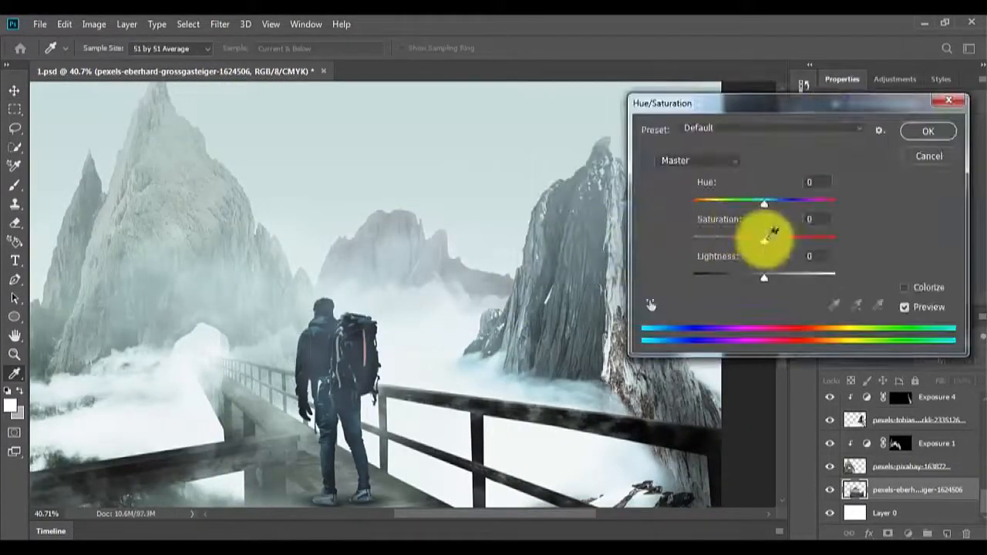
{"action": "left_click_drag", "start_coordinate": [762, 239], "coordinate": [786, 286]}
{"action": "key", "text": "Return"}
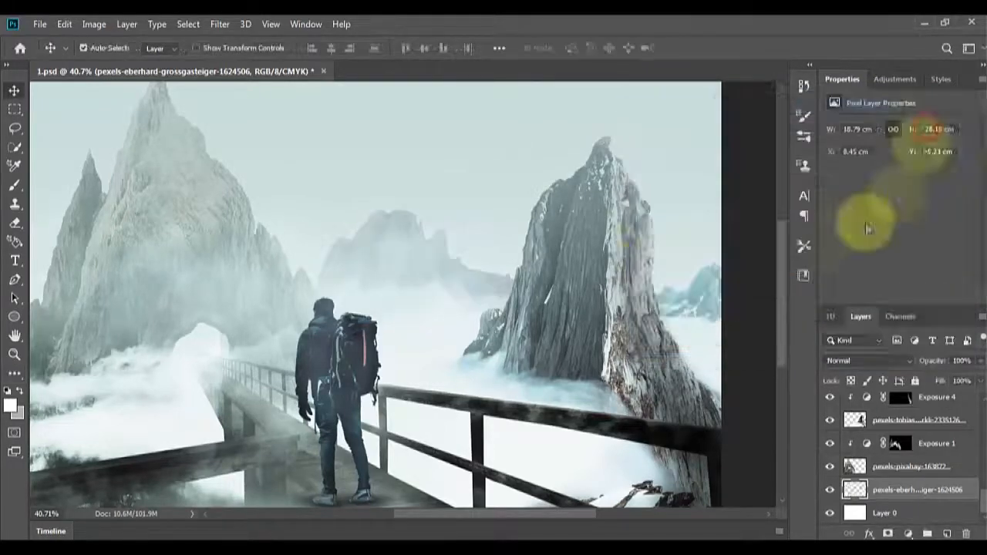
- Add a Curves adjustment above Levels 1 and pull the RGB curve's midtones down to darken the image
{"action": "scroll", "coordinate": [525, 243], "scroll_direction": "down", "scroll_amount": 2}
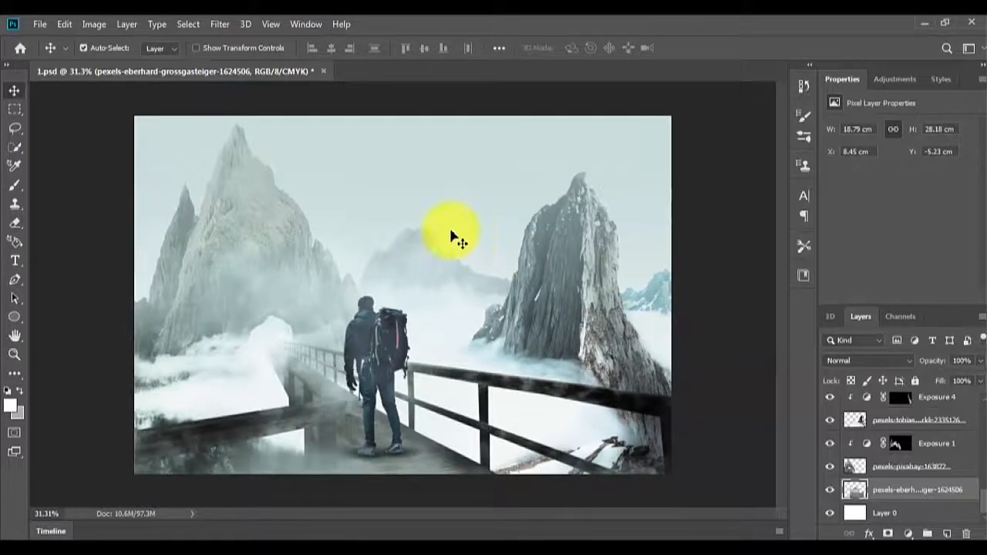
{"action": "scroll", "coordinate": [910, 432], "scroll_direction": "up", "scroll_amount": 5}
{"action": "left_click", "coordinate": [918, 404]}
{"action": "left_click", "coordinate": [895, 80]}
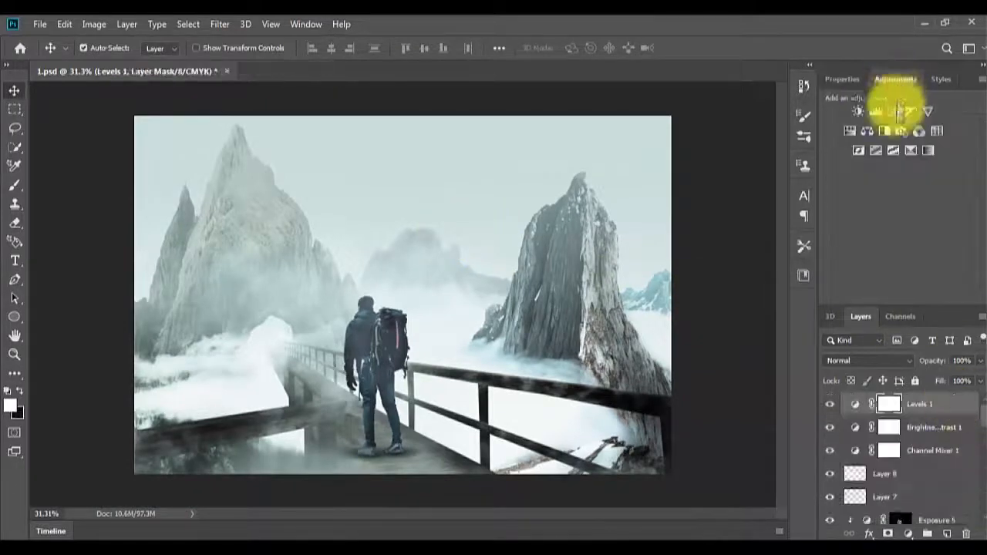
{"action": "left_click", "coordinate": [895, 111]}
{"action": "left_click_drag", "start_coordinate": [892, 227], "coordinate": [908, 215]}
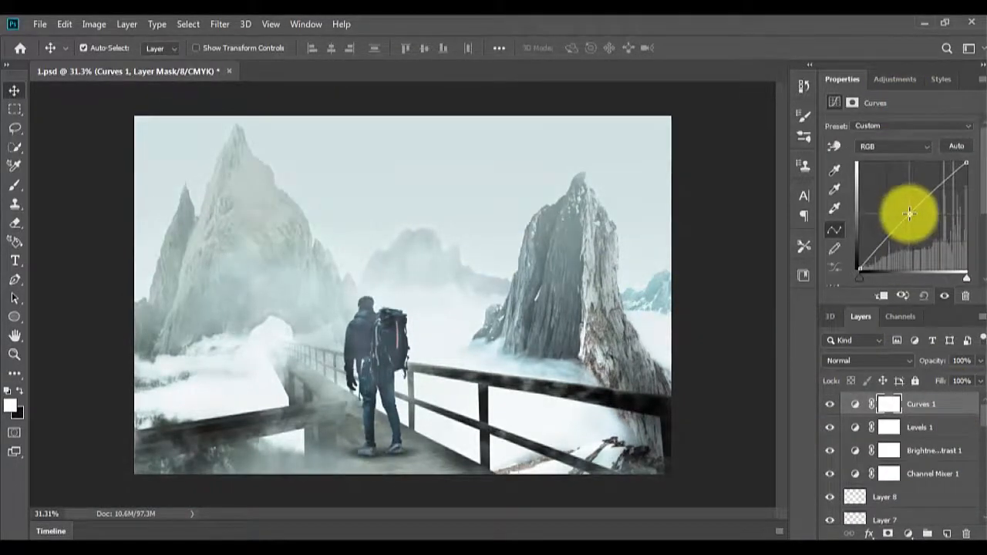
{"action": "left_click", "coordinate": [860, 279]}
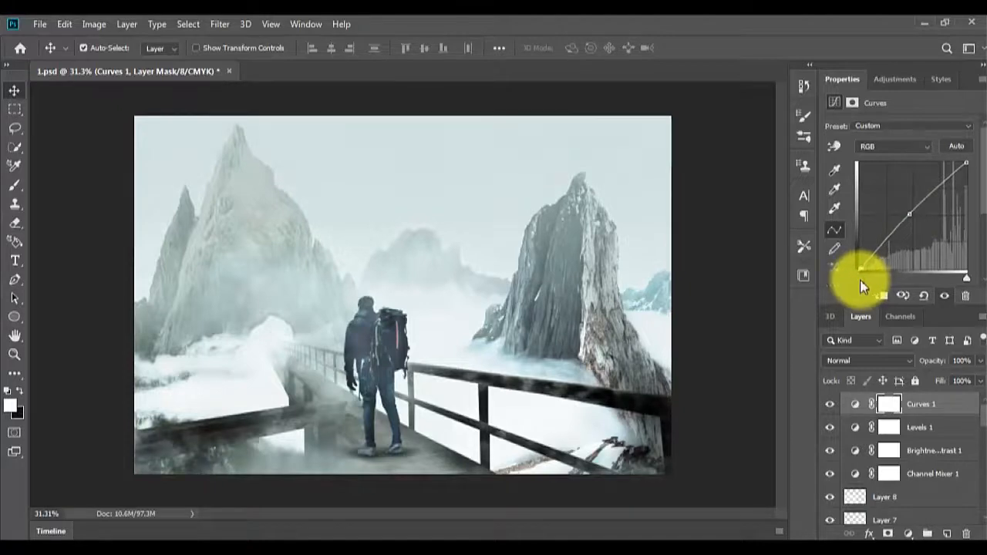
{"action": "mouse_move", "coordinate": [966, 278]}
{"action": "left_mouse_down"}
{"action": "mouse_move", "coordinate": [957, 285]}
{"action": "mouse_move", "coordinate": [964, 276]}
{"action": "left_mouse_up"}
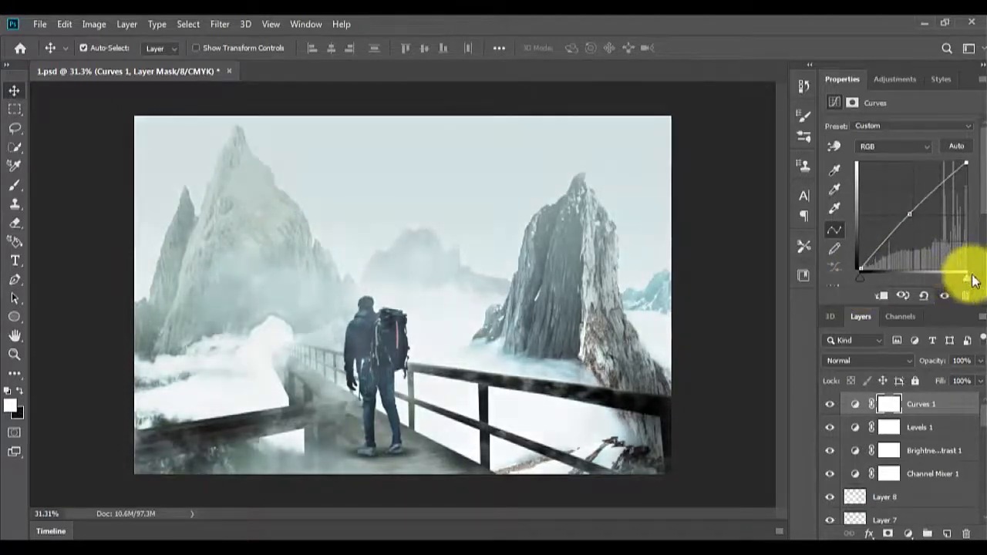
{"action": "left_click_drag", "start_coordinate": [910, 214], "coordinate": [933, 210]}
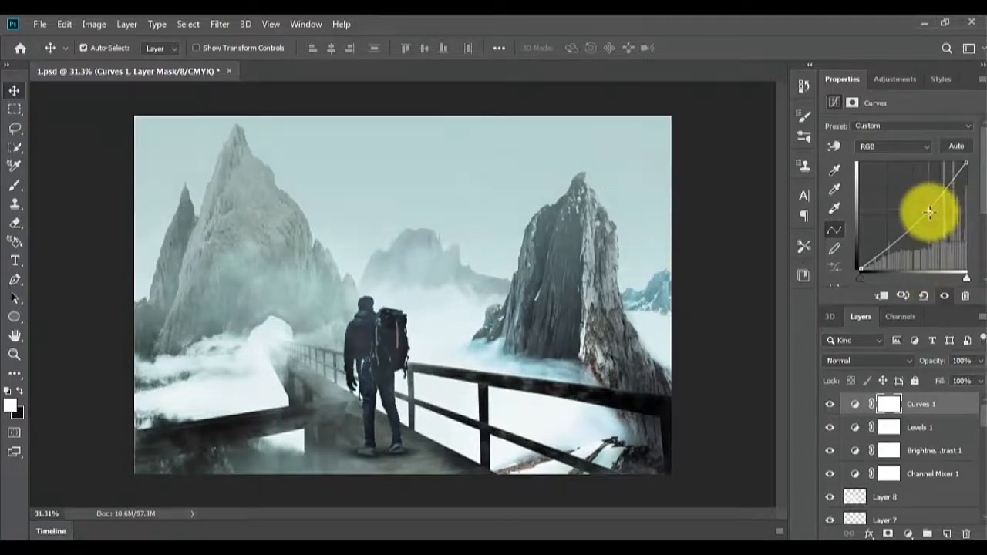
- View the finished composite full screen on a black background
{"action": "left_click", "coordinate": [498, 313]}
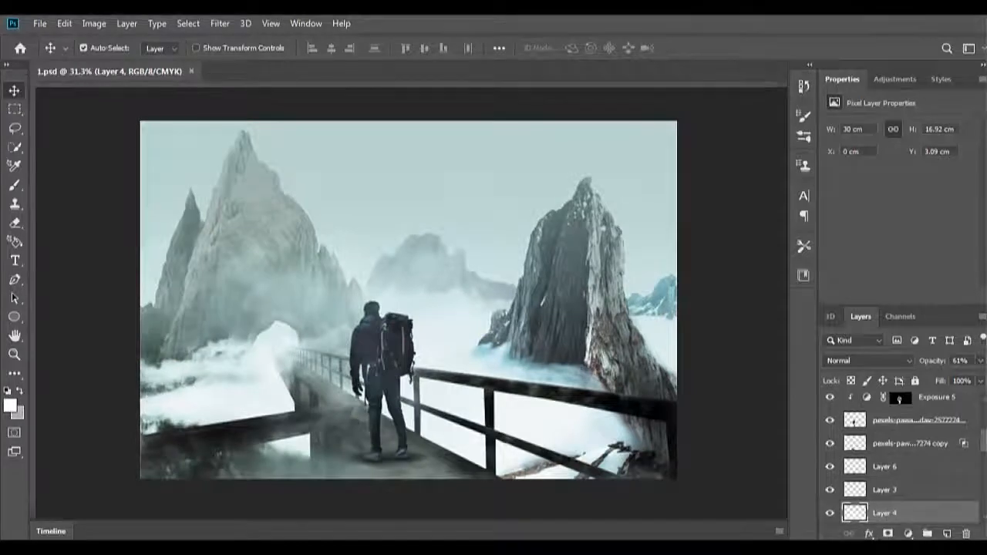
{"action": "key", "text": "f"}
{"action": "key", "text": "f"}
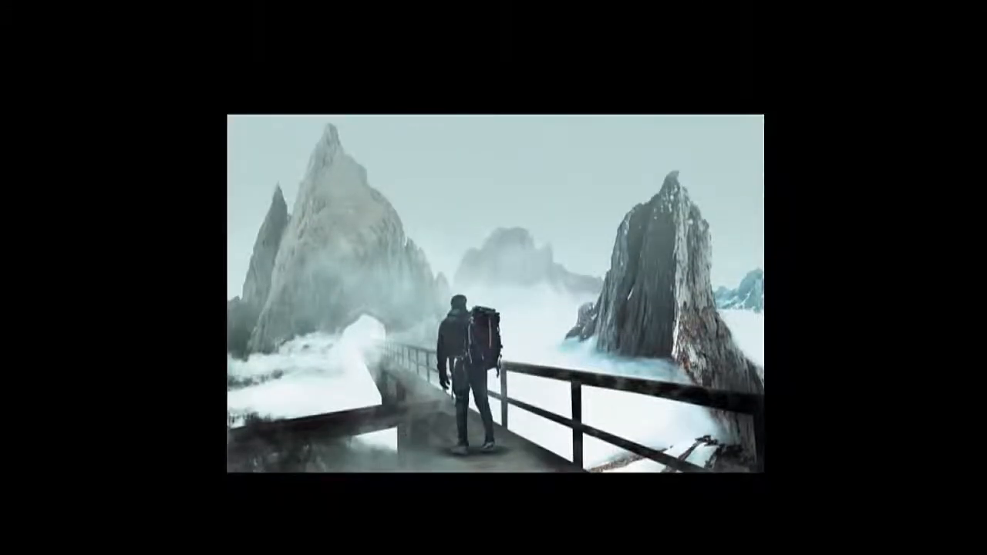